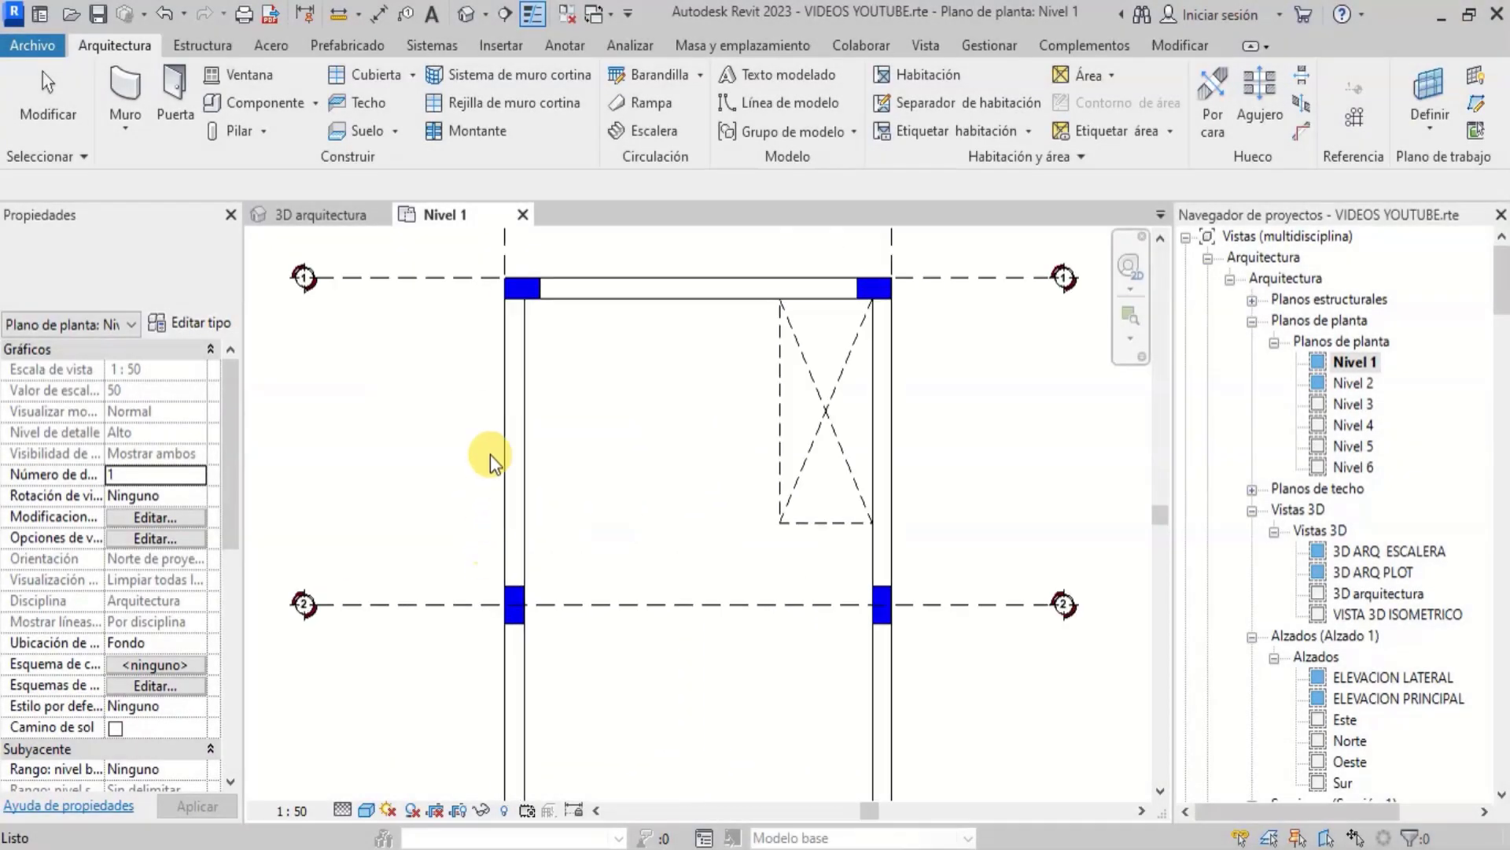
Examine the walls, columns and stair area of the Nivel 1 floor plan from grid 1 to grid 6
scroll(617, 286, down, 7)
scroll(634, 654, up, 2)
scroll(629, 555, up, 3)
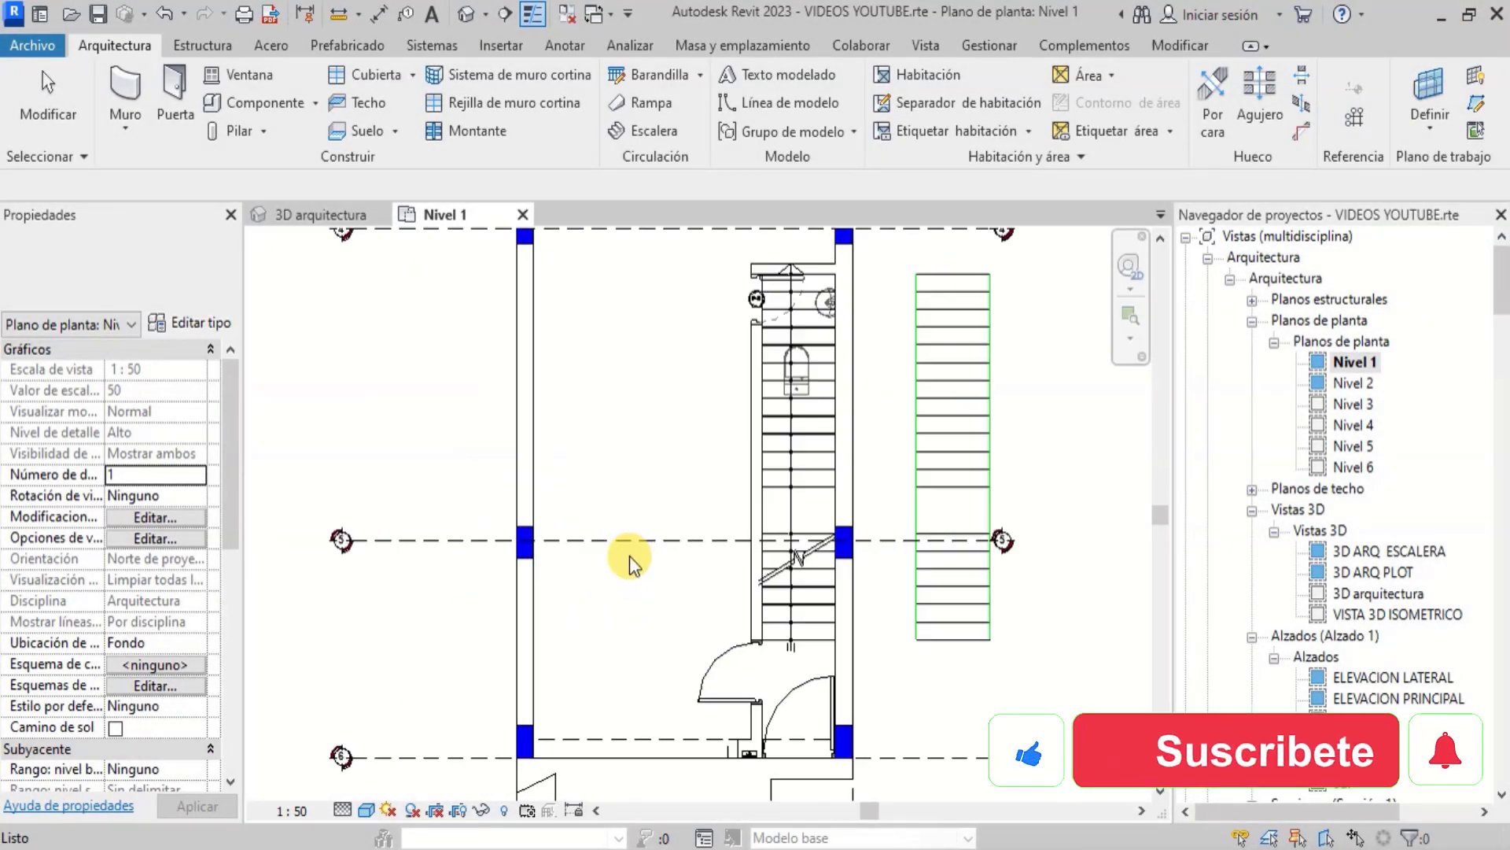
scroll(634, 593, down, 4)
scroll(629, 425, up, 4)
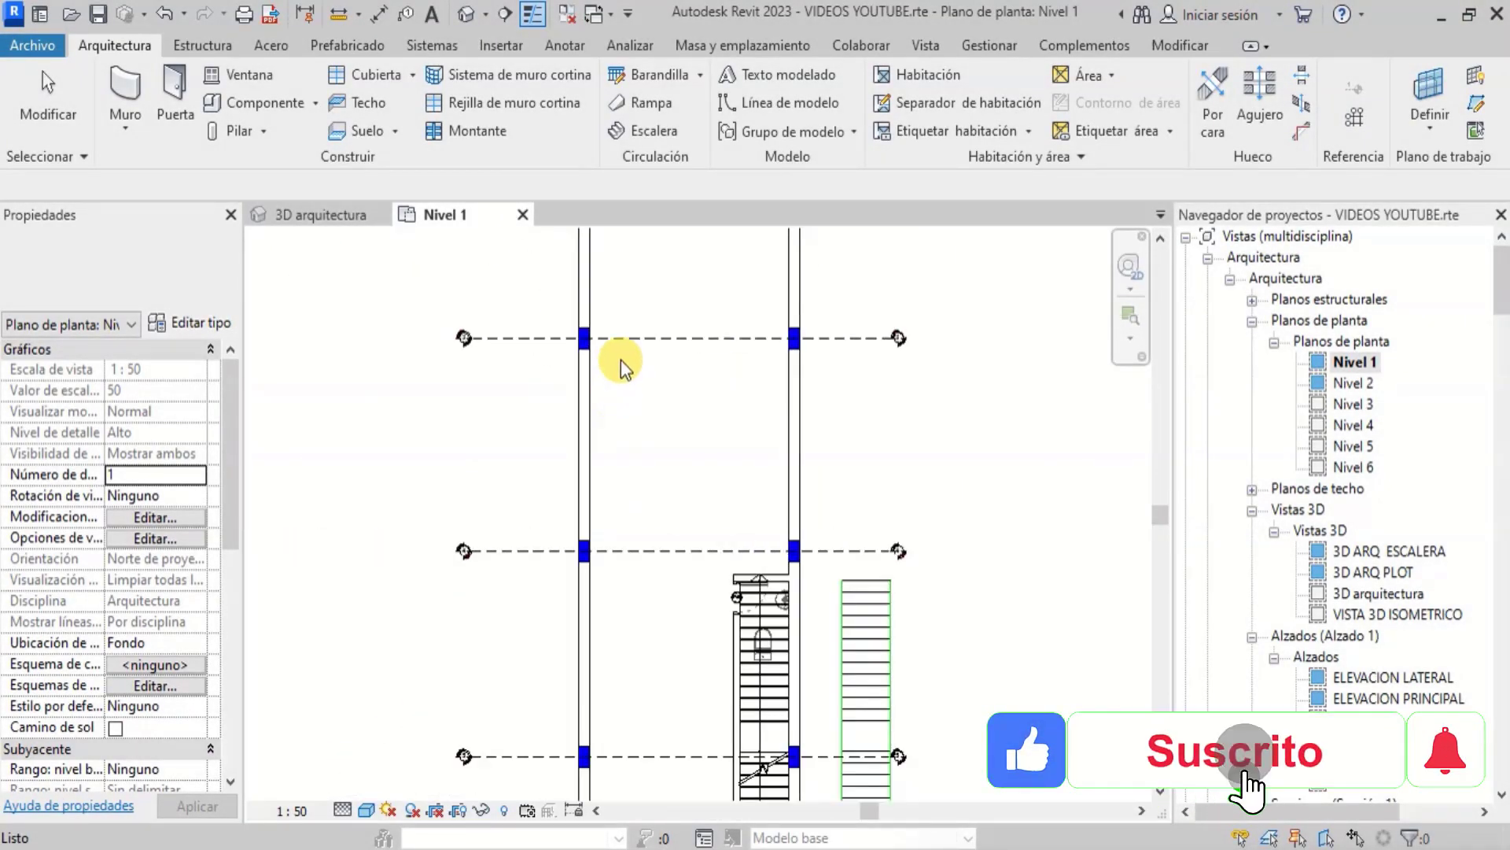
middle_drag(624, 361, 624, 651)
scroll(613, 551, down, 5)
scroll(604, 343, up, 1)
scroll(604, 343, up, 5)
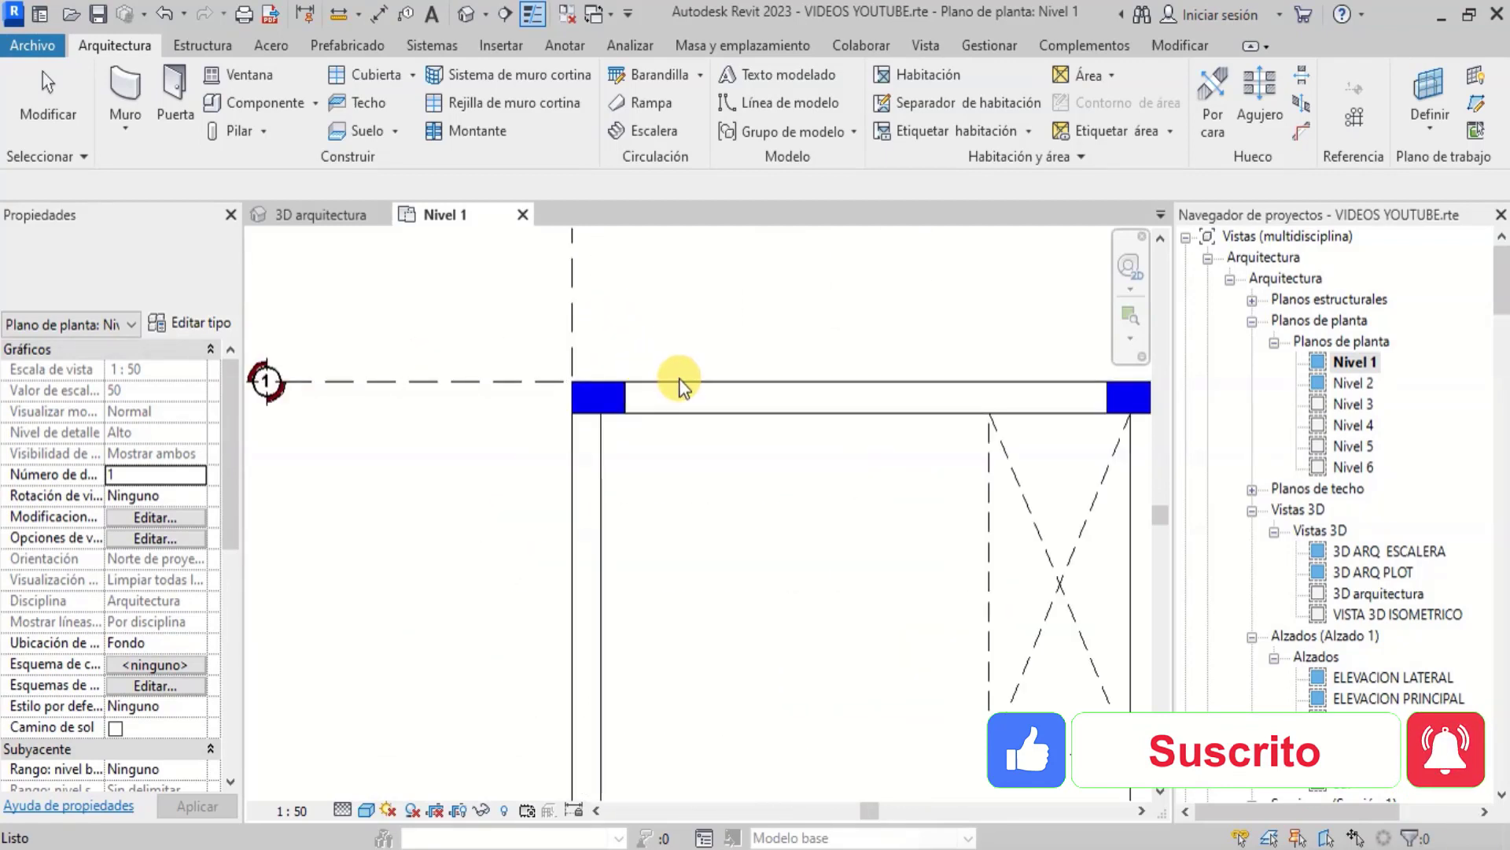
Locate the Nivel 1 floor plan in the project browser and look over its walls between grids 1 and 2
click(1252, 257)
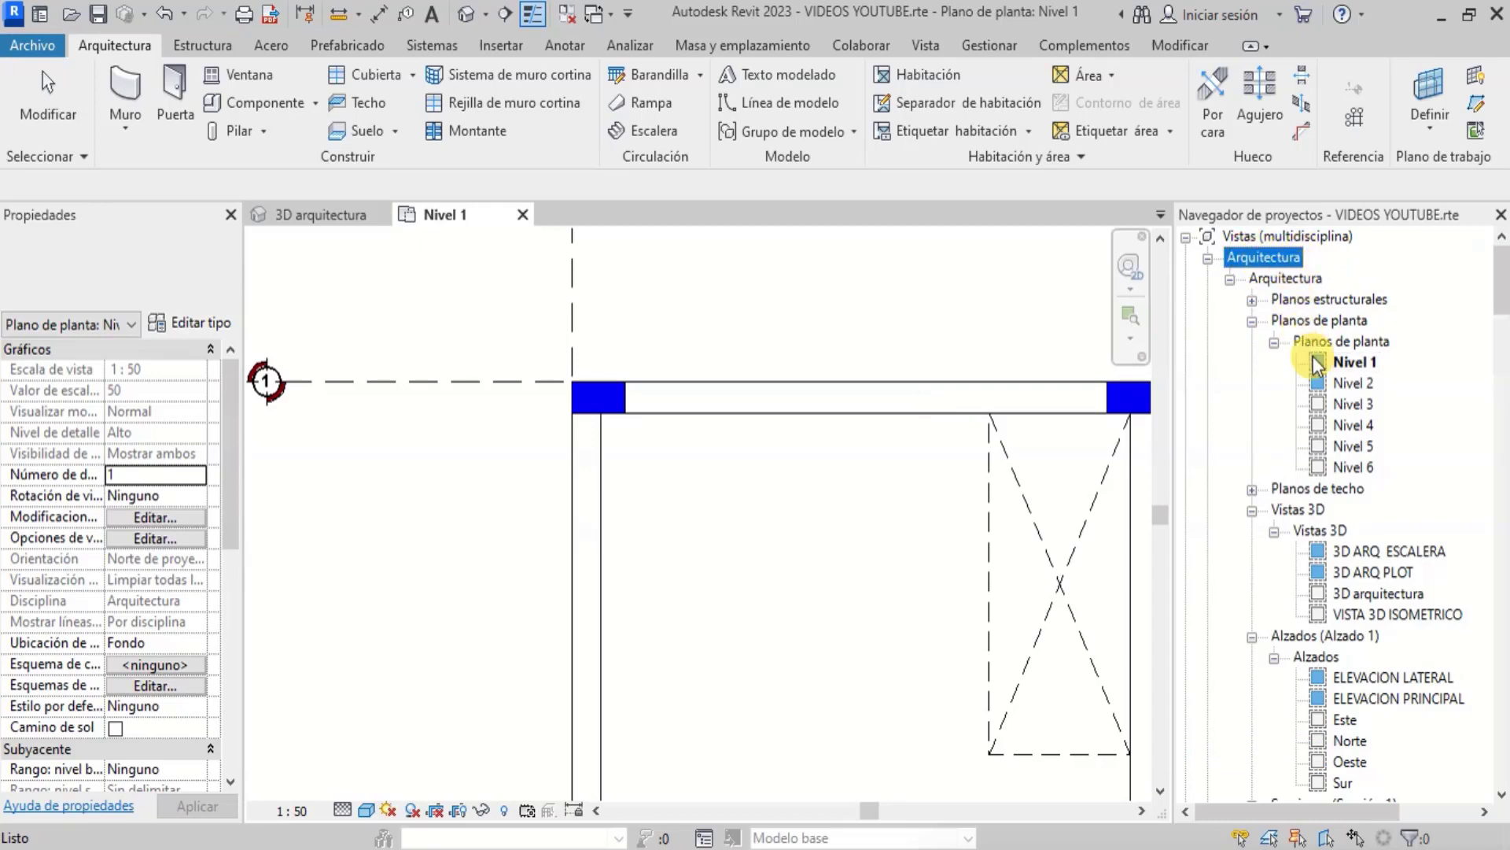
click(1335, 341)
click(1347, 364)
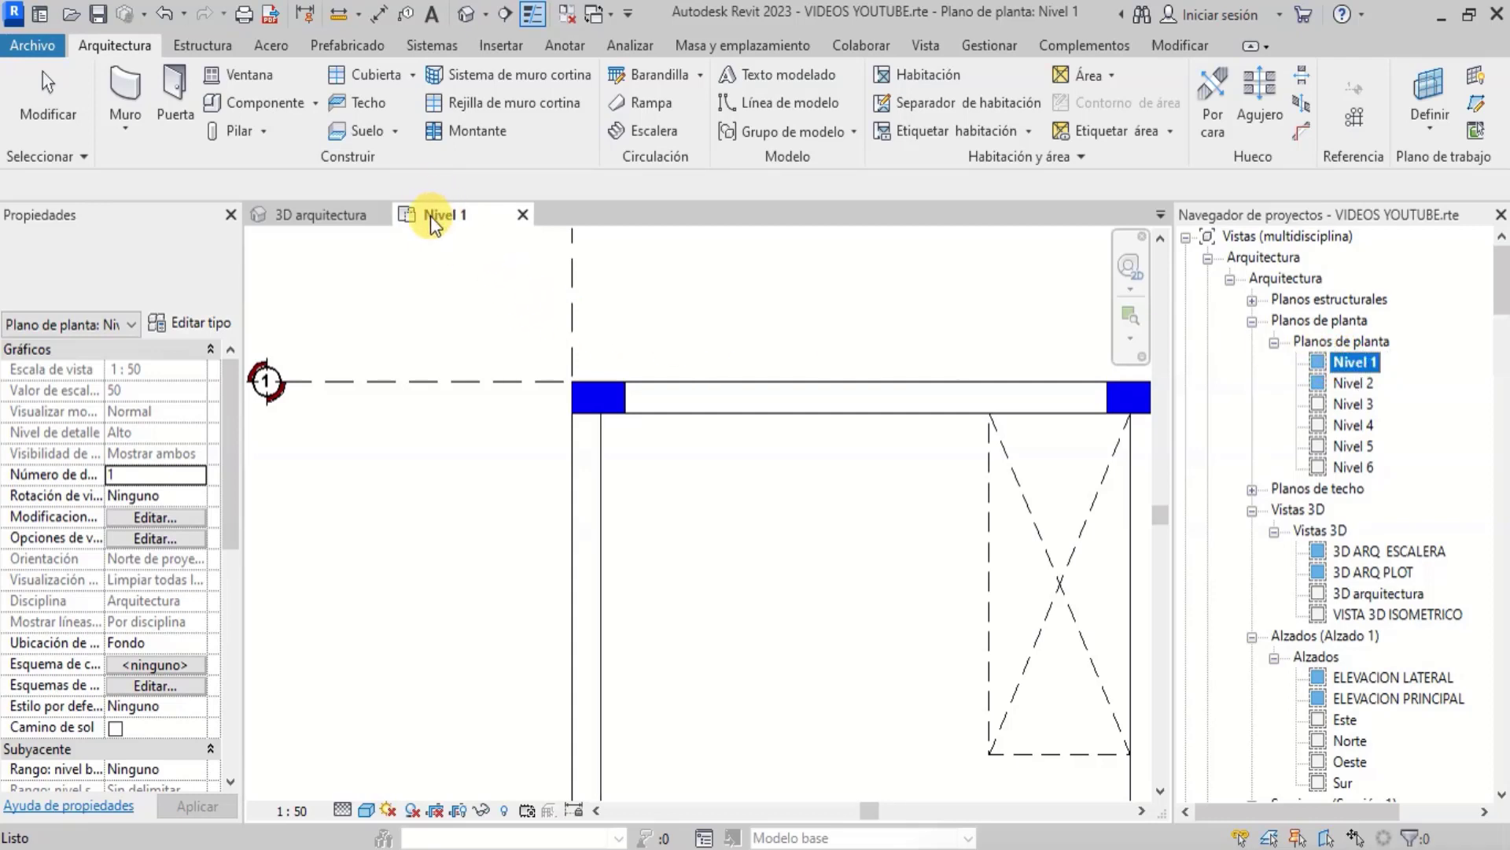
scroll(512, 468, down, 3)
scroll(676, 505, up, 3)
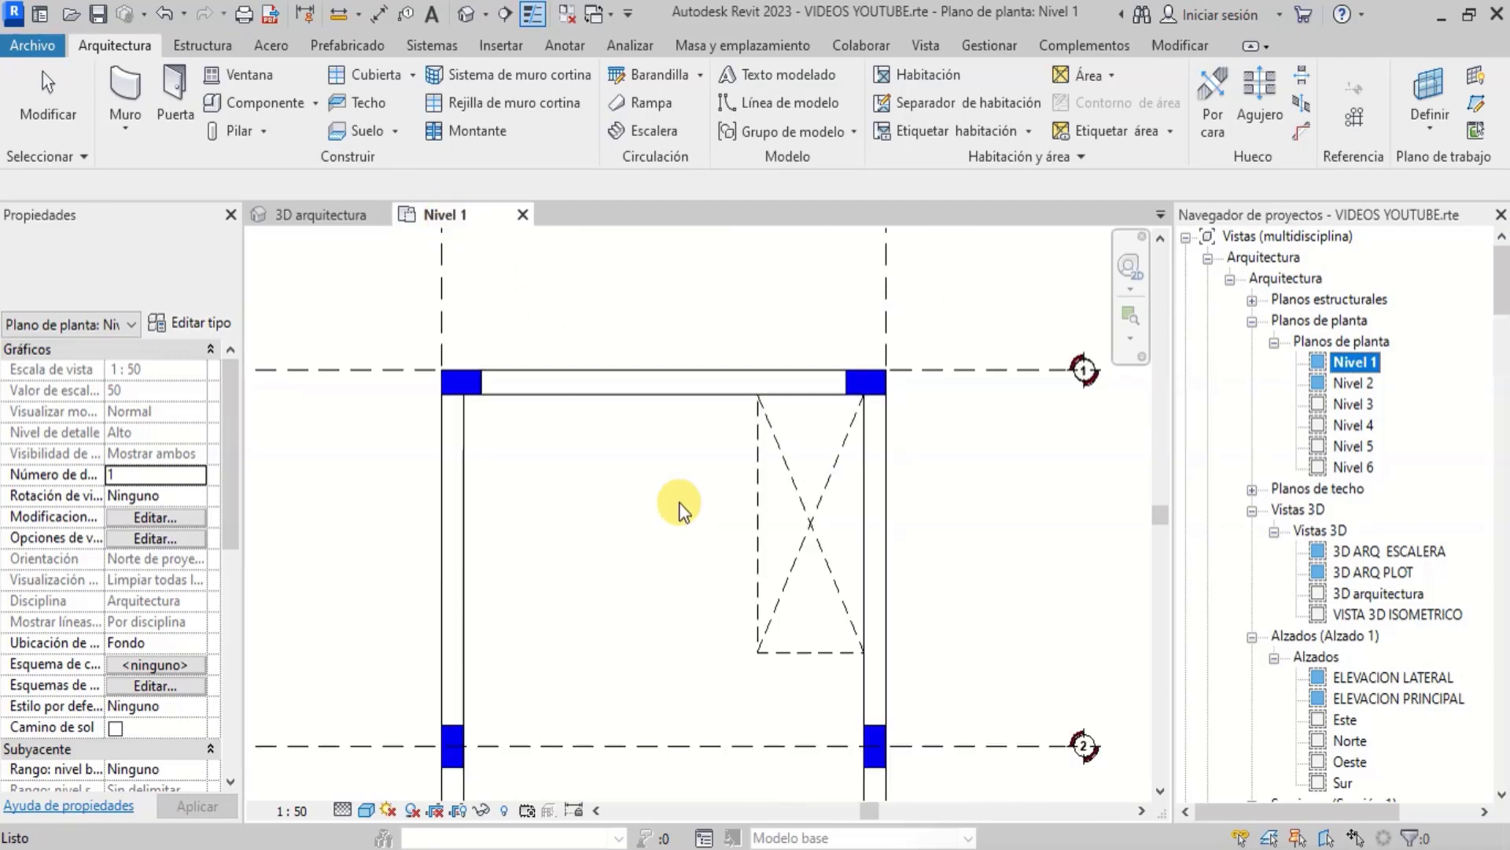
scroll(1355, 412, down, 3)
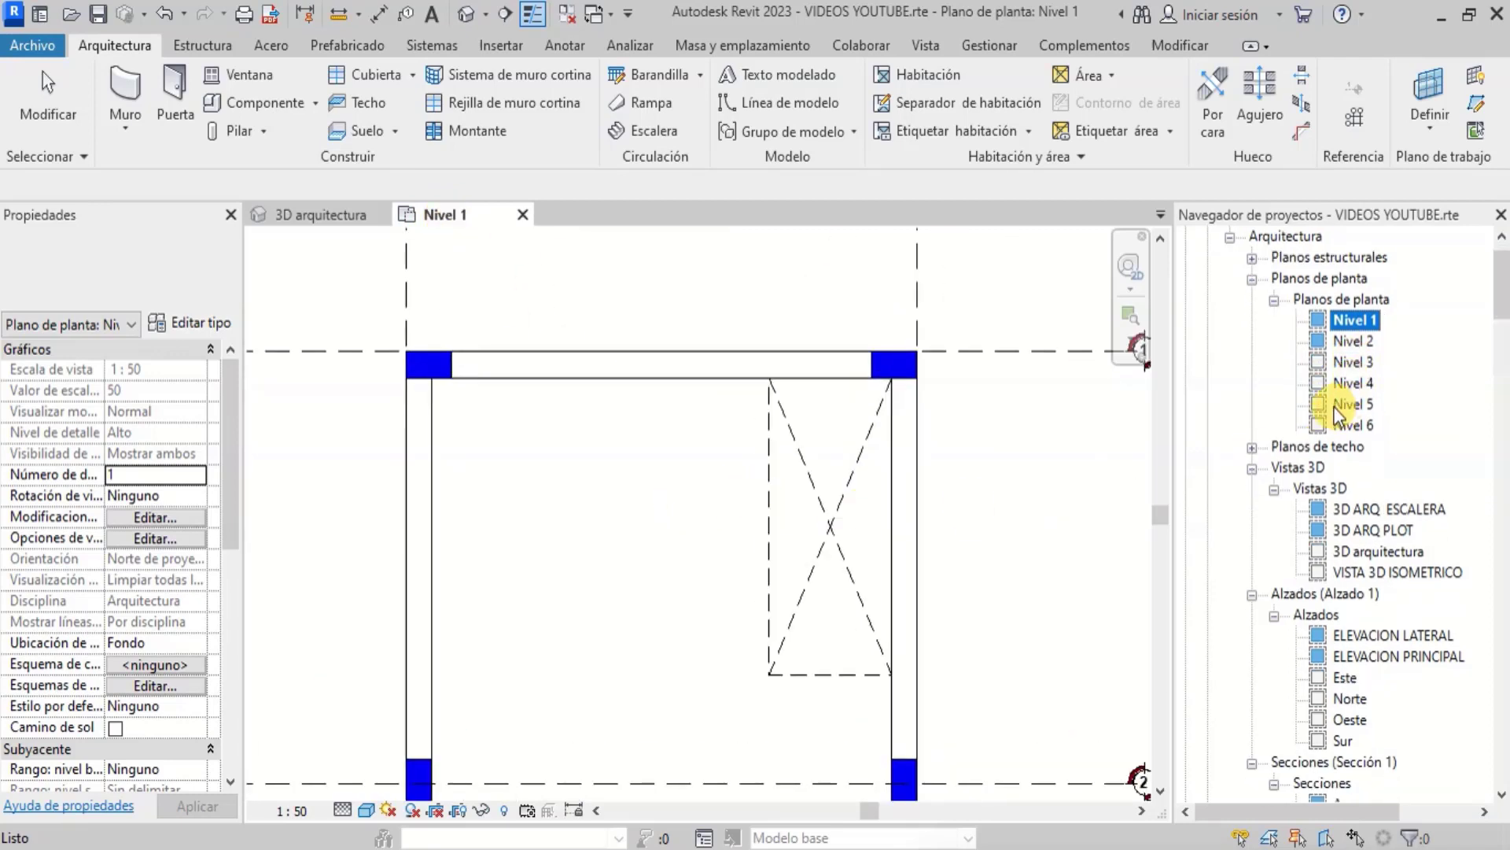
Open the 3D arquitectura view and examine the modelled columns over the imported plan
click(1353, 530)
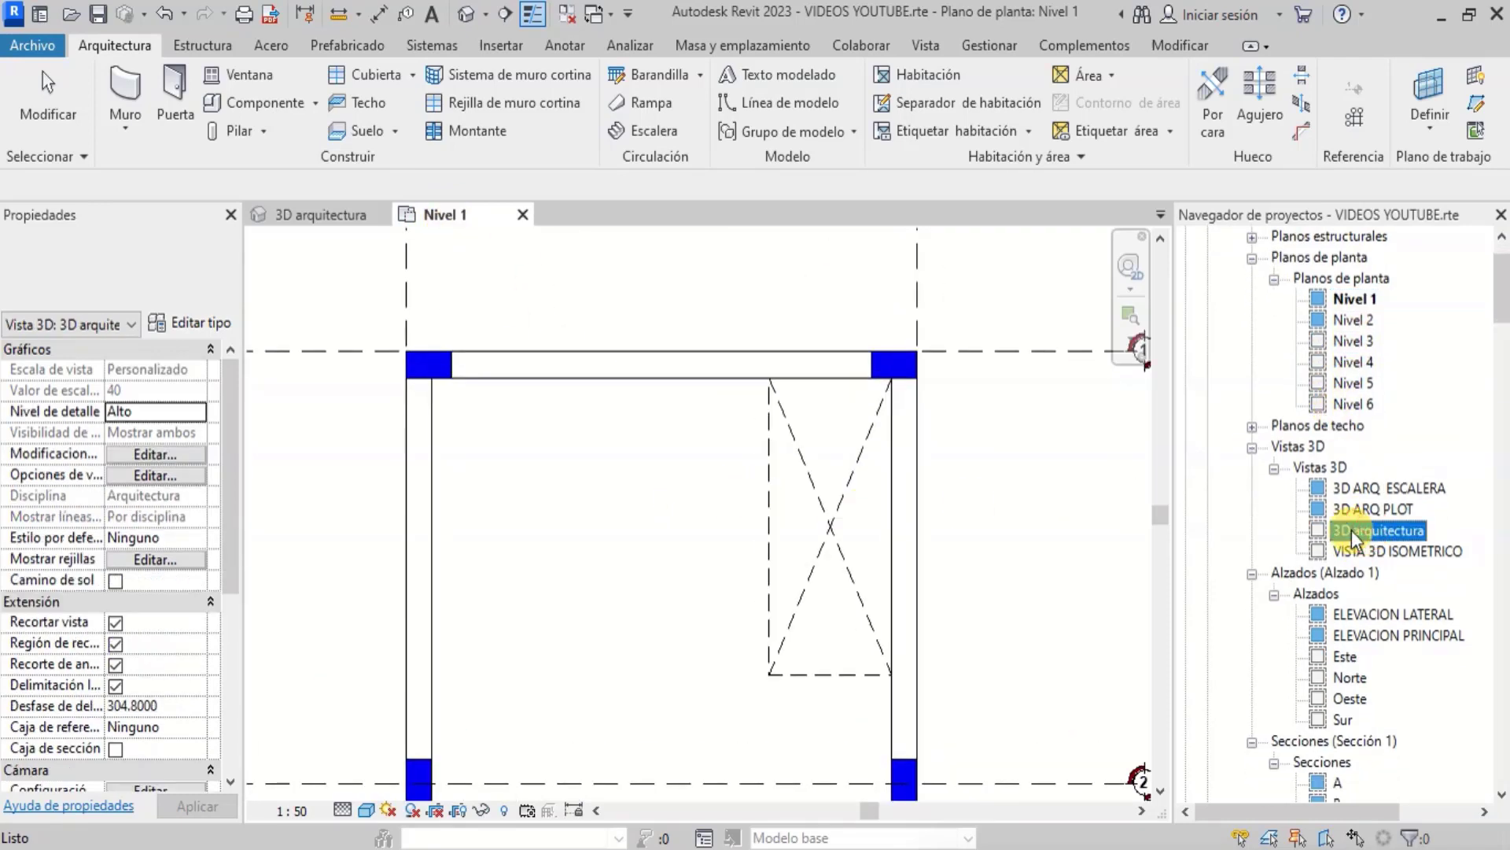
double_click(1378, 530)
scroll(574, 472, down, 2)
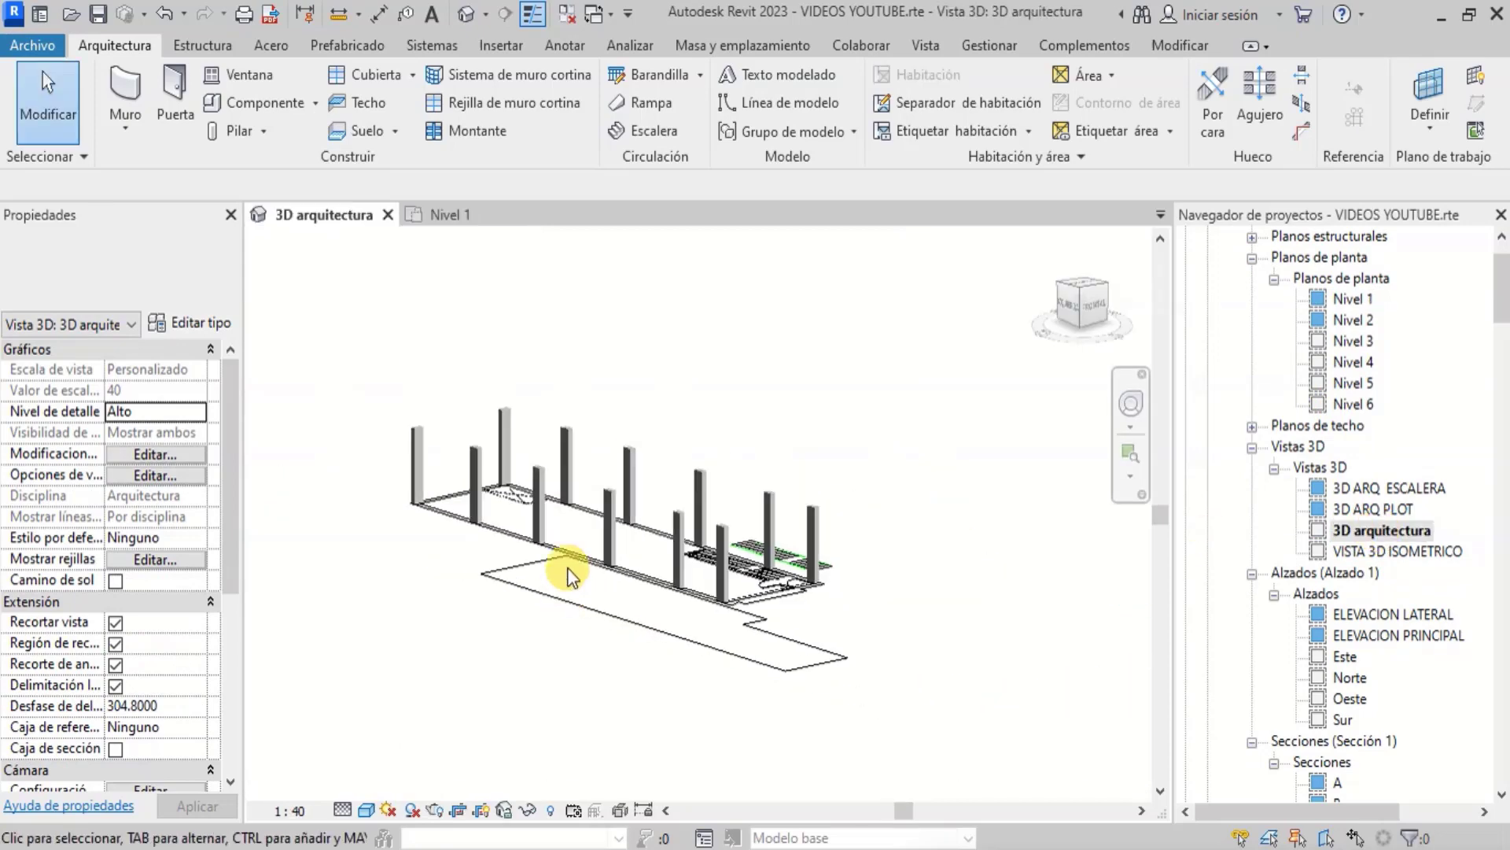
scroll(458, 492, up, 3)
scroll(458, 492, up, 2)
scroll(369, 399, down, 2)
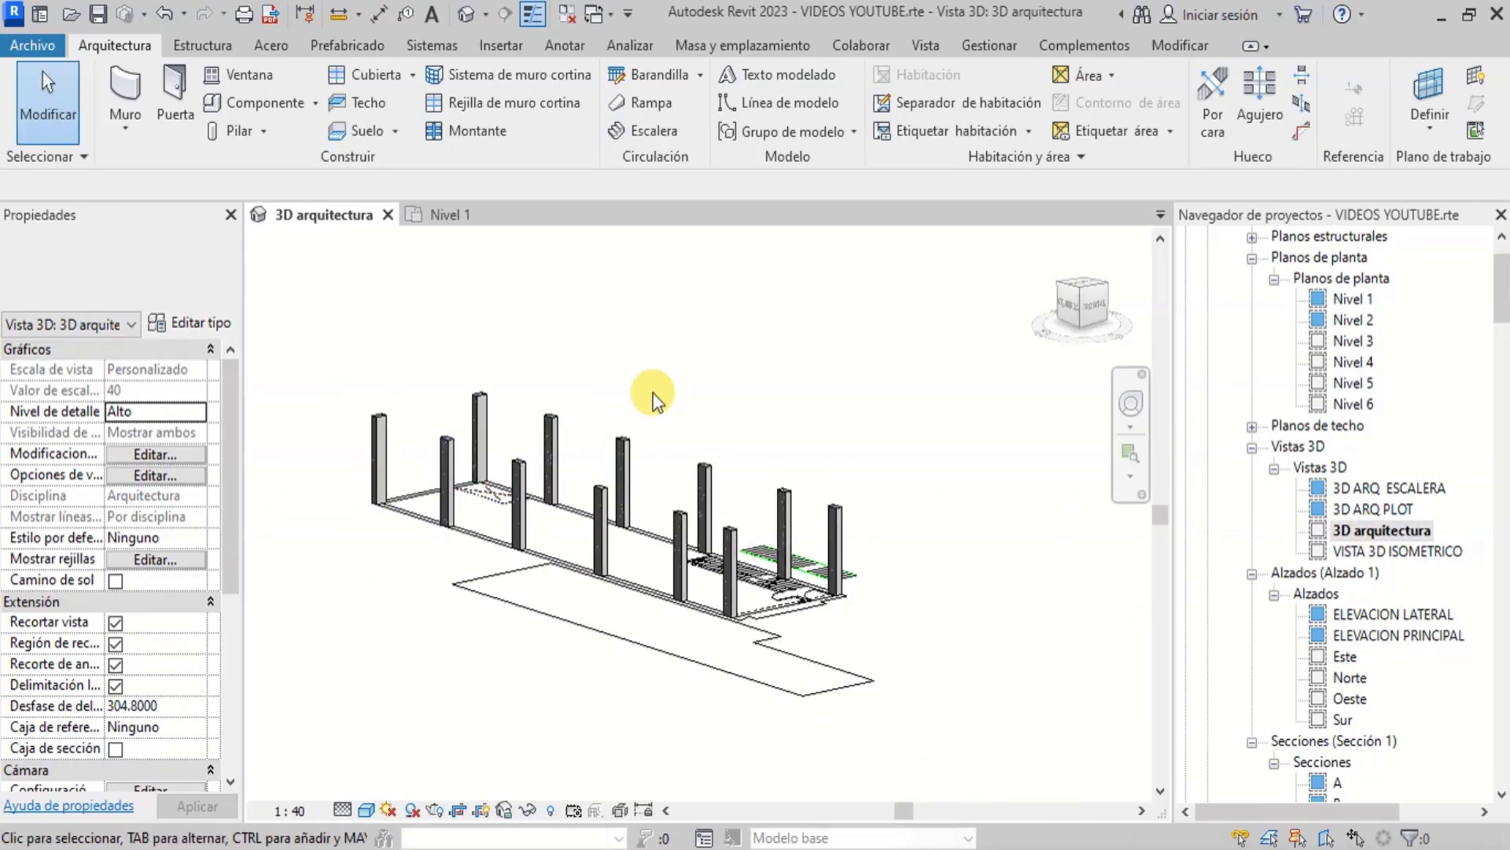
scroll(728, 333, up, 4)
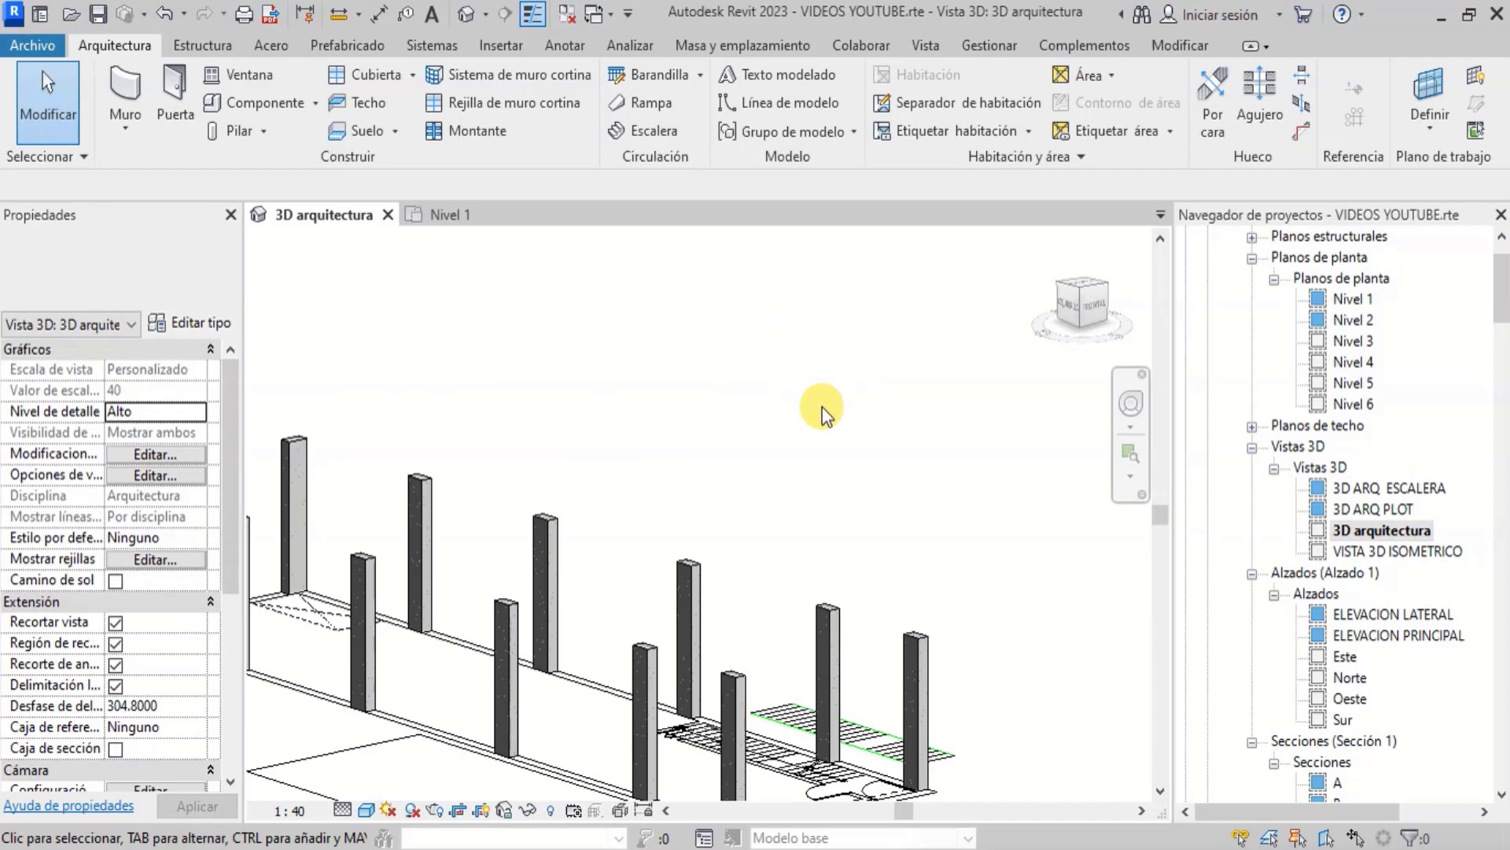
scroll(674, 438, down, 2)
scroll(606, 445, up, 2)
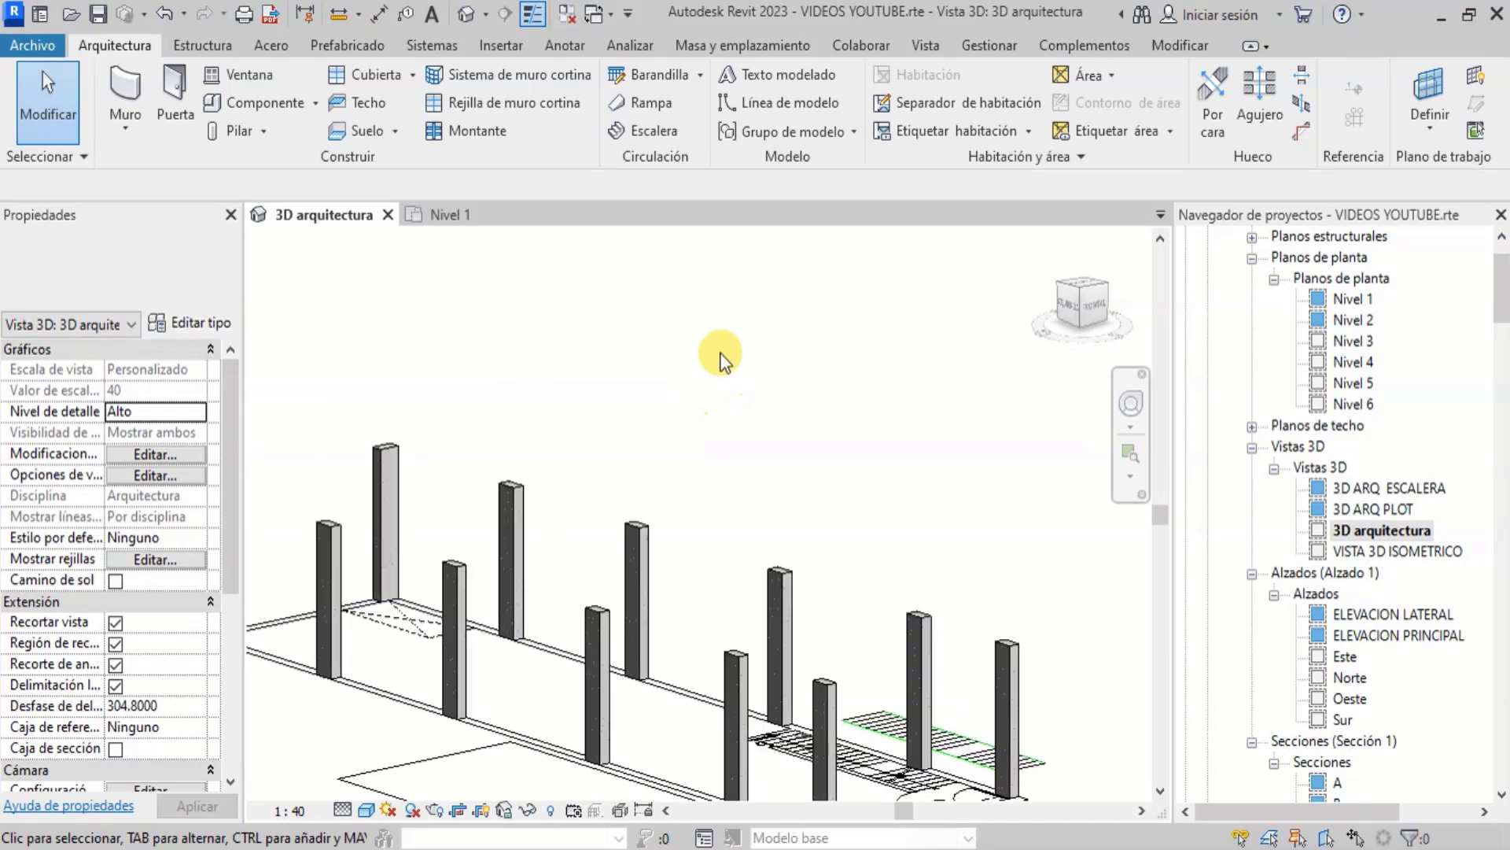
Return to the Nivel 1 plan and place an aligned dimension across the thickness of the wall along grid 1
click(454, 214)
scroll(460, 464, down, 1)
scroll(482, 522, up, 1)
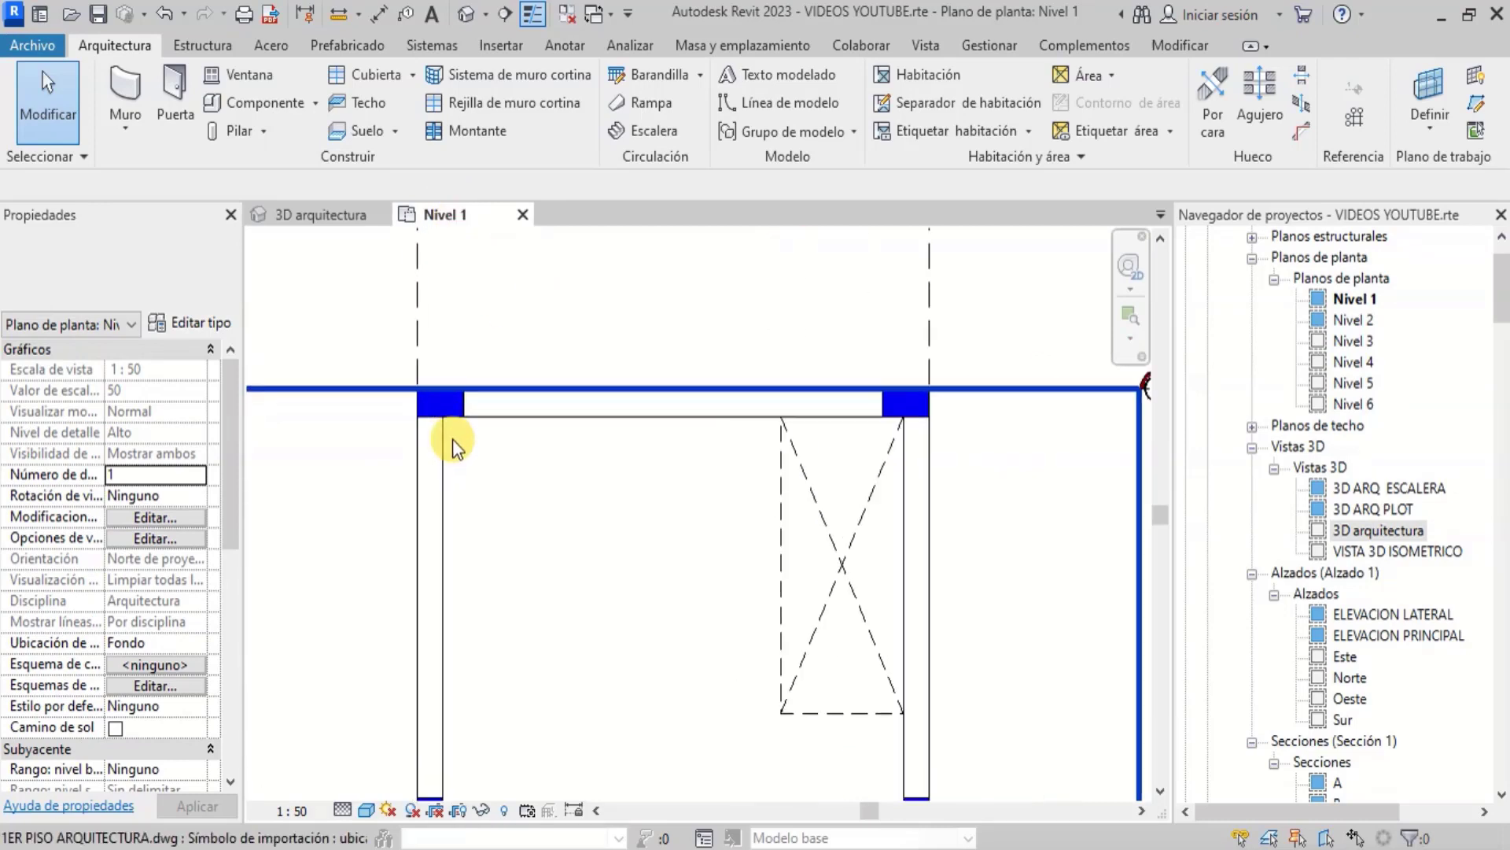
scroll(463, 404, up, 2)
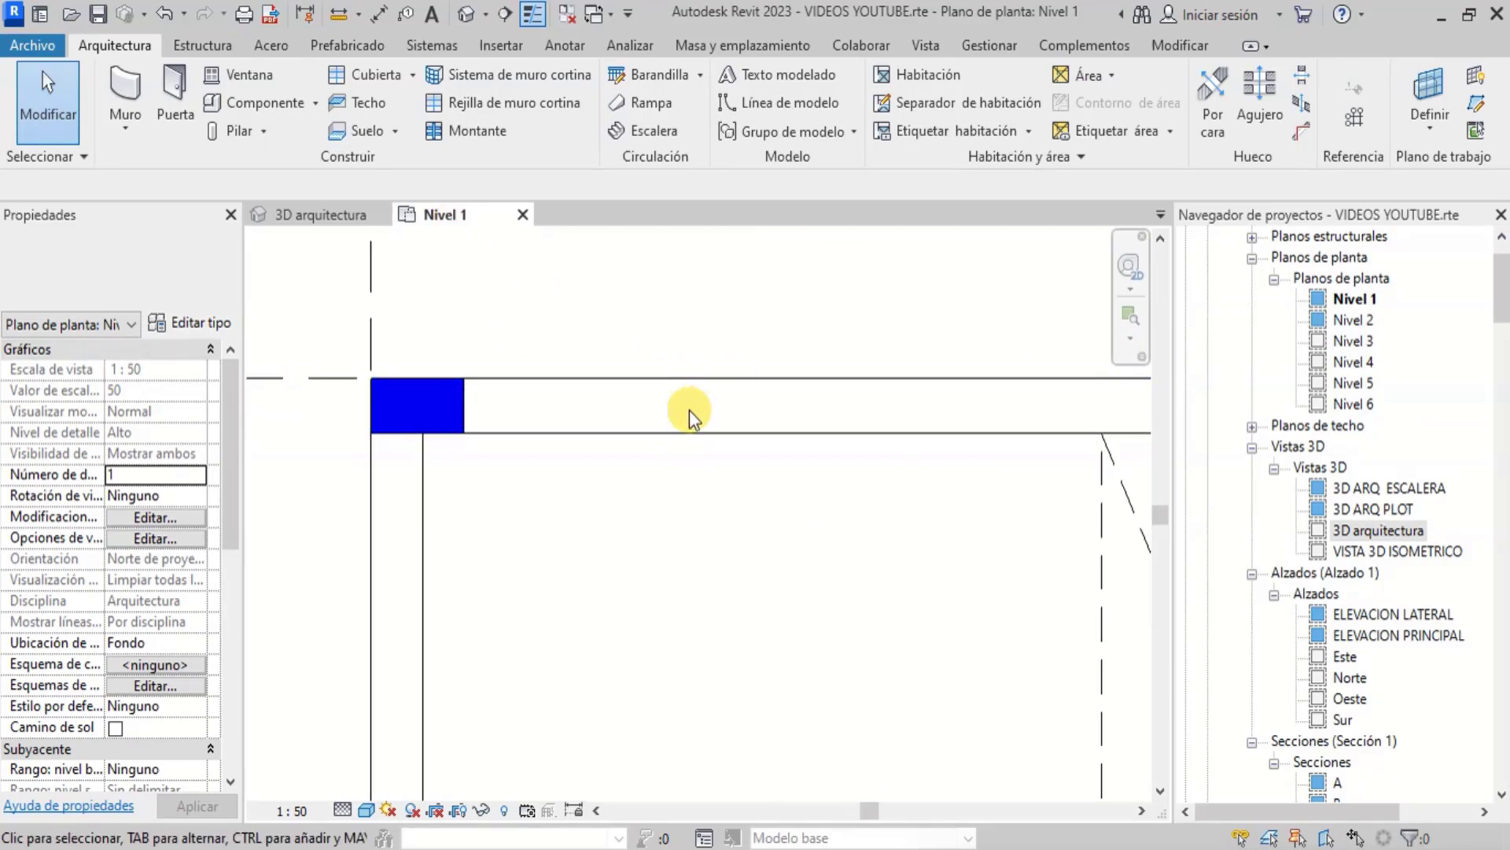
click(560, 45)
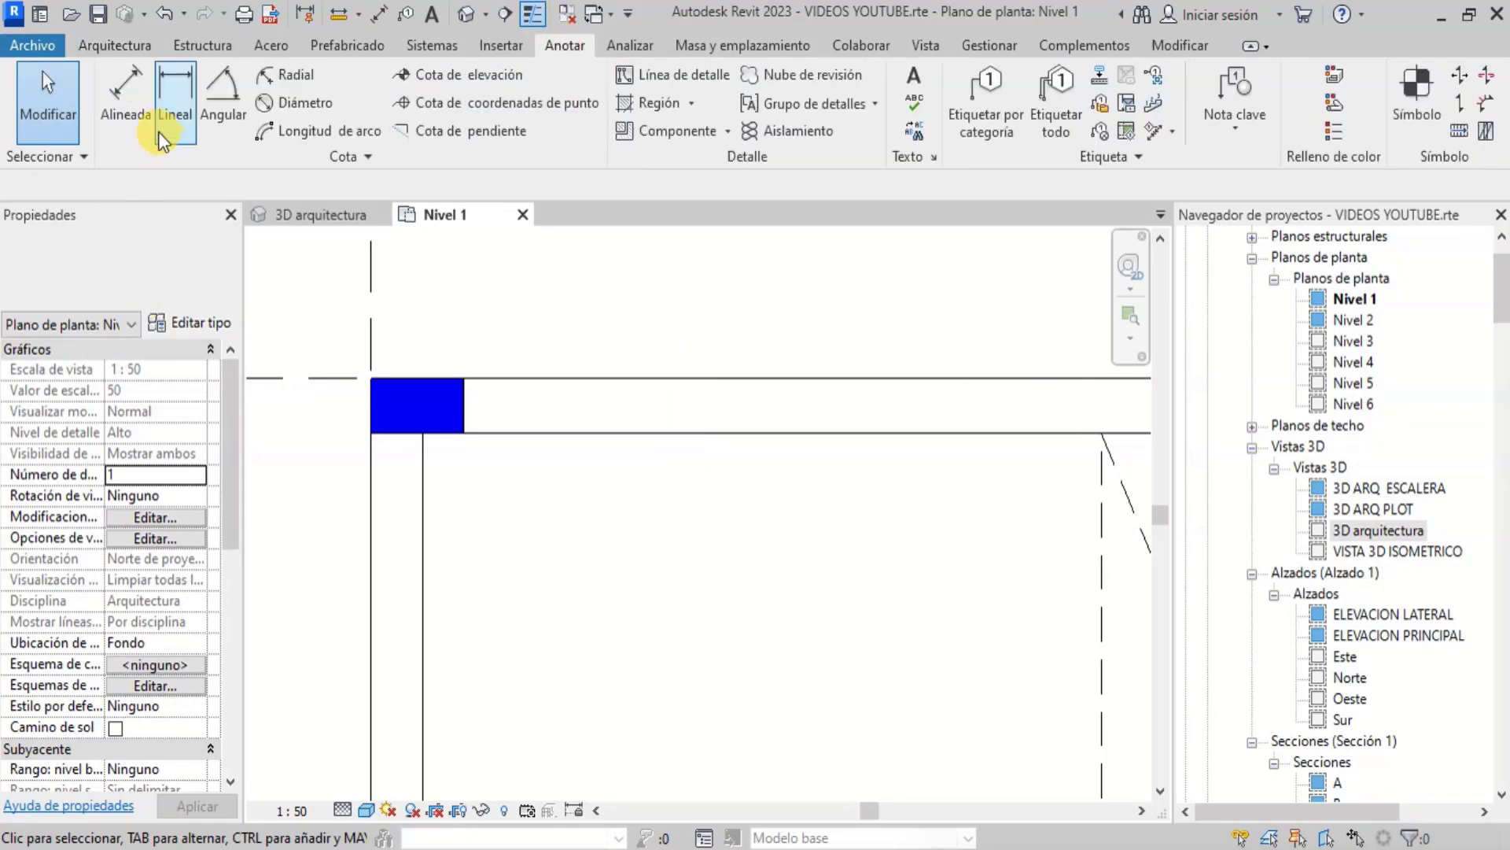
click(121, 111)
scroll(433, 398, up, 2)
scroll(771, 378, down, 2)
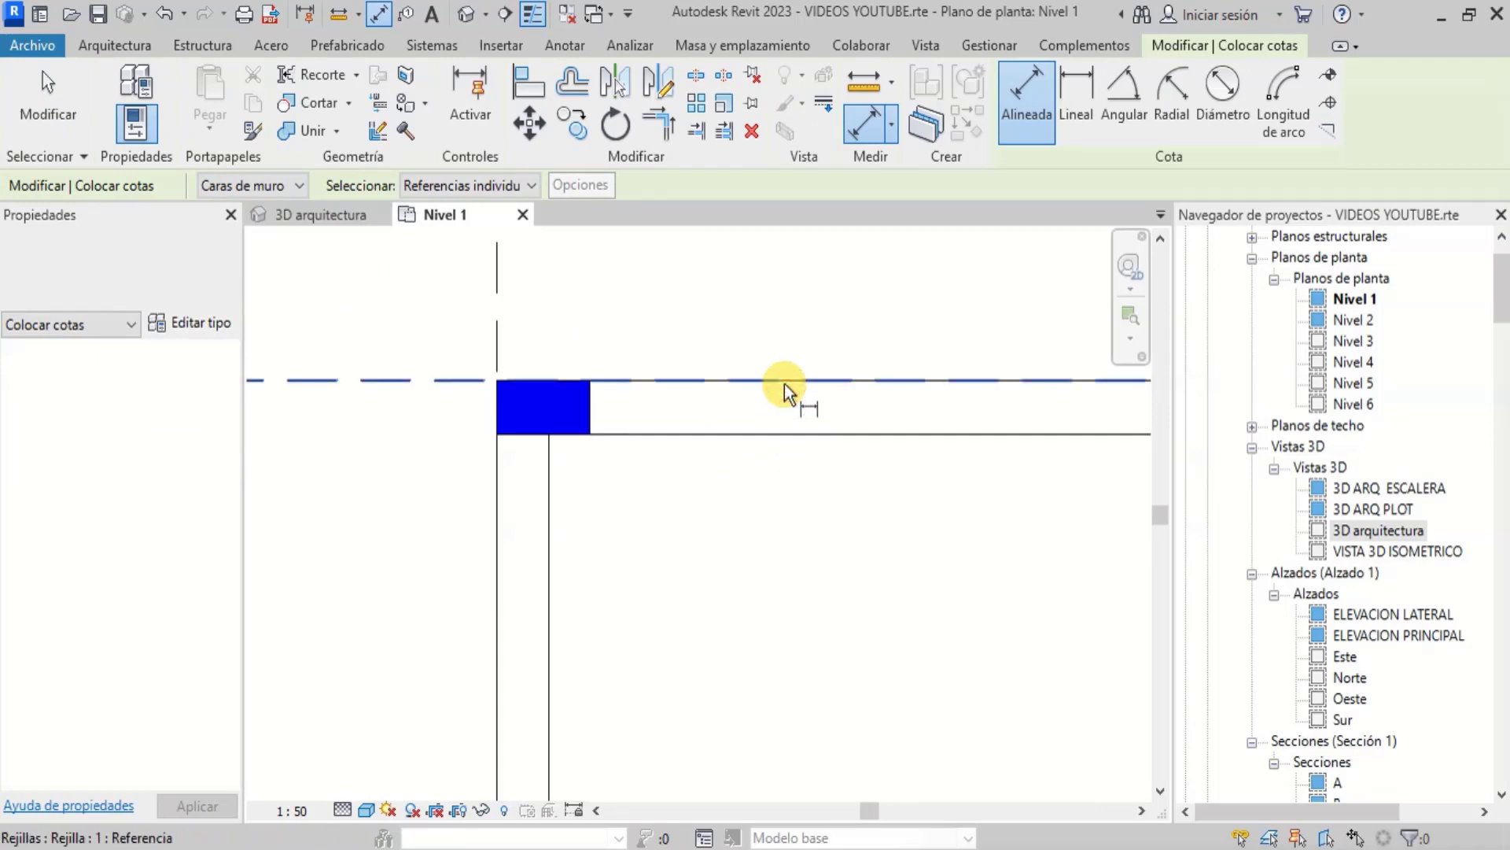
click(786, 383)
click(785, 433)
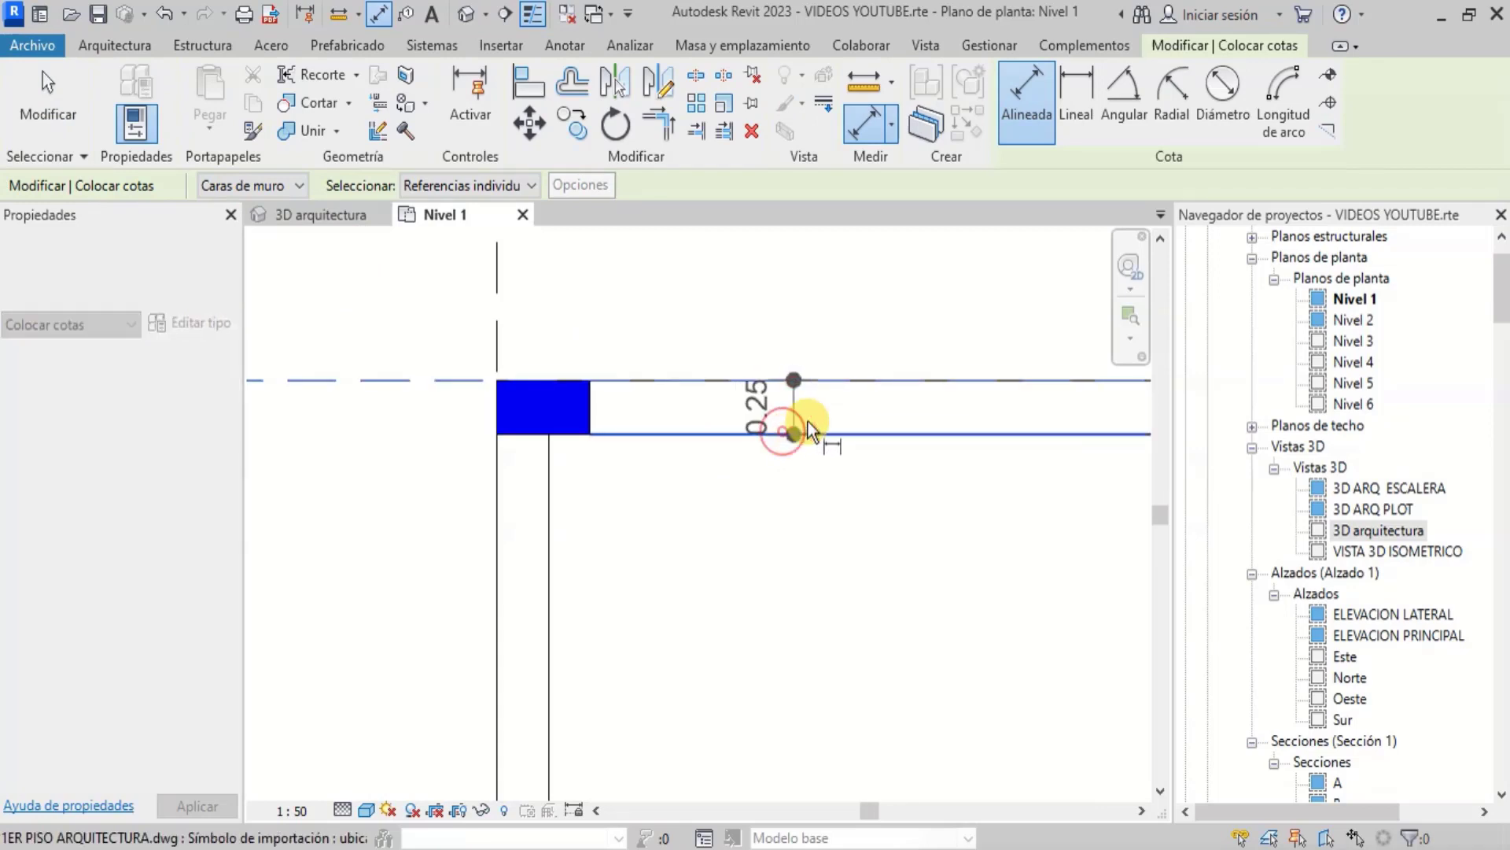
scroll(862, 393, up, 2)
click(814, 283)
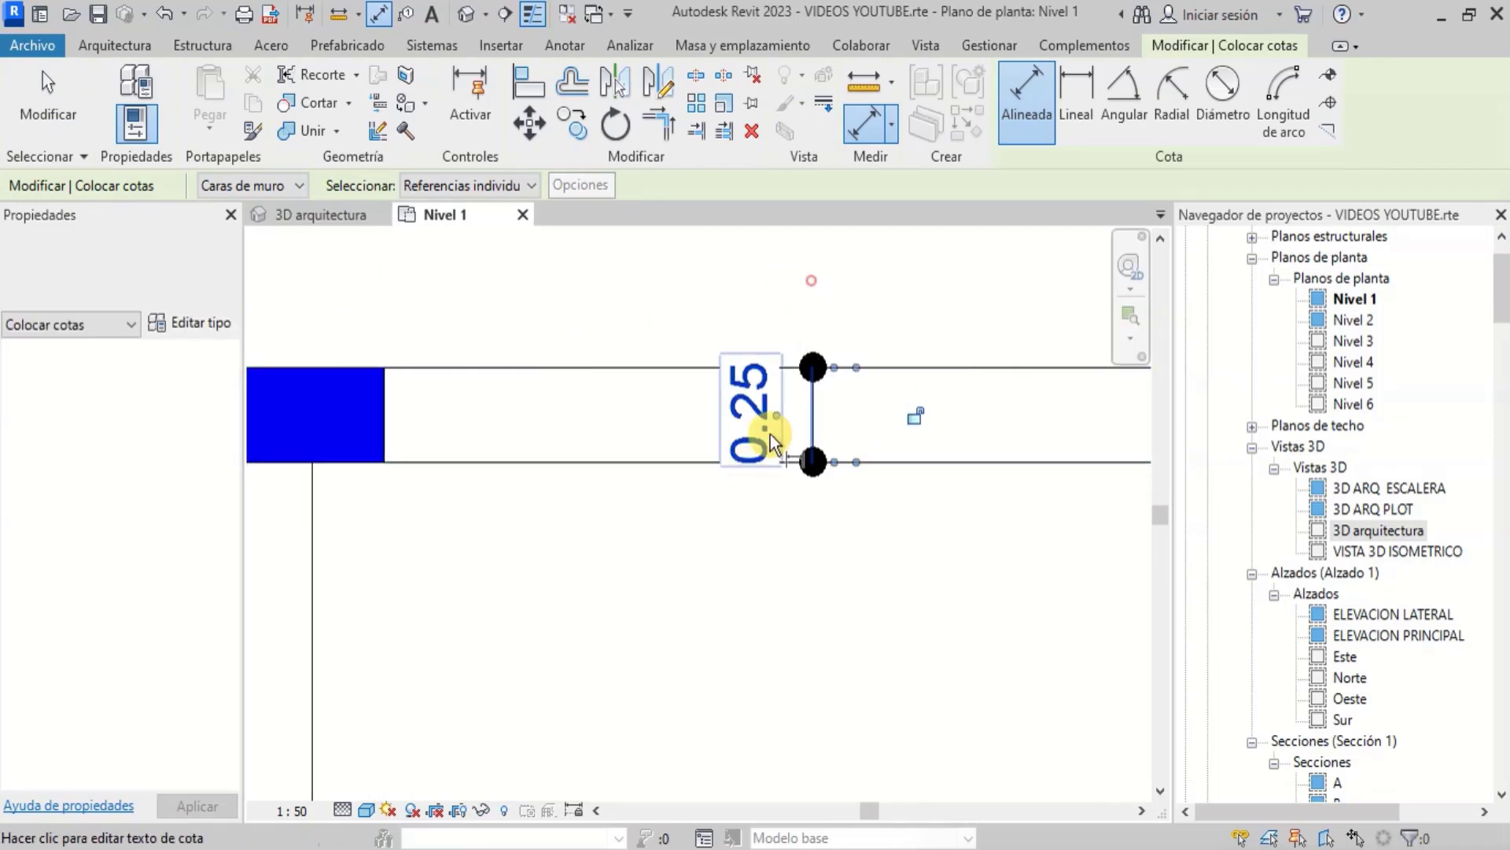
Place an aligned dimension across the thickness of the wall along grid A, just above grid 2
scroll(748, 377, down, 3)
scroll(696, 338, down, 3)
scroll(658, 464, up, 3)
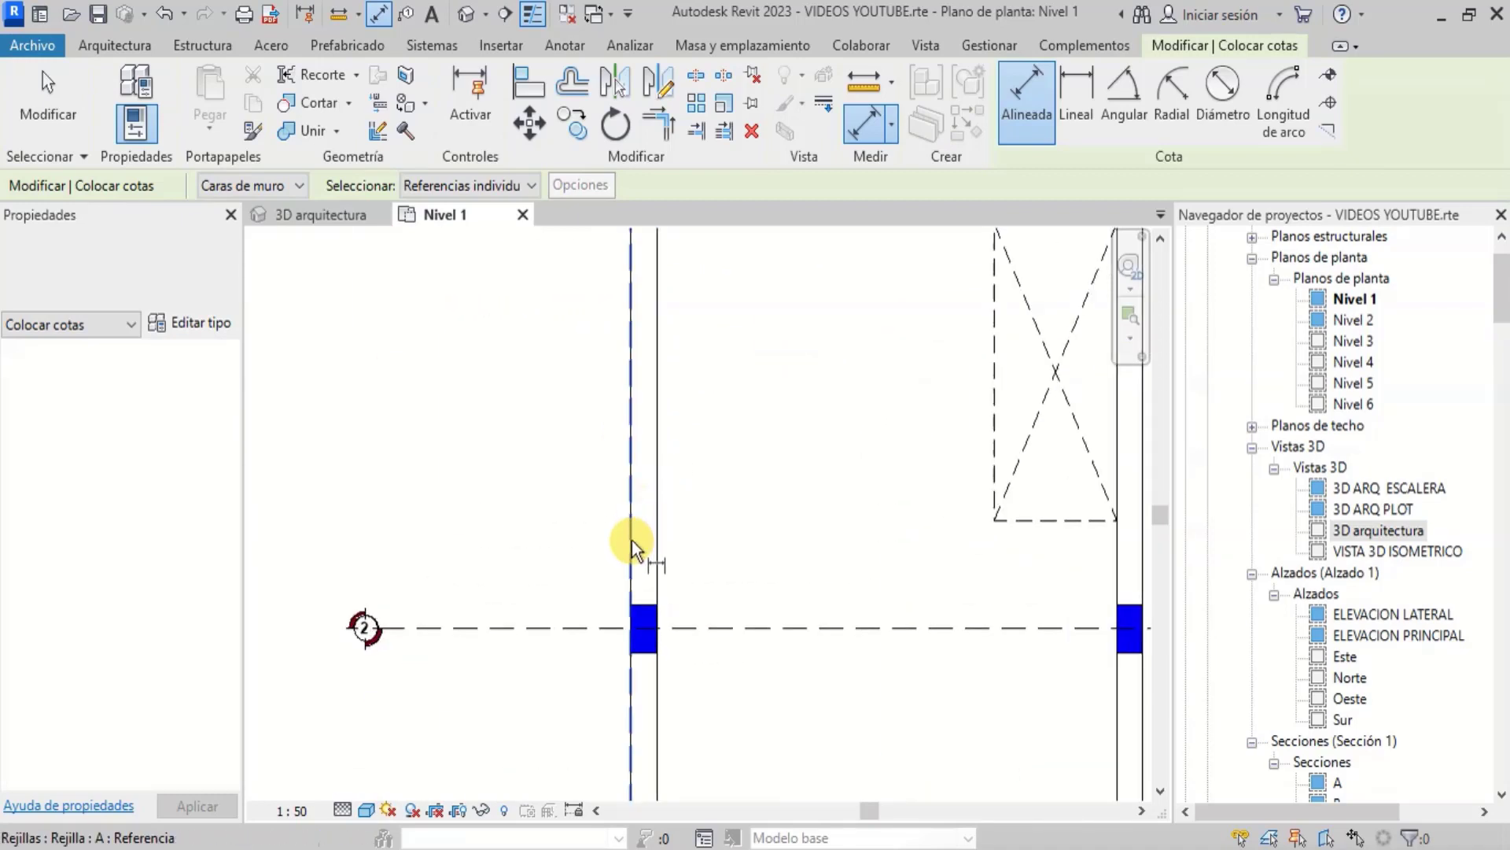
click(632, 541)
click(656, 541)
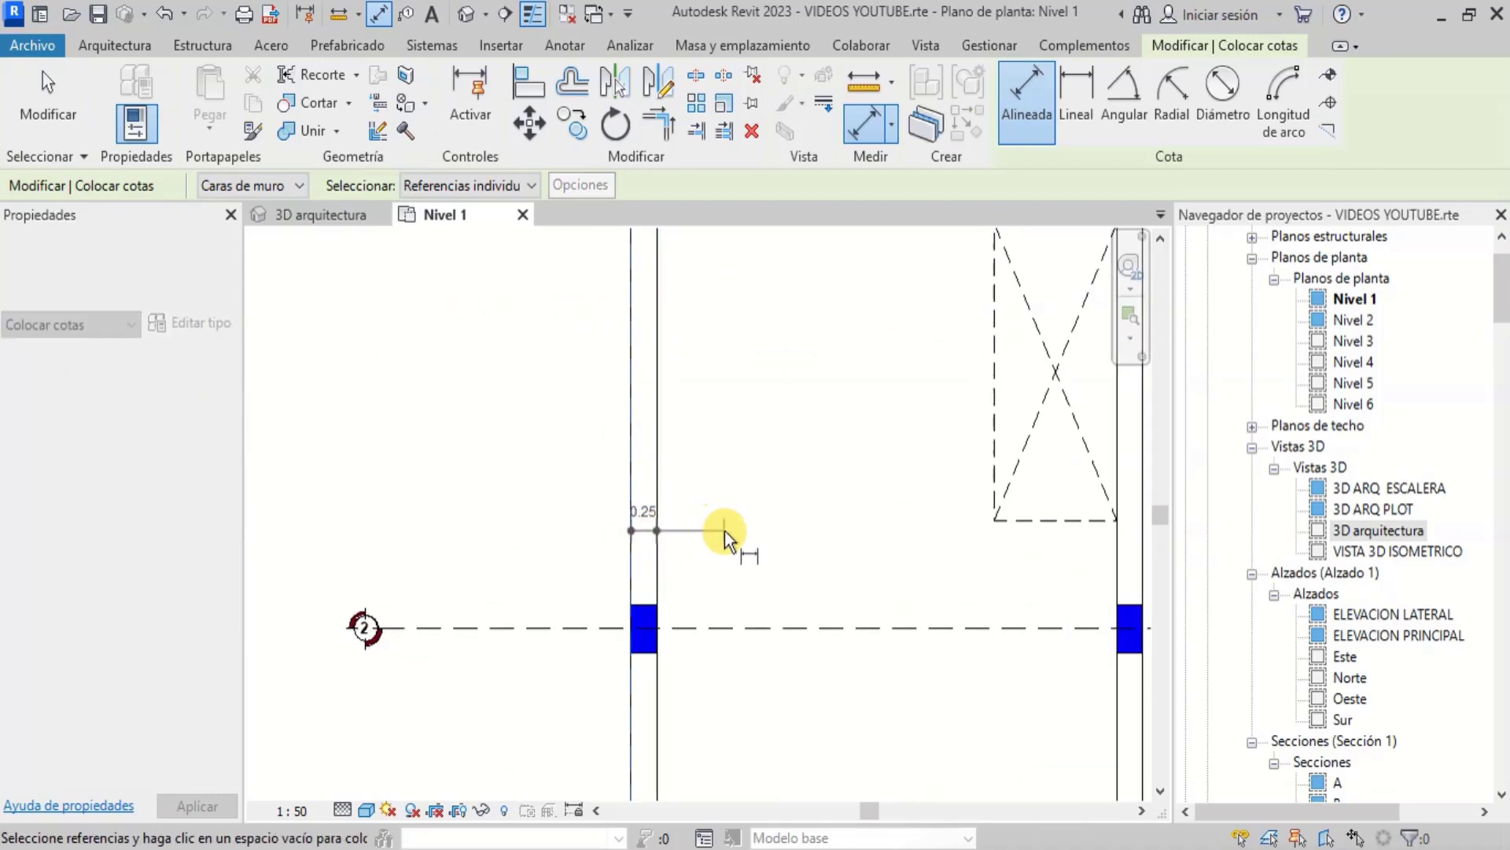
click(721, 534)
scroll(721, 535, up, 5)
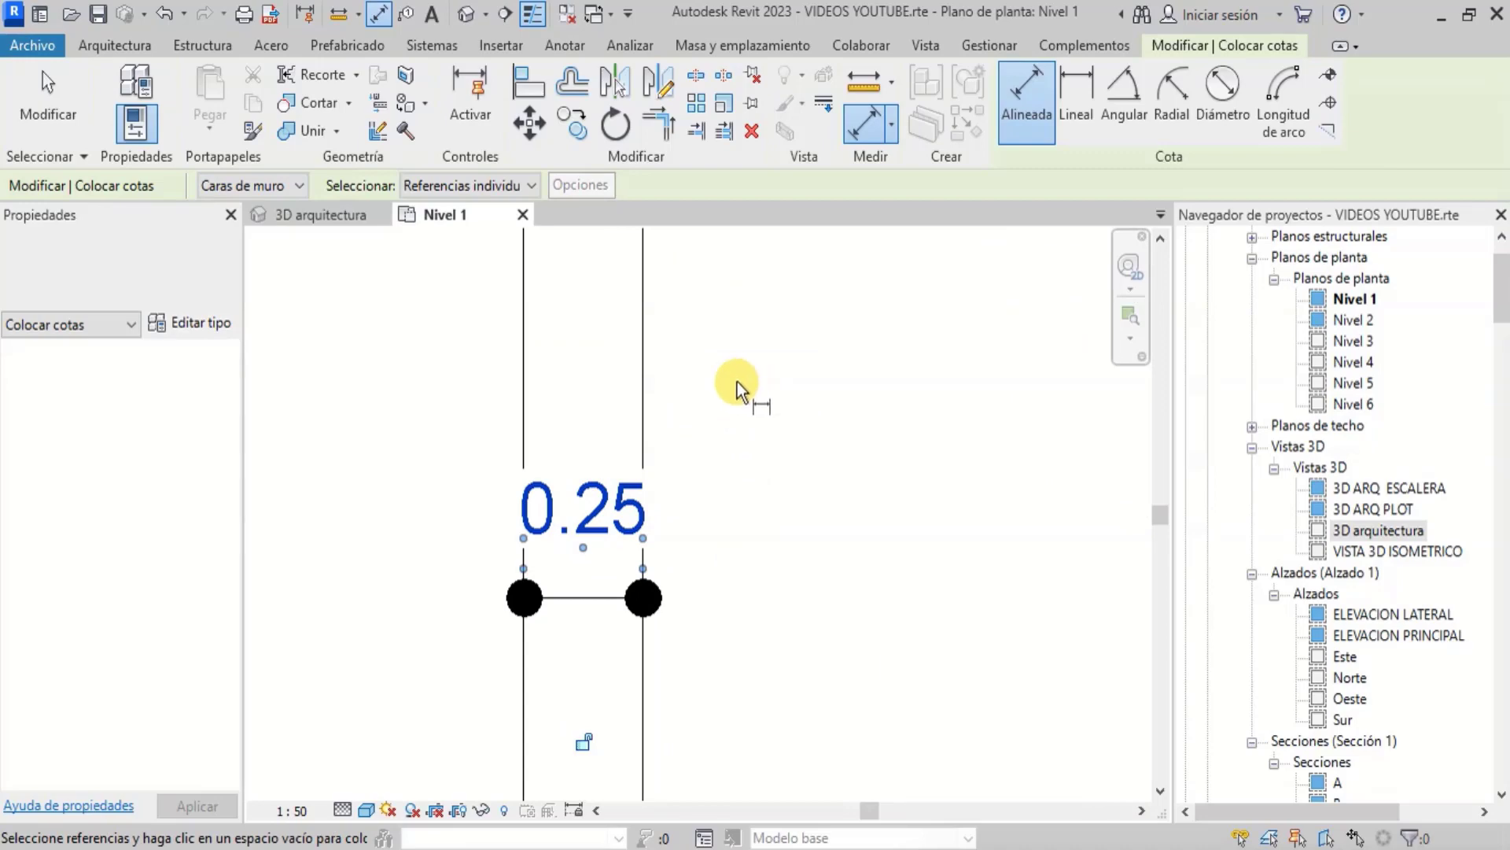
Place an aligned dimension across the thickness of the short horizontal bathroom wall above door P-5
scroll(463, 408, down, 6)
scroll(667, 722, up, 2)
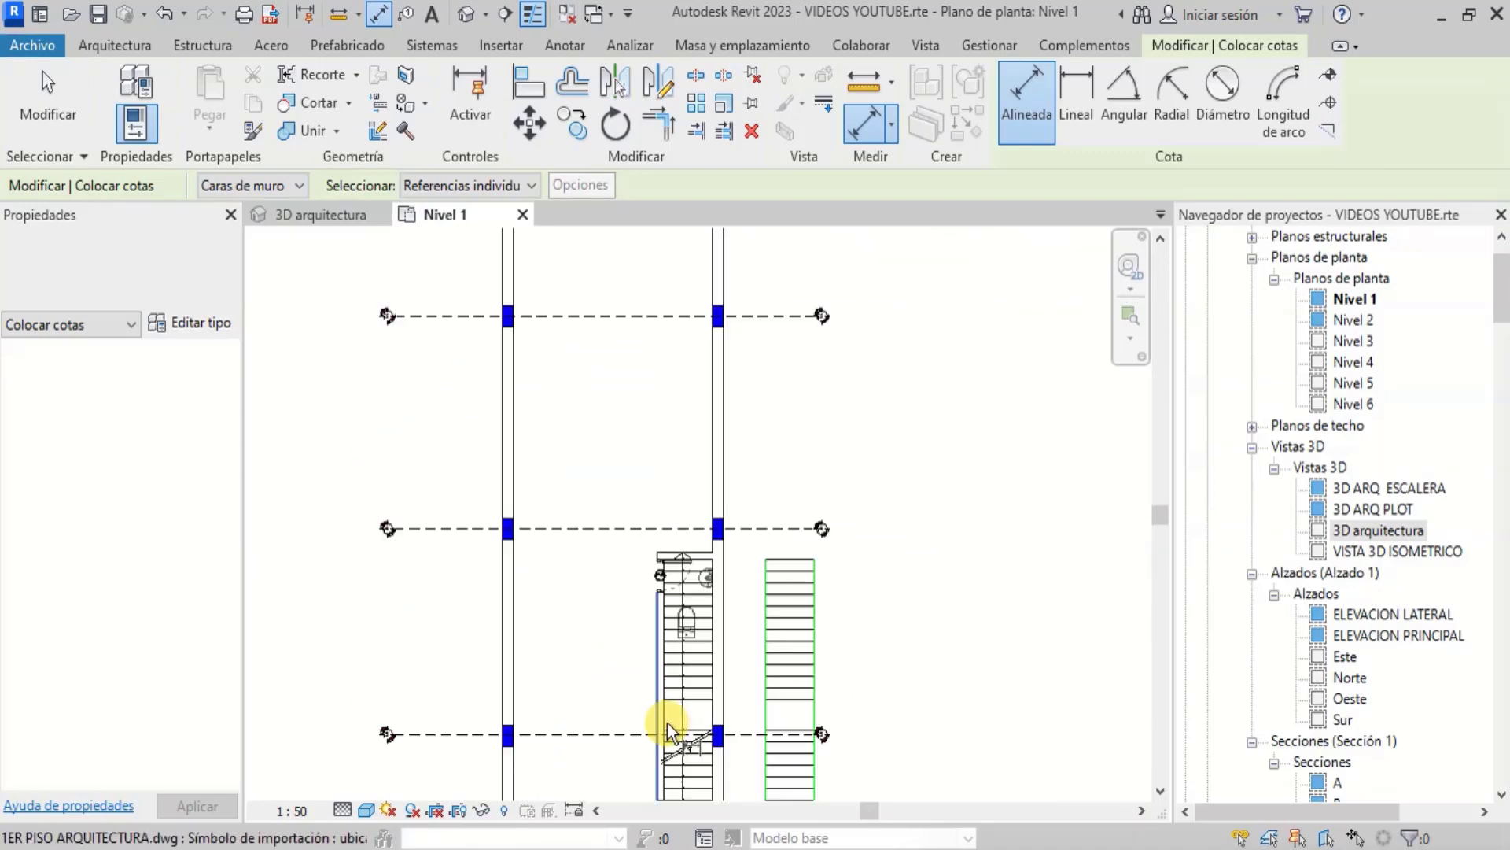
scroll(668, 723, up, 2)
scroll(716, 354, up, 2)
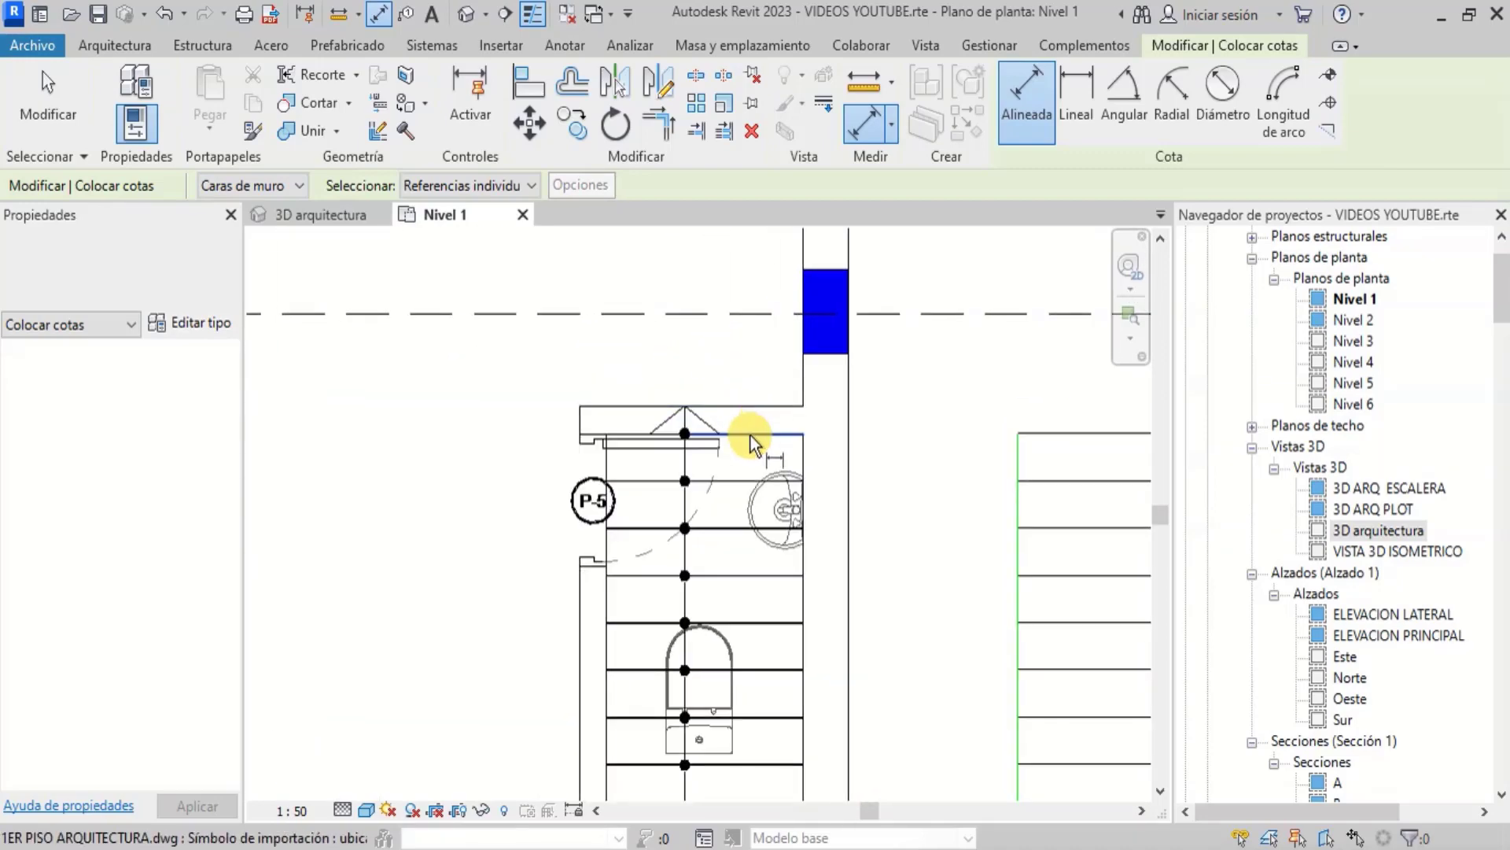
scroll(753, 428, up, 2)
click(767, 392)
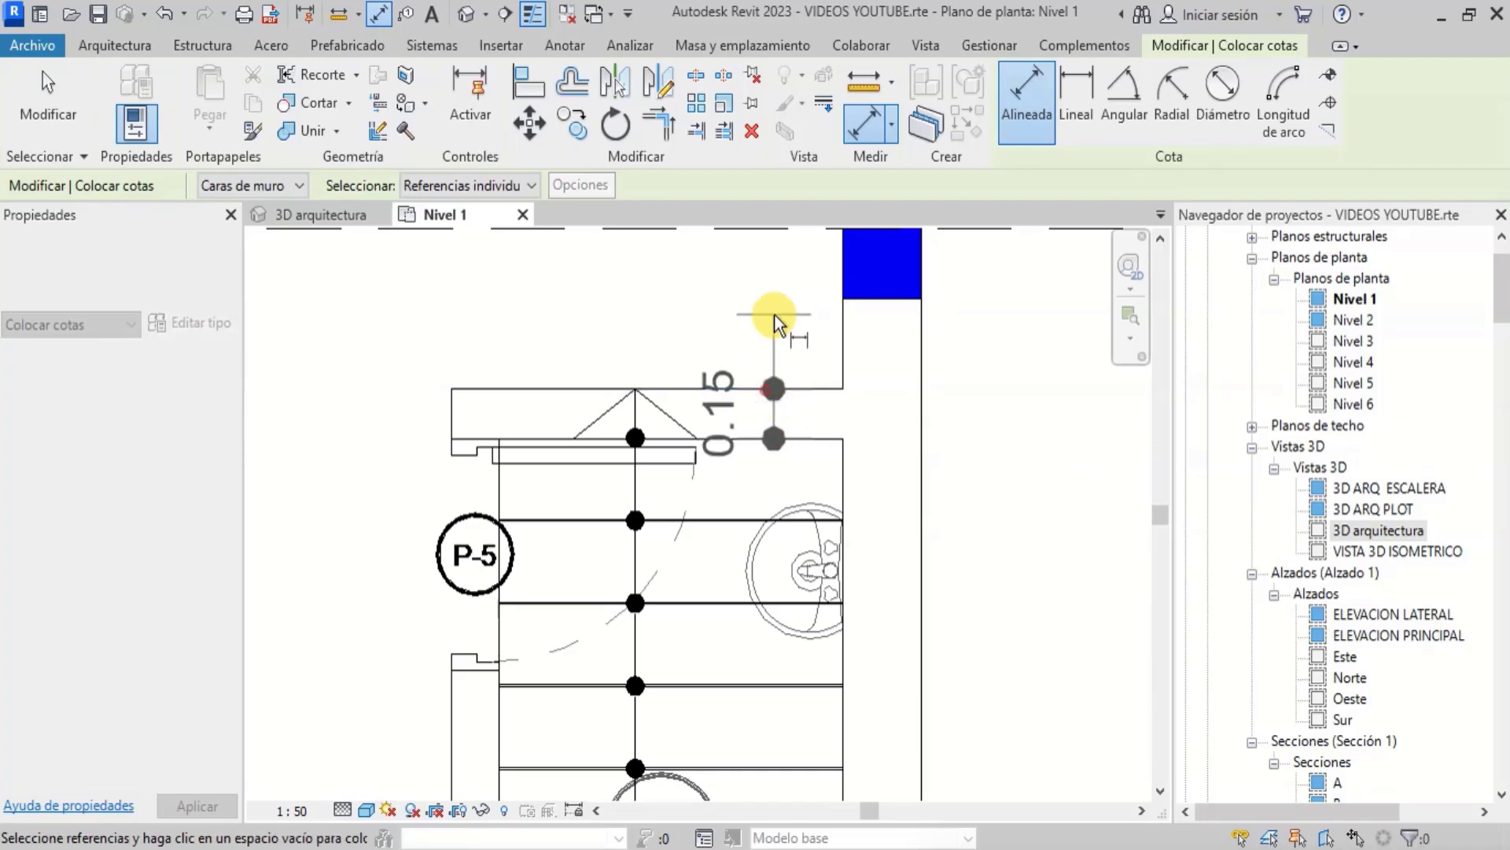
click(779, 315)
scroll(722, 395, up, 2)
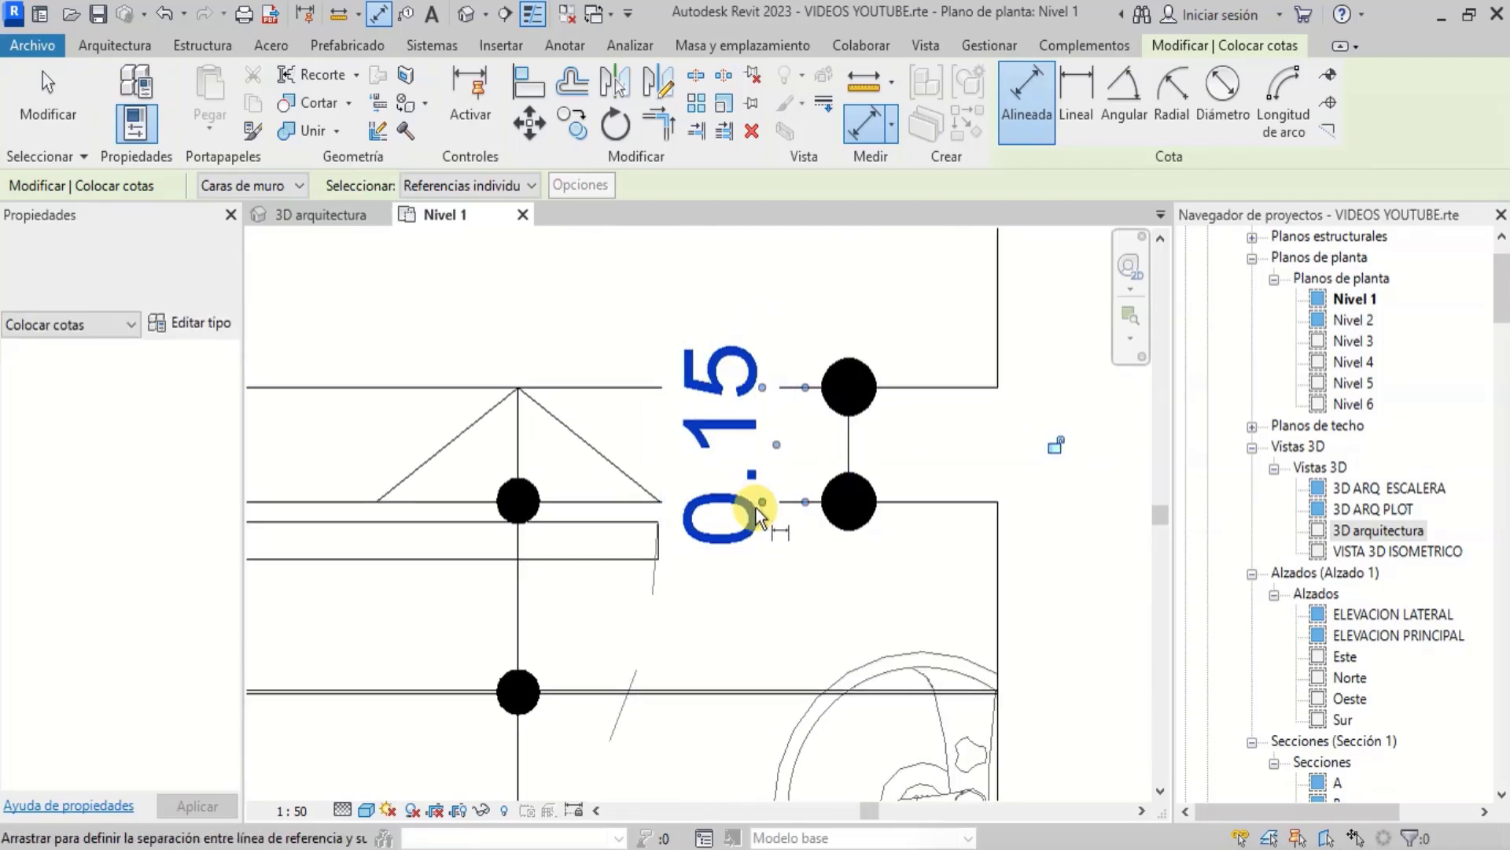
Place an aligned dimension across the thickness of the long vertical wall between the bathroom and stairs and the open room
scroll(861, 388, down, 6)
scroll(675, 555, up, 2)
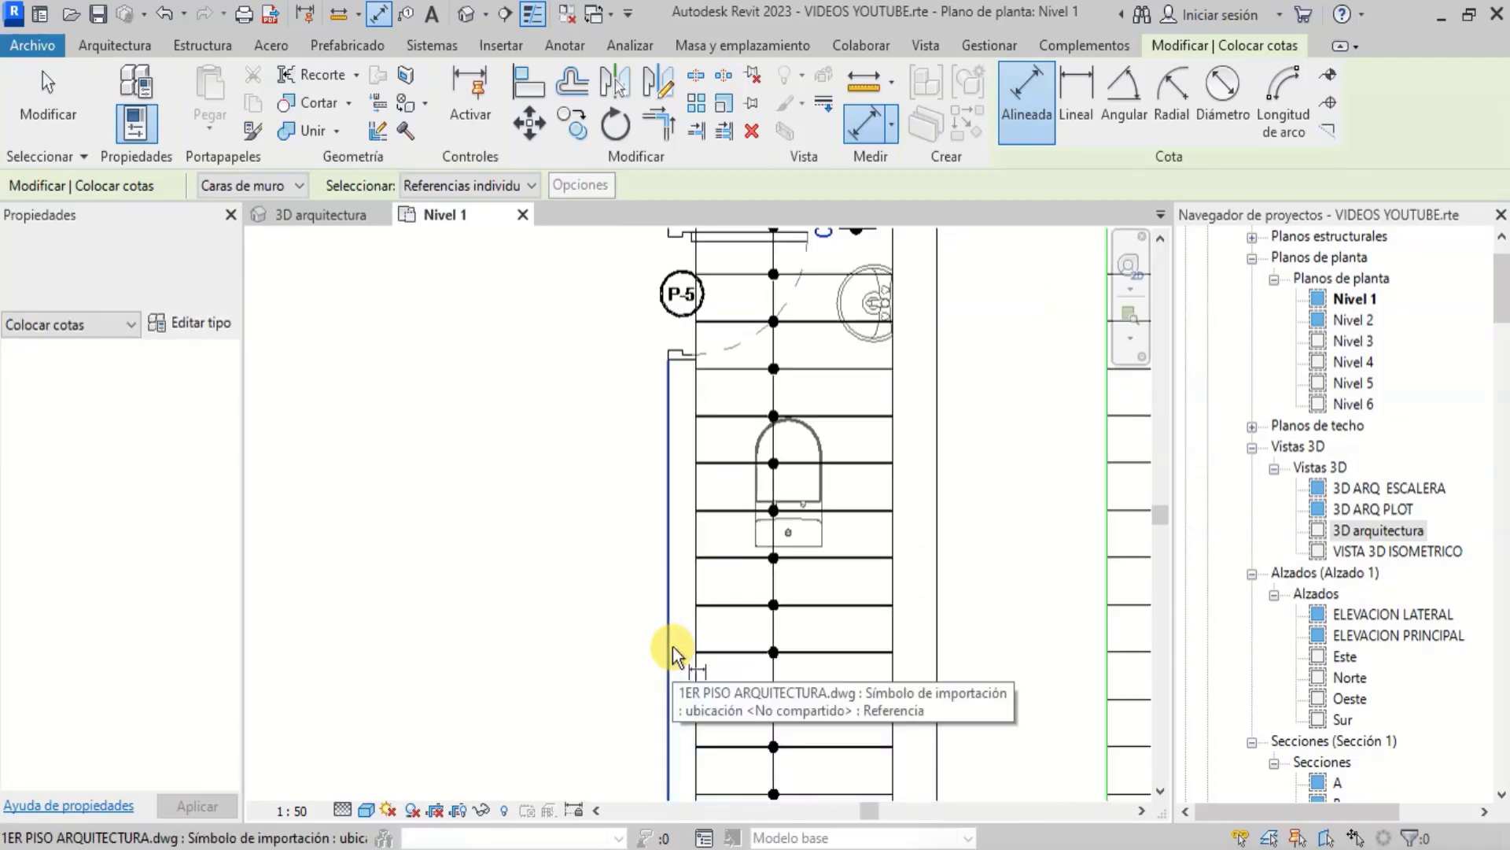
click(673, 651)
scroll(692, 642, up, 2)
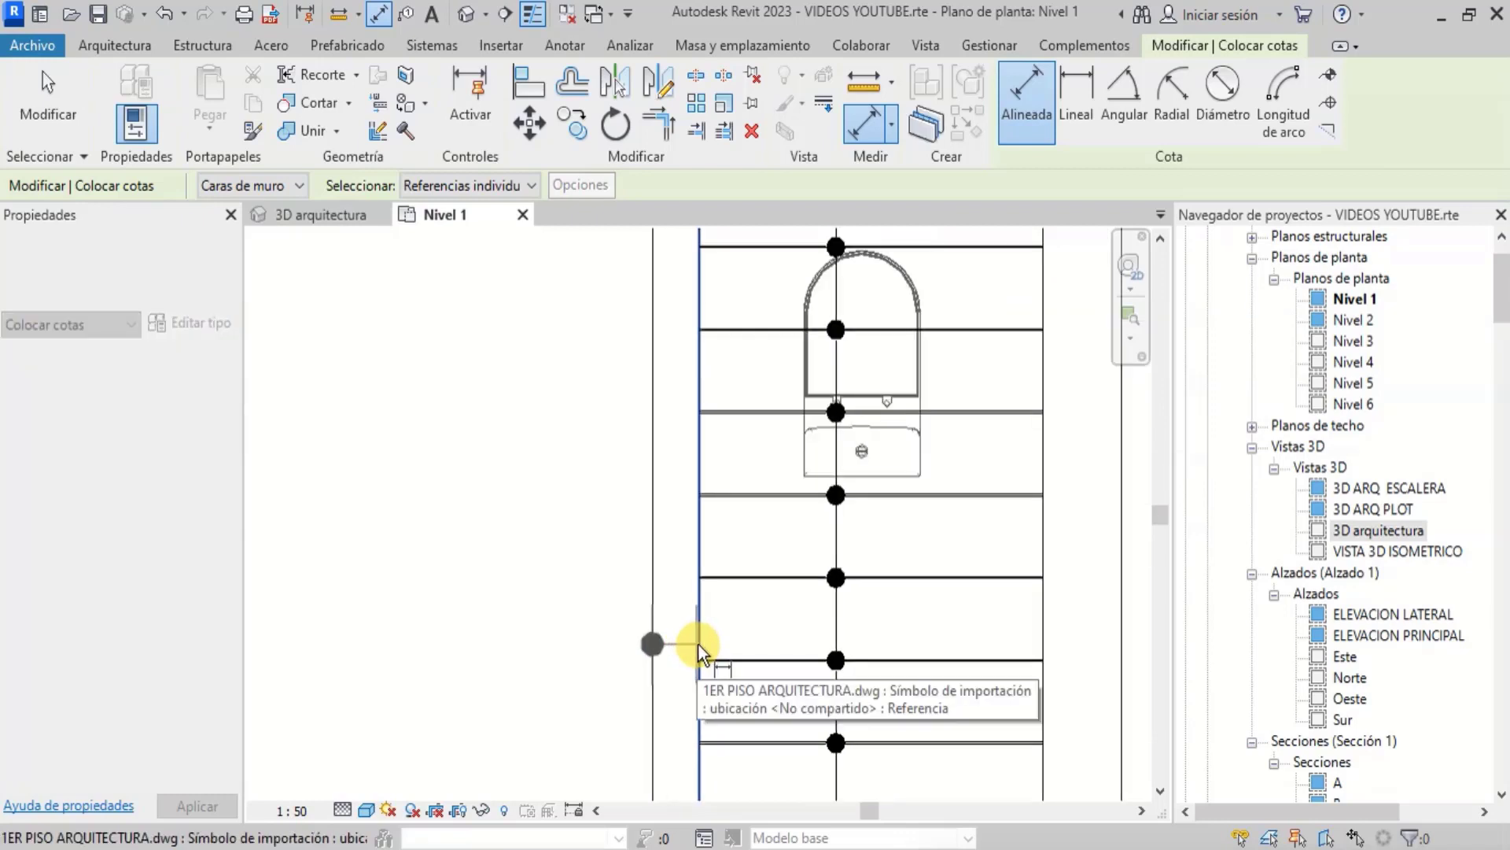
click(697, 642)
scroll(708, 549, up, 2)
click(785, 549)
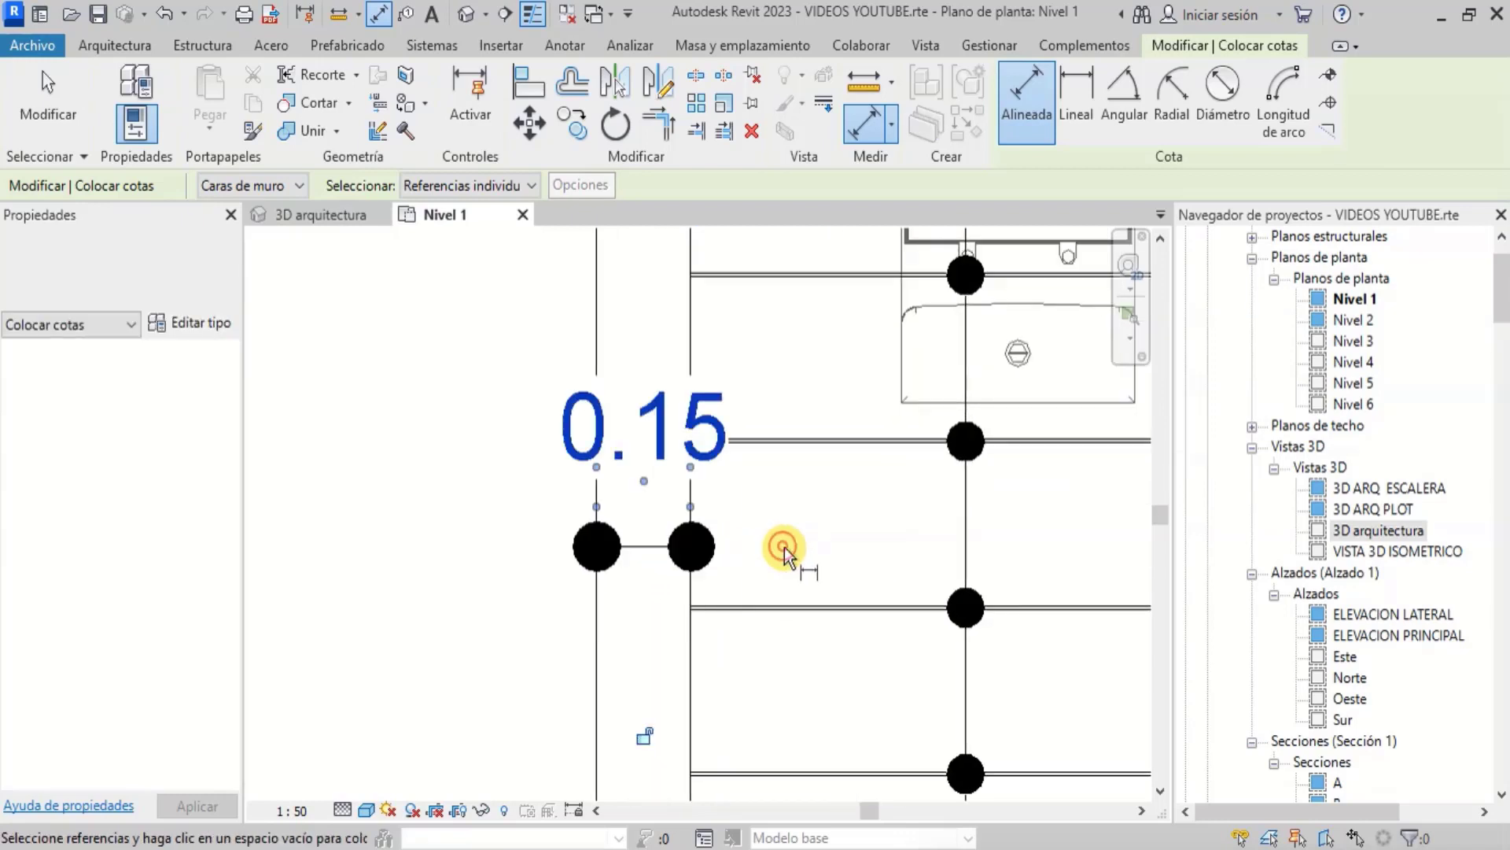
Finish dimensioning and review the plan from the entrance doors near grid 6 up to the dimensioned wall on grid 1
scroll(610, 295, down, 2)
scroll(614, 315, down, 2)
scroll(586, 533, up, 2)
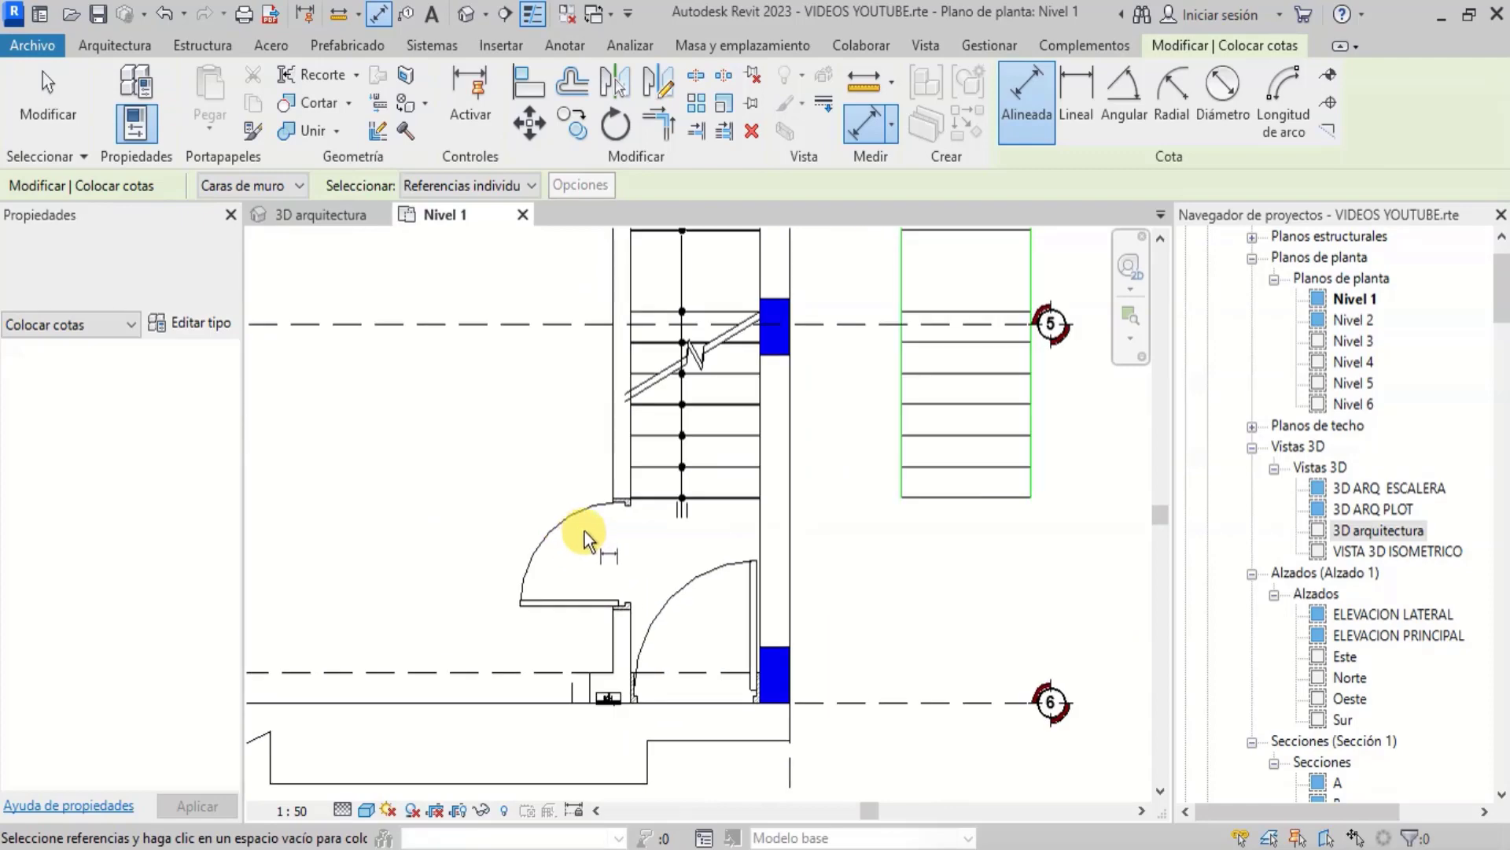
scroll(631, 736, down, 1)
scroll(642, 683, down, 1)
scroll(544, 546, down, 2)
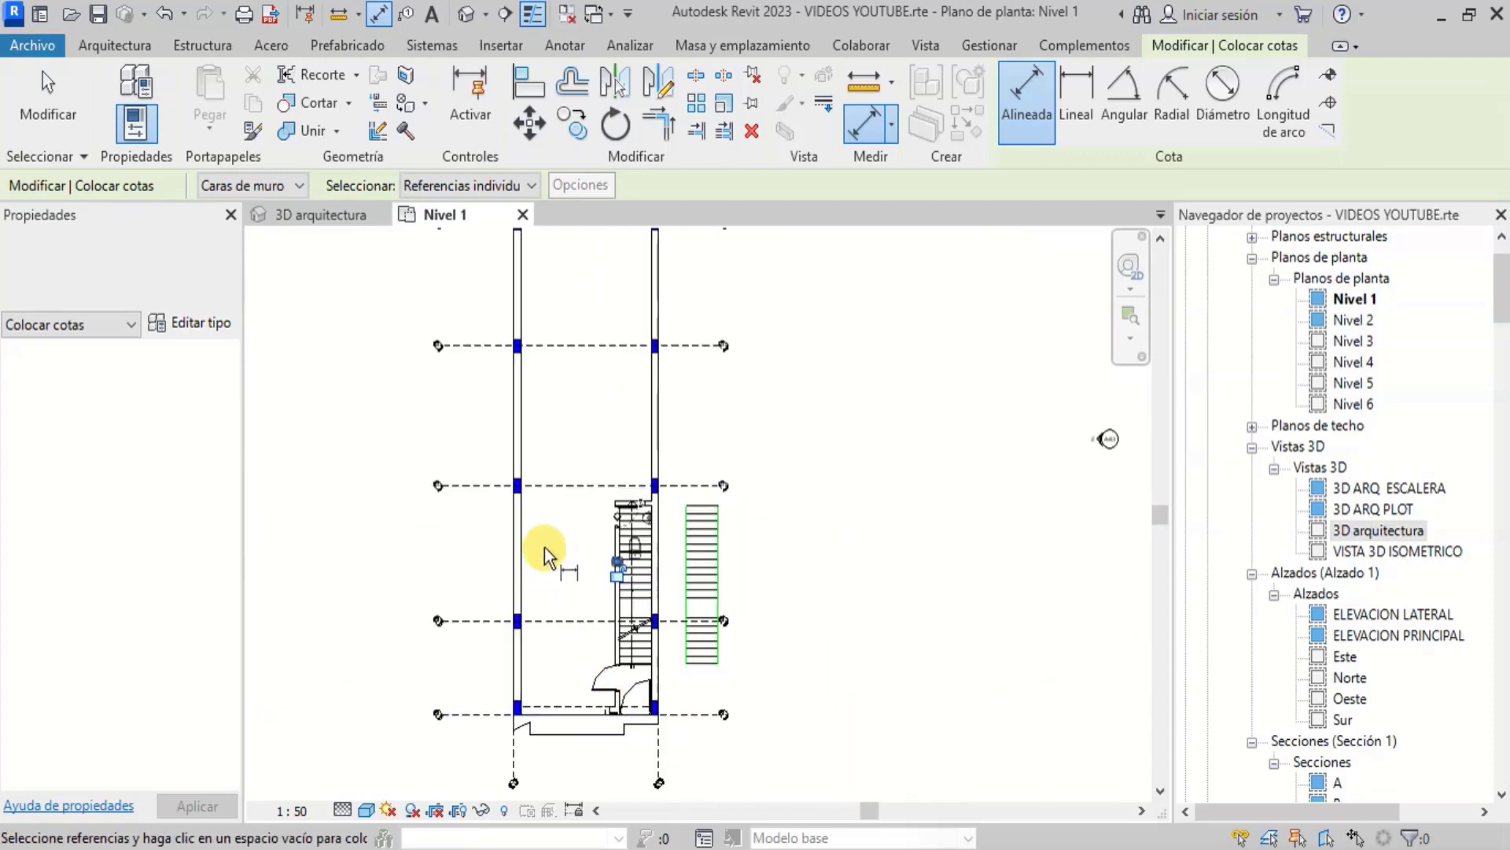
scroll(645, 645, down, 1)
scroll(625, 333, up, 5)
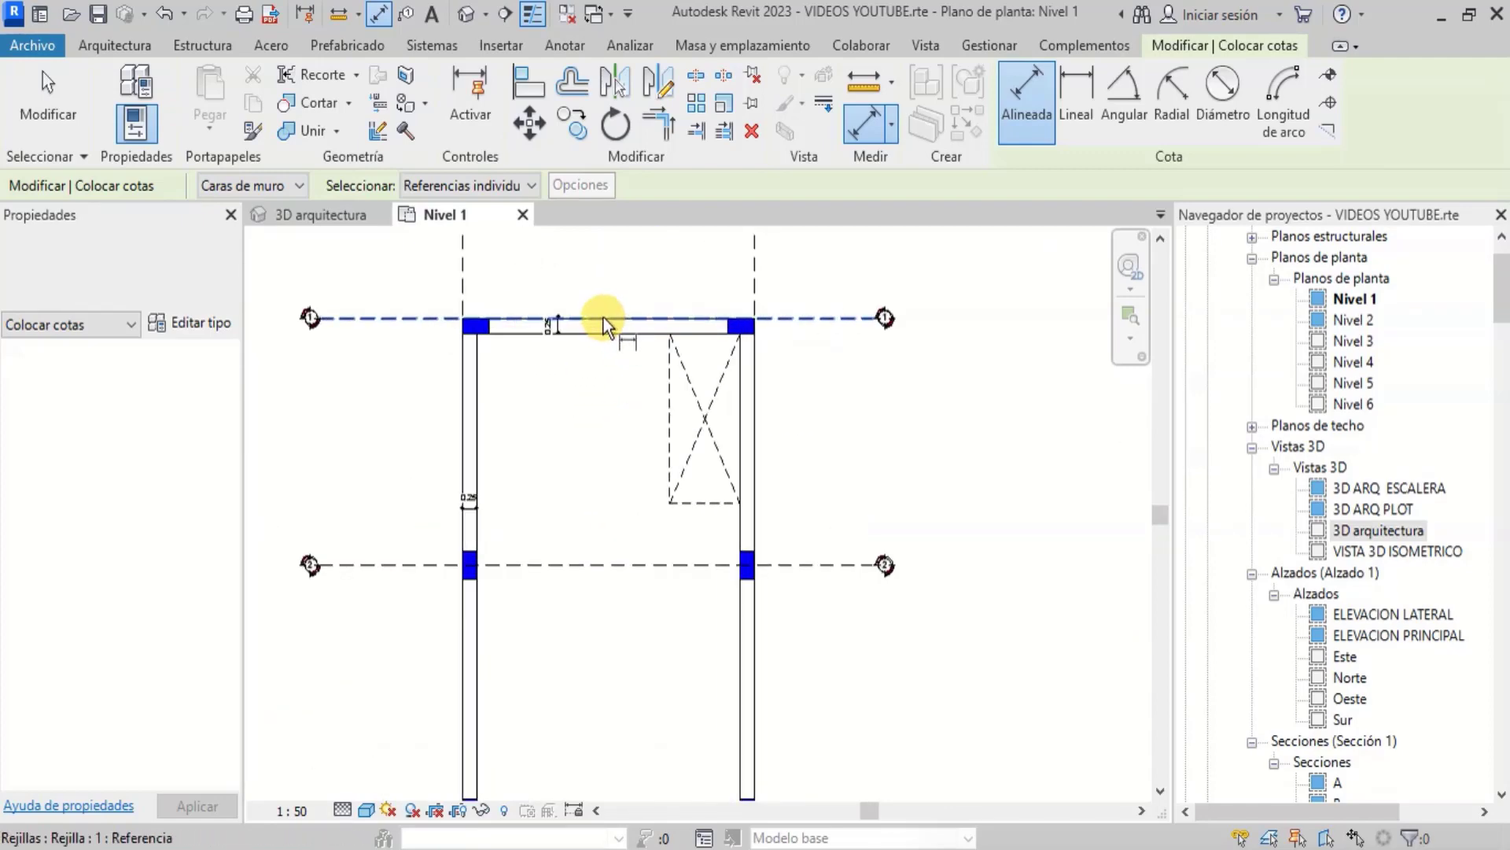
scroll(621, 311, up, 3)
key(Escape)
key(Escape)
scroll(537, 379, down, 3)
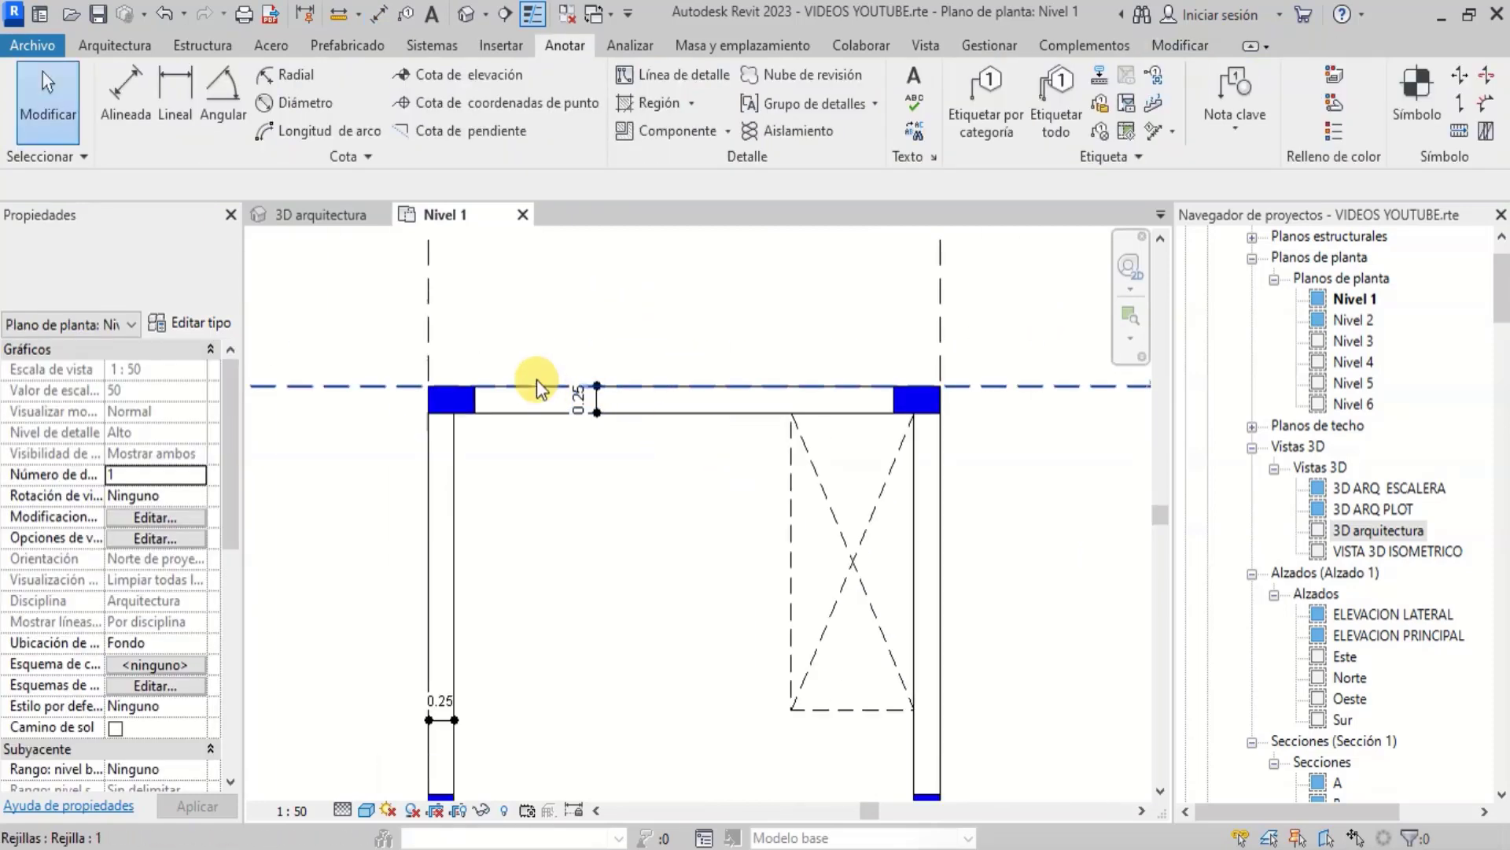
scroll(629, 418, up, 2)
scroll(605, 489, down, 2)
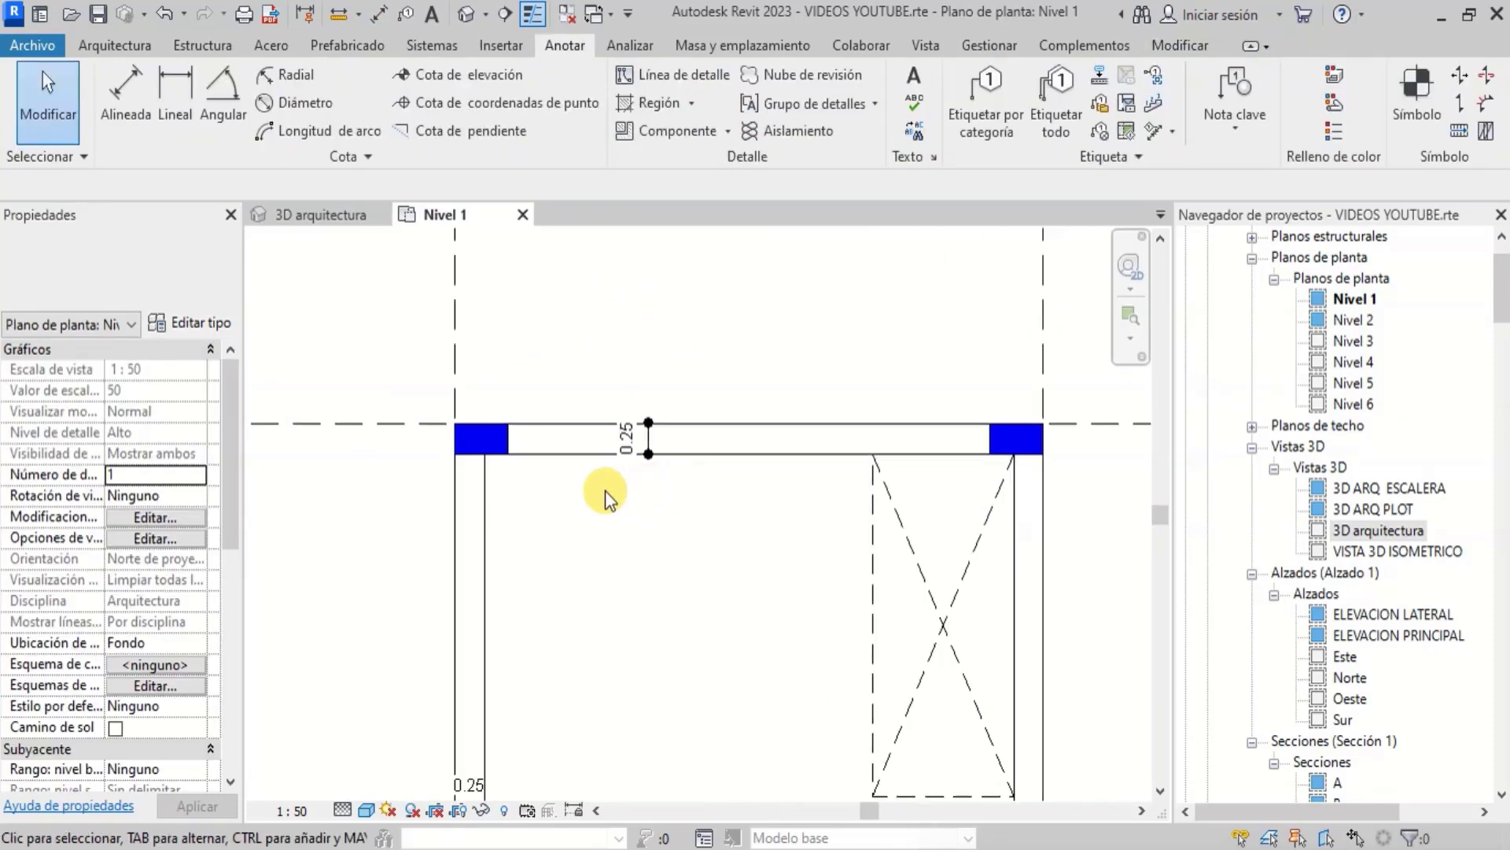
scroll(602, 490, up, 2)
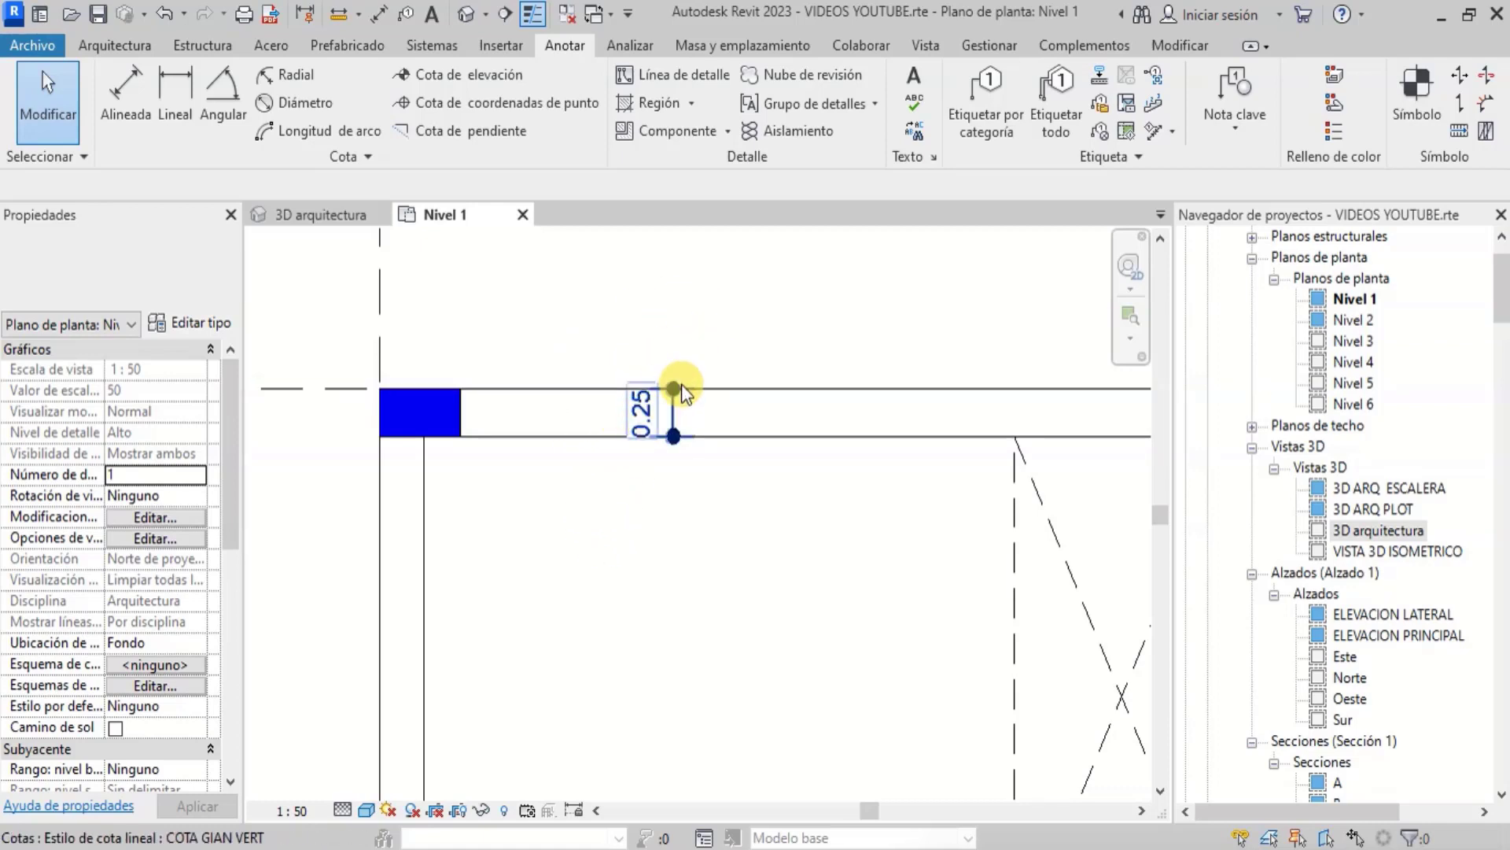
scroll(598, 499, down, 1)
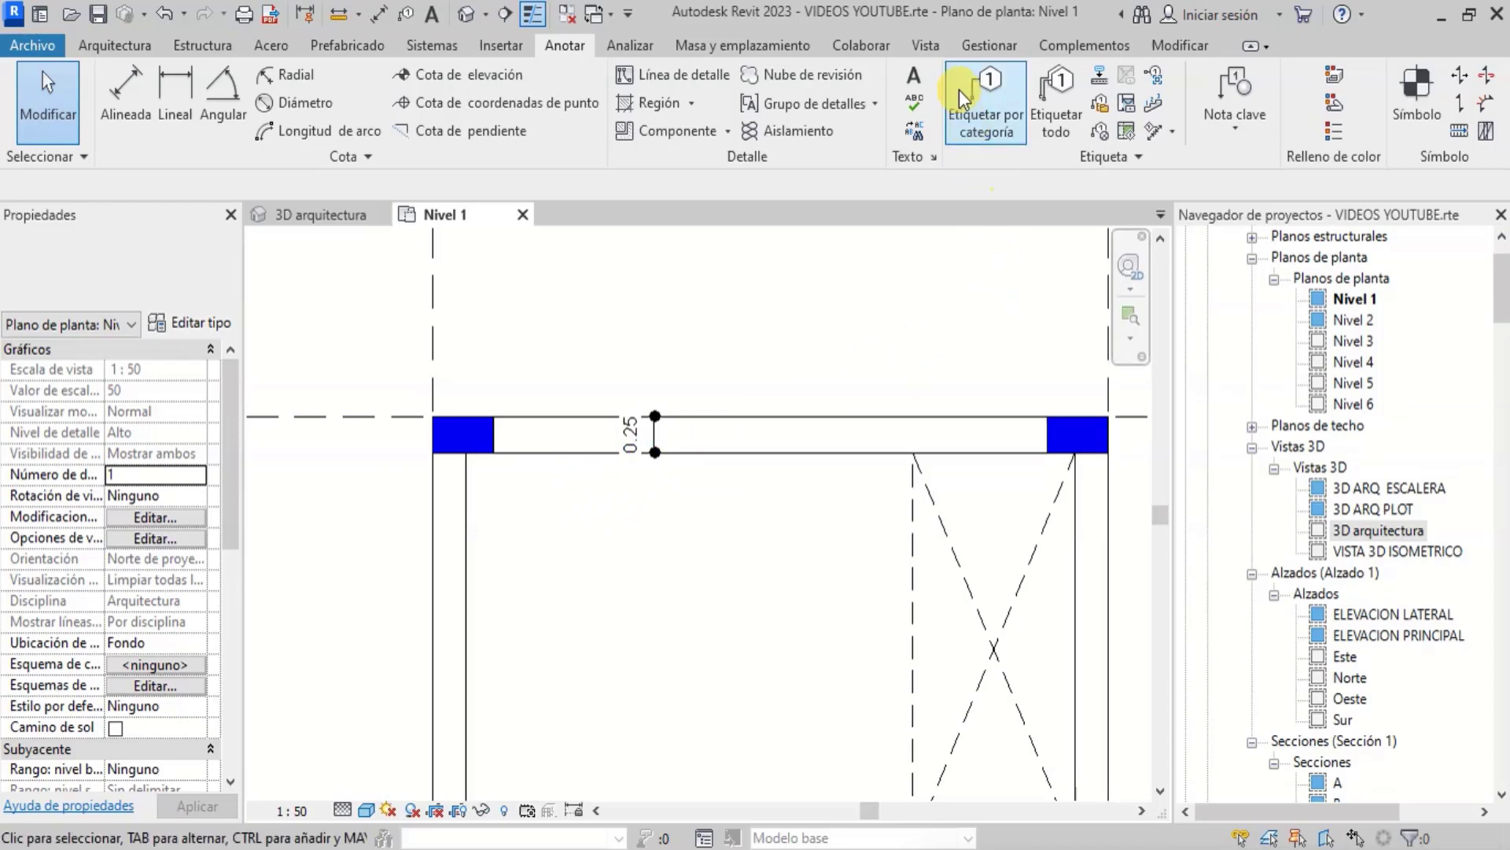
Tile the open Nivel 1 plan and 3D arquitectura views side by side
click(927, 45)
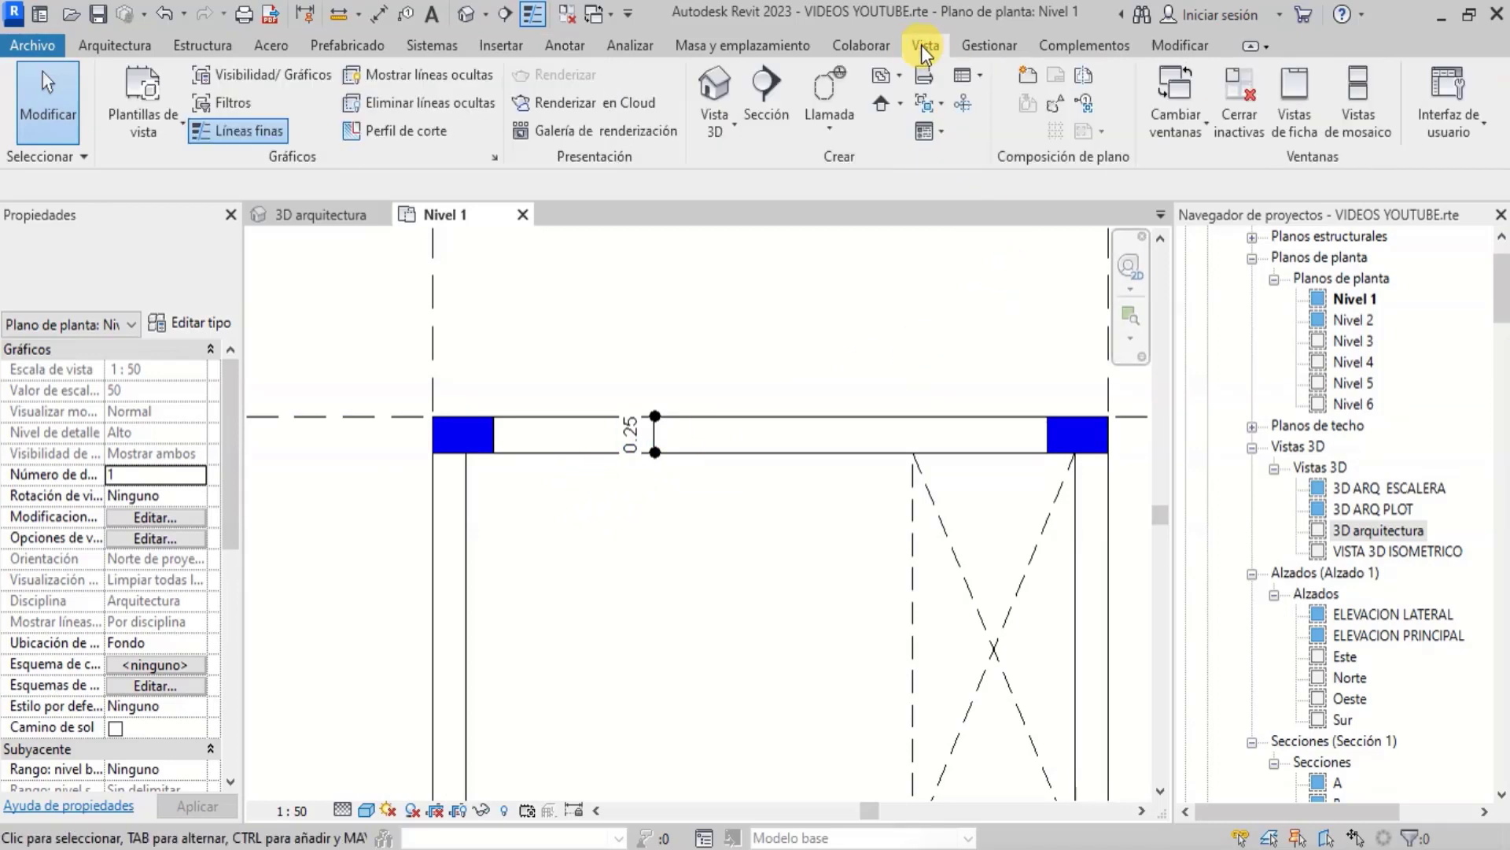
click(1353, 107)
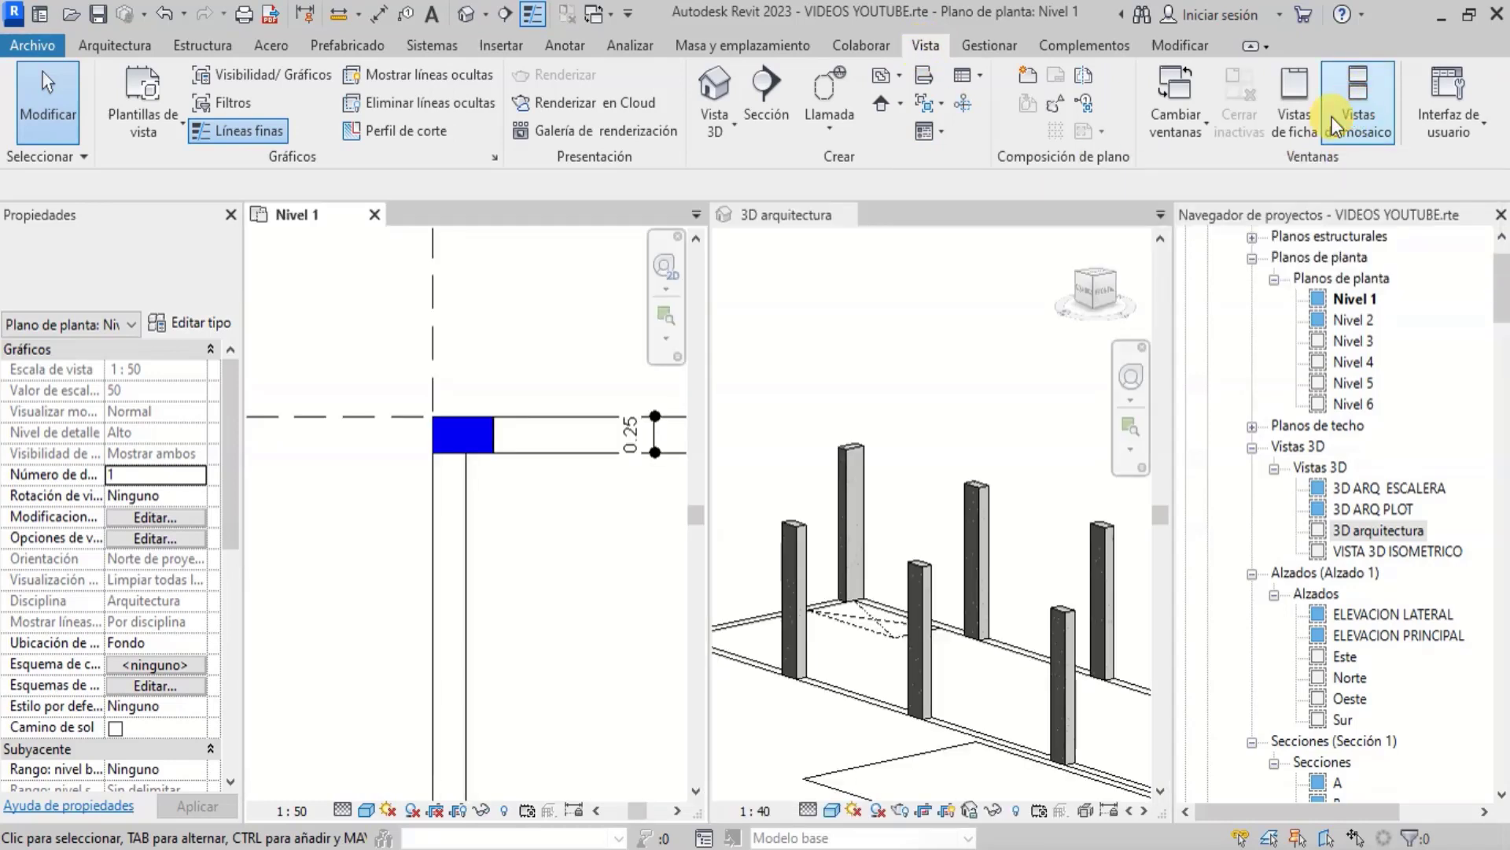
scroll(419, 422, down, 5)
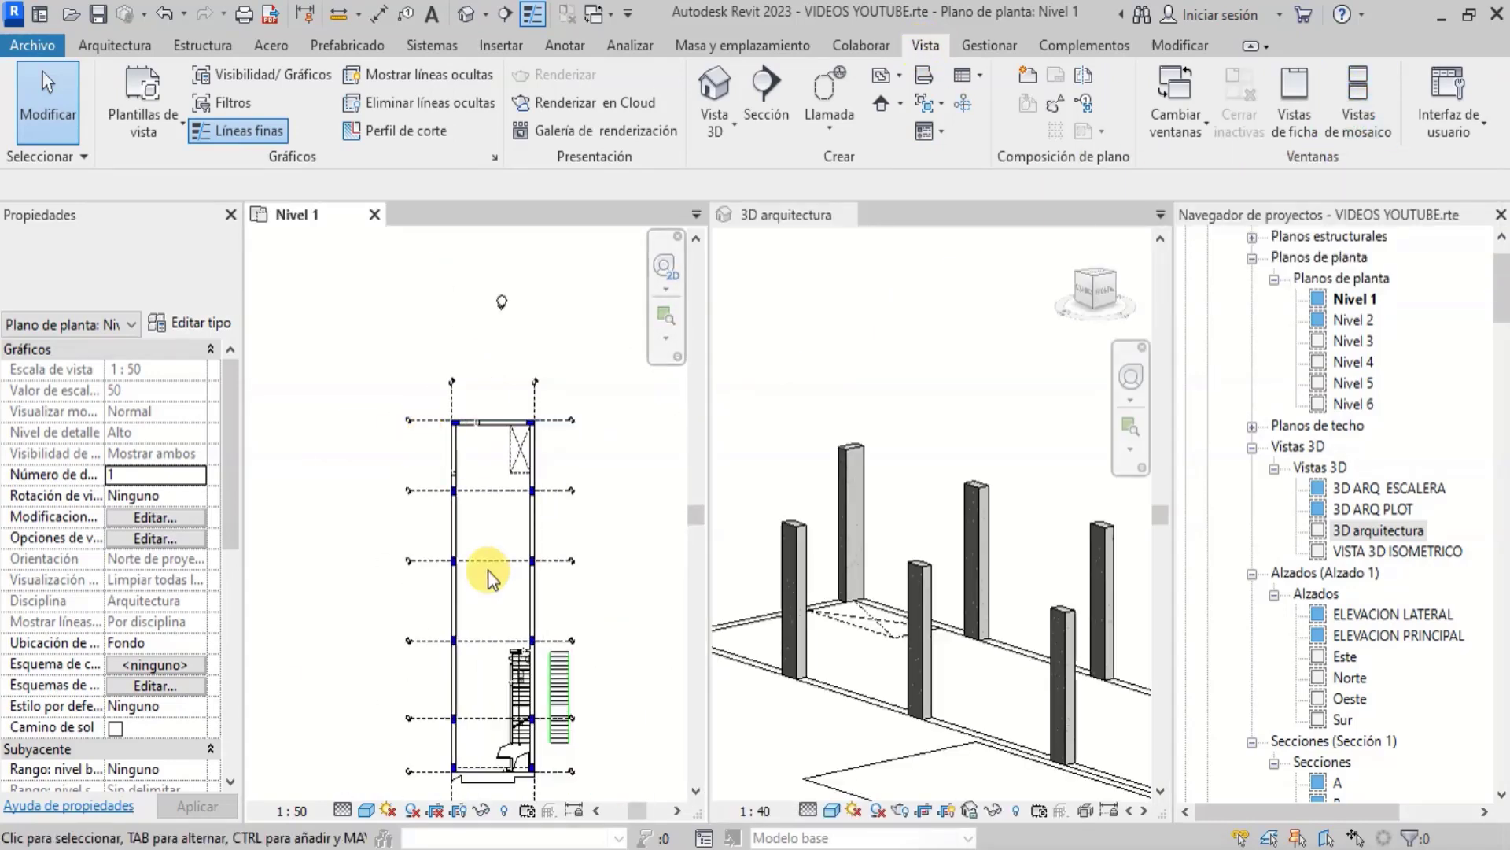
Examine the columns in the 3D arquitectura view and the plan's dimensioned walls around the corner column on grid 1
scroll(529, 680, up, 4)
scroll(542, 543, up, 2)
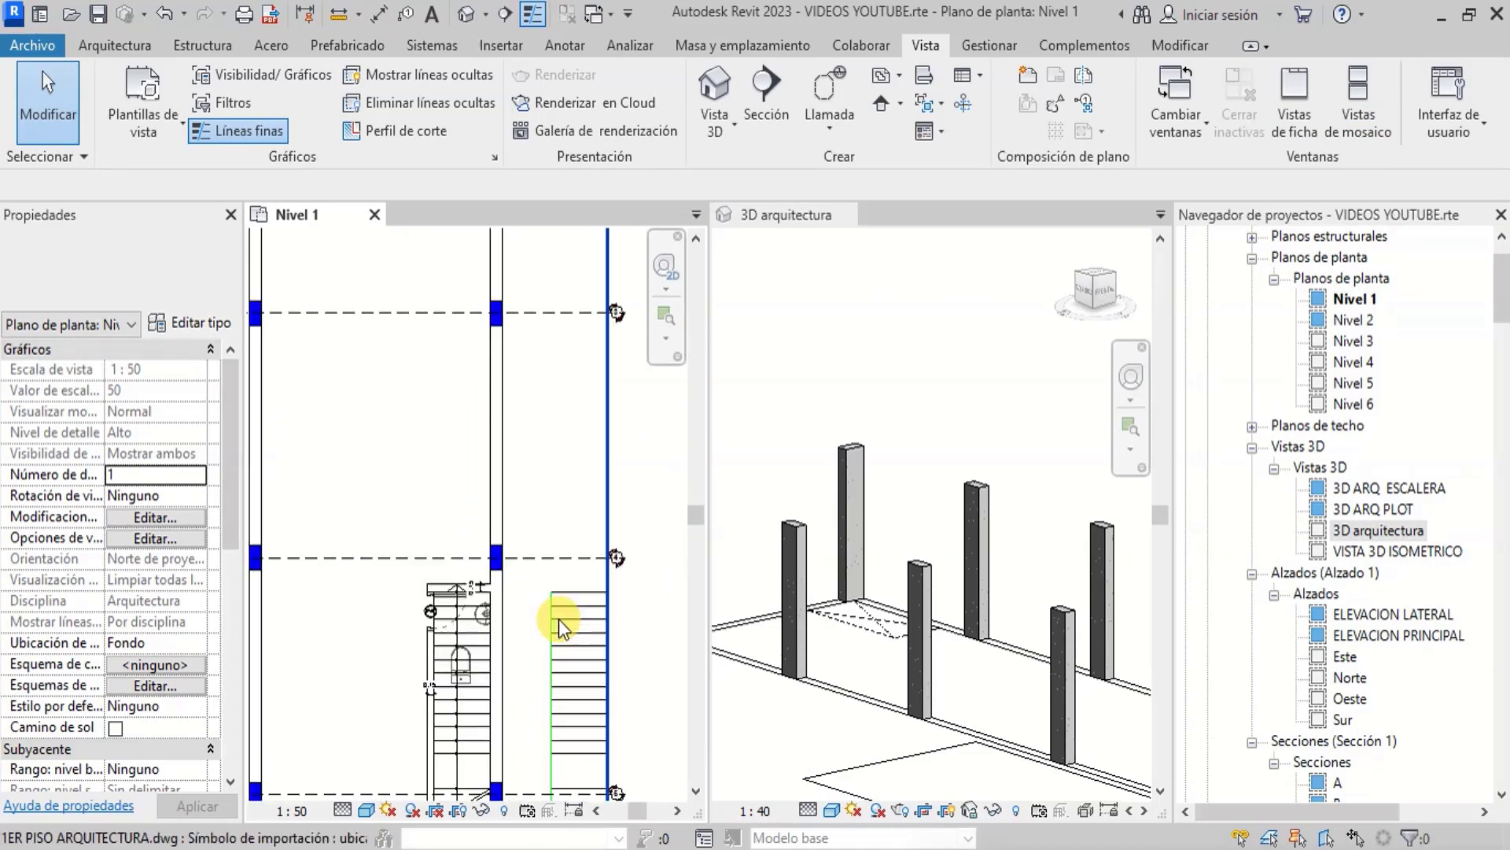
scroll(987, 382, down, 5)
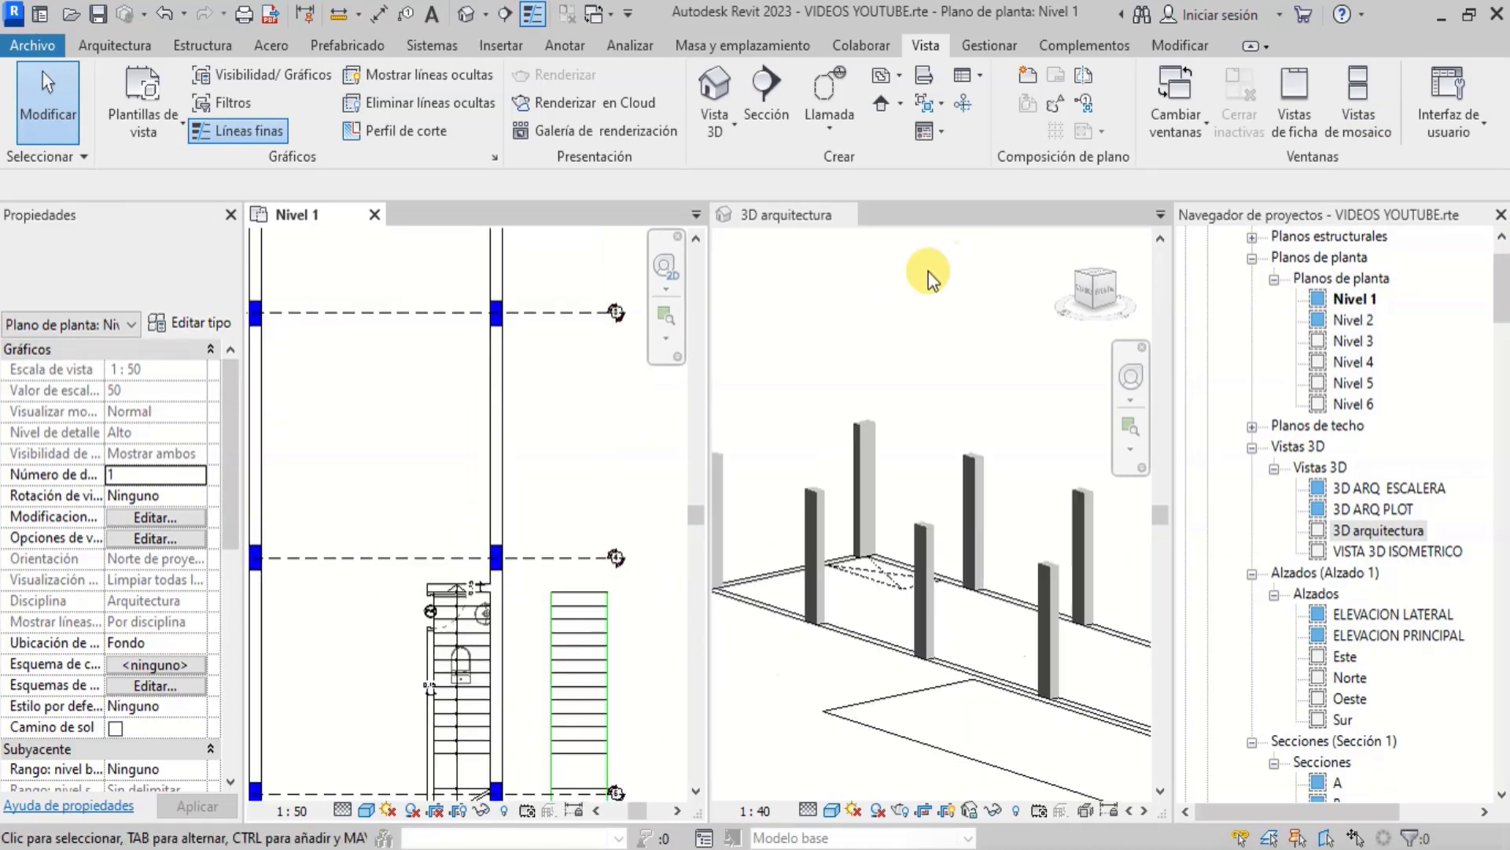
scroll(954, 438, up, 3)
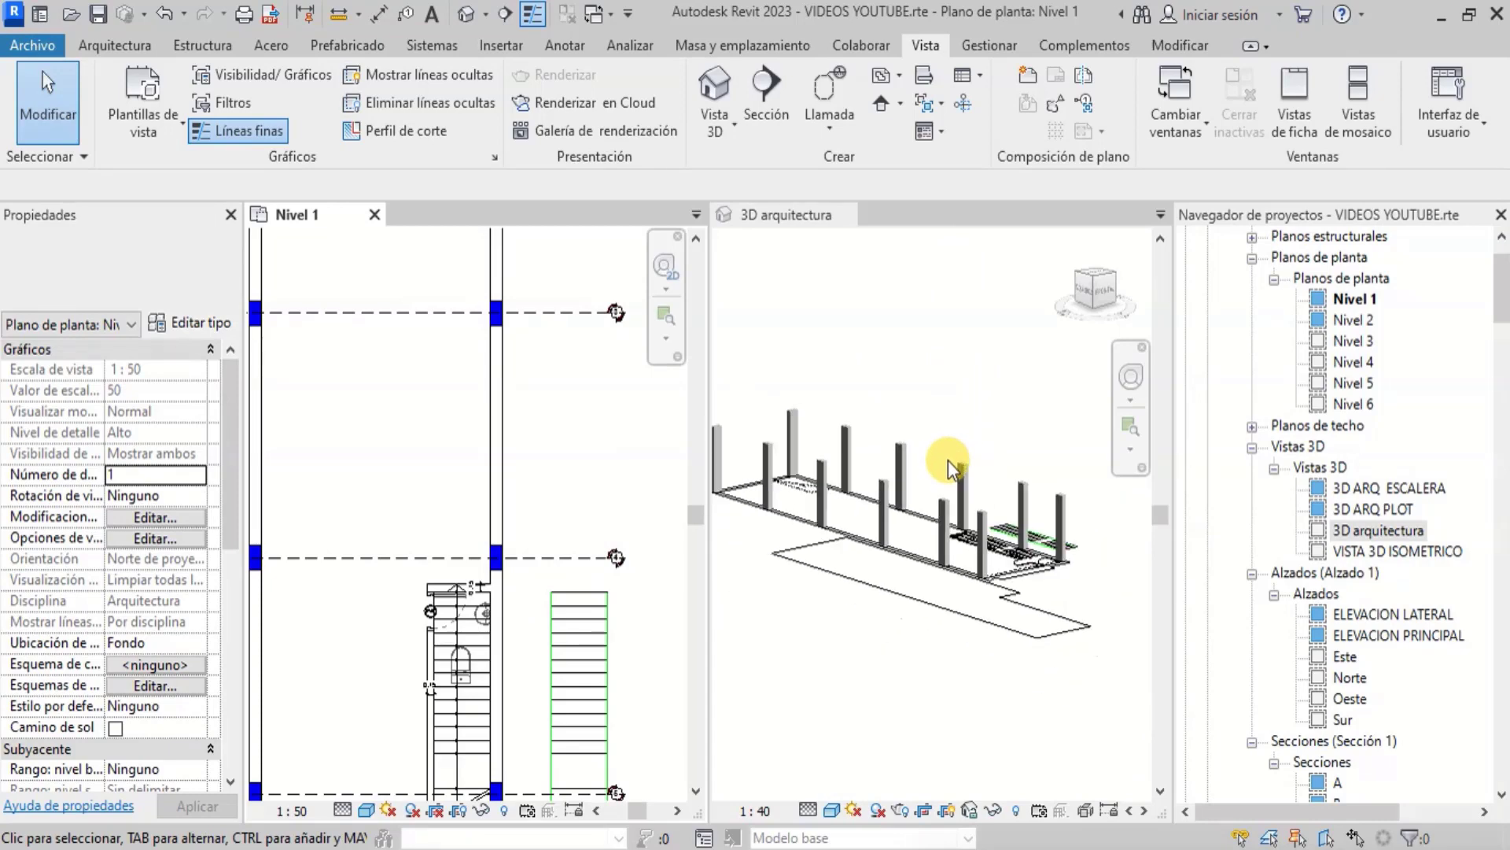
scroll(762, 495, up, 3)
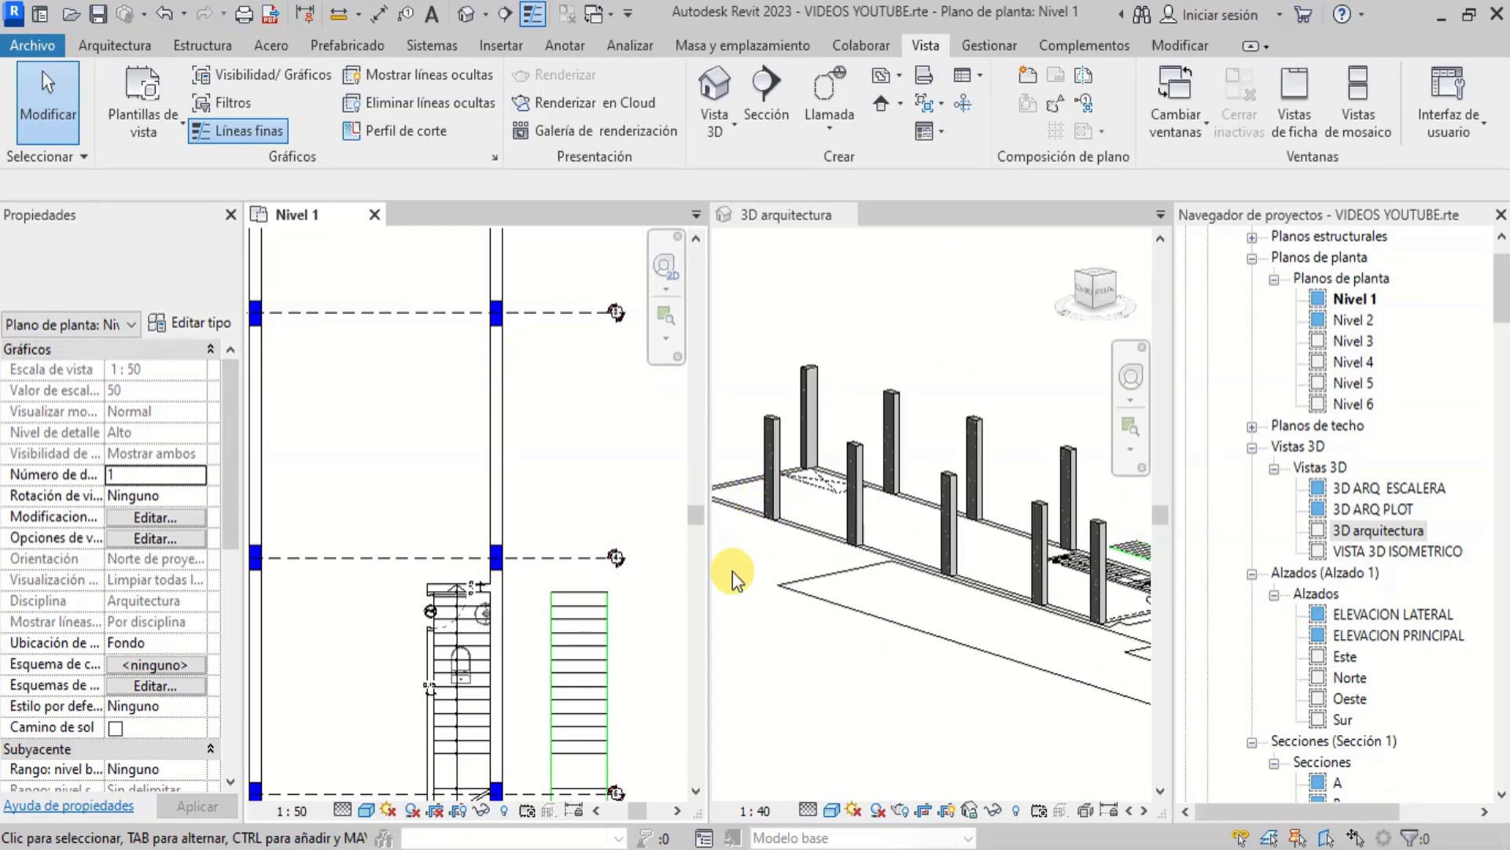
scroll(810, 542, down, 3)
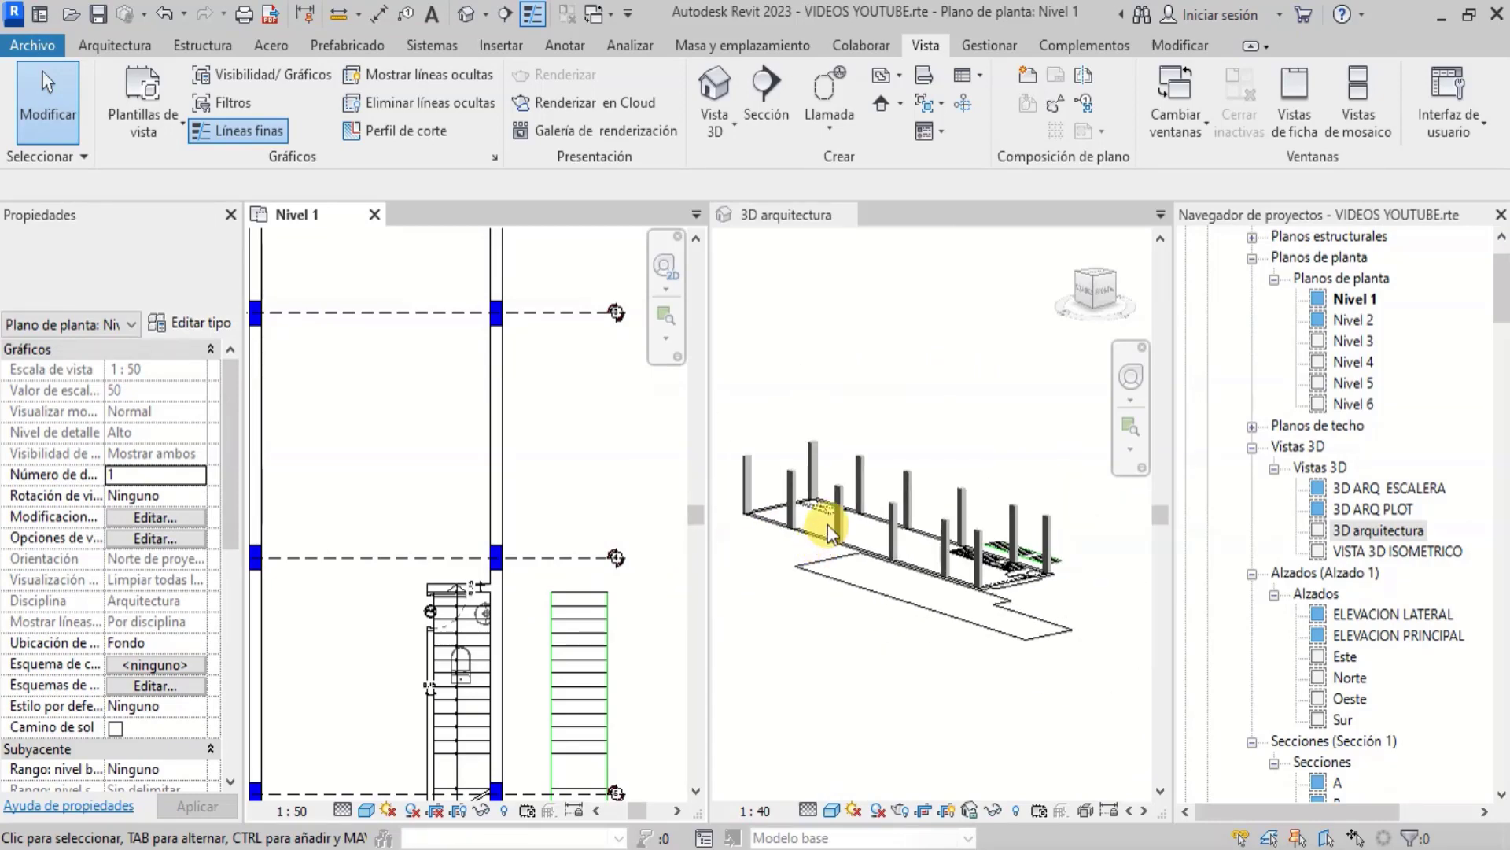
scroll(527, 501, down, 4)
scroll(406, 257, up, 8)
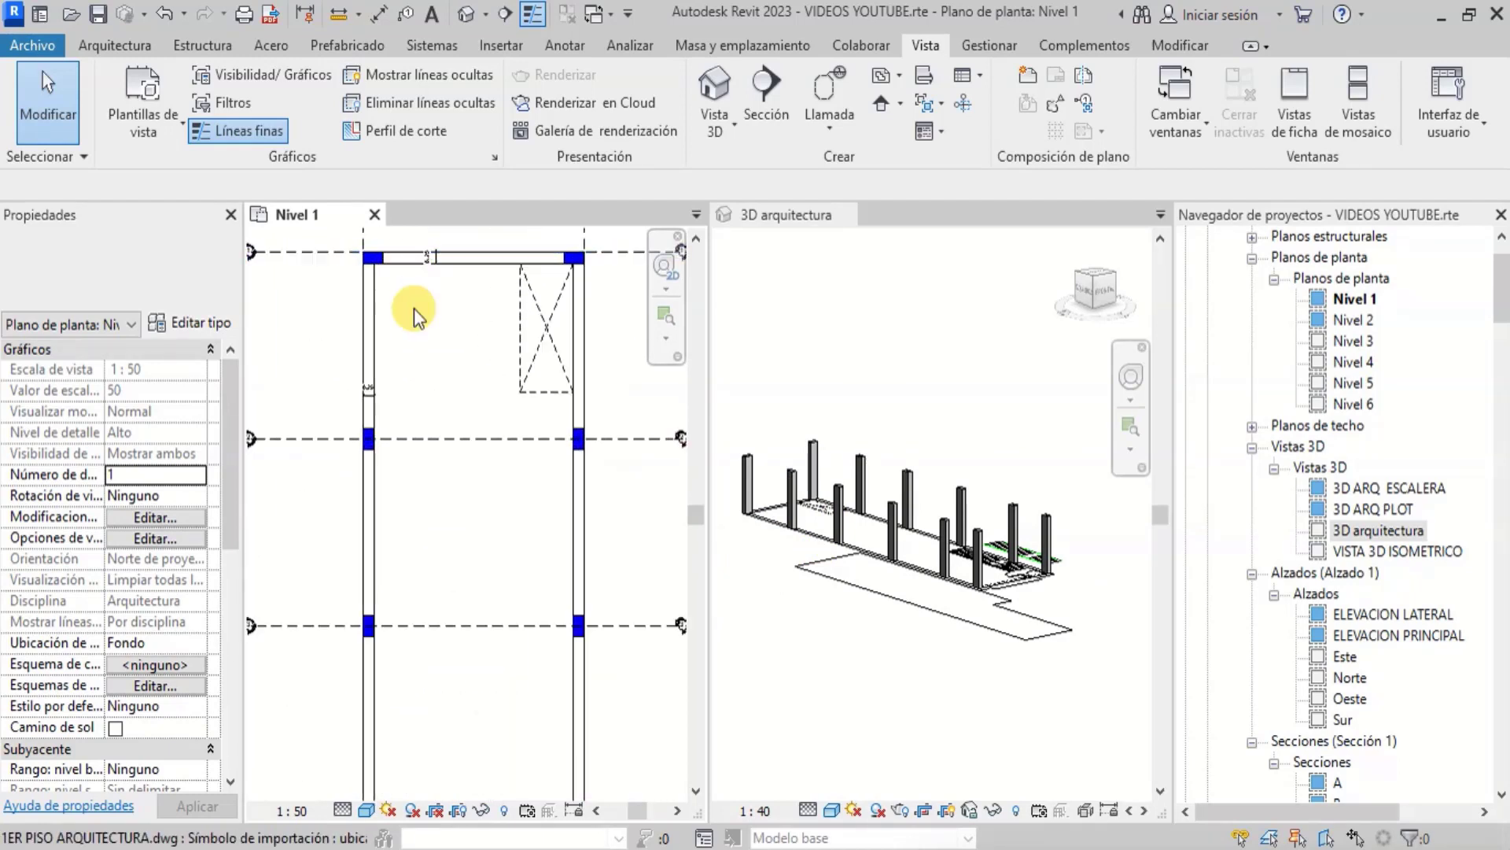
scroll(342, 494, down, 2)
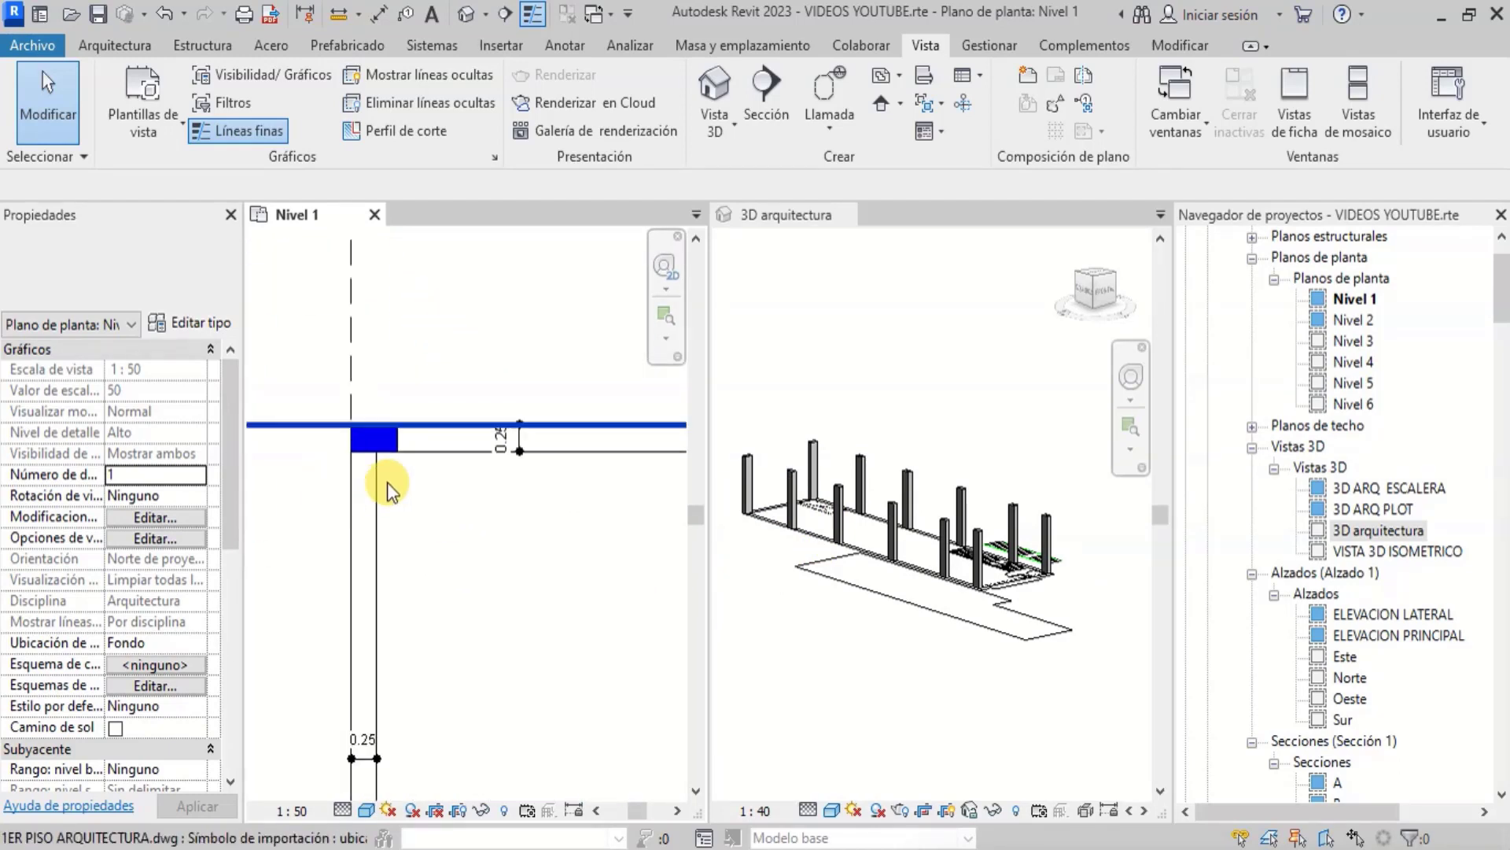
scroll(559, 404, up, 5)
scroll(516, 455, down, 3)
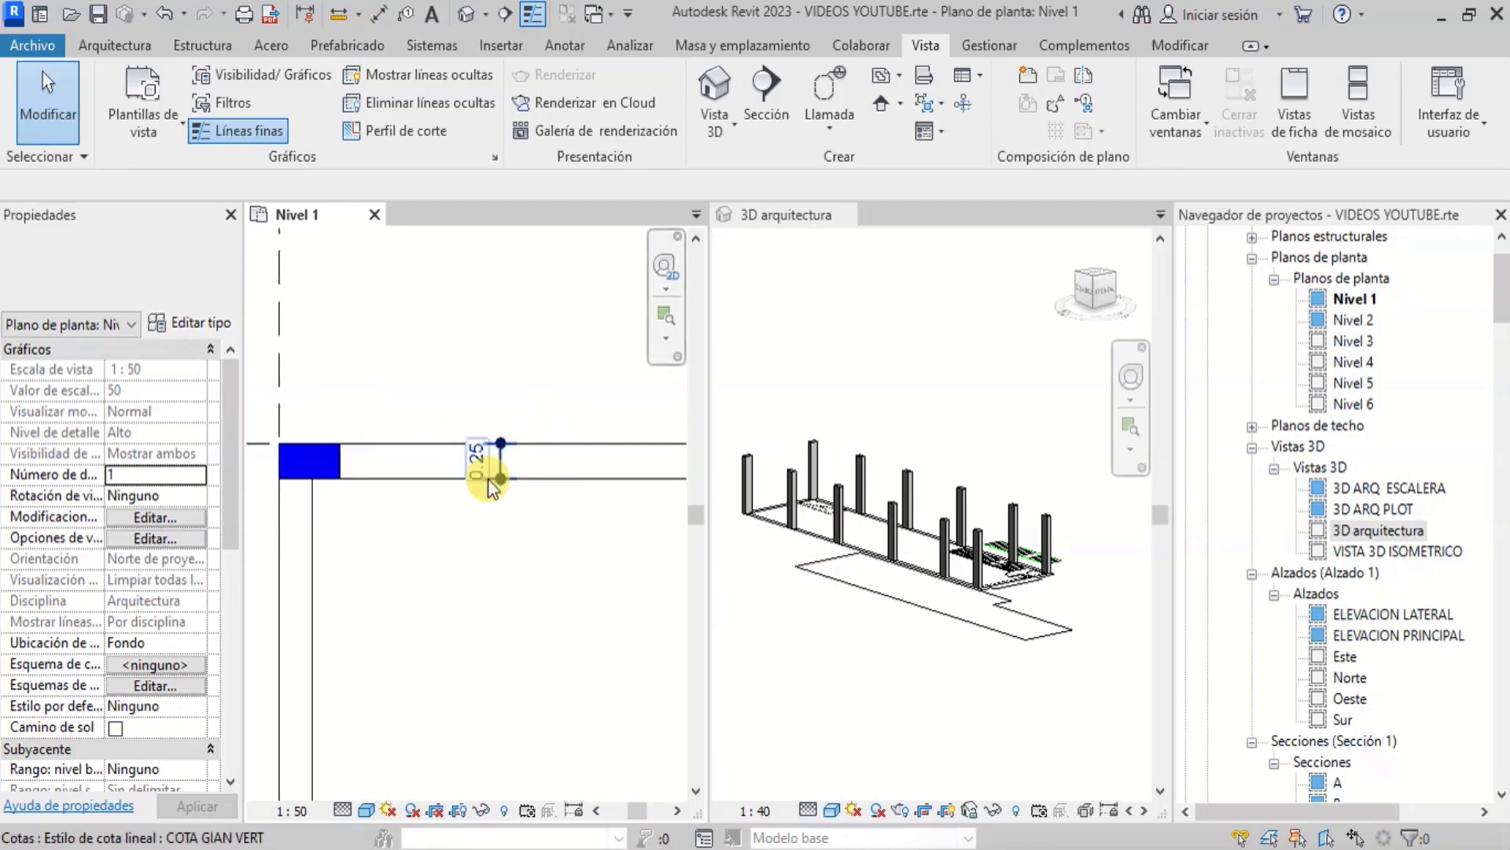
scroll(348, 480, up, 2)
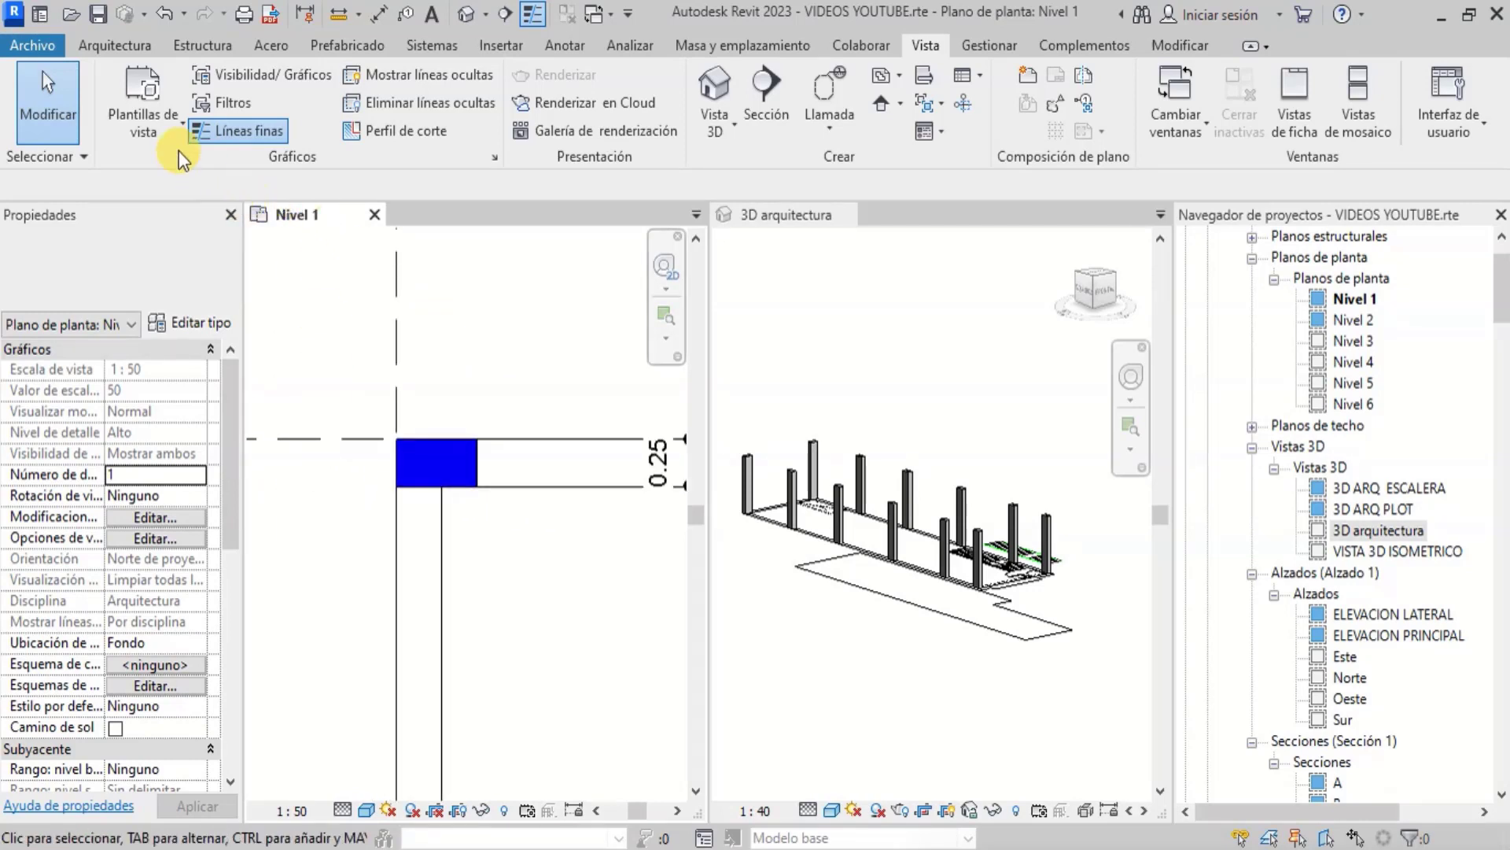
Start an architectural wall and choose the basic wall type MURO DE 25CM CON ACABADOS INTERIOR 2
click(123, 45)
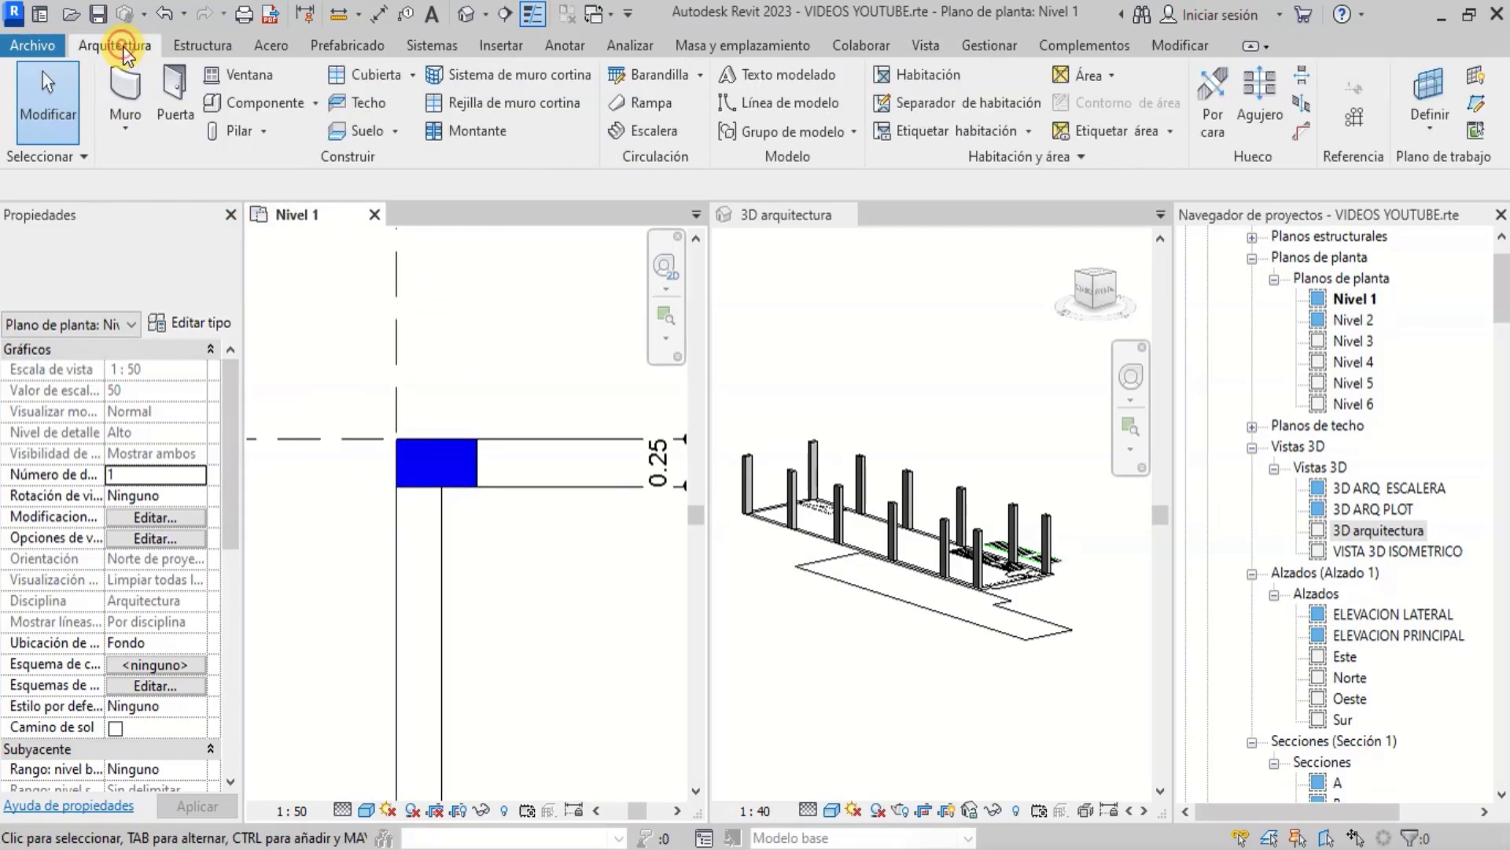
click(134, 134)
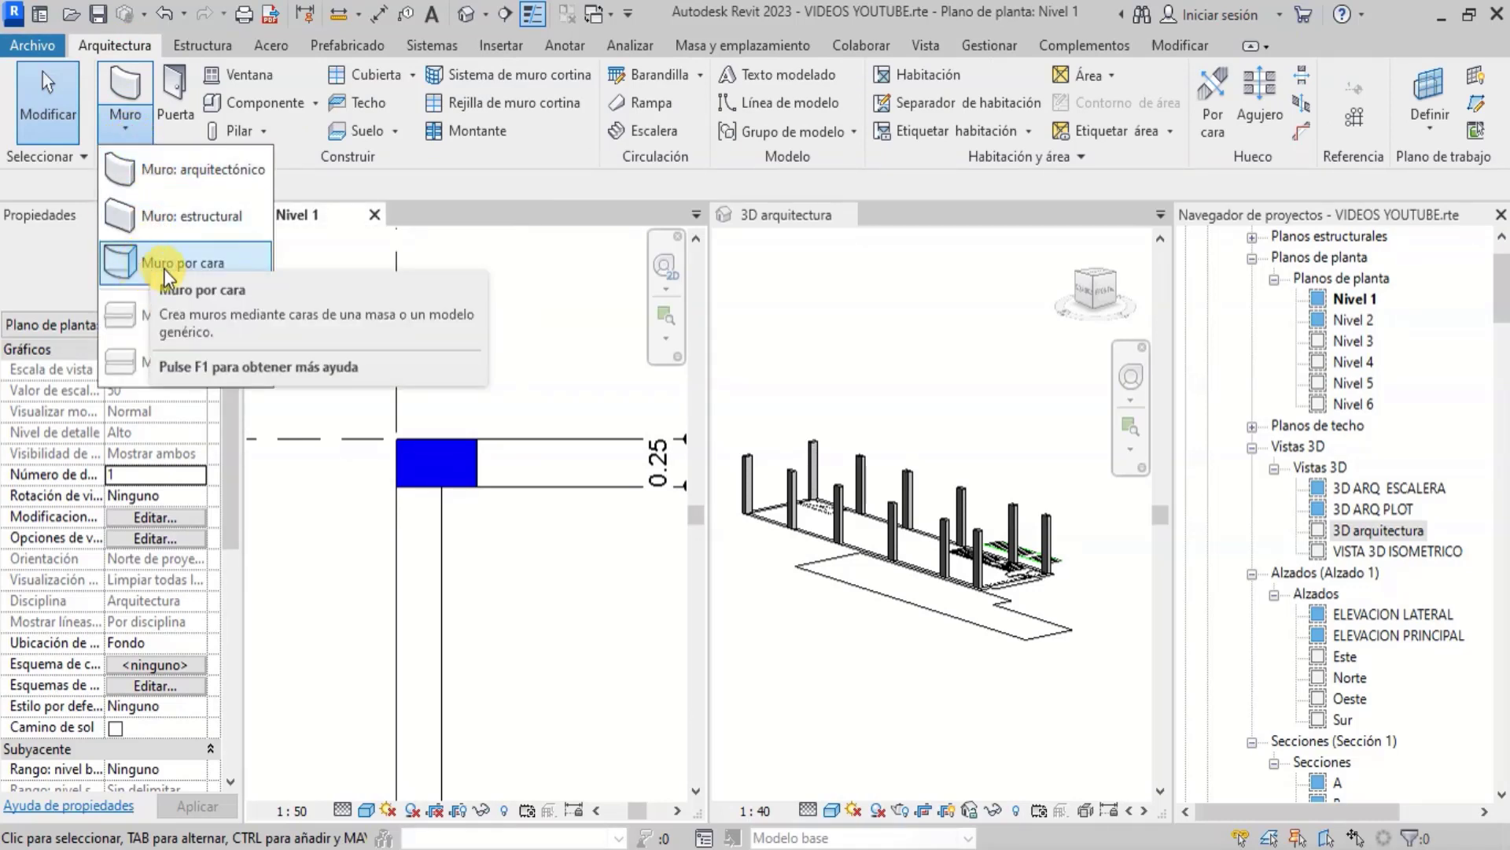
click(191, 167)
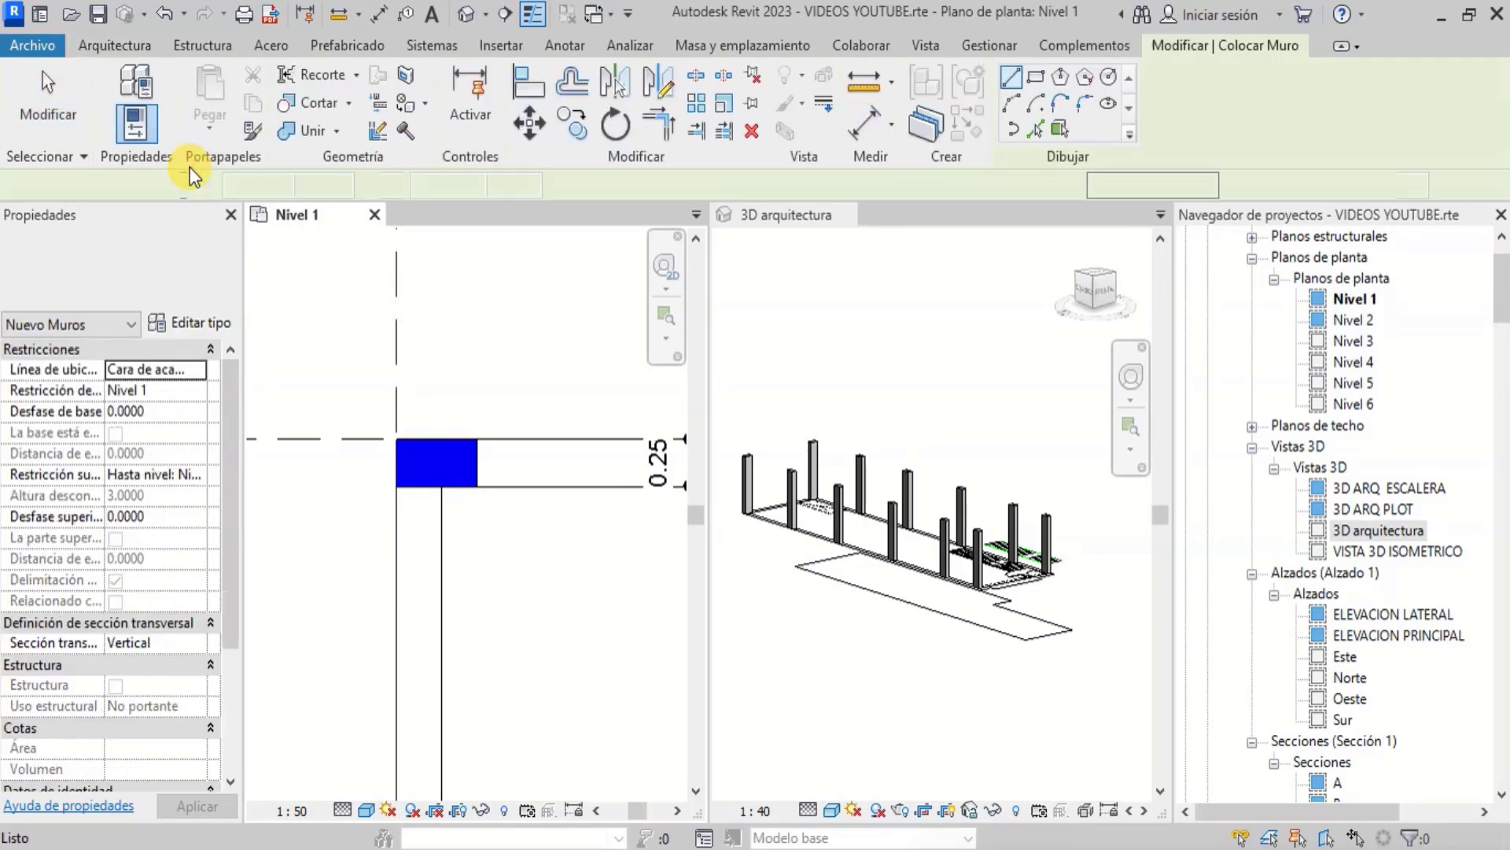
click(199, 265)
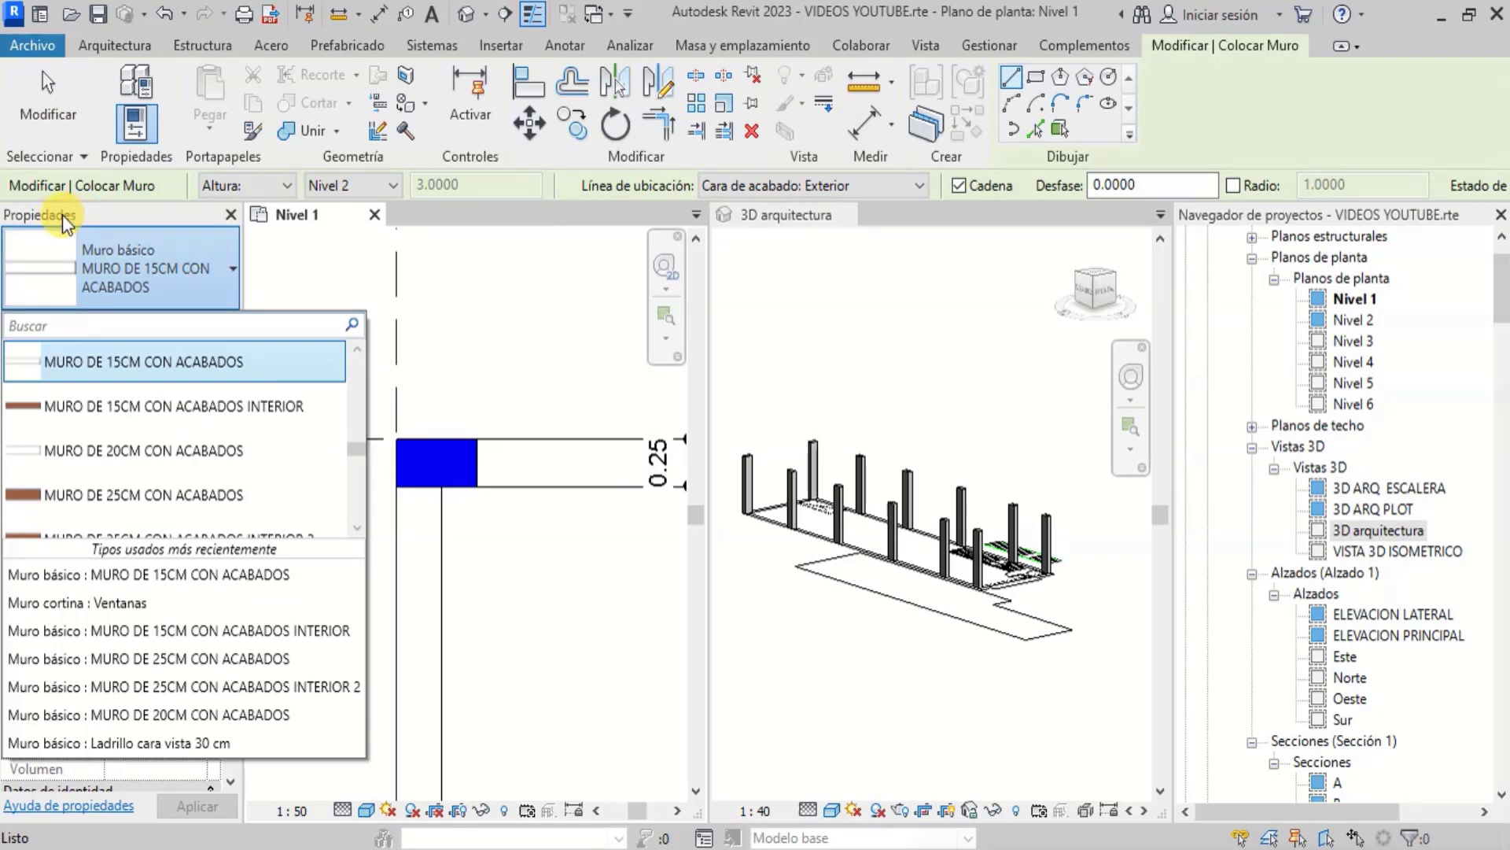
click(196, 270)
click(195, 270)
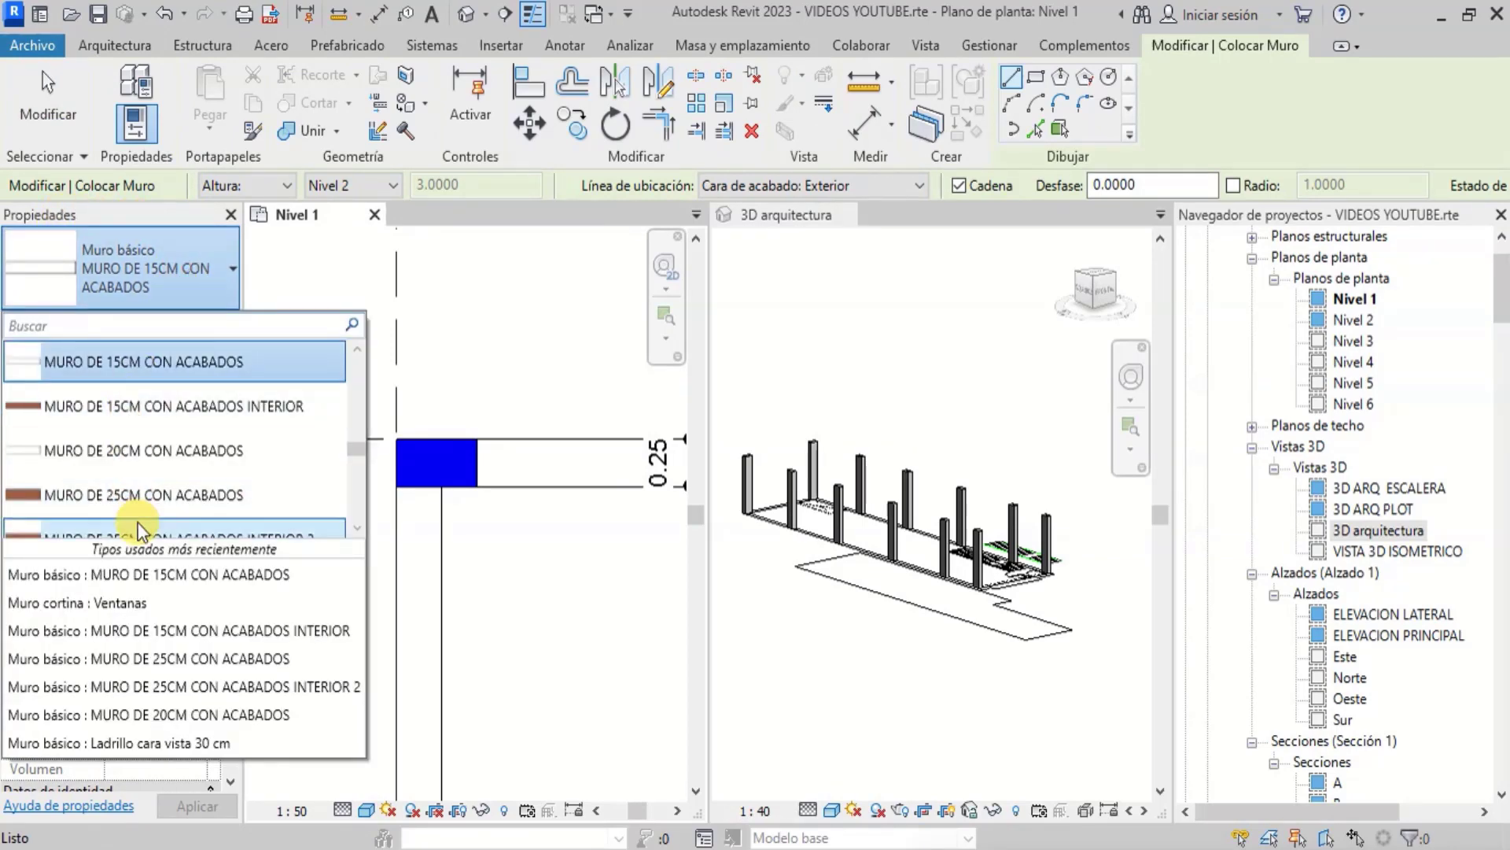
scroll(169, 434, up, 5)
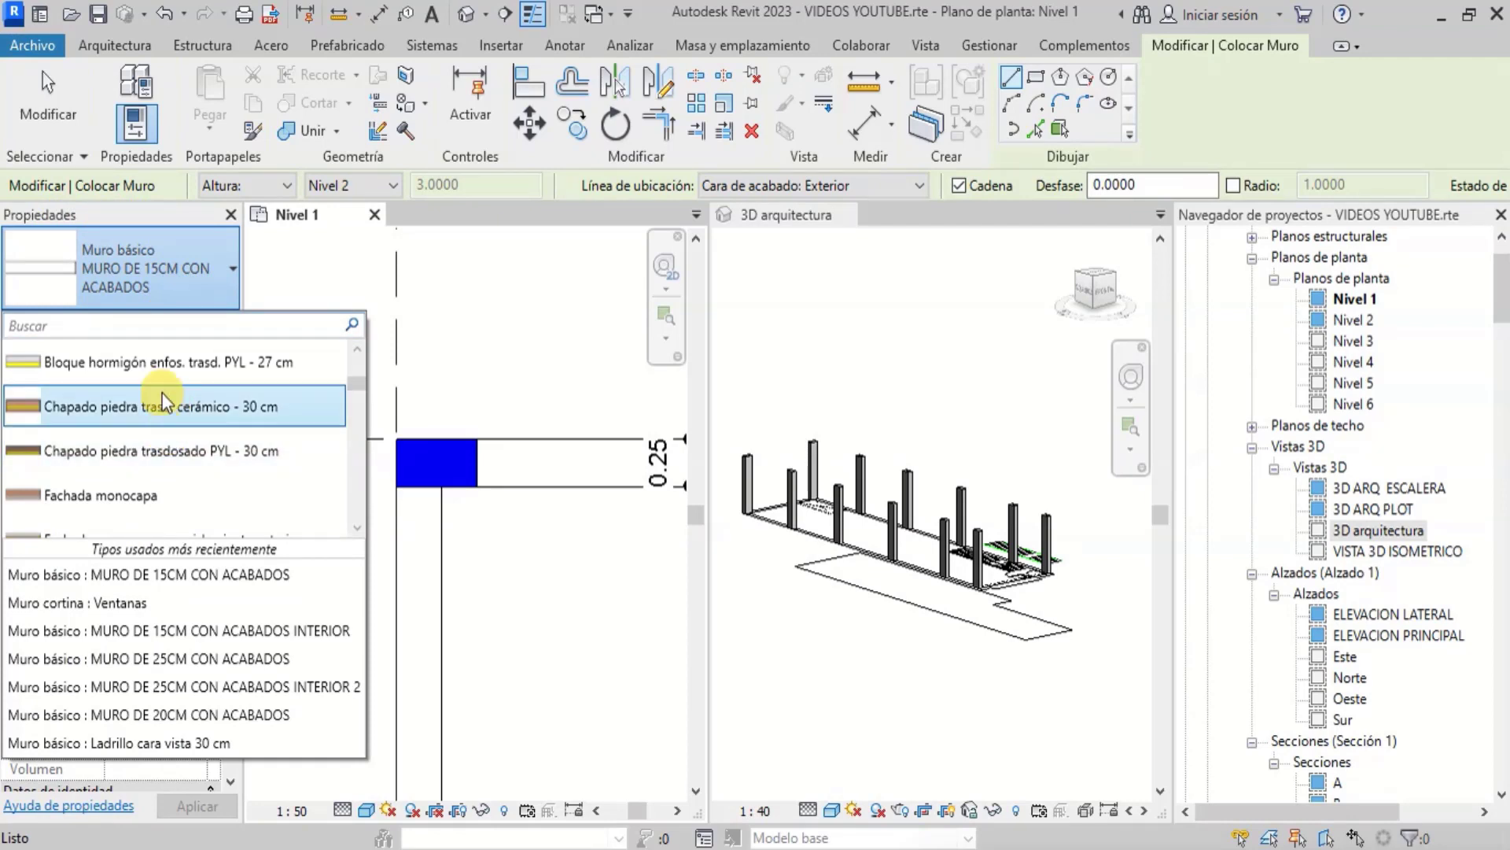
scroll(169, 417, up, 3)
scroll(165, 402, down, 5)
scroll(161, 402, down, 8)
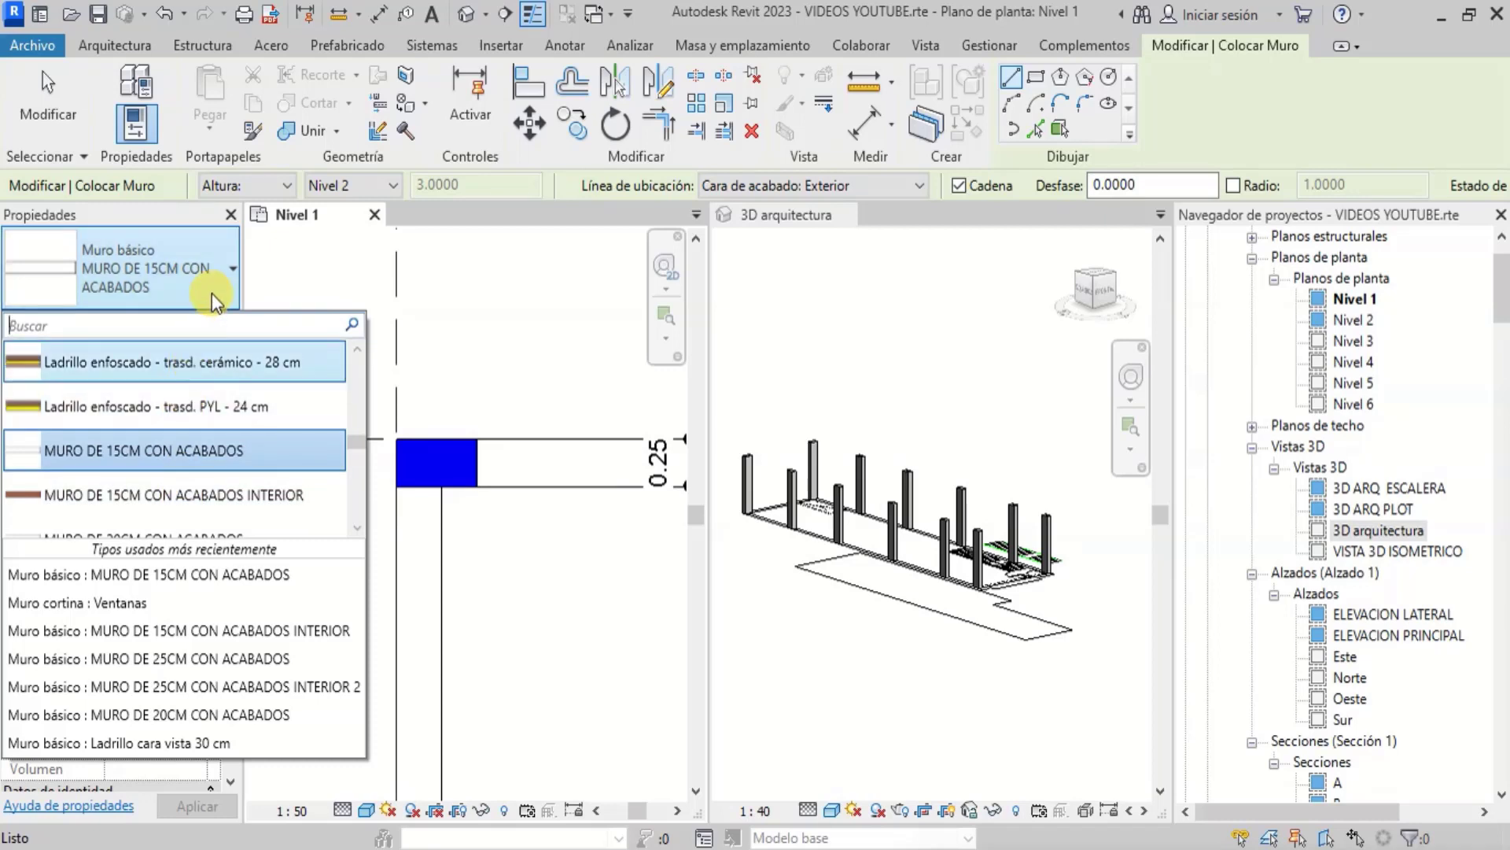
scroll(126, 452, down, 6)
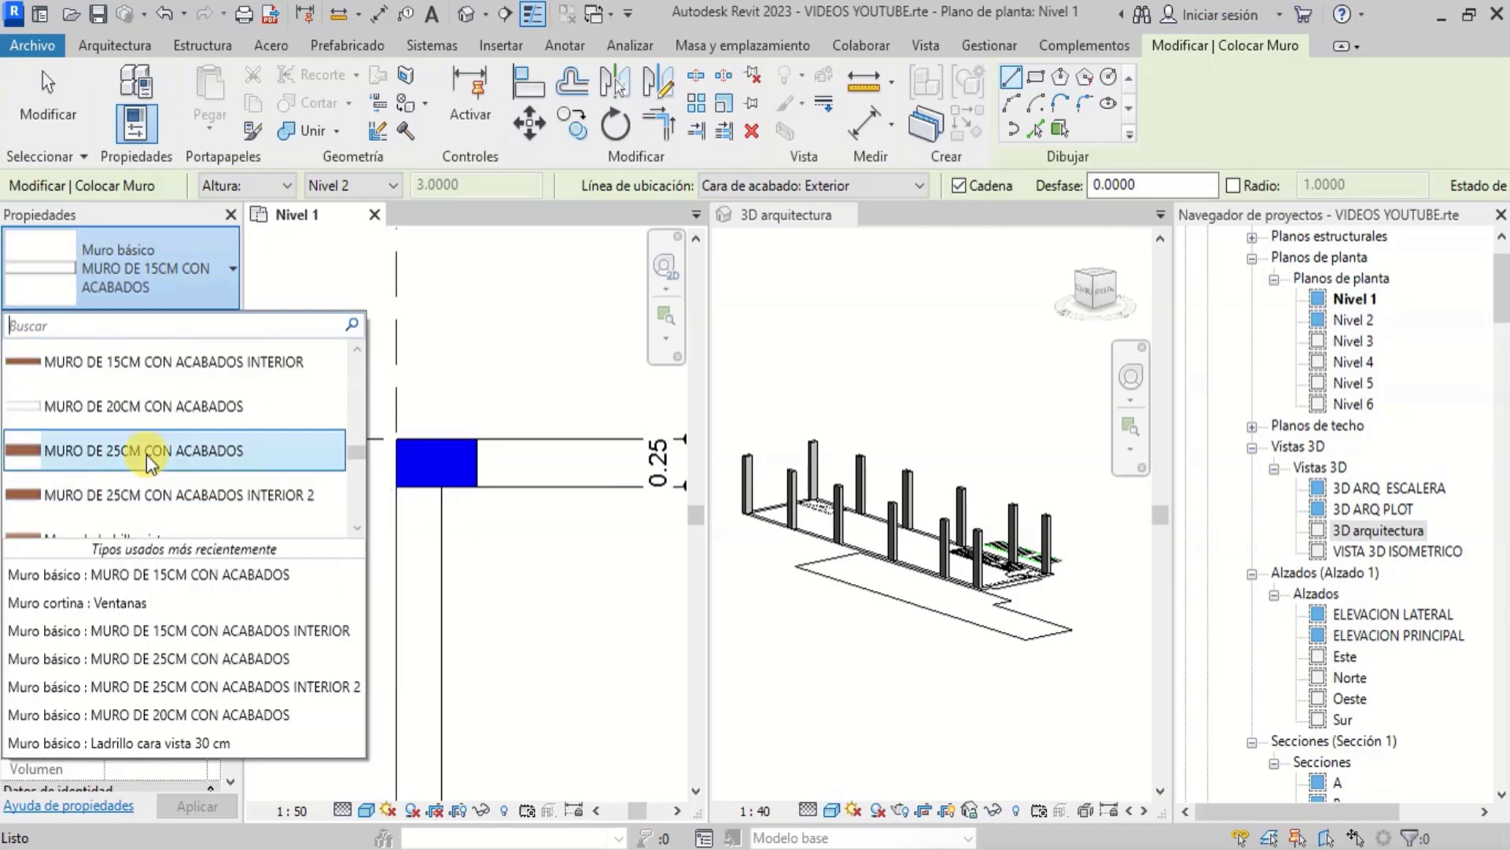
scroll(140, 460, up, 3)
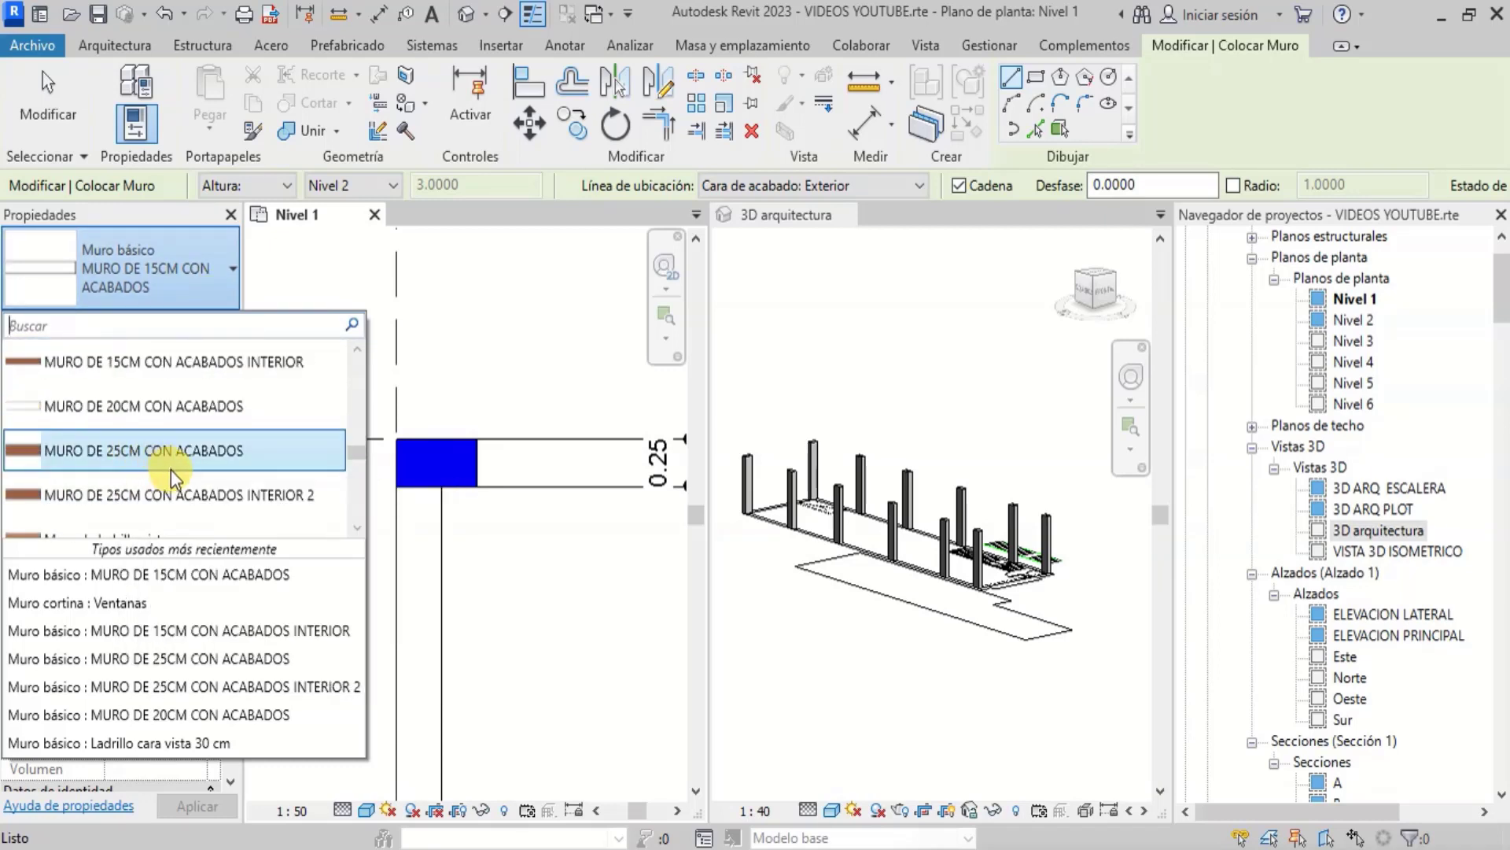
click(130, 500)
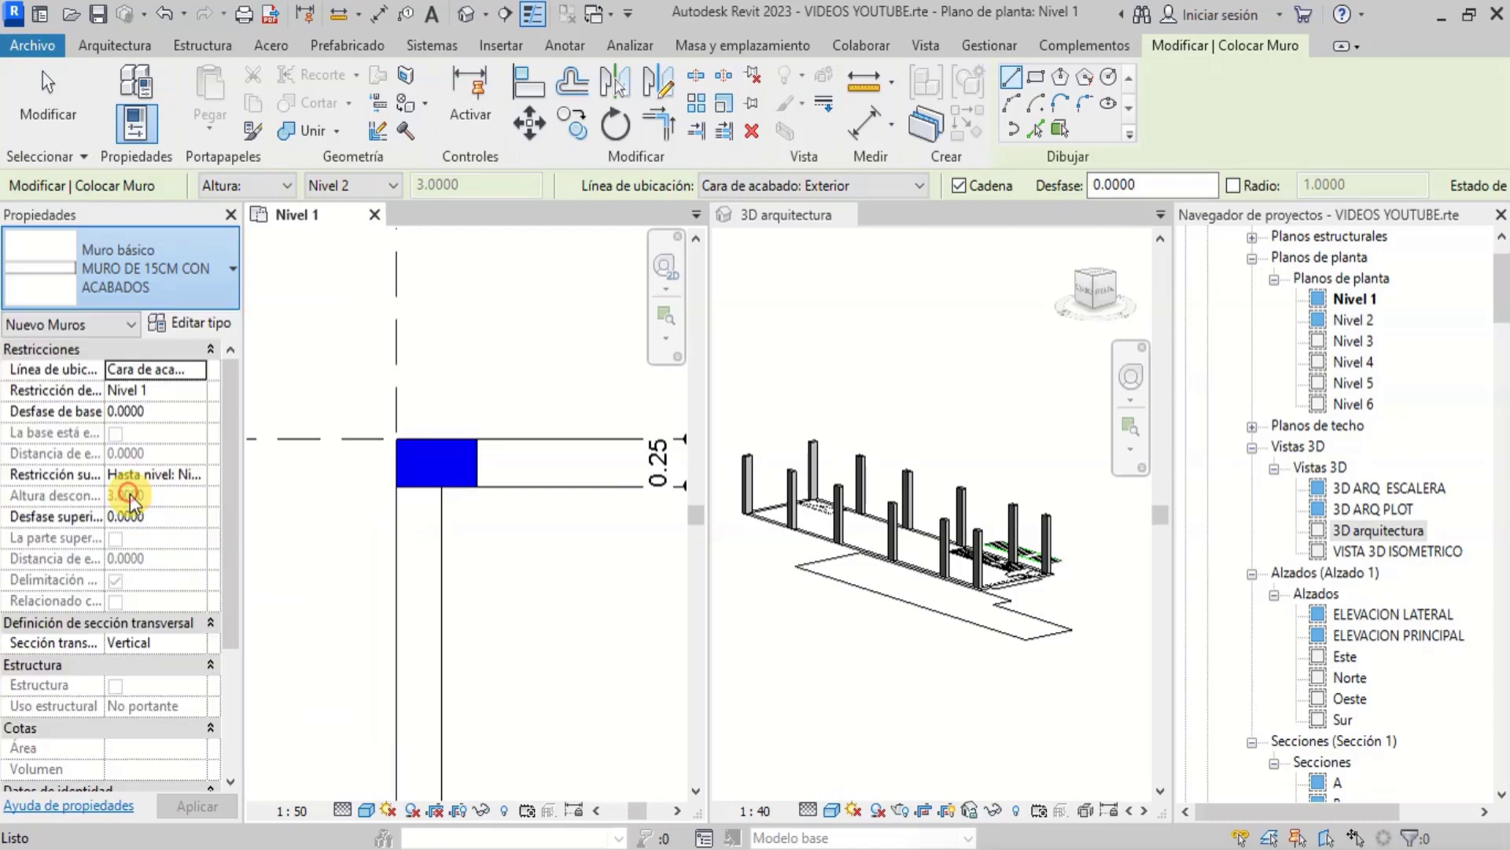
Open the chosen wall type's properties and view its list of available types and the naming prompt for duplicating it
click(199, 329)
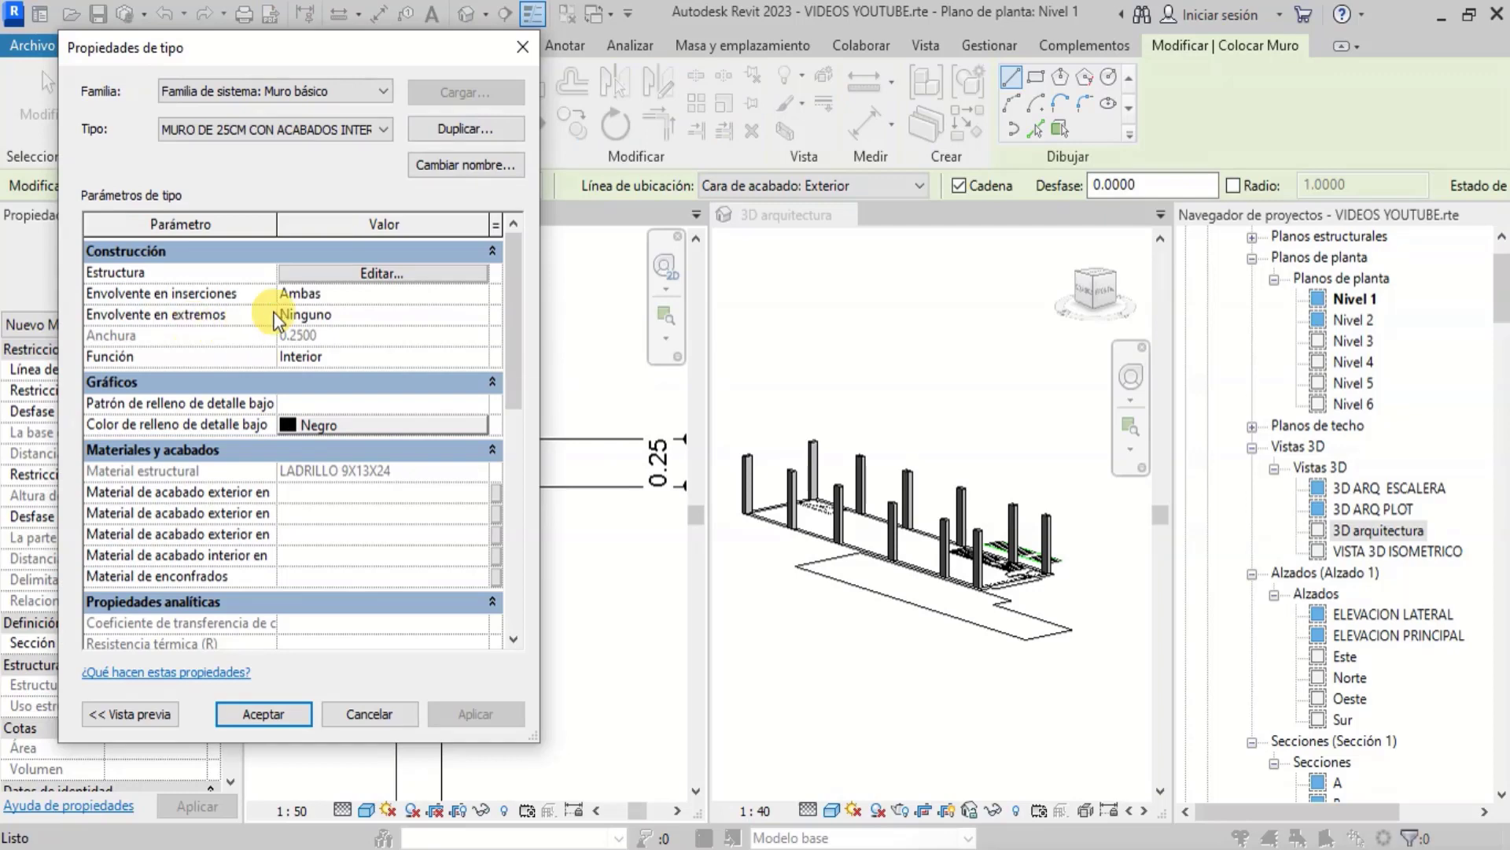
click(347, 133)
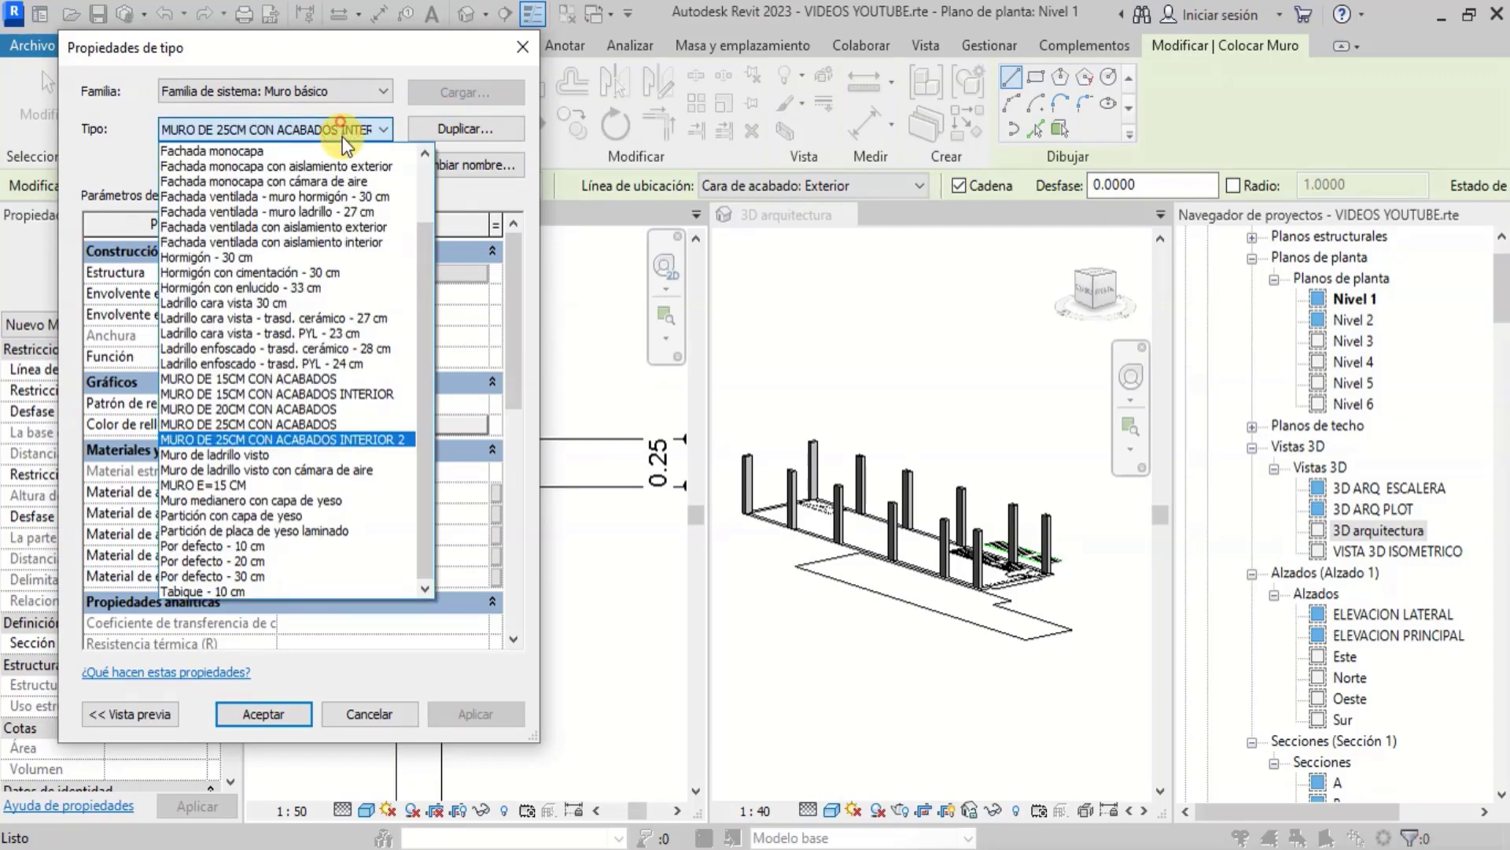
click(362, 124)
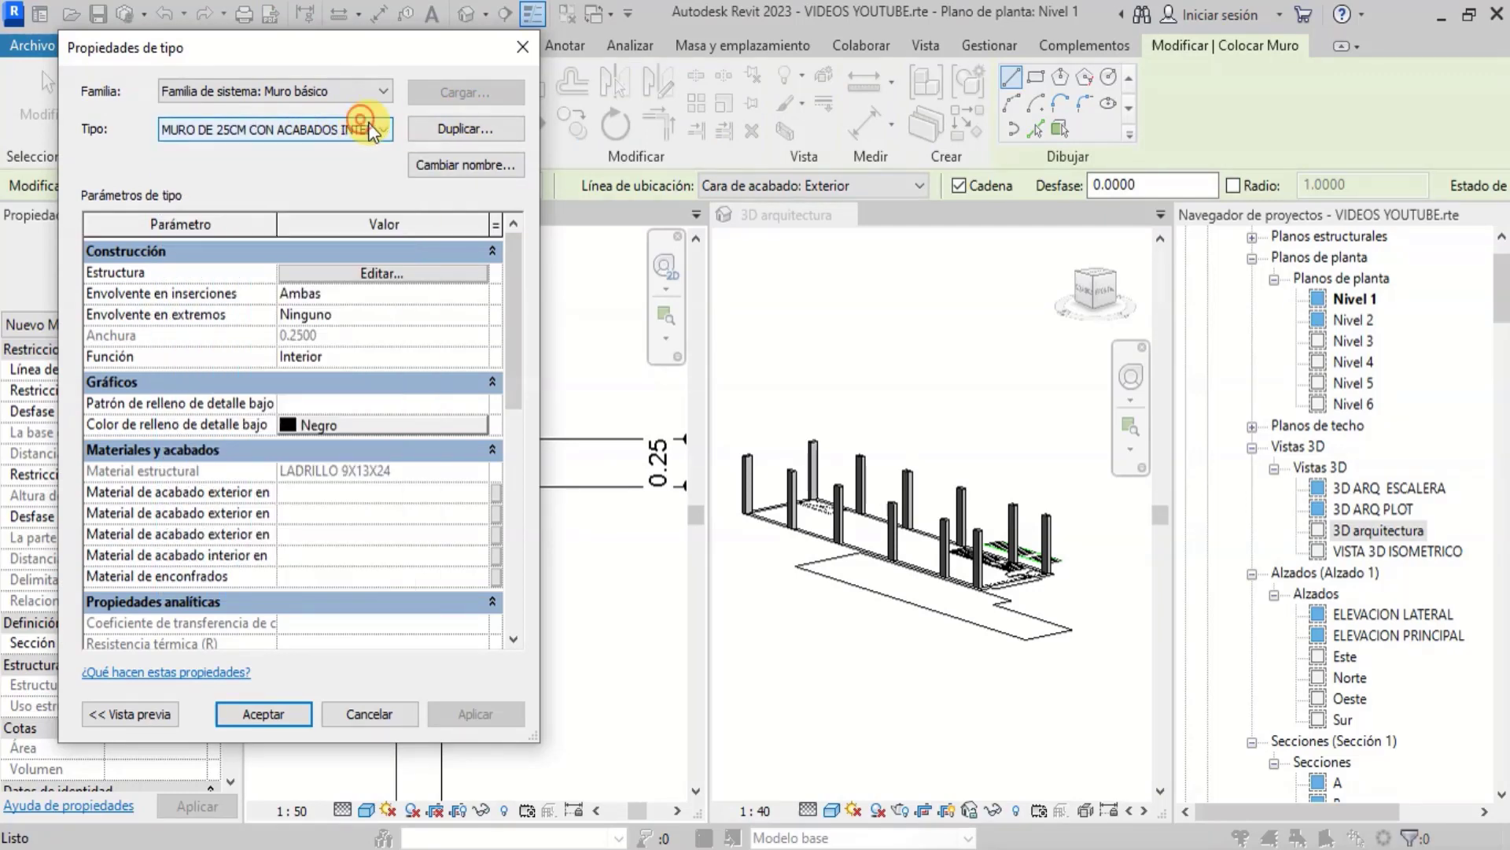
click(459, 130)
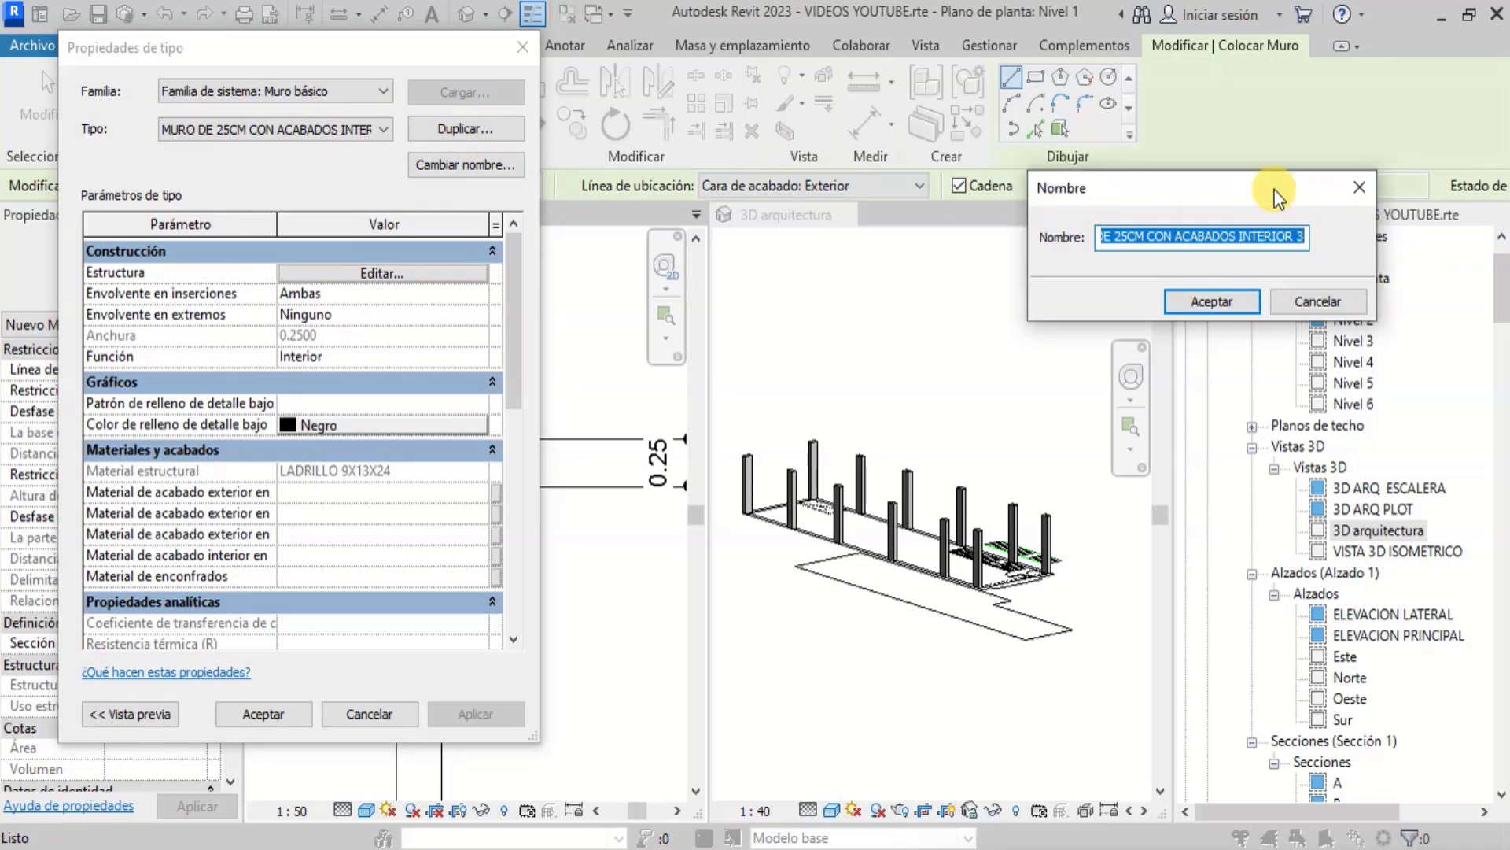
drag(1218, 181, 864, 173)
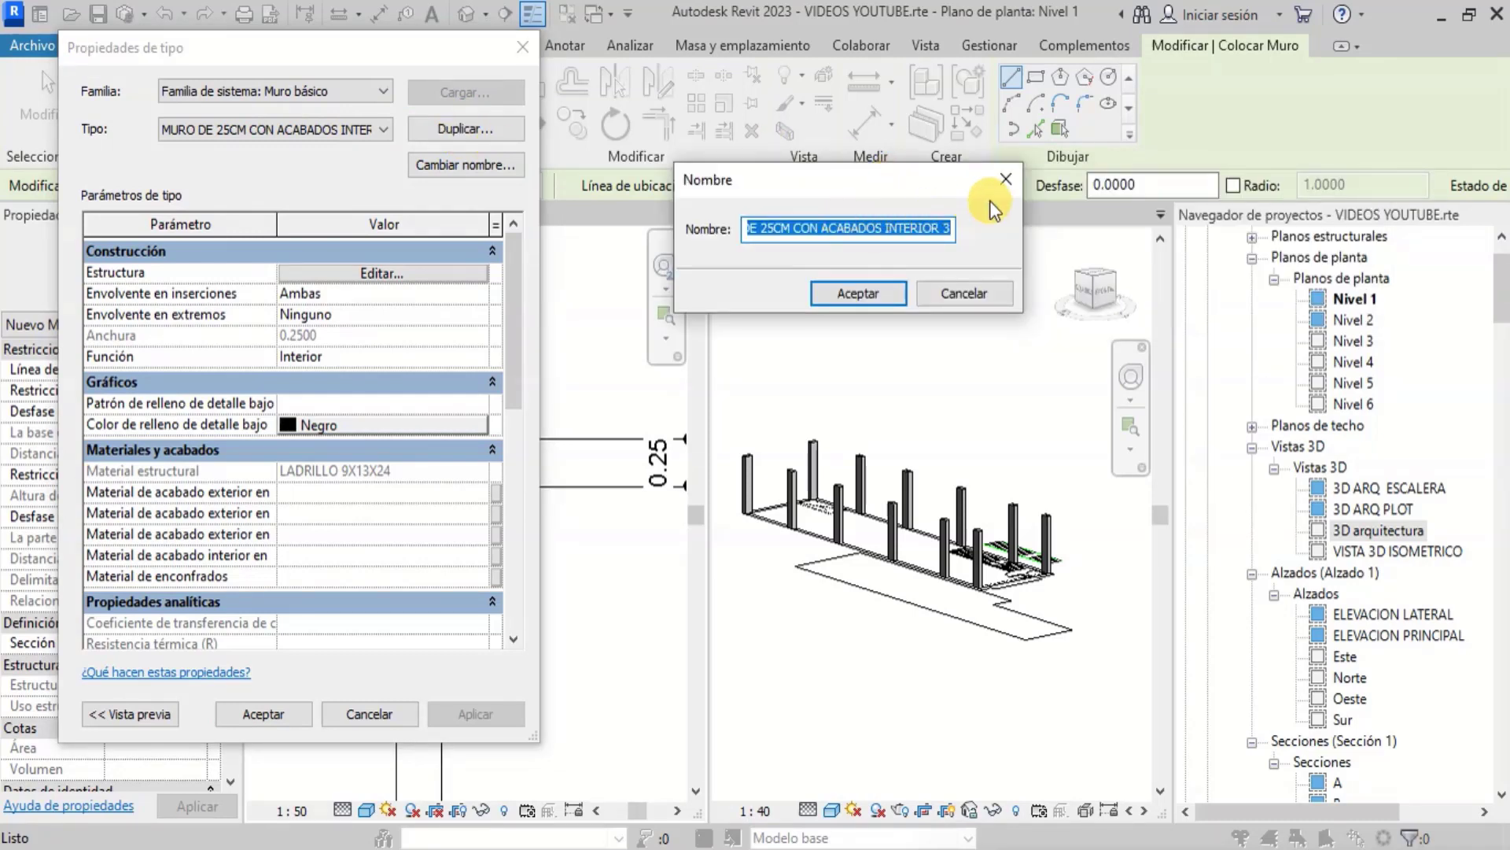
click(1006, 180)
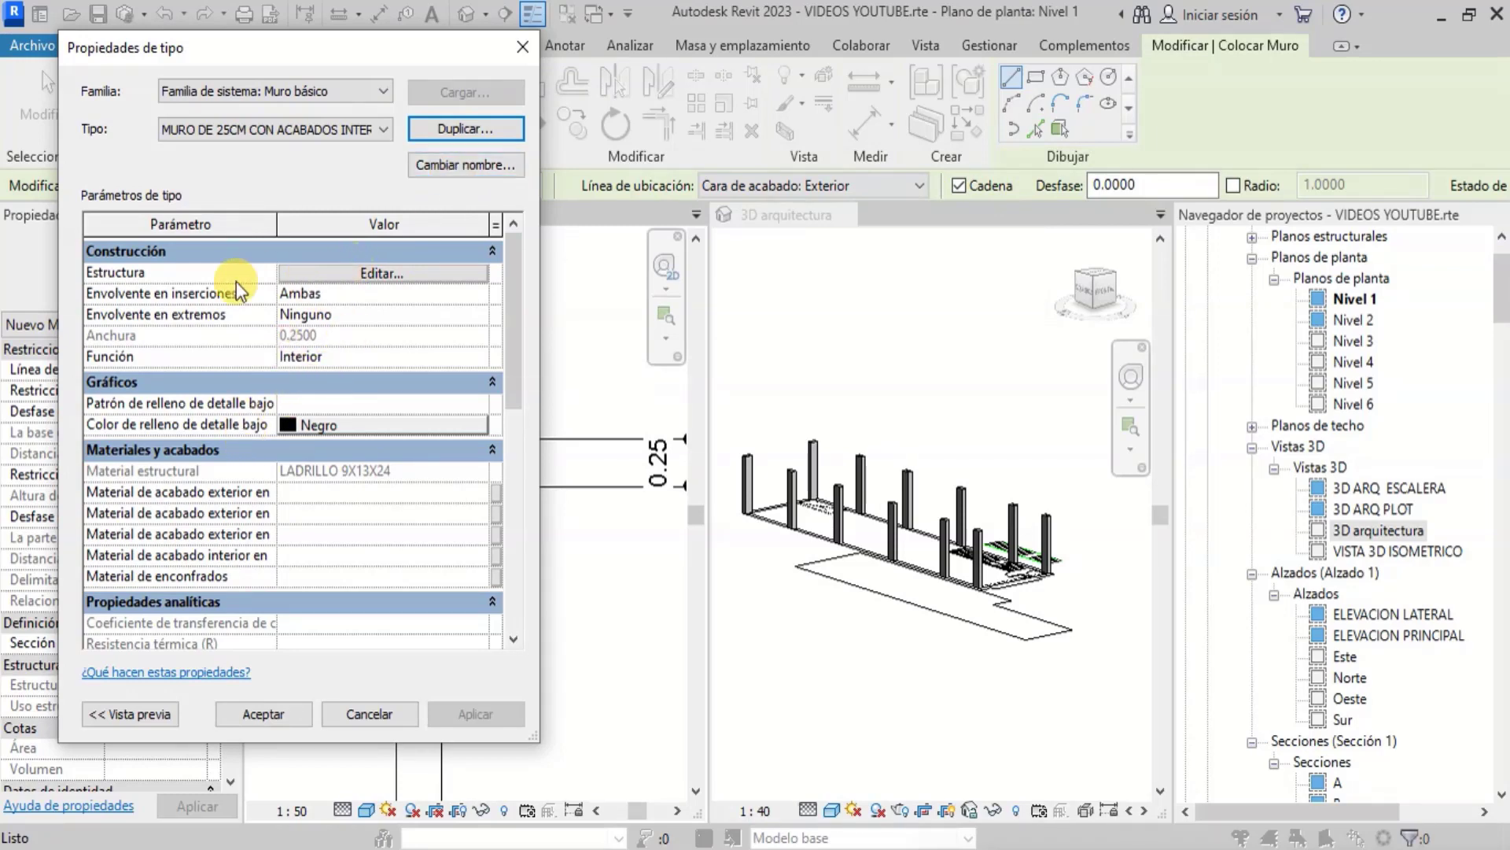
Inspect the function, material and thickness of the brick structure and plaster finish layers in the wall type's assembly, and leave the type properties
click(365, 271)
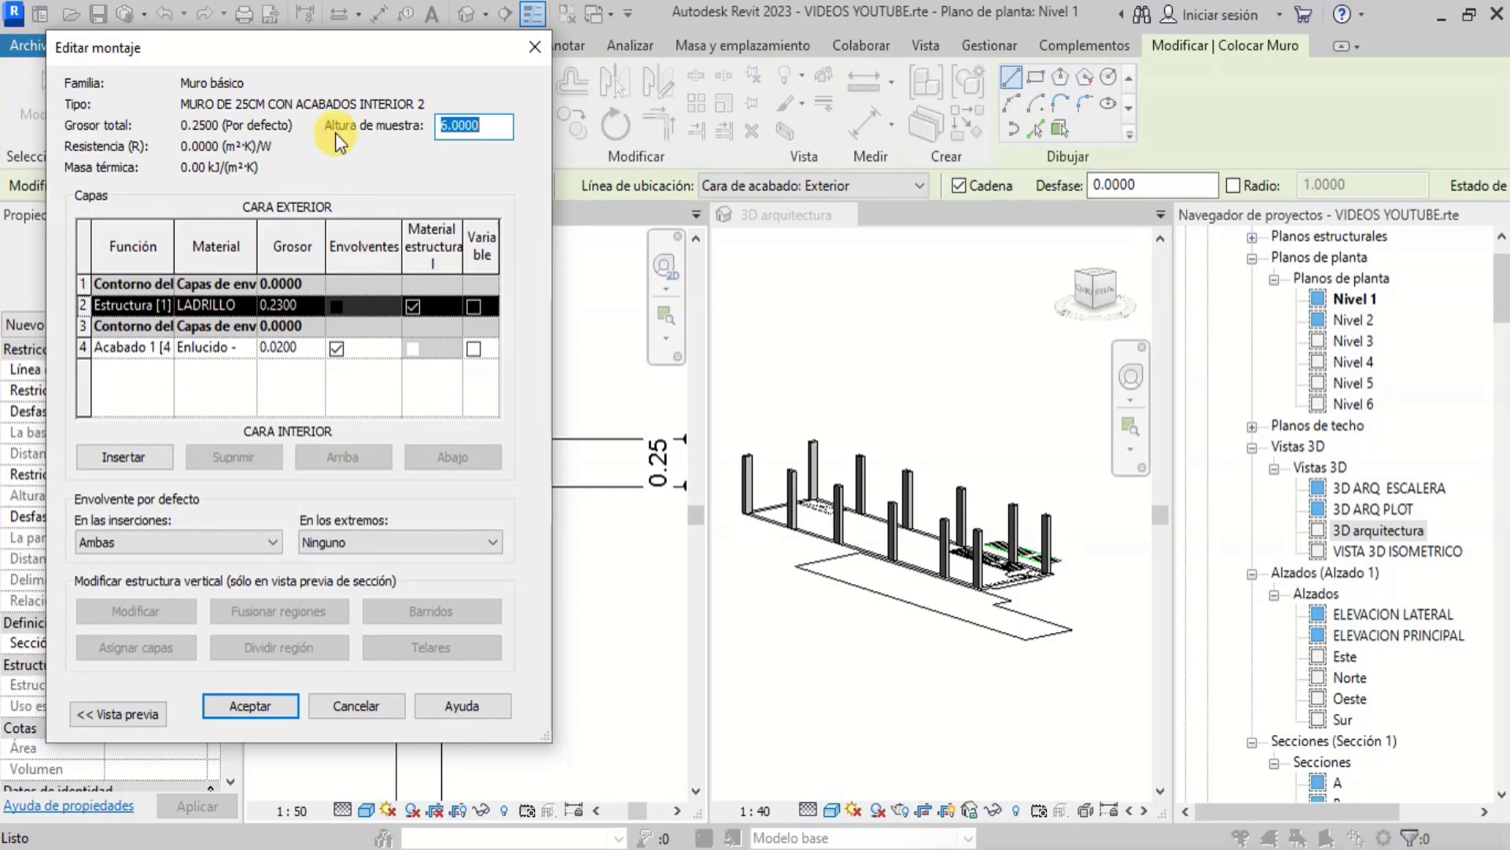
drag(253, 54, 362, 59)
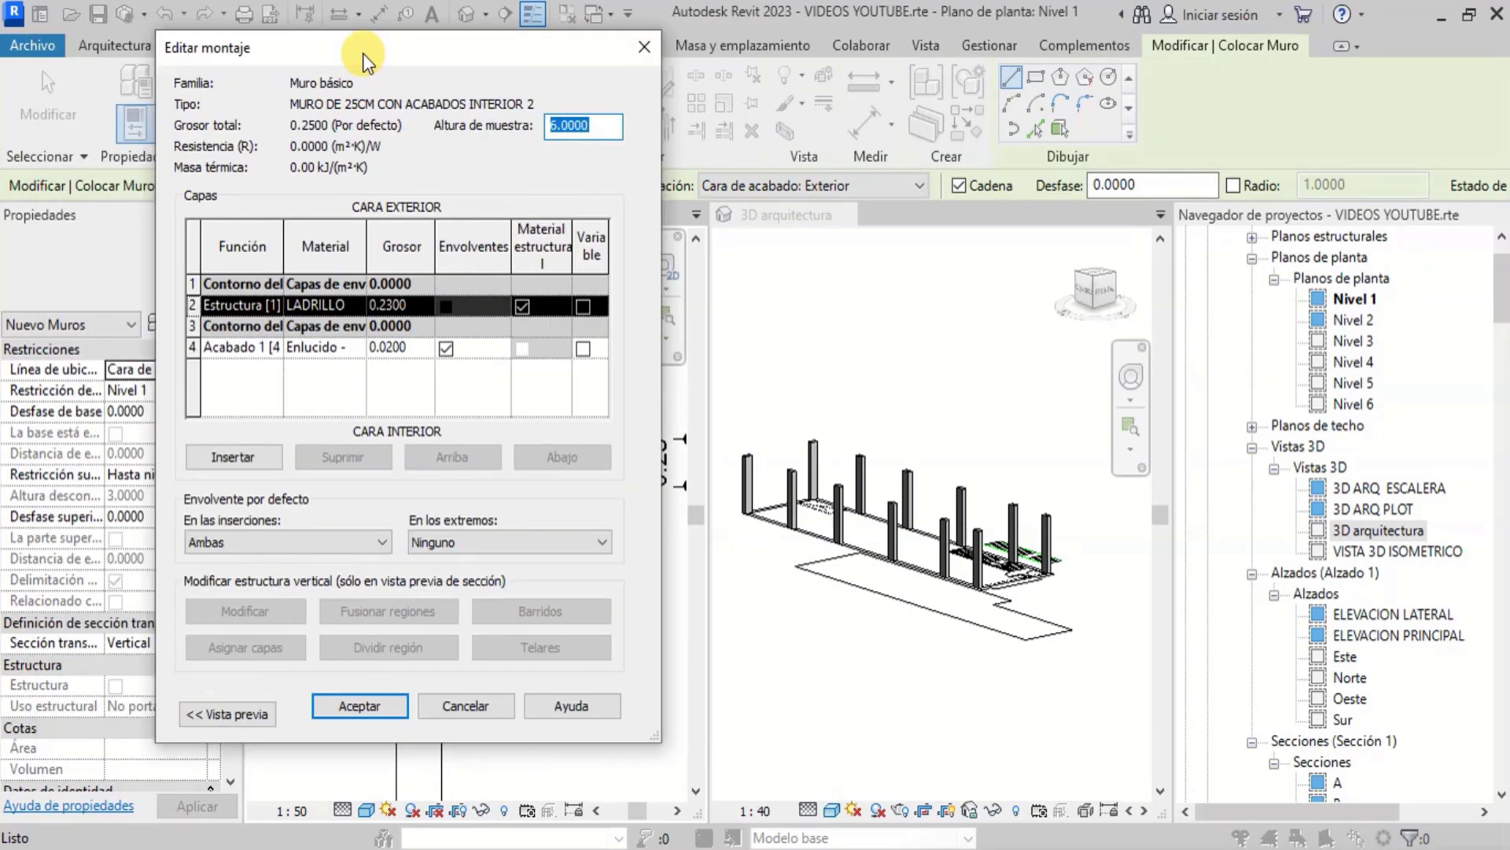
click(244, 309)
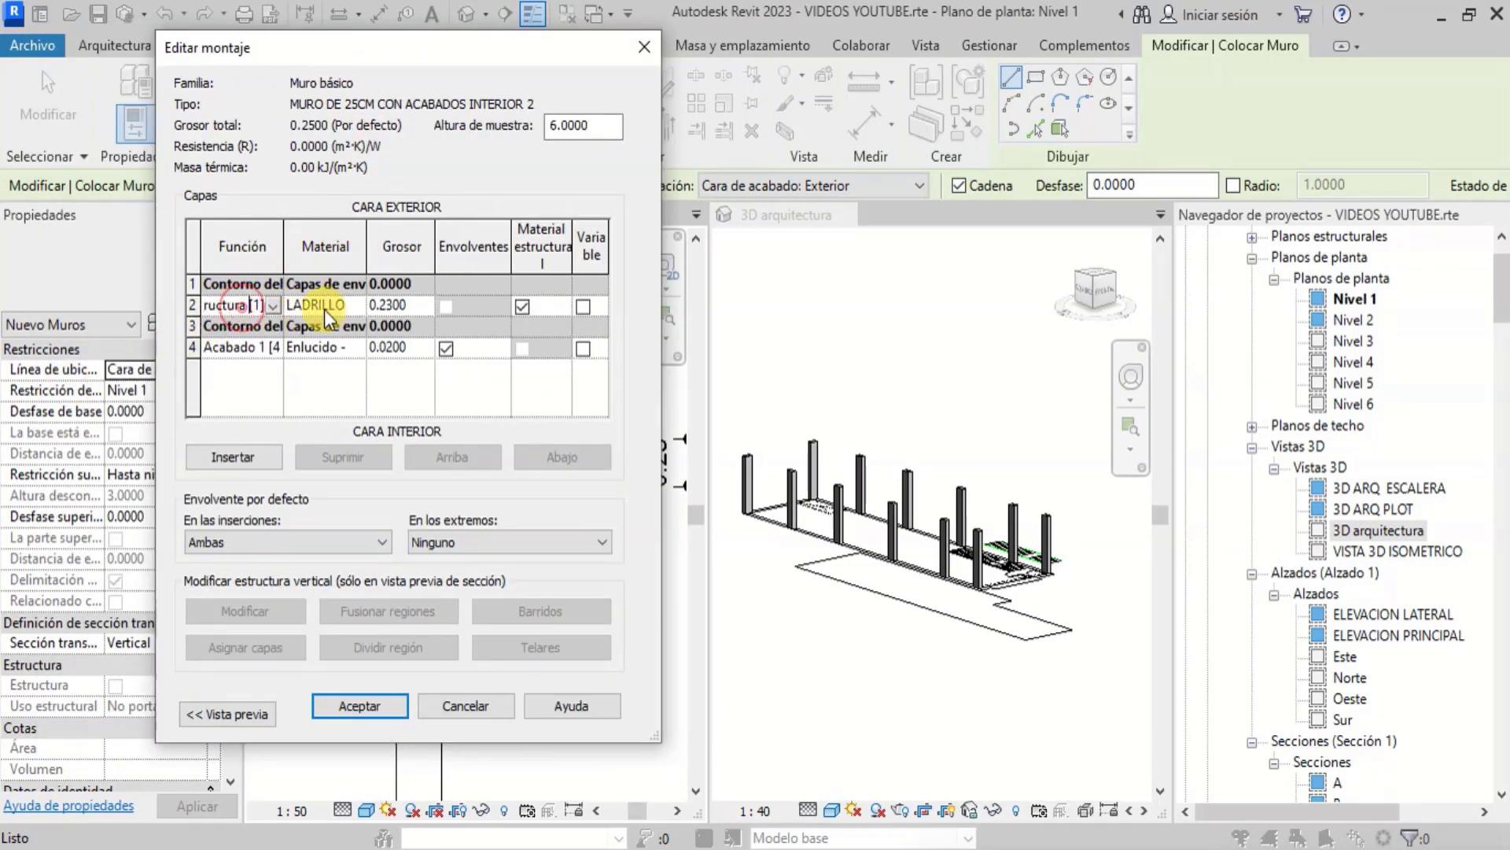
click(405, 305)
click(238, 353)
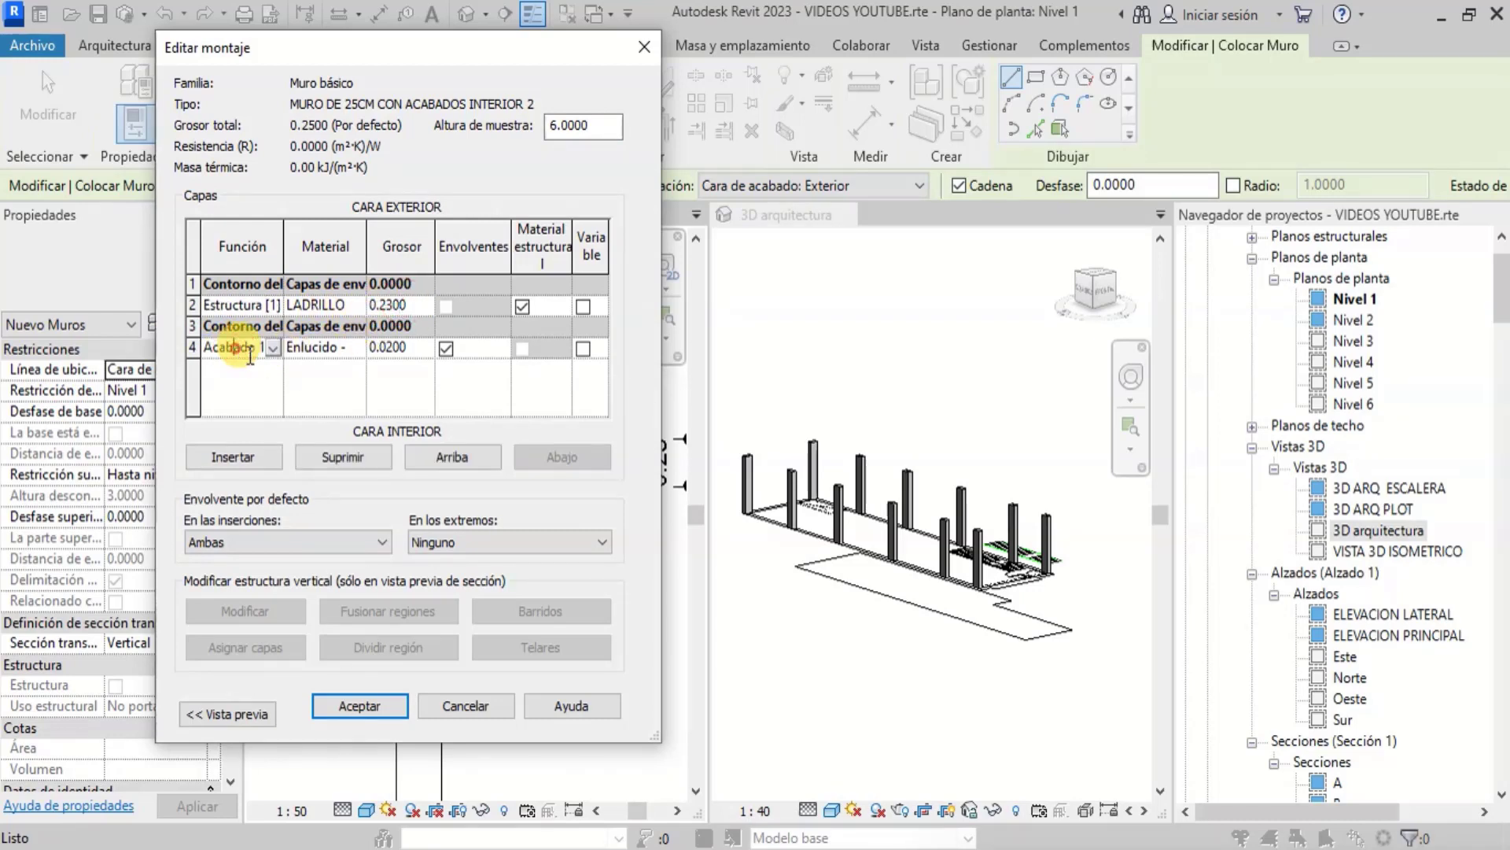
click(381, 352)
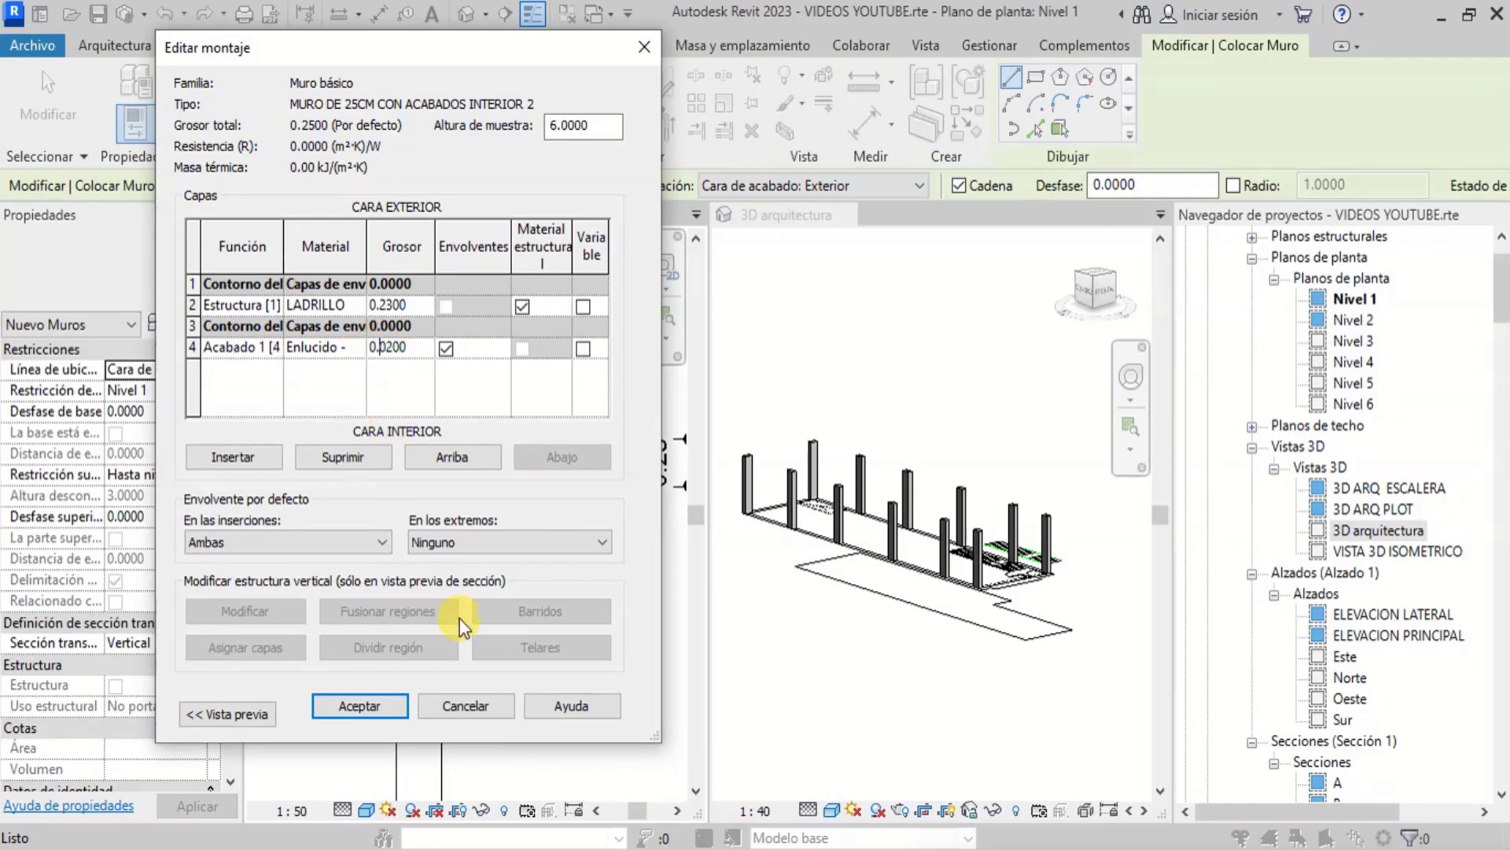
click(362, 705)
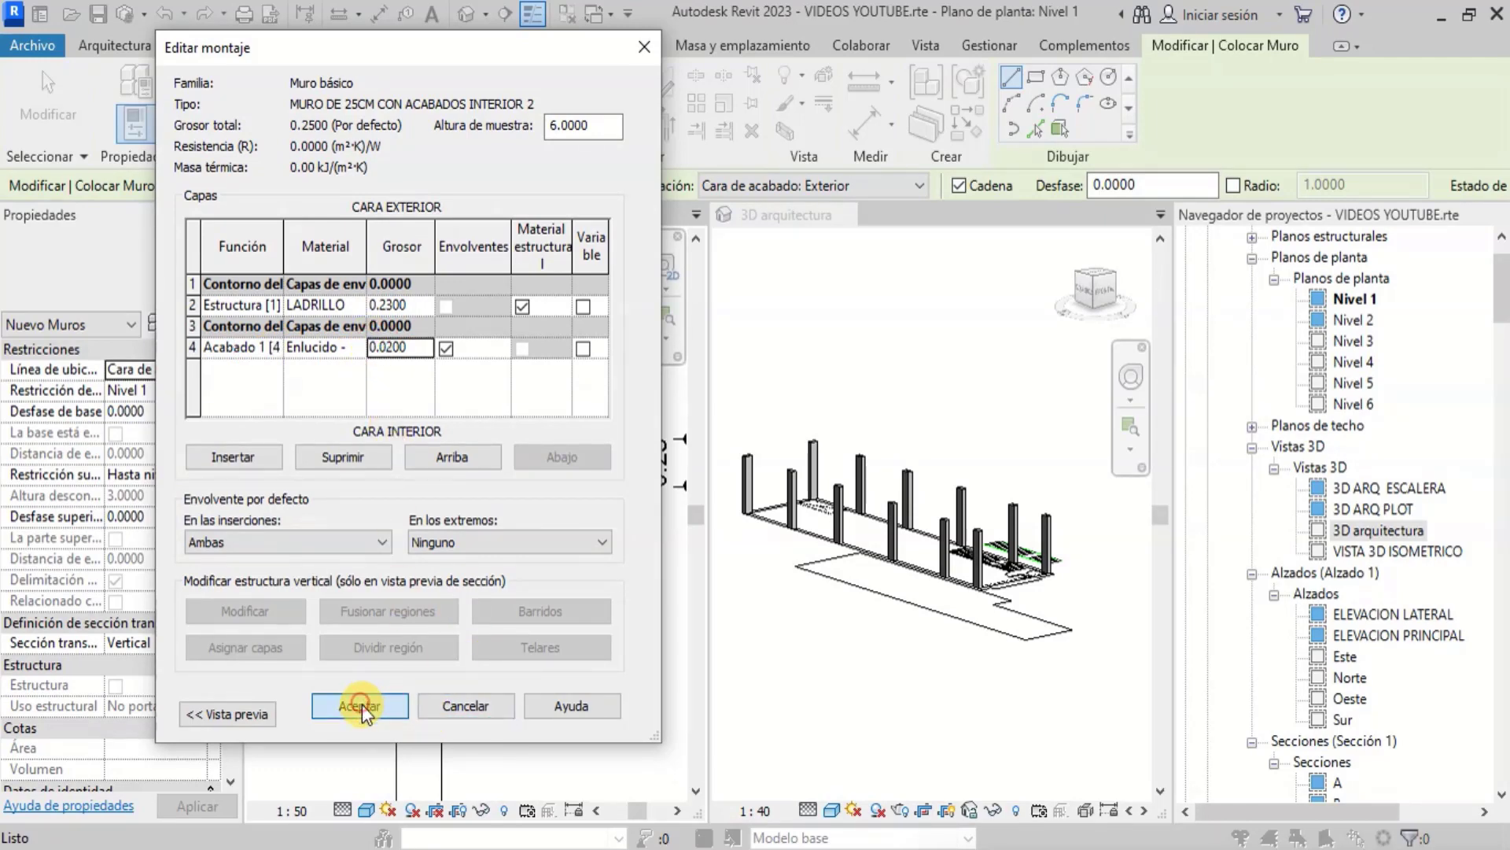
click(403, 712)
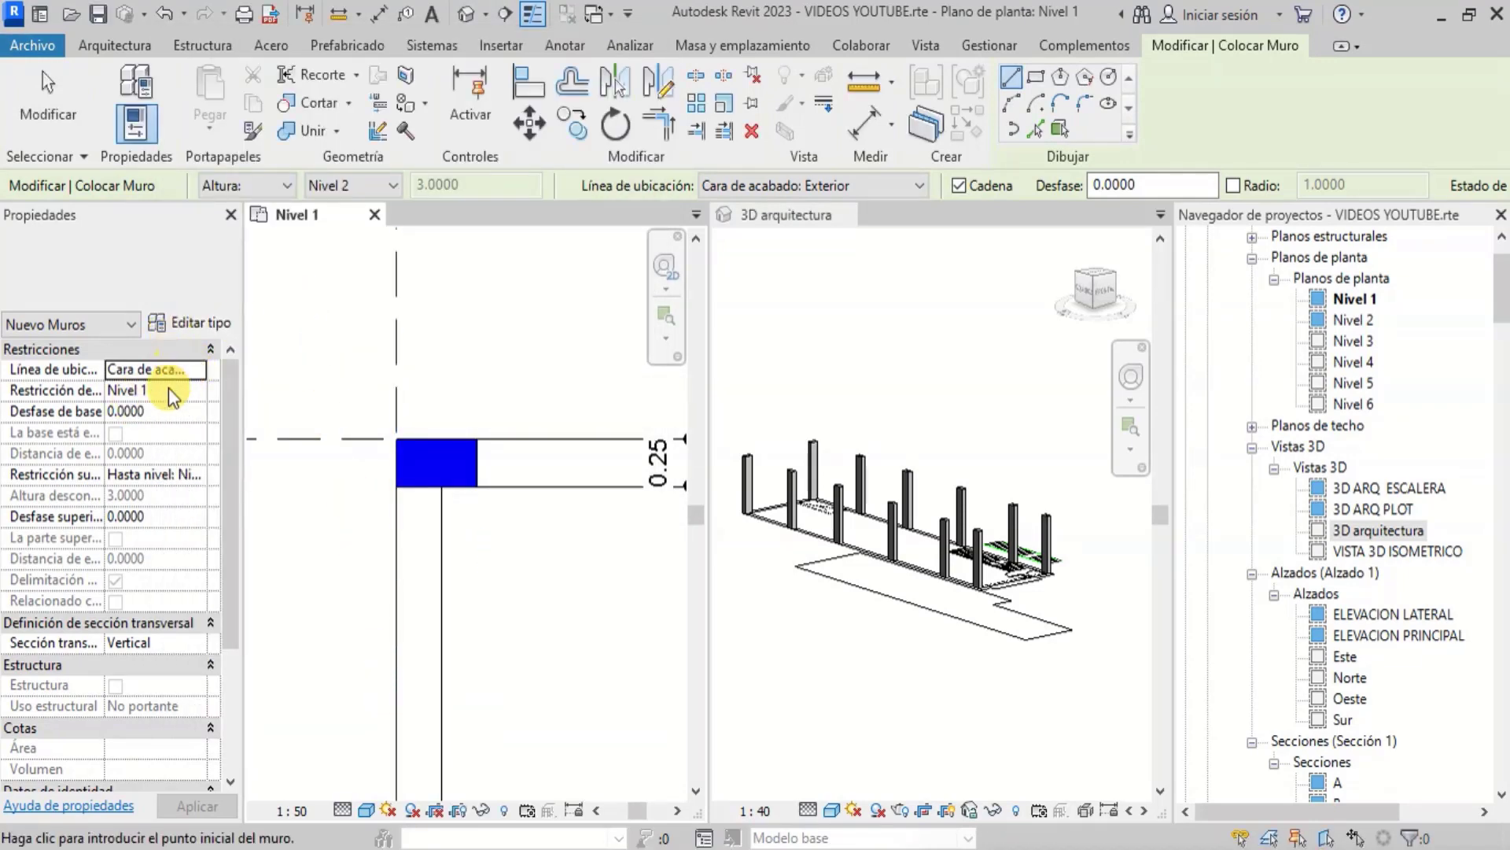
Define the new wall by Altura, with its top constrained to Nivel 2
scroll(379, 474, down, 1)
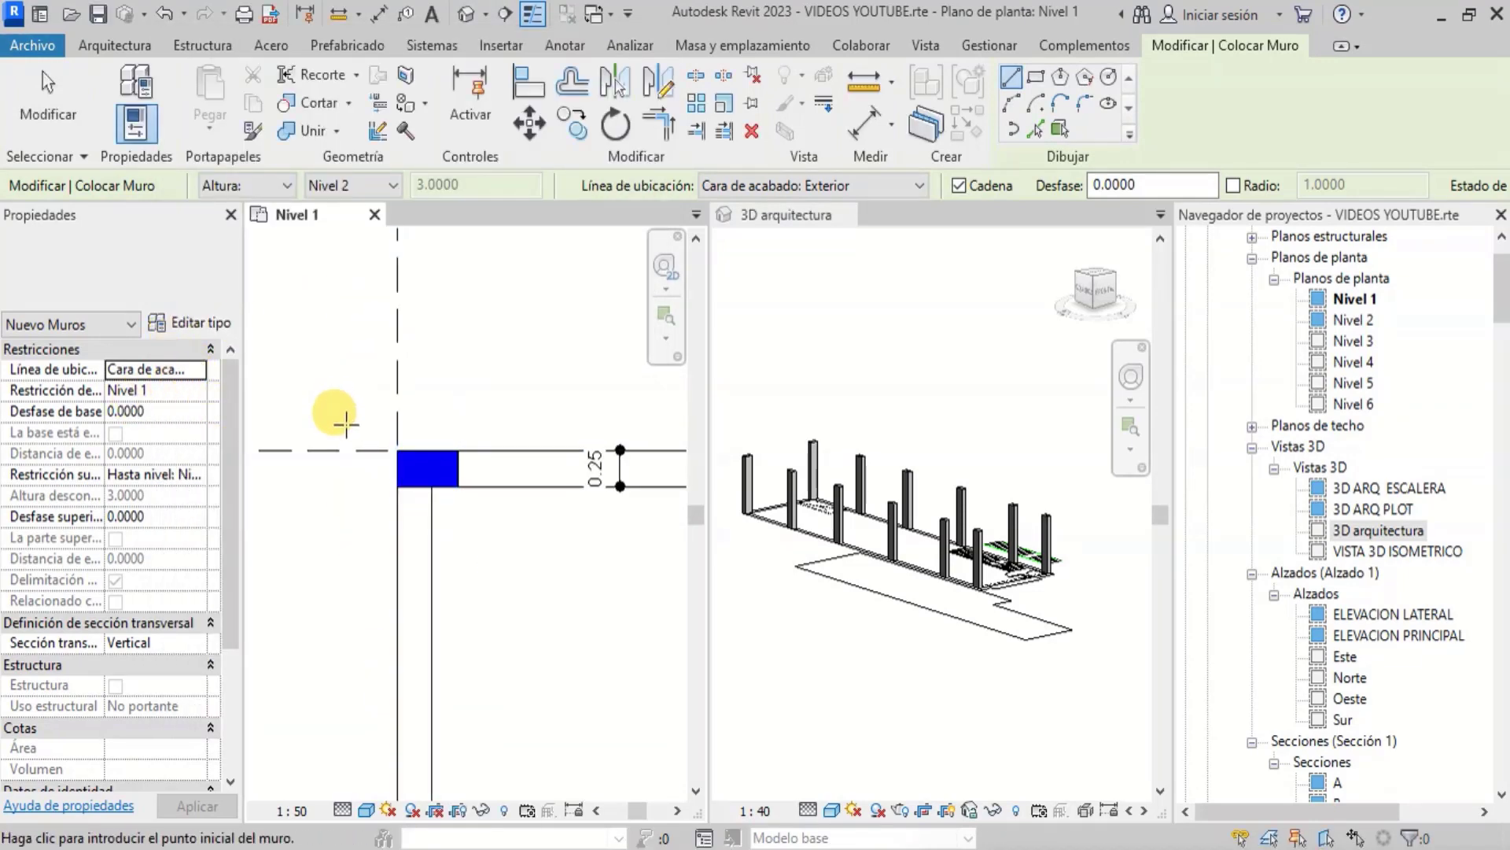
scroll(725, 470, up, 2)
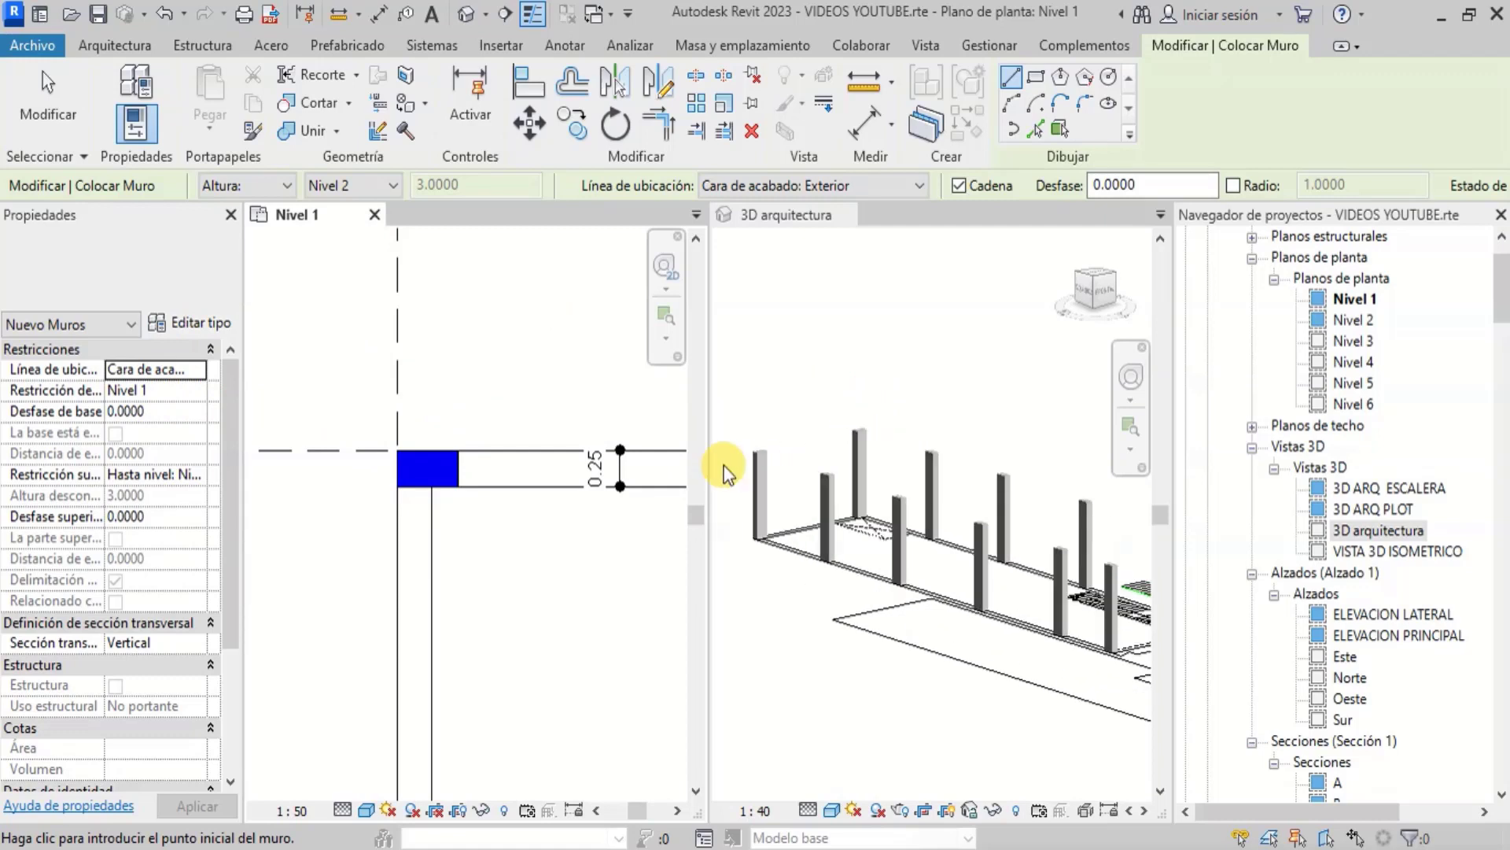
scroll(725, 471, up, 2)
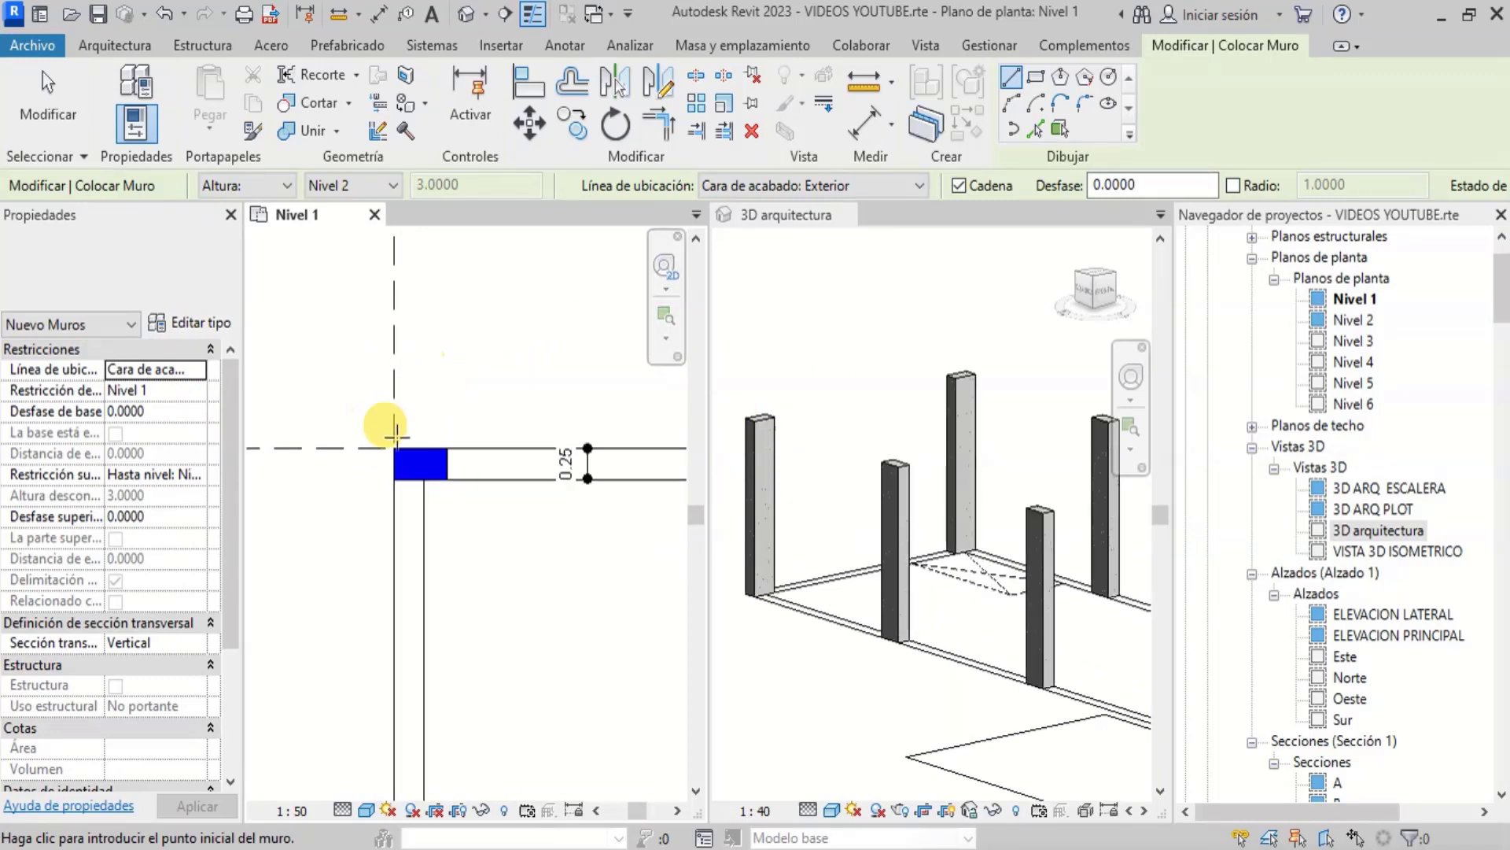
scroll(448, 428, up, 2)
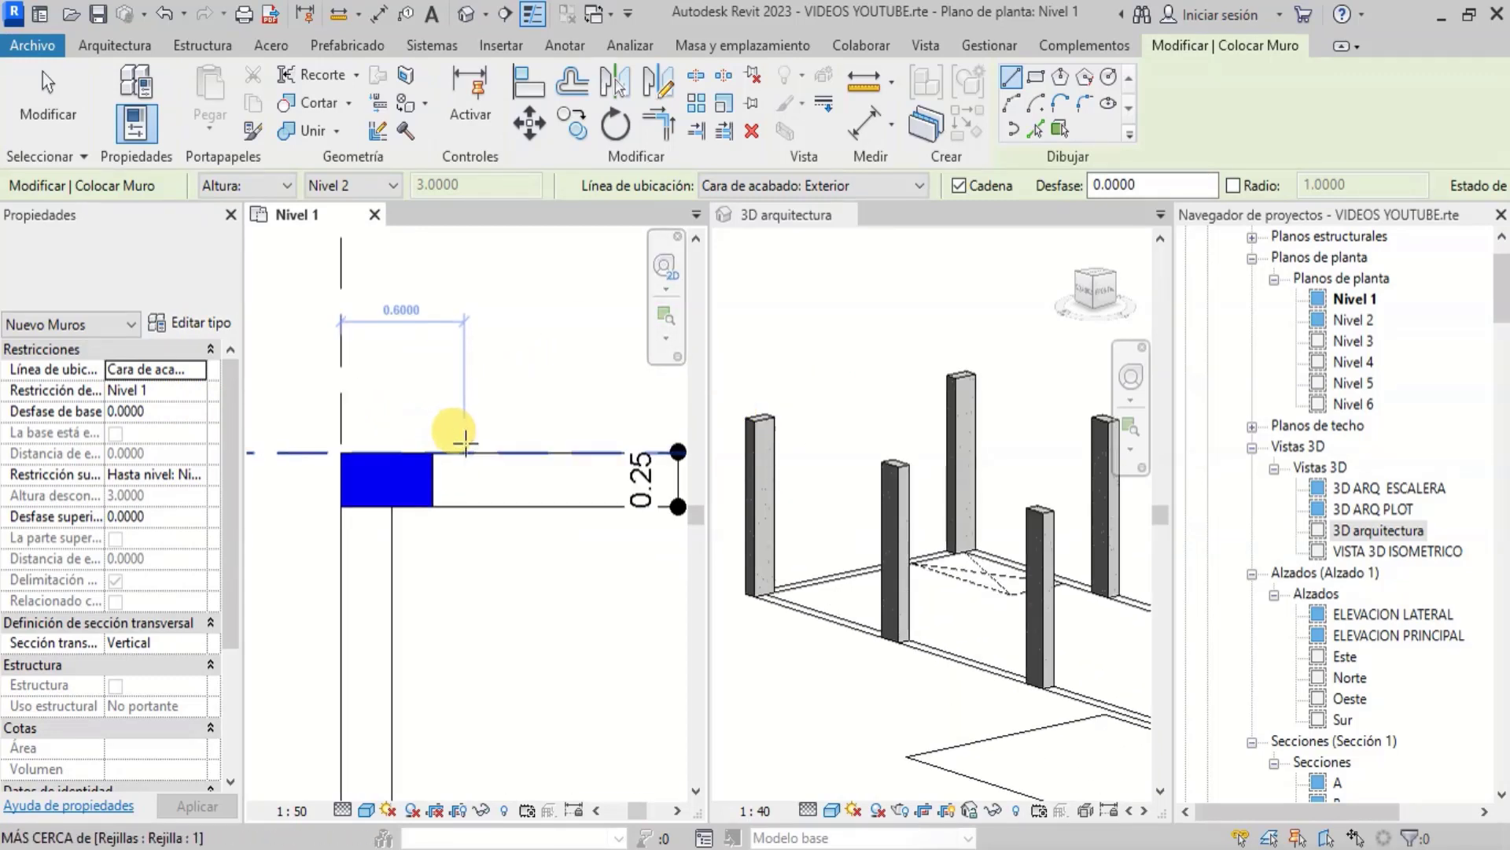
click(270, 190)
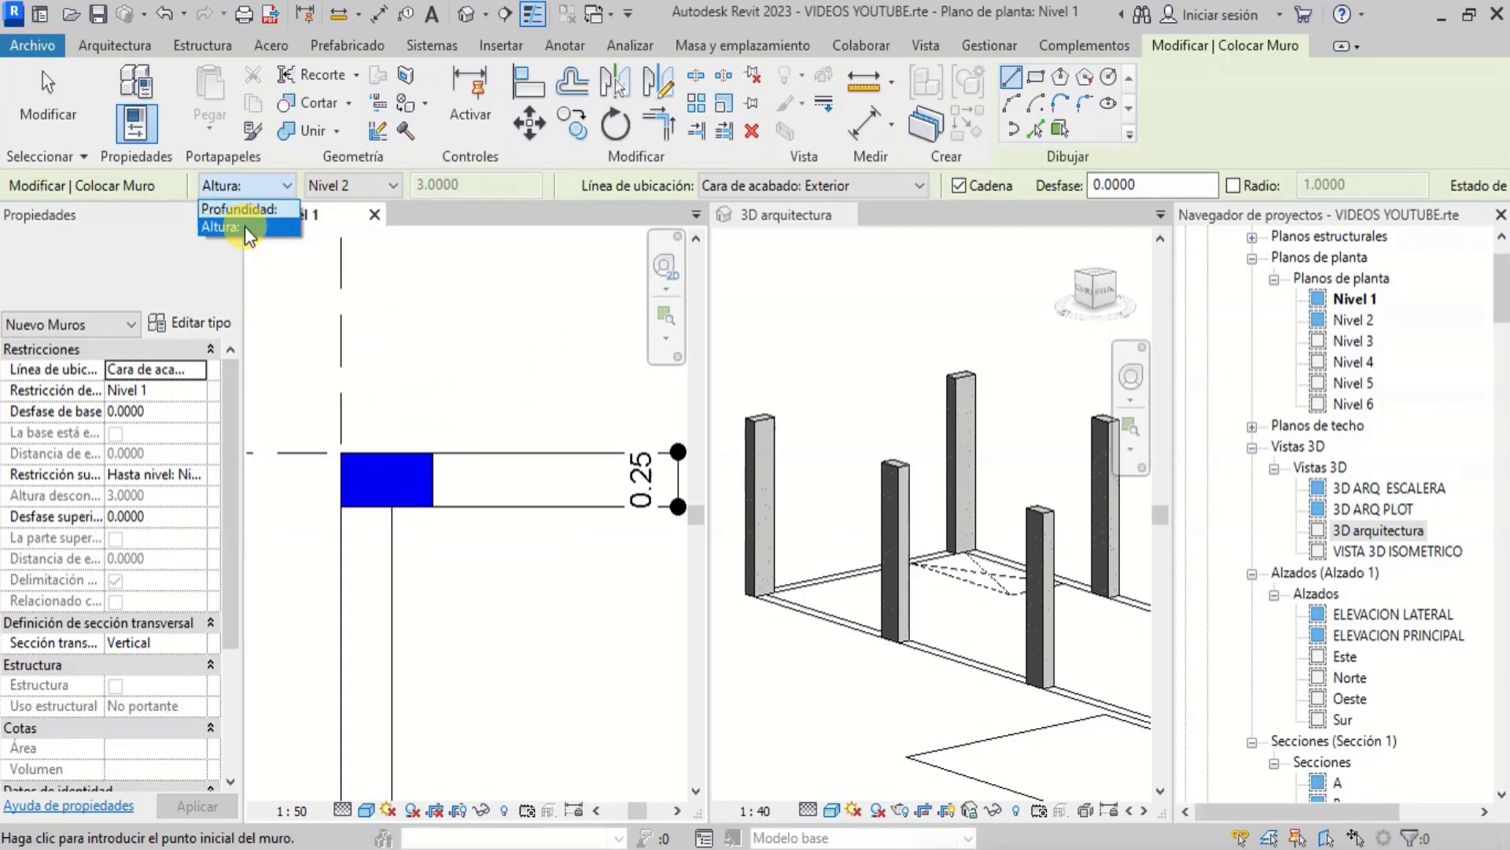
click(274, 182)
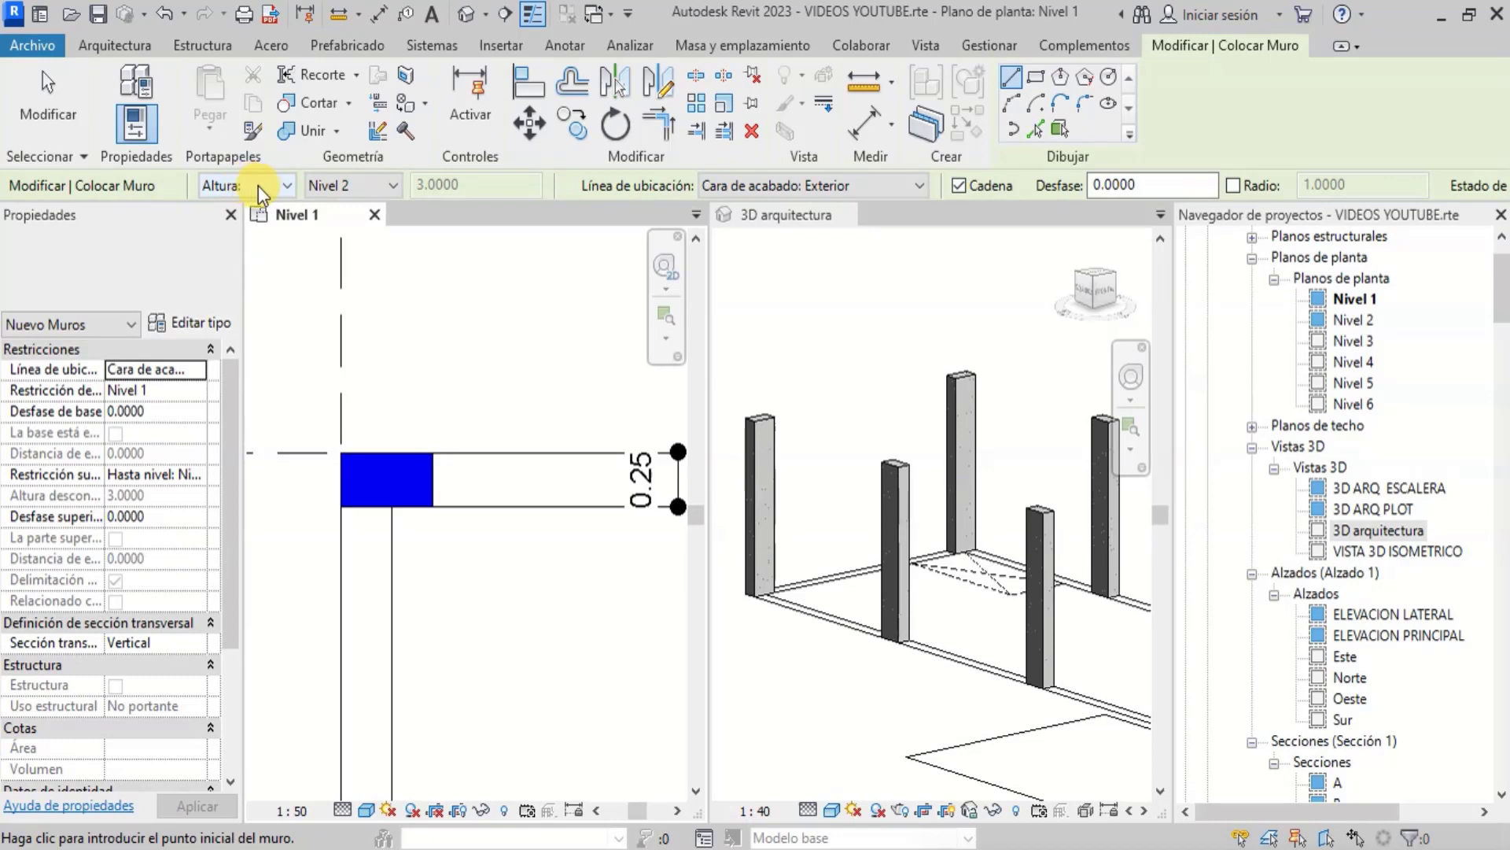
click(367, 182)
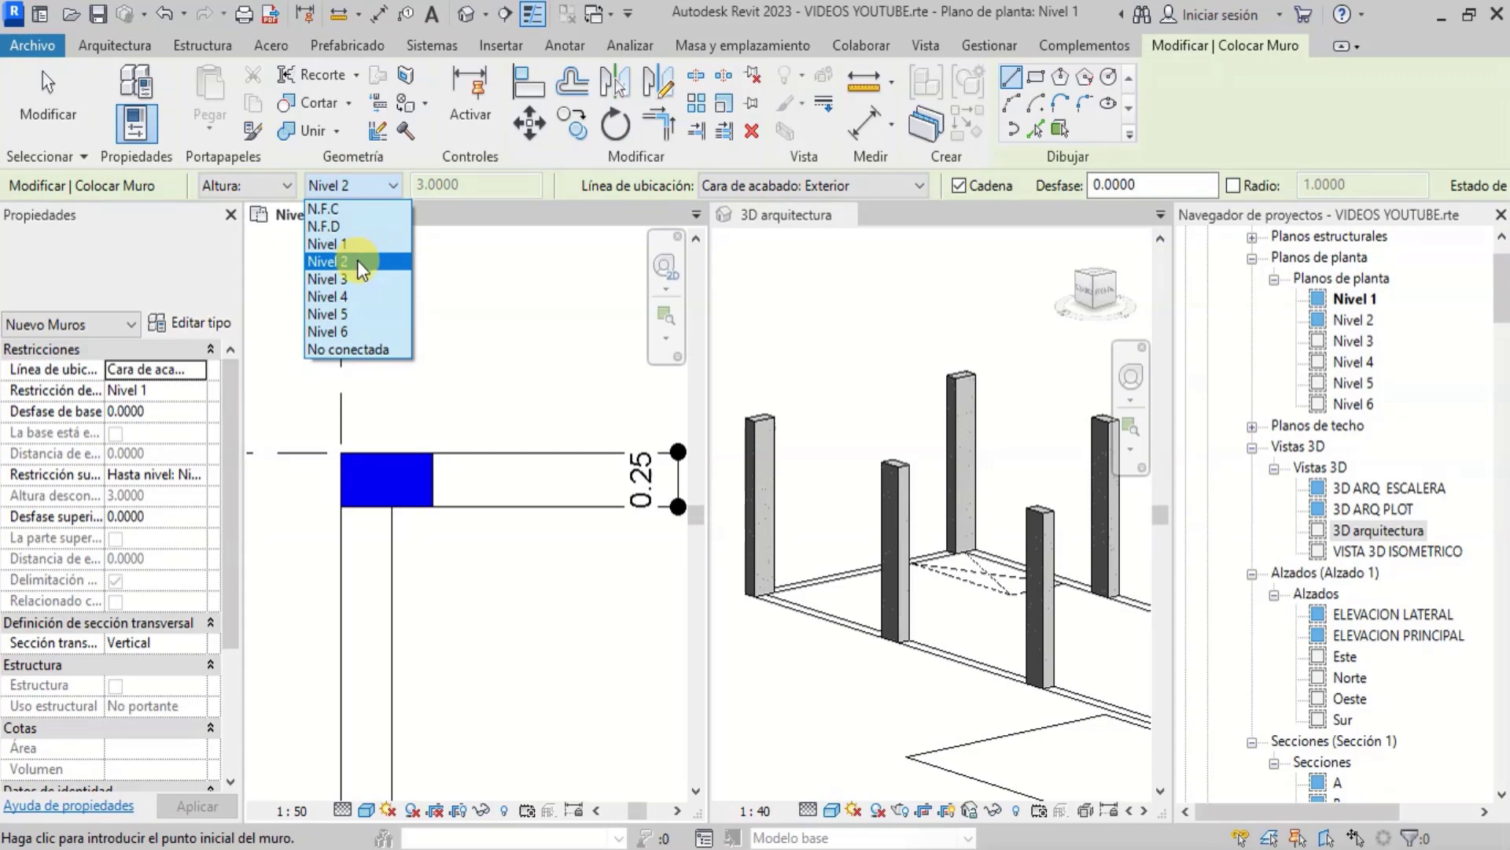
click(380, 182)
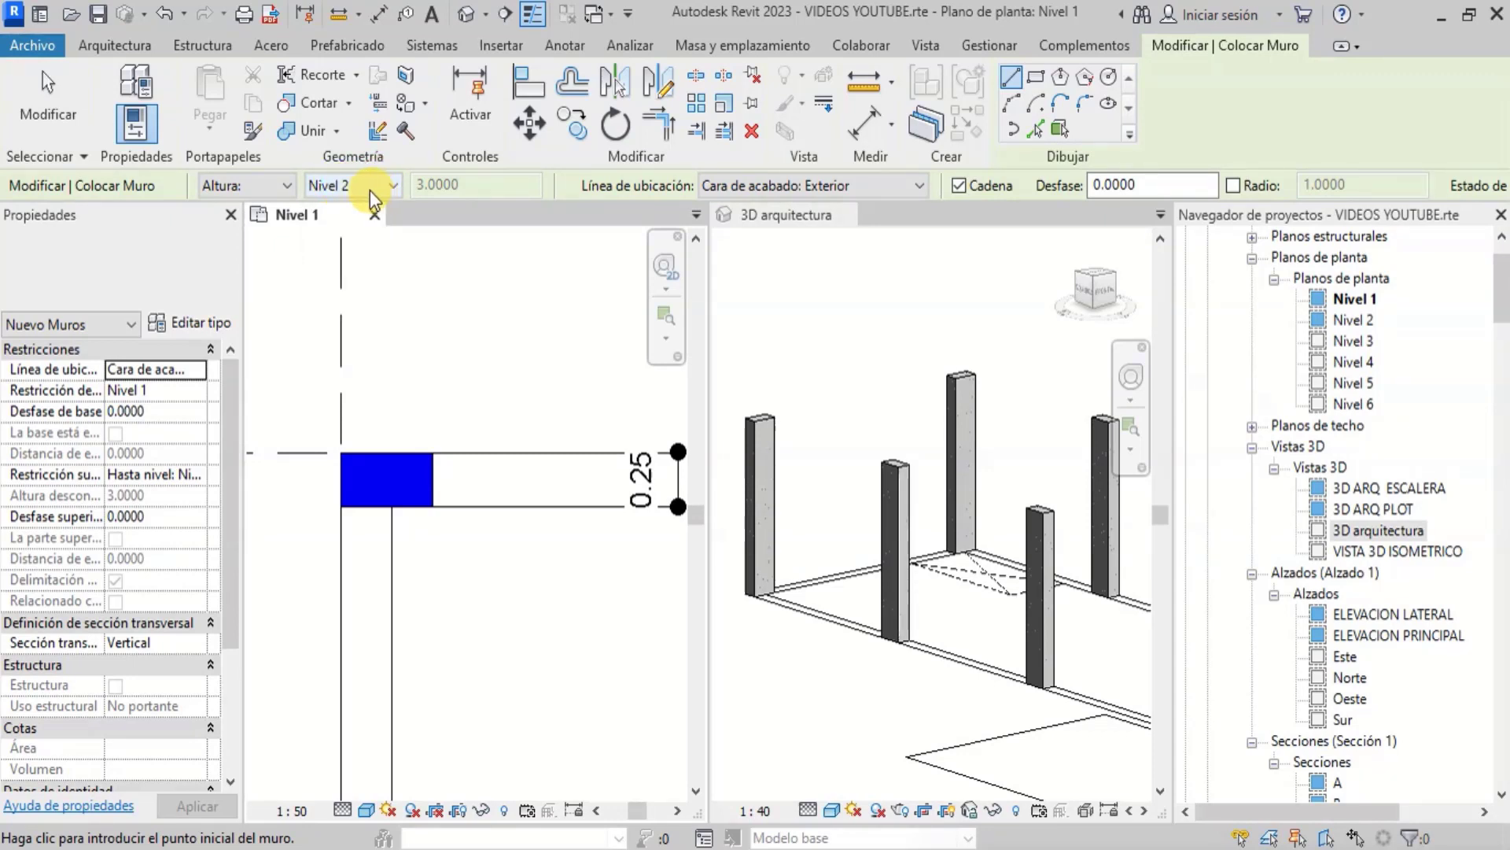
Set the wall's location line to Cara de acabado: Exterior and choose the straight line as its drawing shape
click(891, 182)
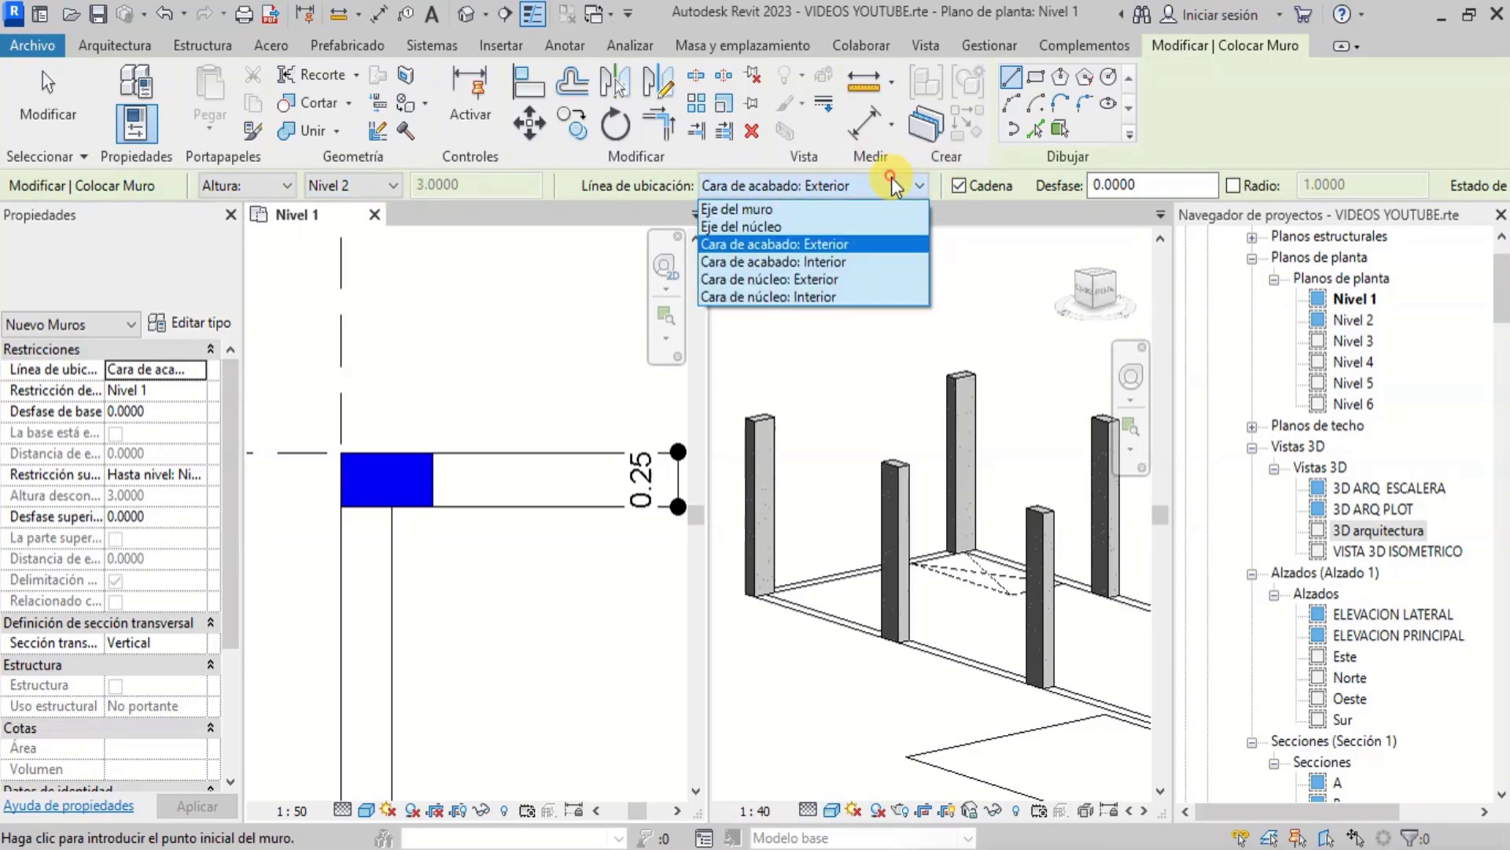
click(838, 240)
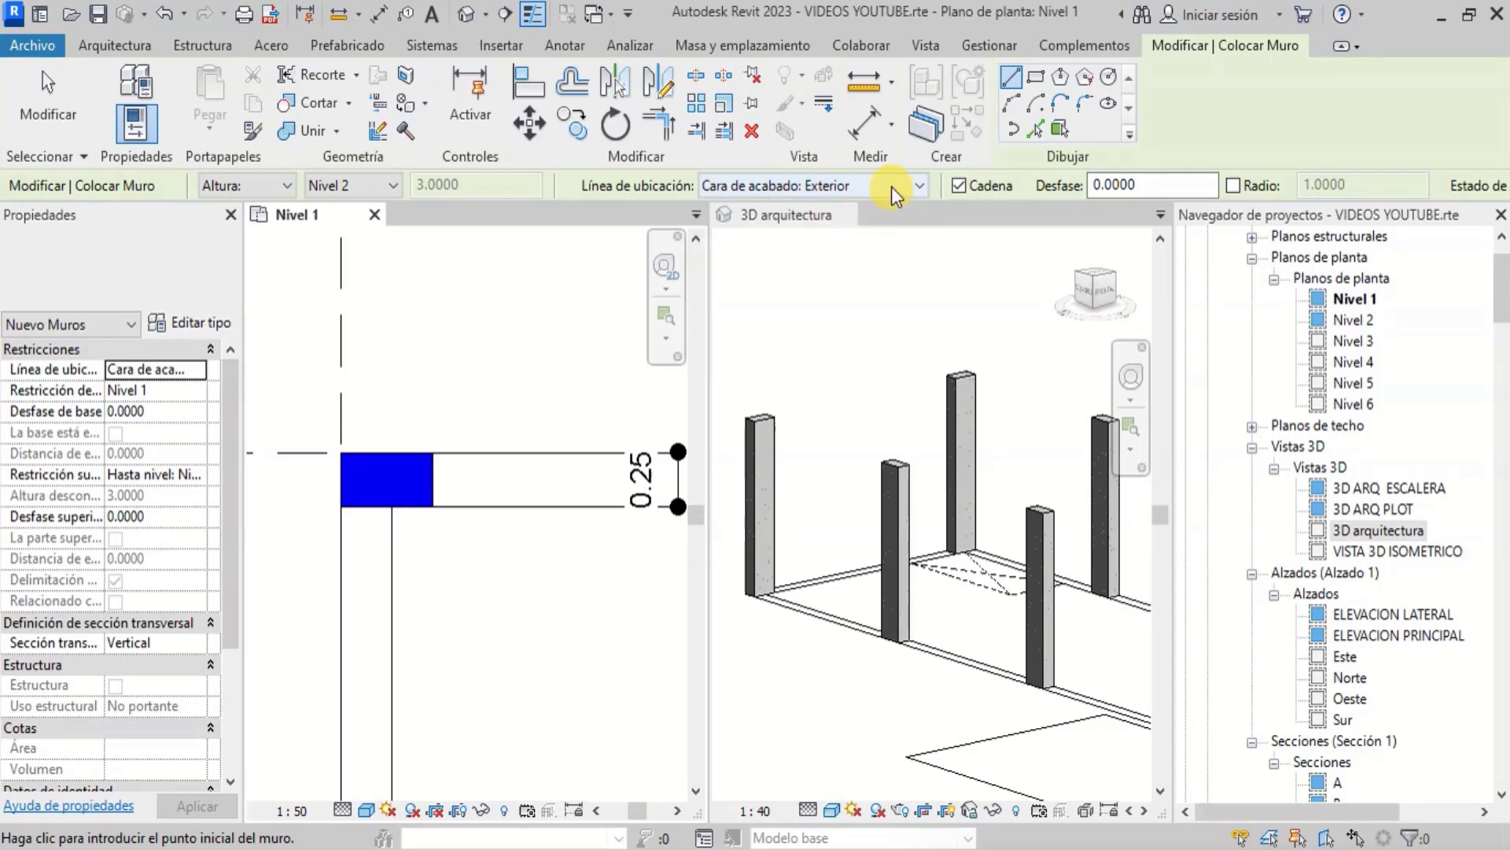
click(1080, 82)
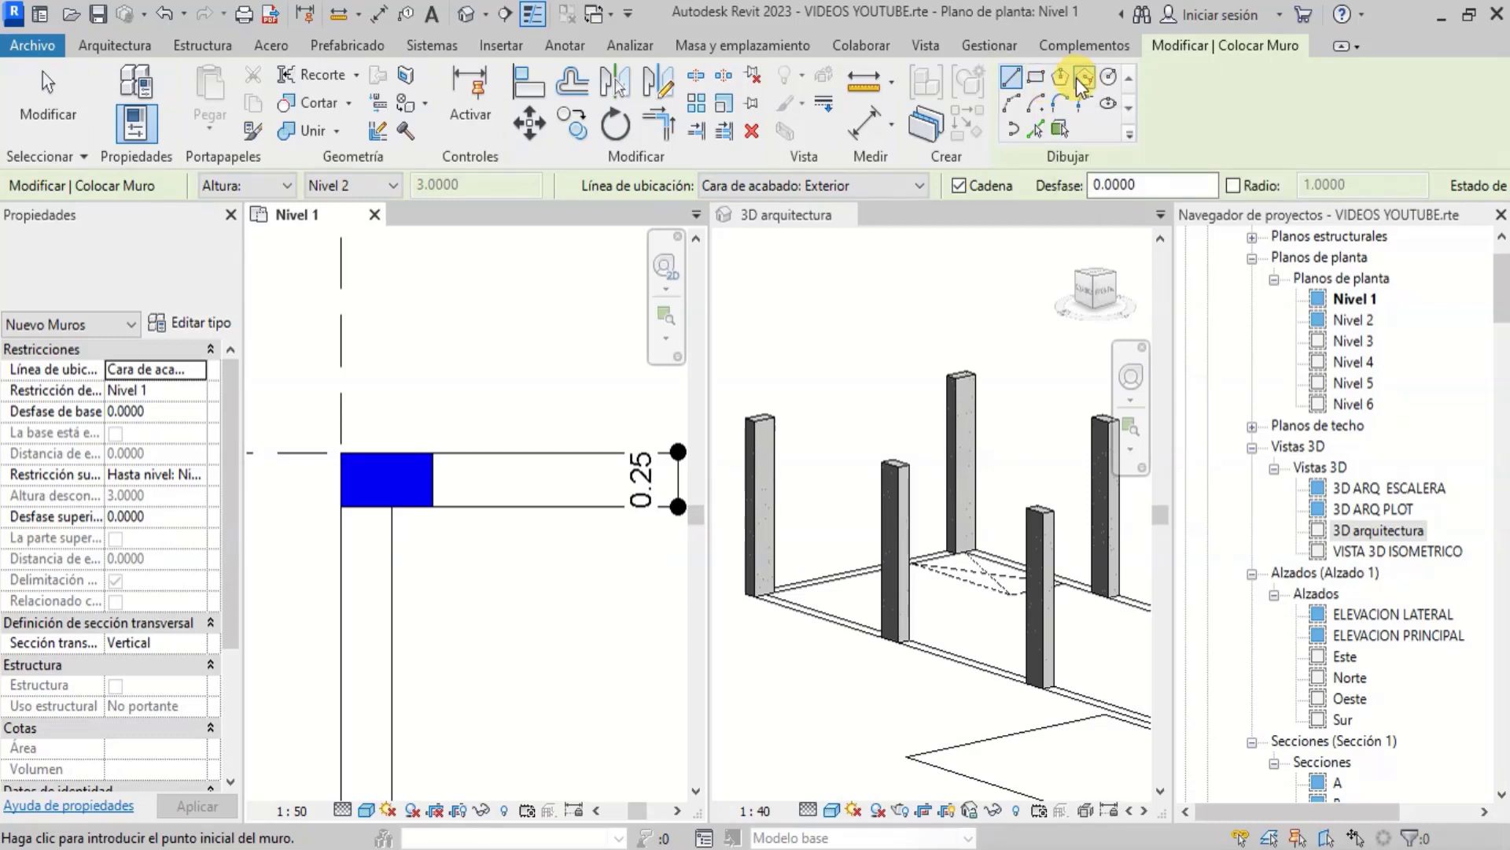
click(1012, 79)
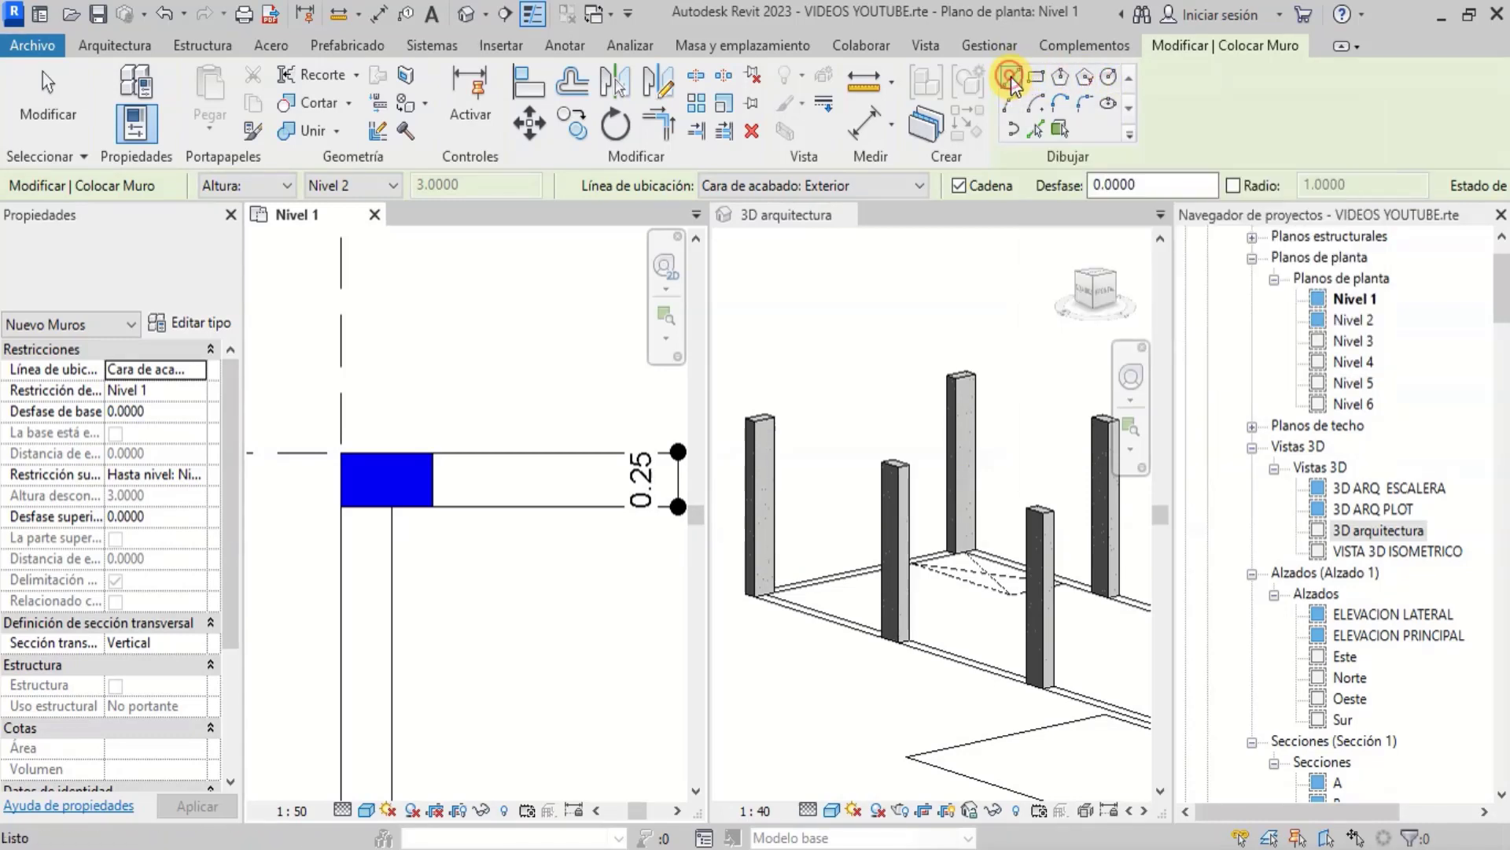
Draw a wall about 4.1 m long along the upper grid line between the outer faces of the two corner columns, and end the command
scroll(455, 428, down, 2)
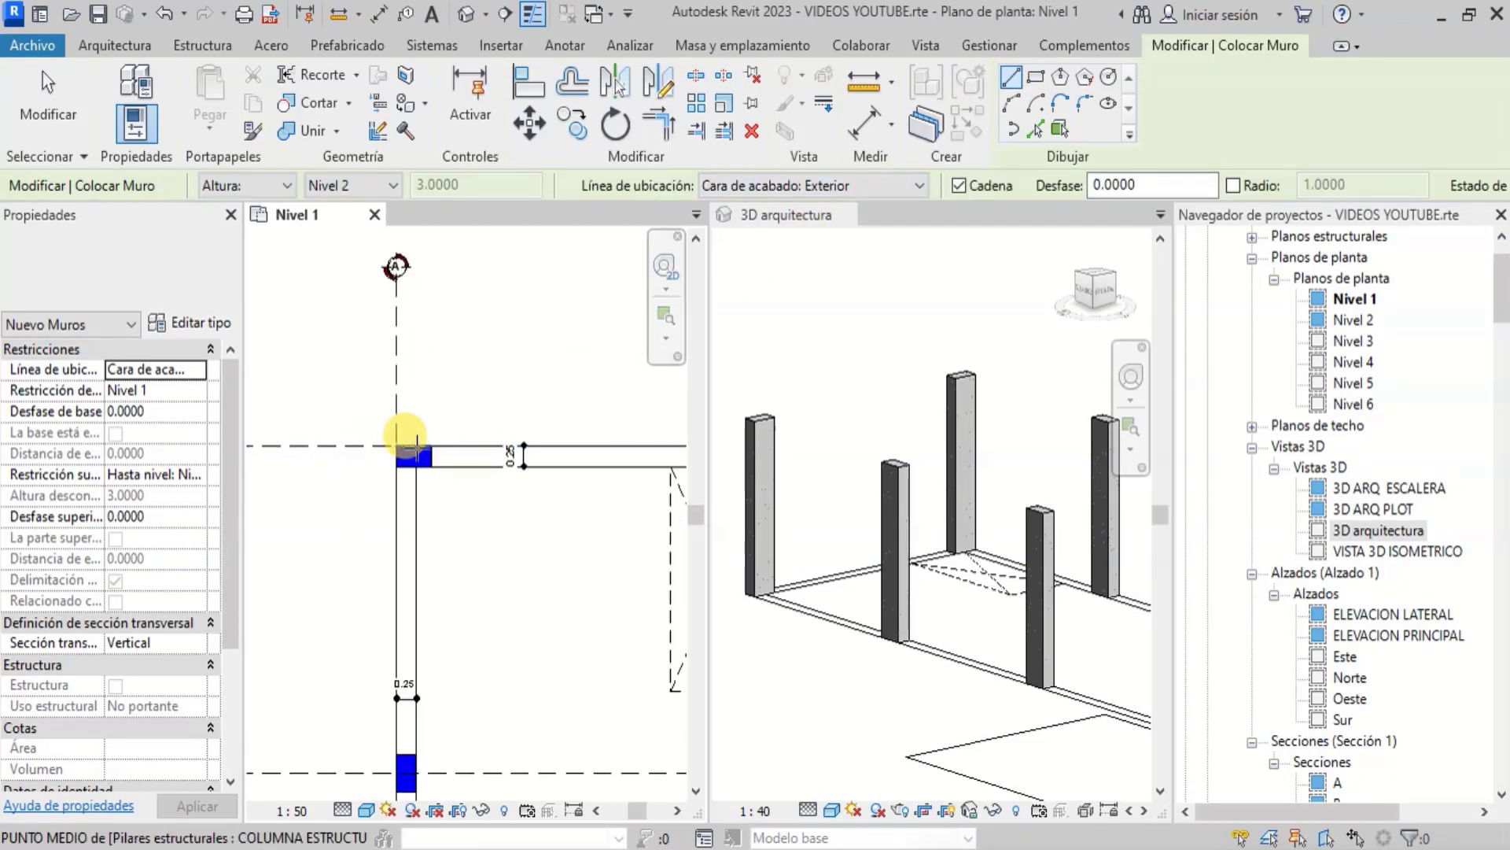
scroll(409, 443, up, 3)
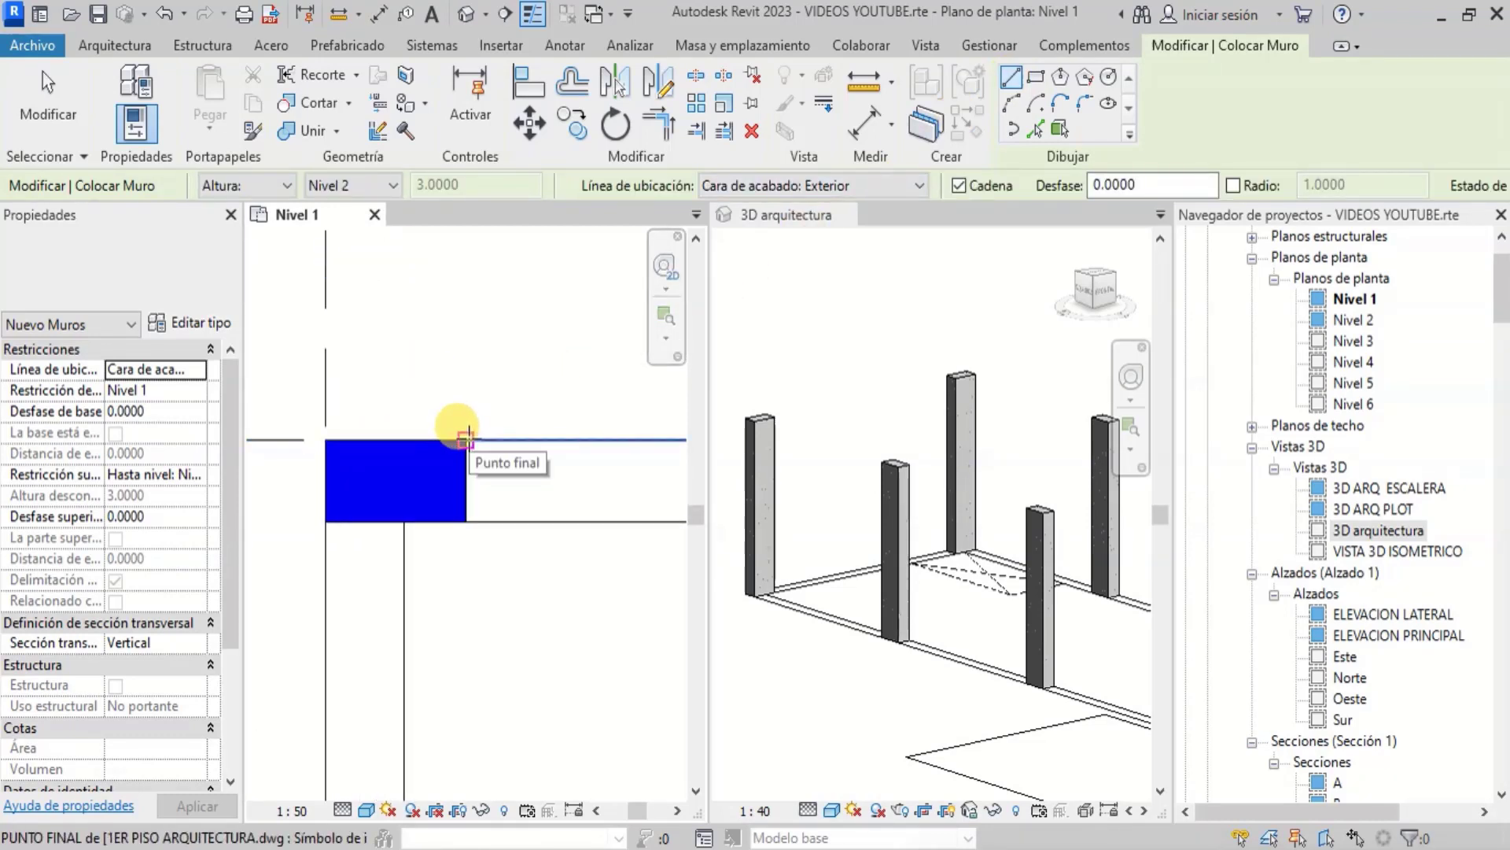
click(465, 438)
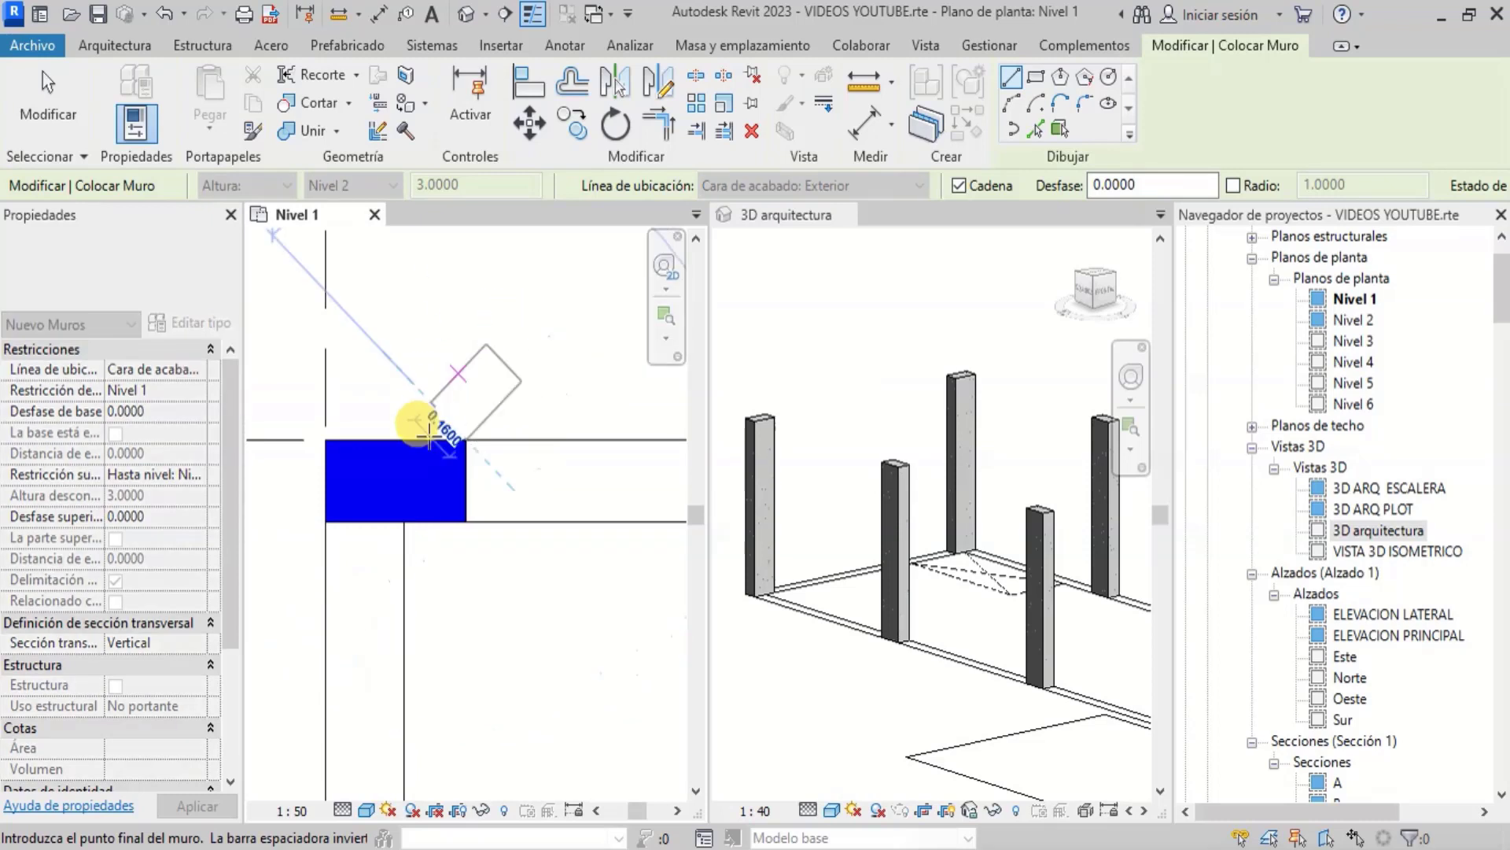
scroll(327, 449, down, 5)
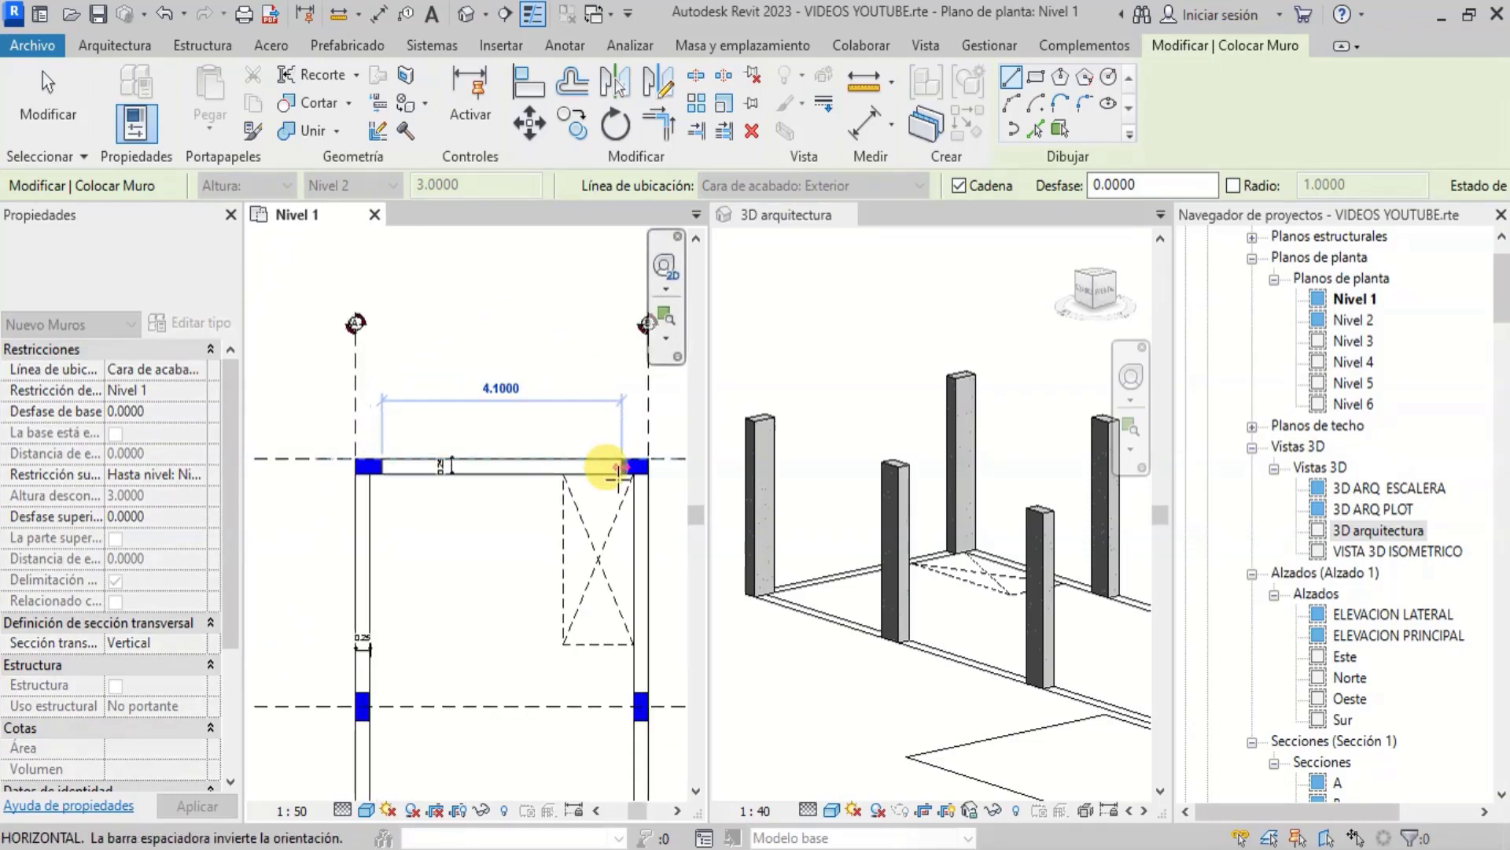
scroll(621, 468, up, 5)
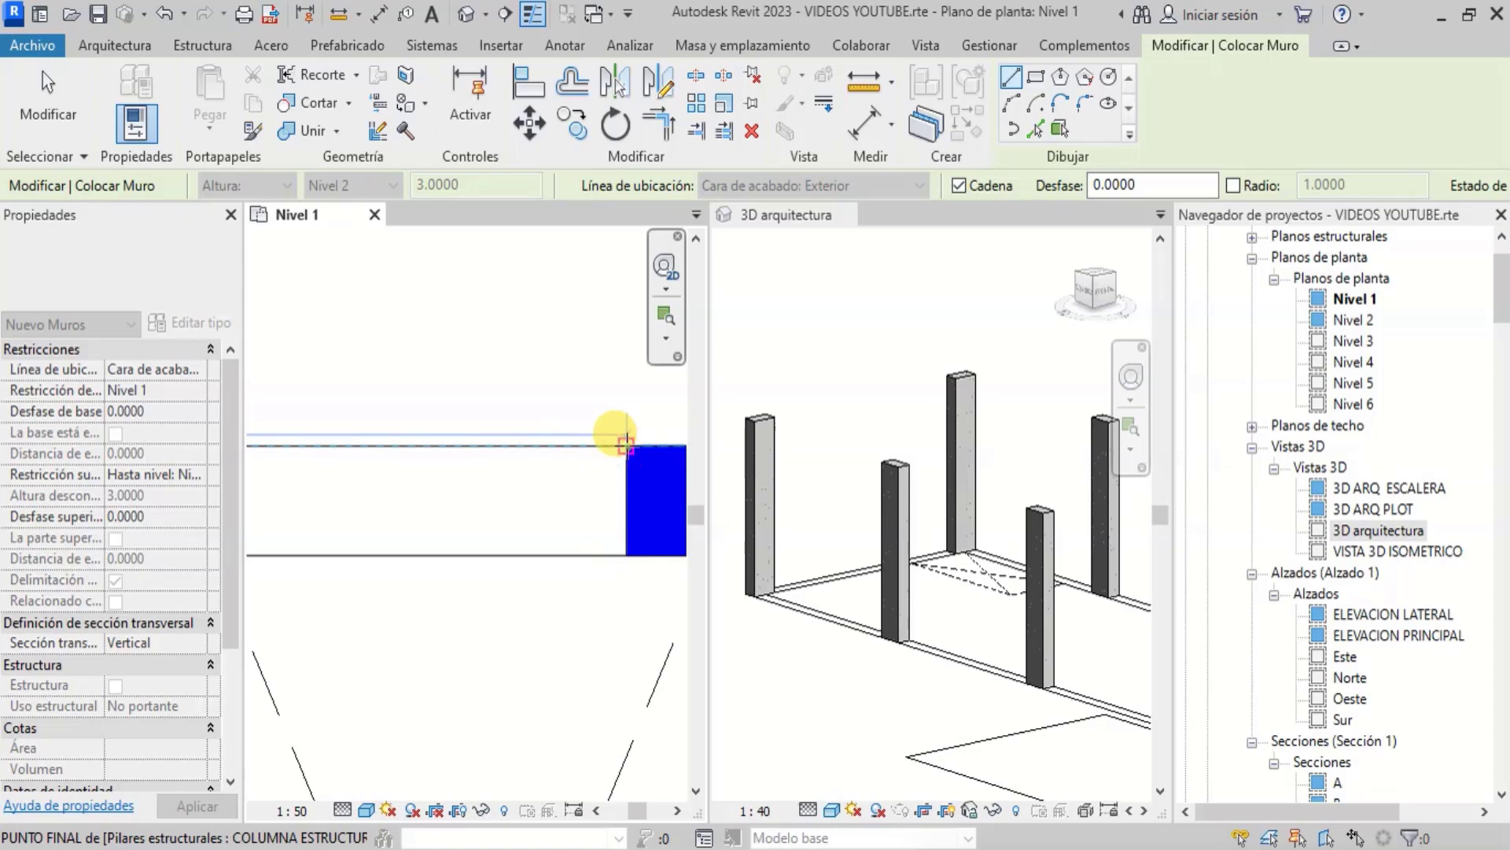
click(625, 445)
scroll(779, 417, up, 6)
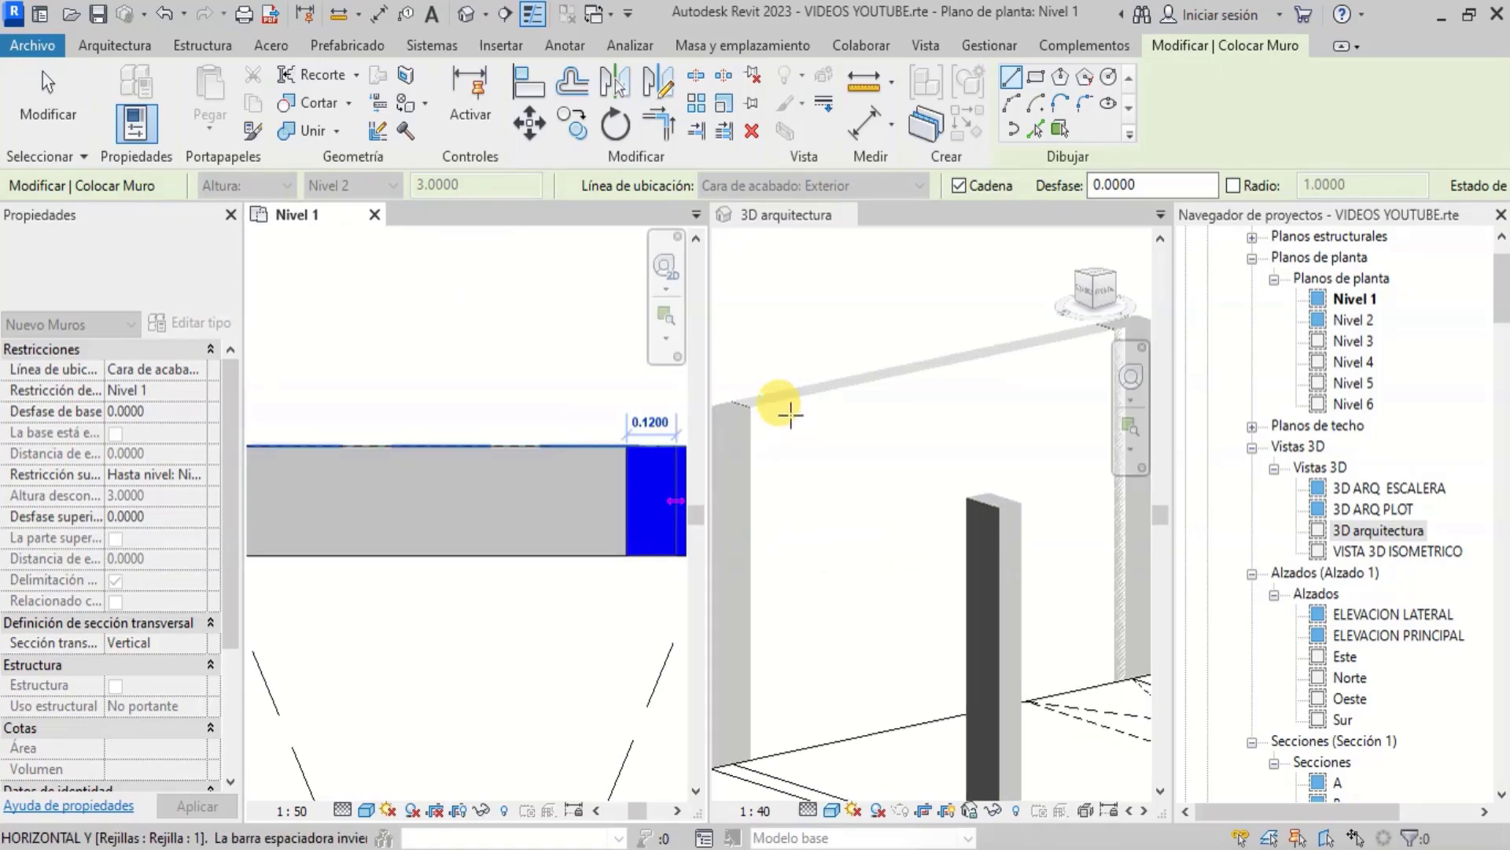
scroll(852, 382, down, 5)
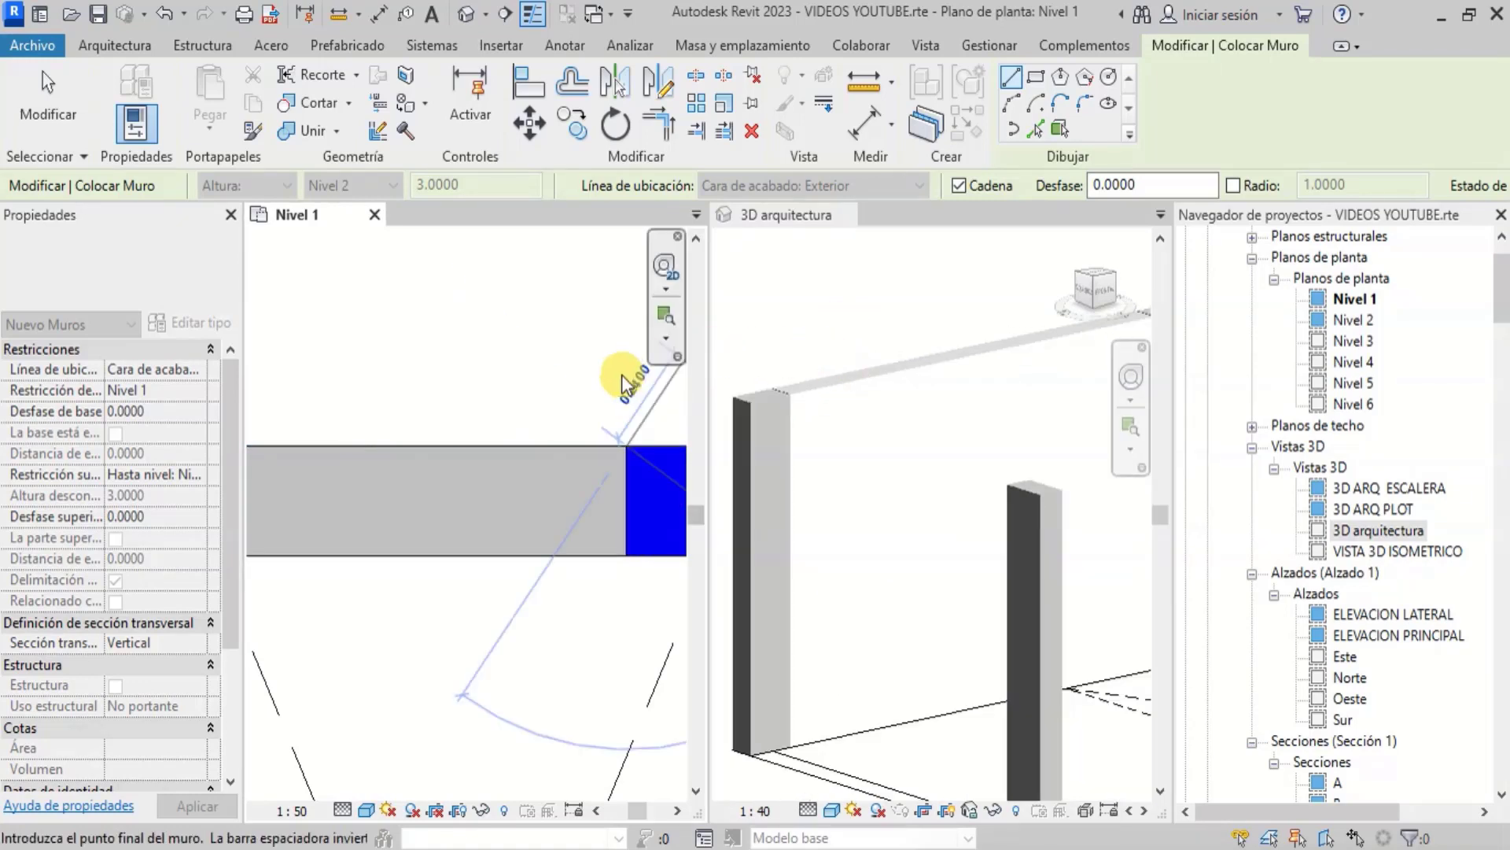
scroll(622, 374, down, 6)
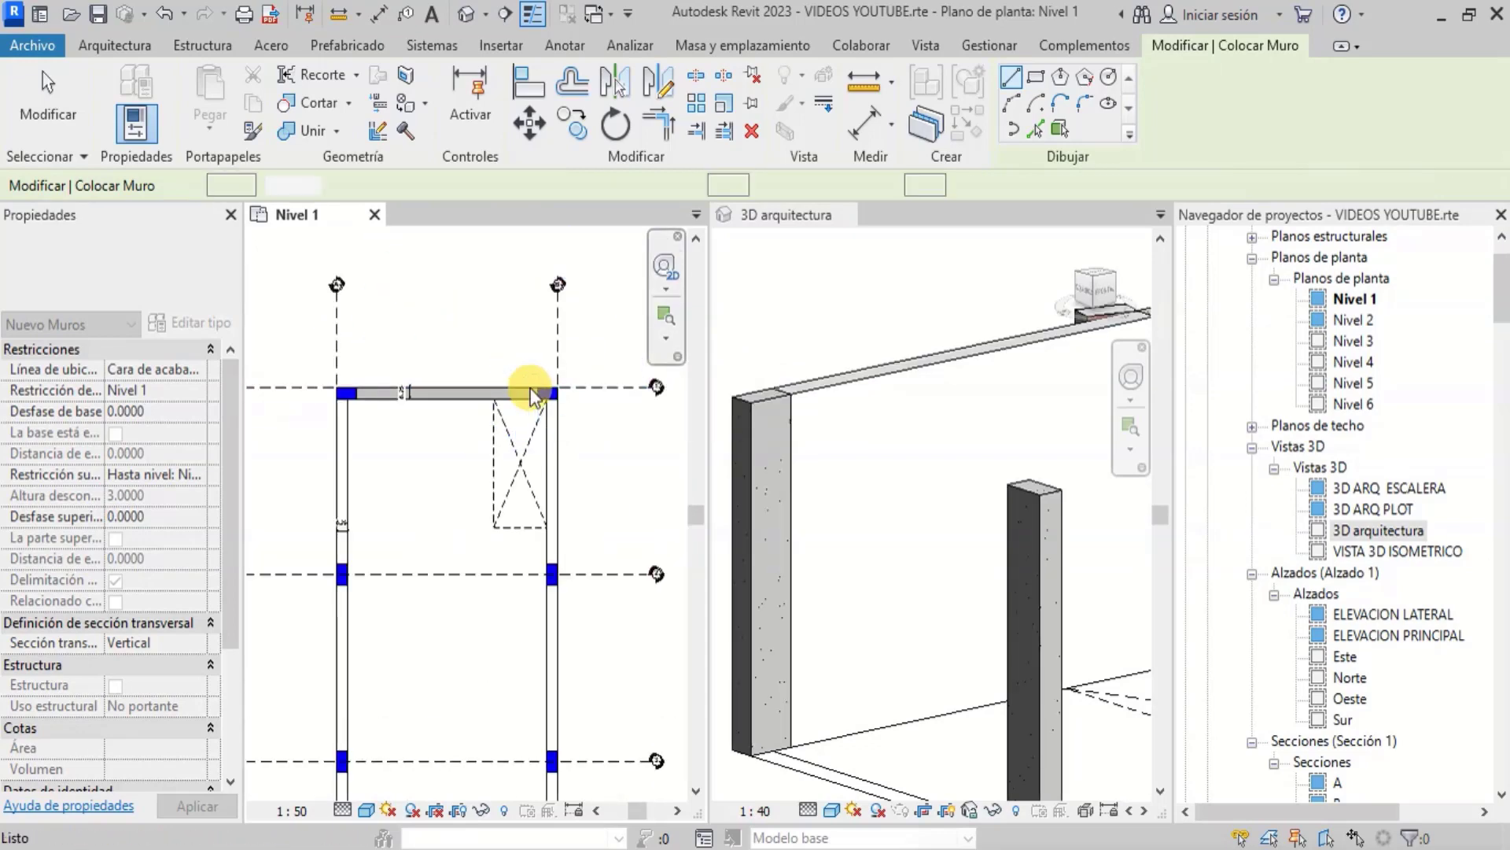
key(Escape)
scroll(511, 393, down, 2)
scroll(522, 417, down, 2)
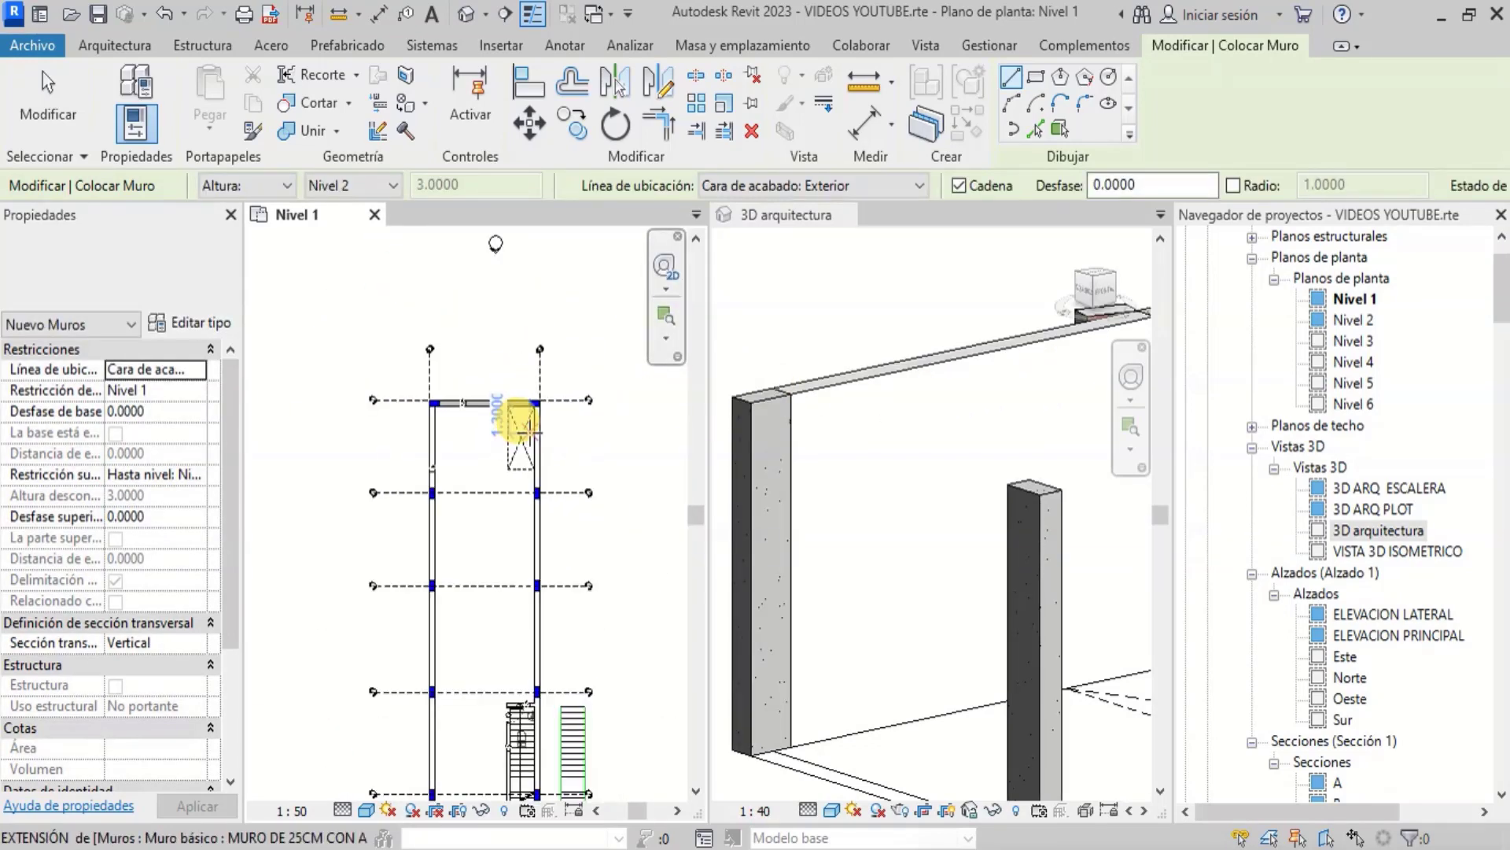
key(Escape)
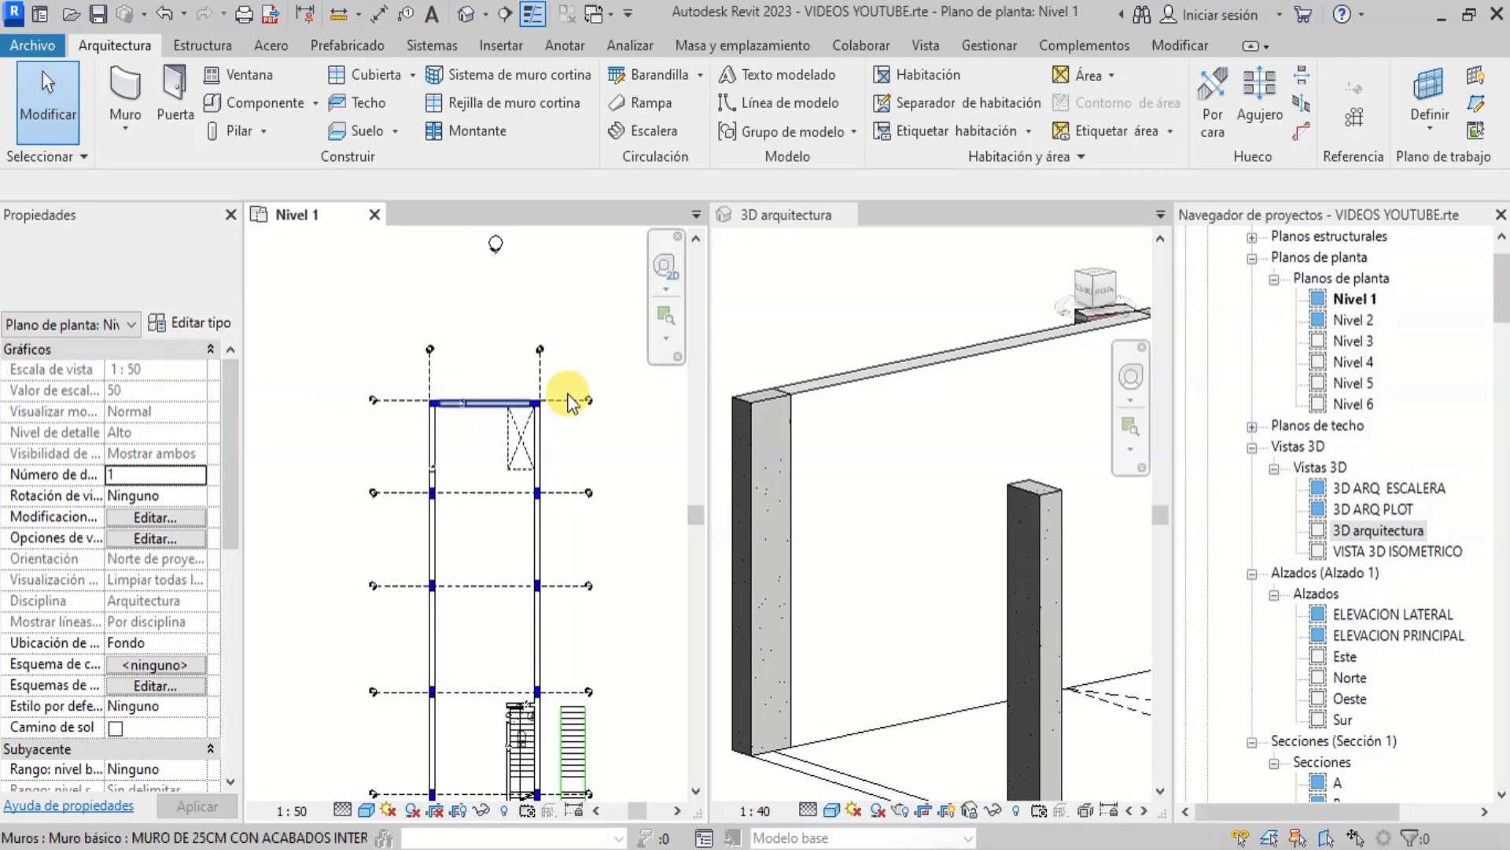
Orbit the 3D arquitectura view and examine the new wall between the two end columns
click(1125, 383)
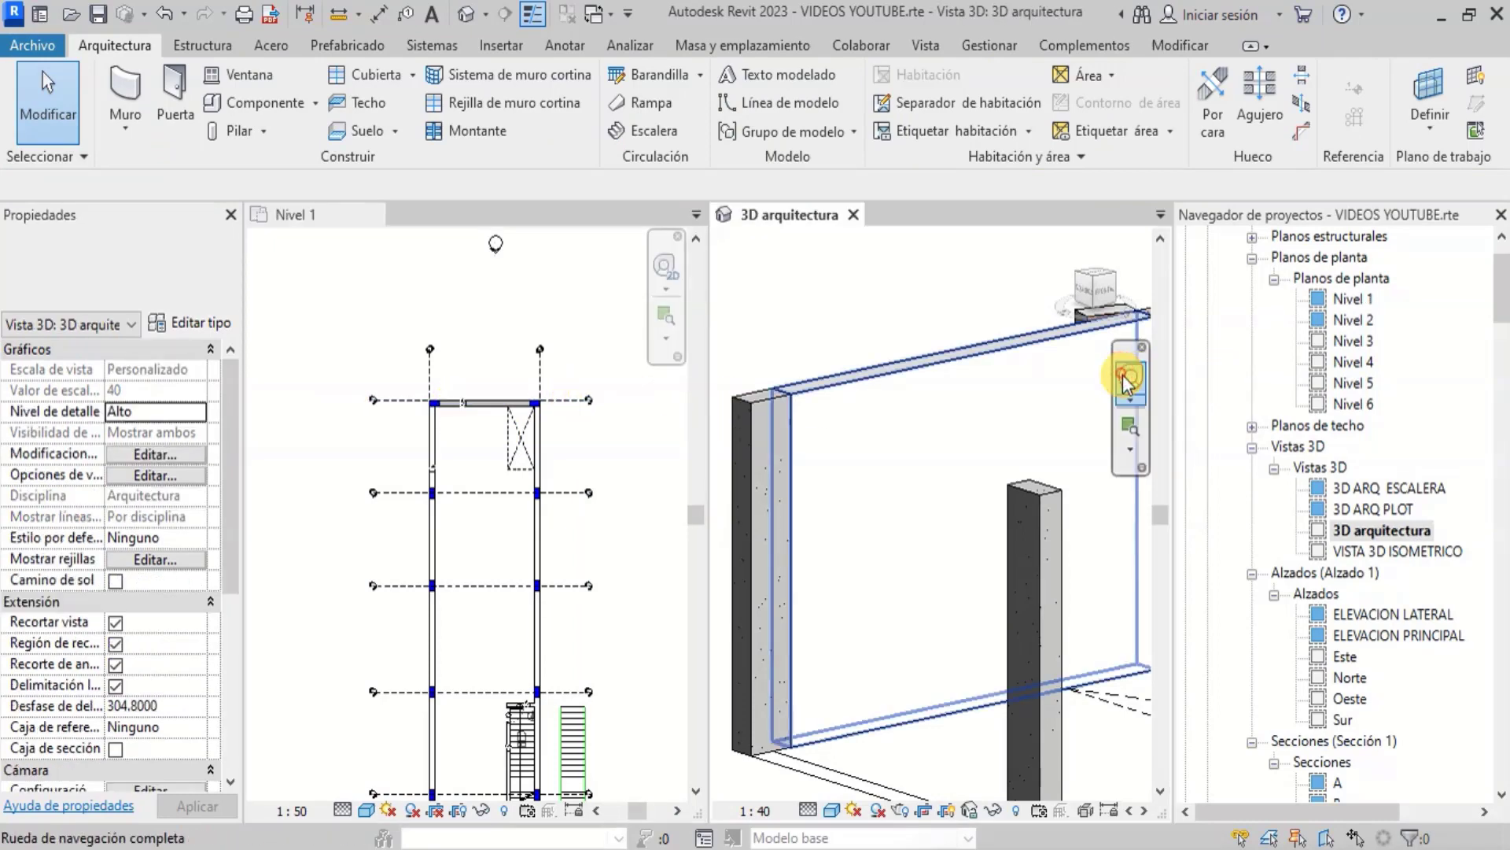
click(1128, 383)
scroll(905, 409, down, 3)
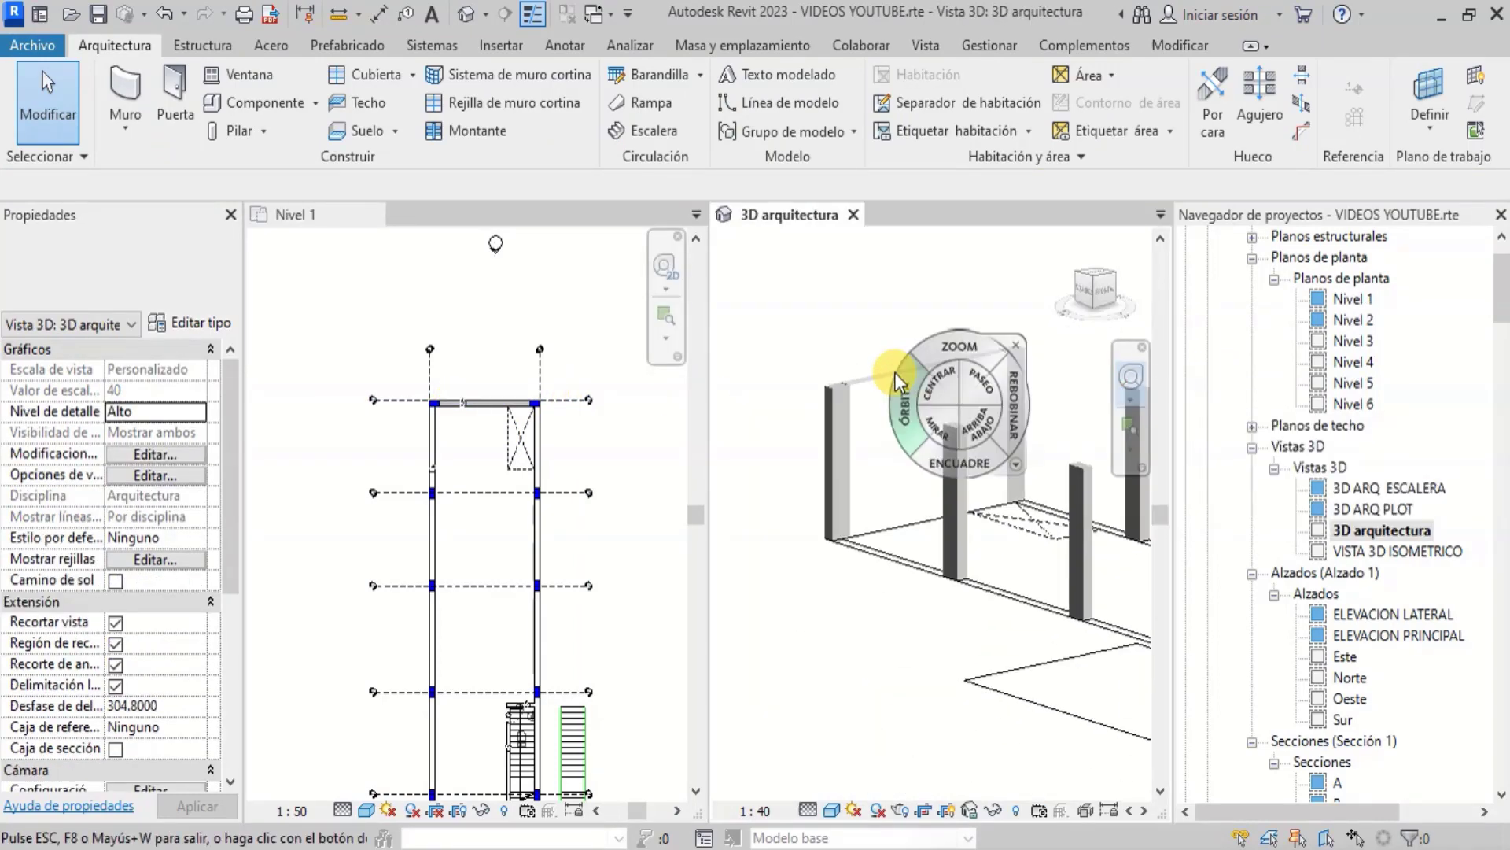
scroll(882, 428, down, 2)
drag(893, 442, 779, 409)
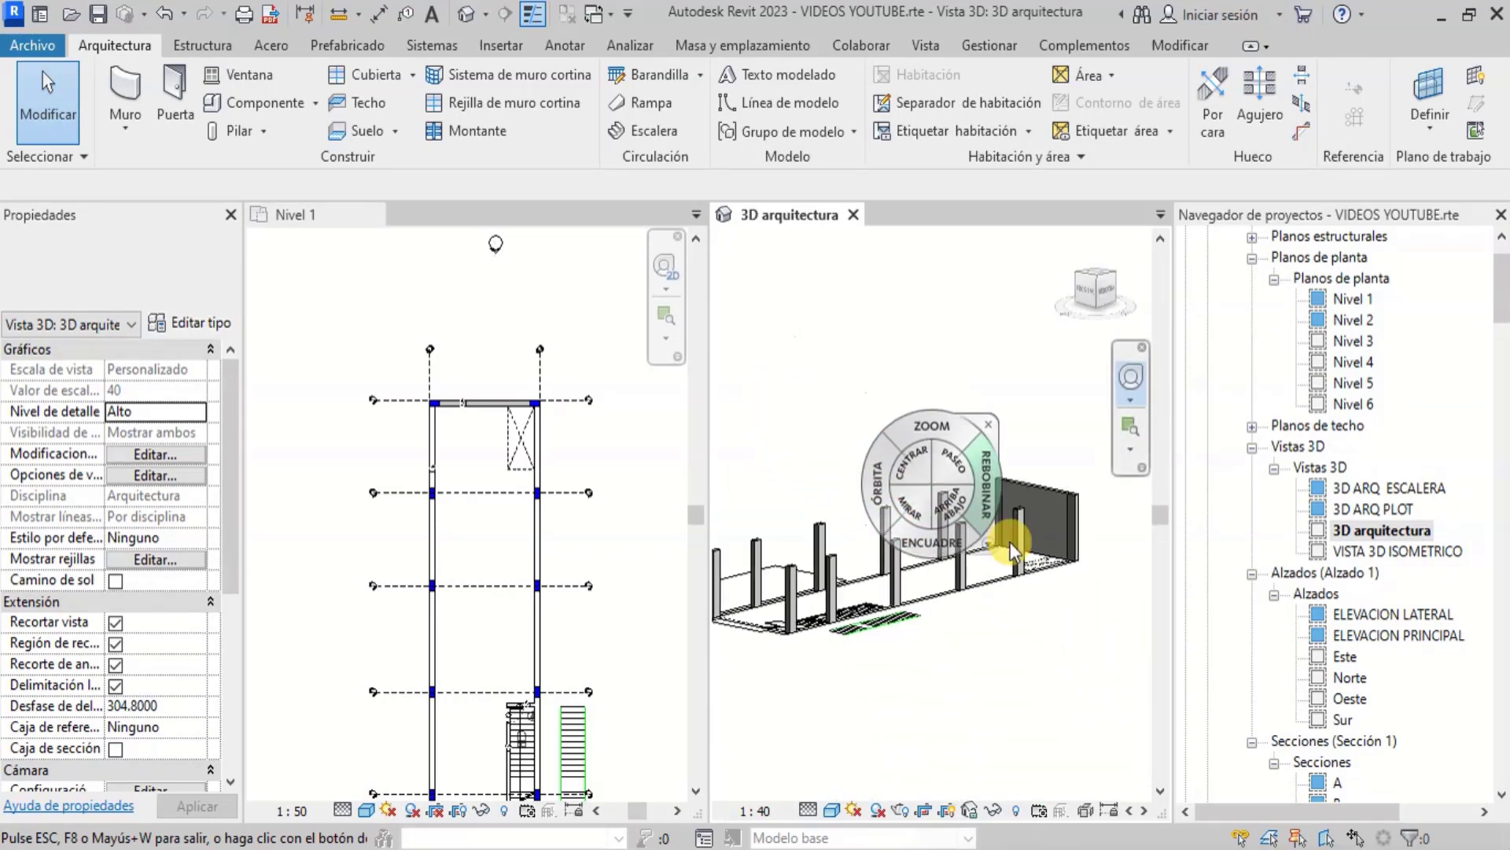
click(1026, 512)
key(Escape)
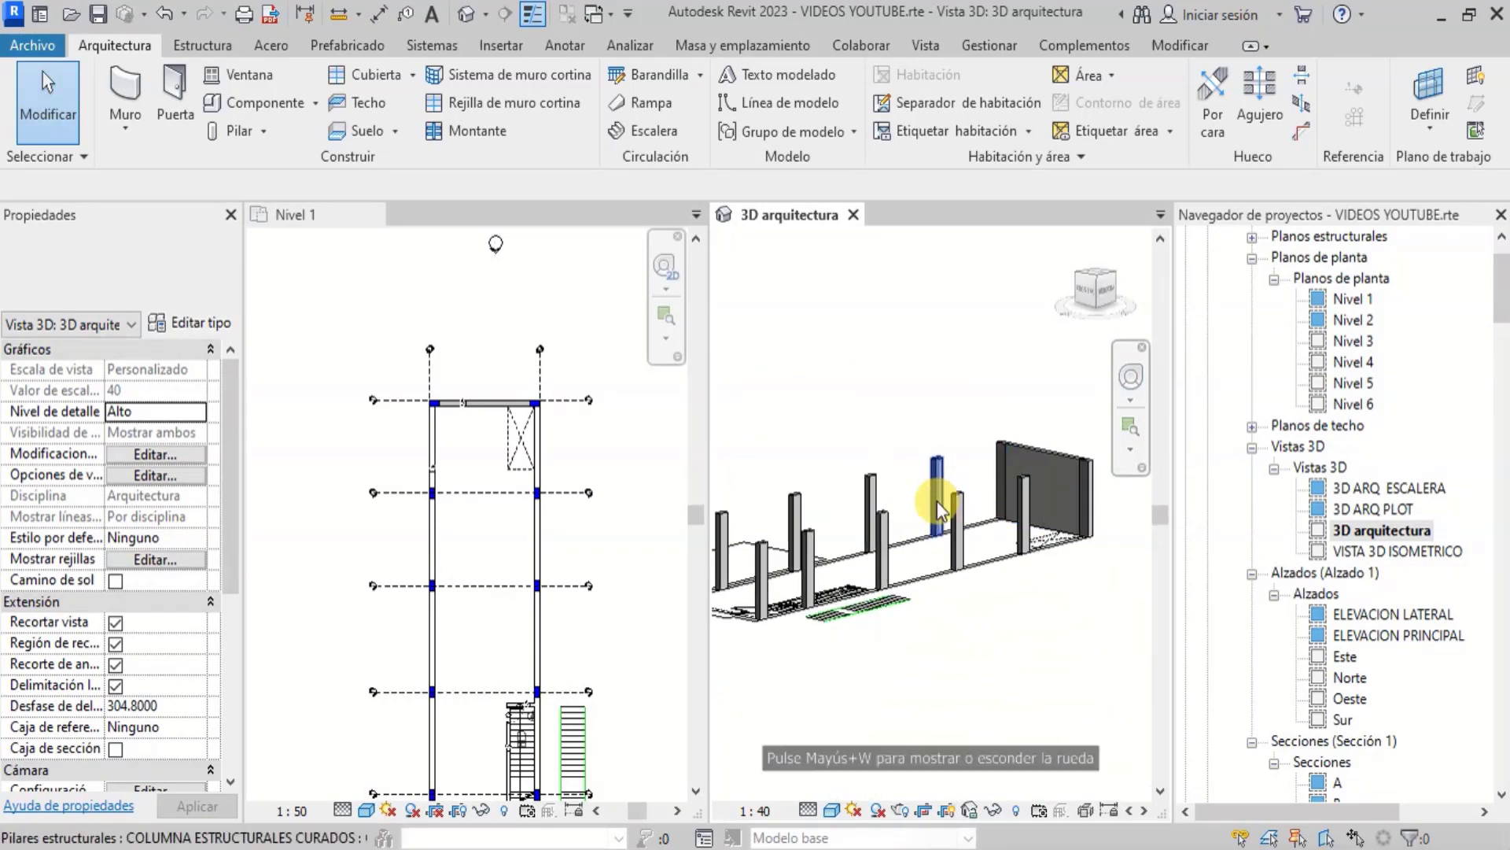
scroll(1023, 484, up, 3)
scroll(1023, 484, down, 2)
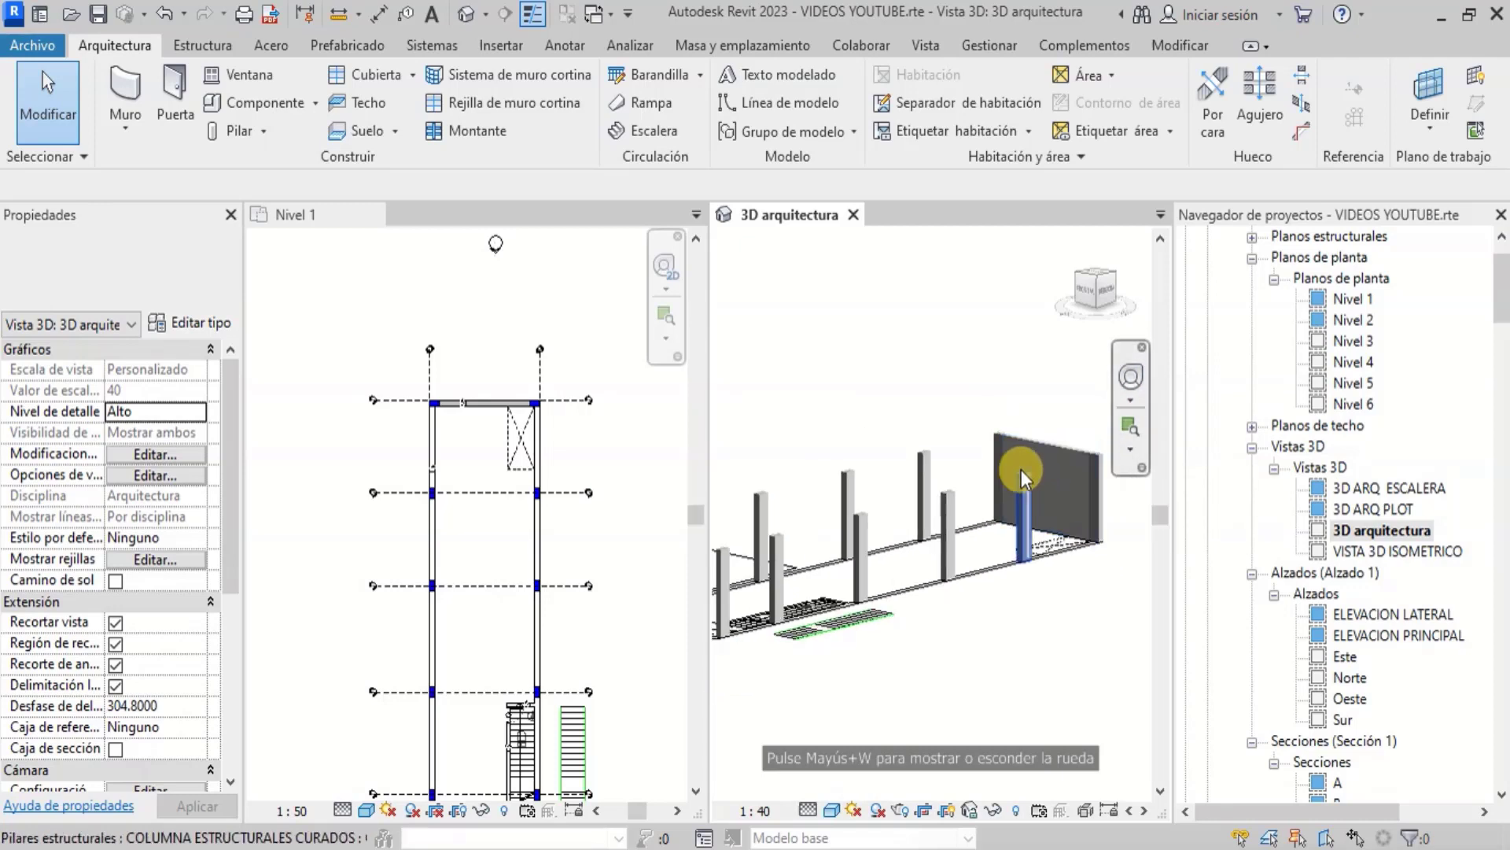
Start an architectural wall in the Nivel 1 plan from the lower outer corner of the column at grids 1 and B
click(488, 319)
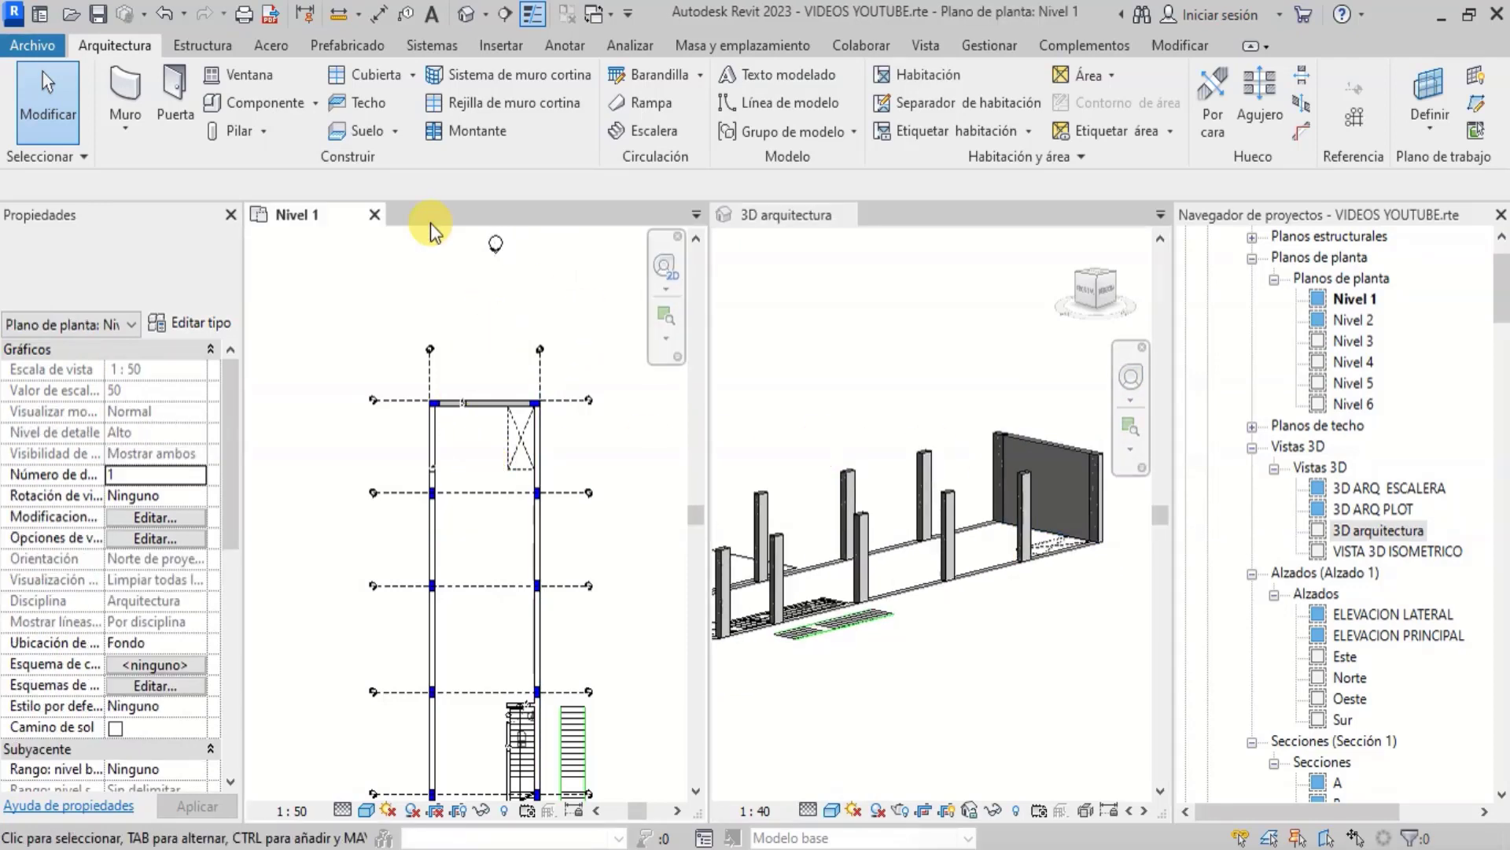
click(134, 129)
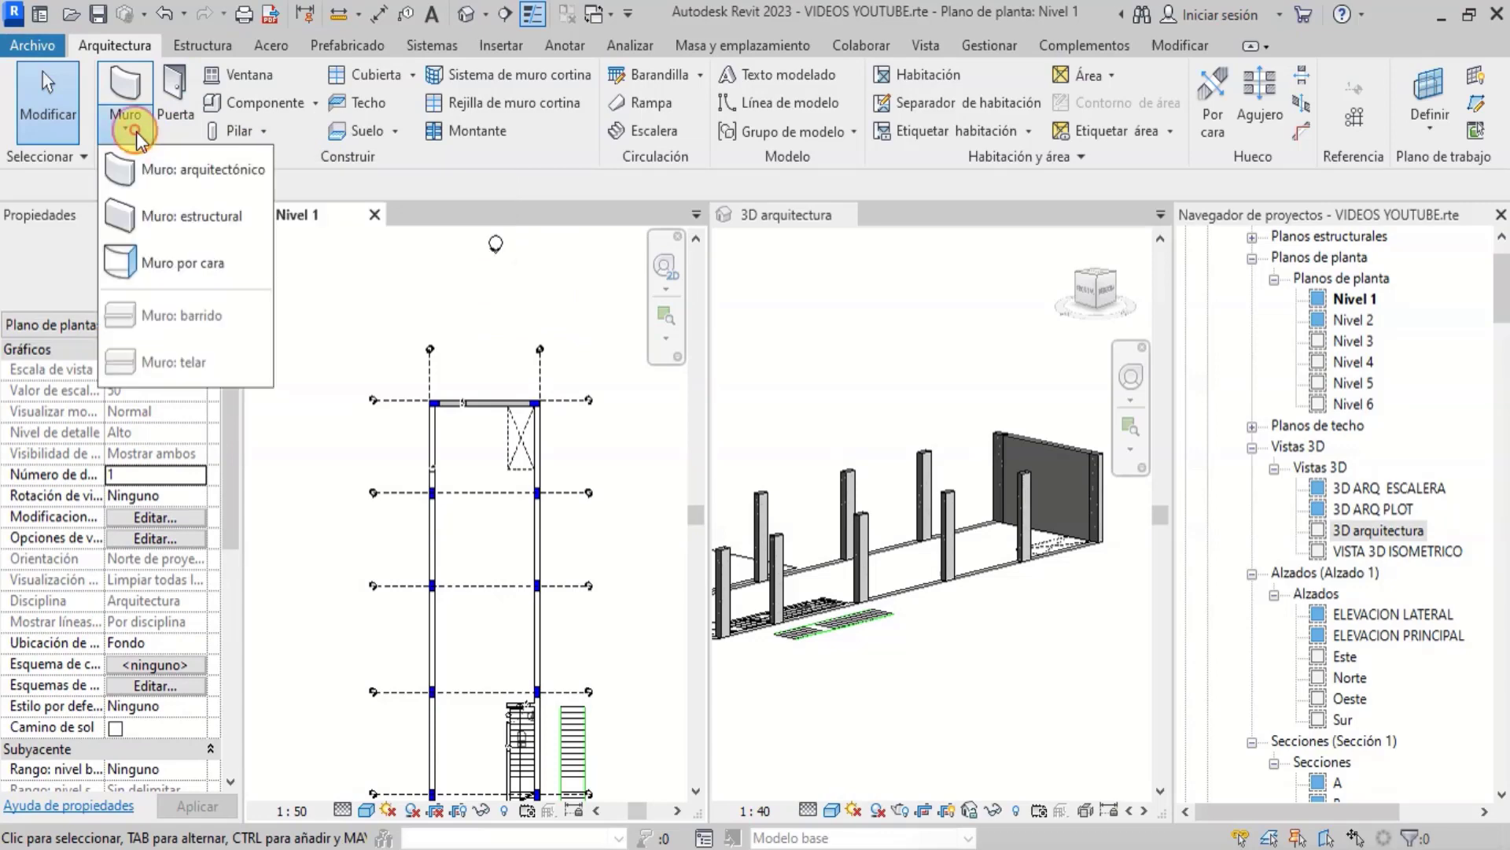
click(157, 183)
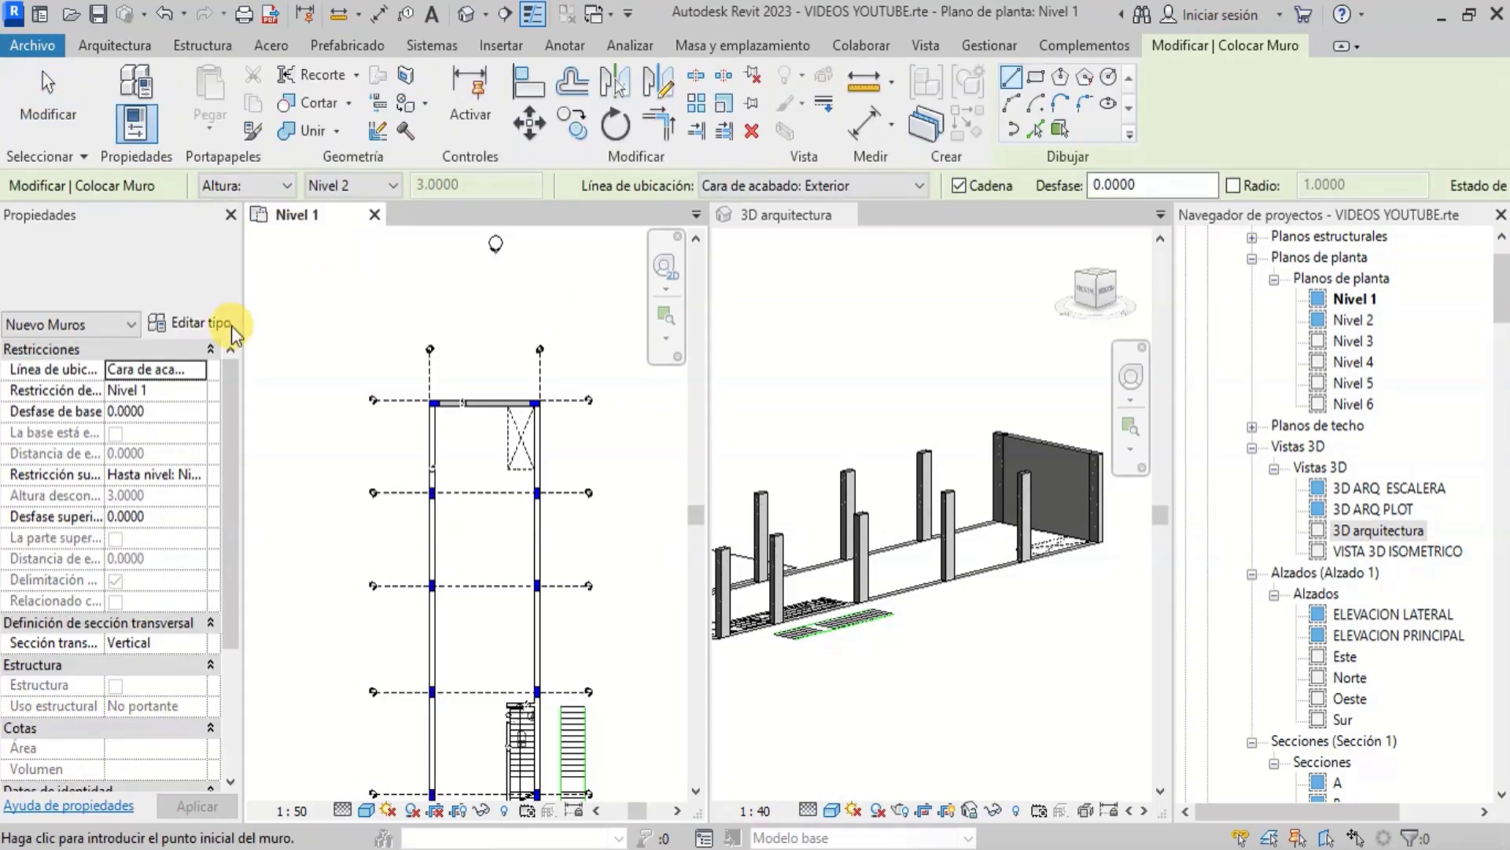
click(209, 288)
click(215, 289)
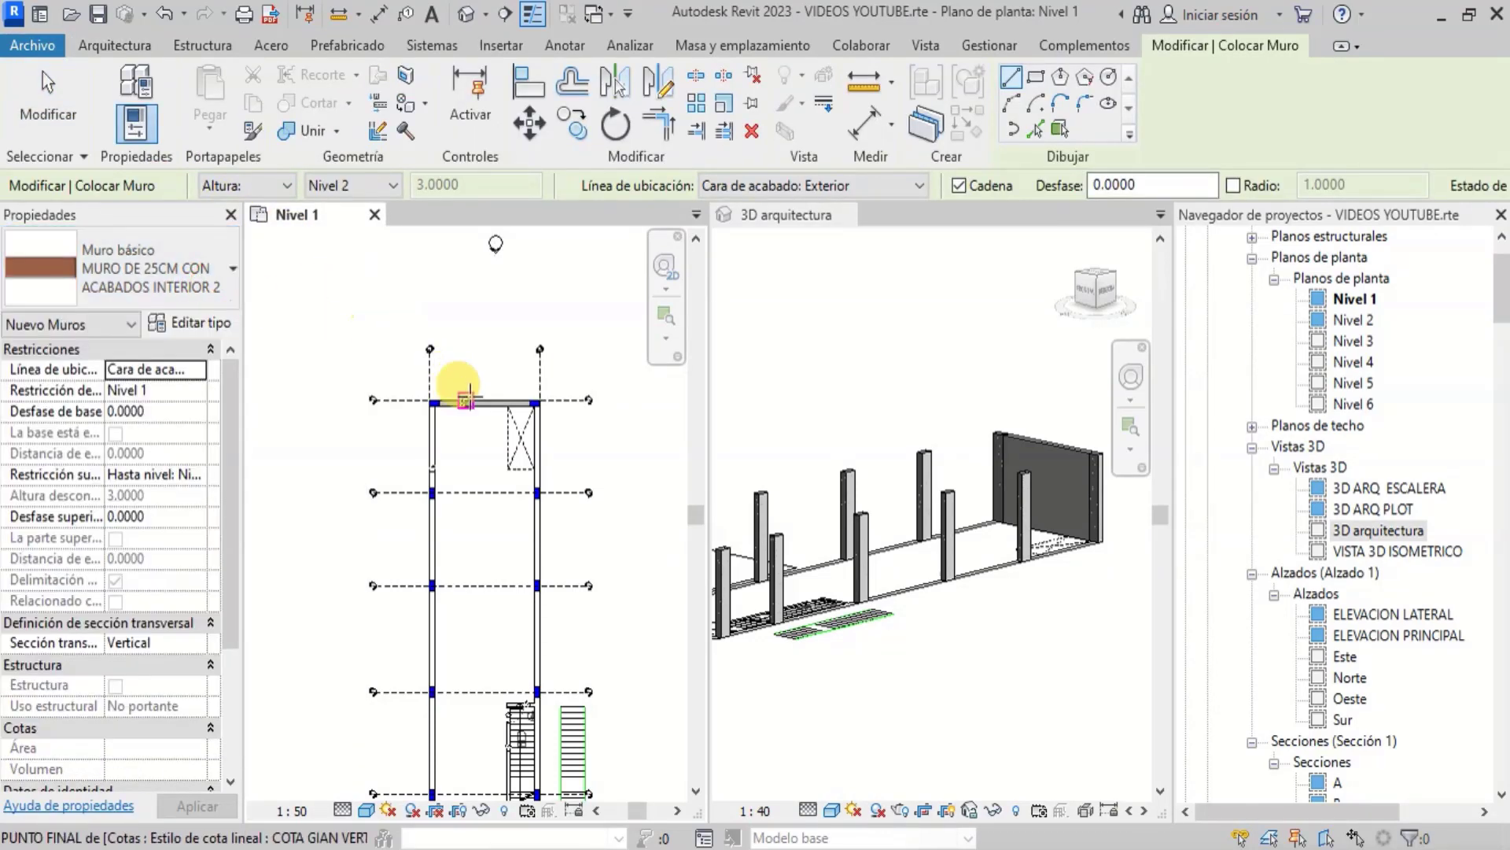
scroll(521, 413, up, 2)
scroll(629, 378, up, 2)
scroll(491, 423, up, 2)
scroll(464, 419, up, 2)
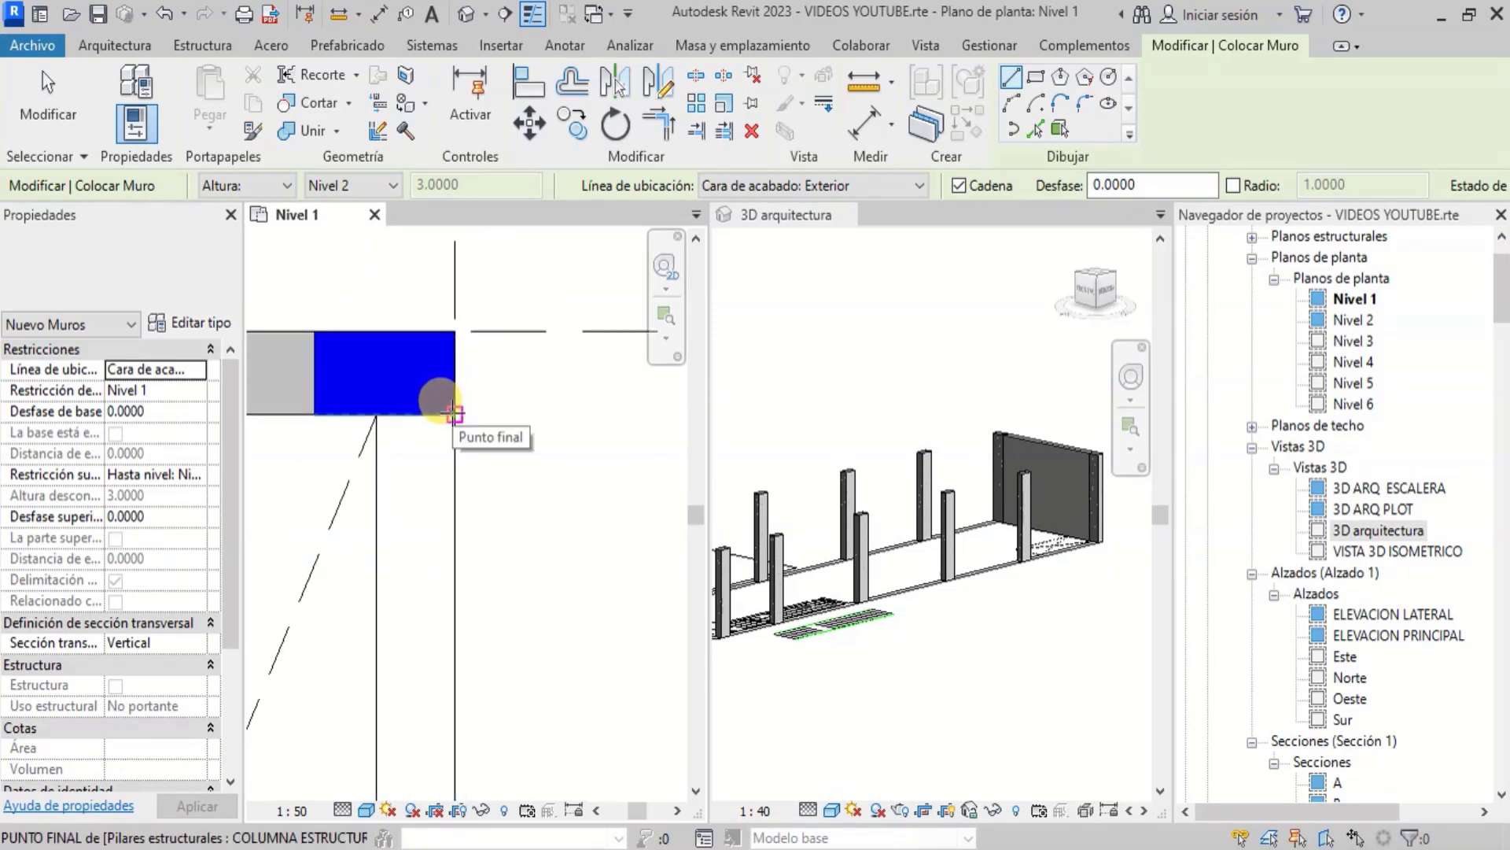
click(455, 413)
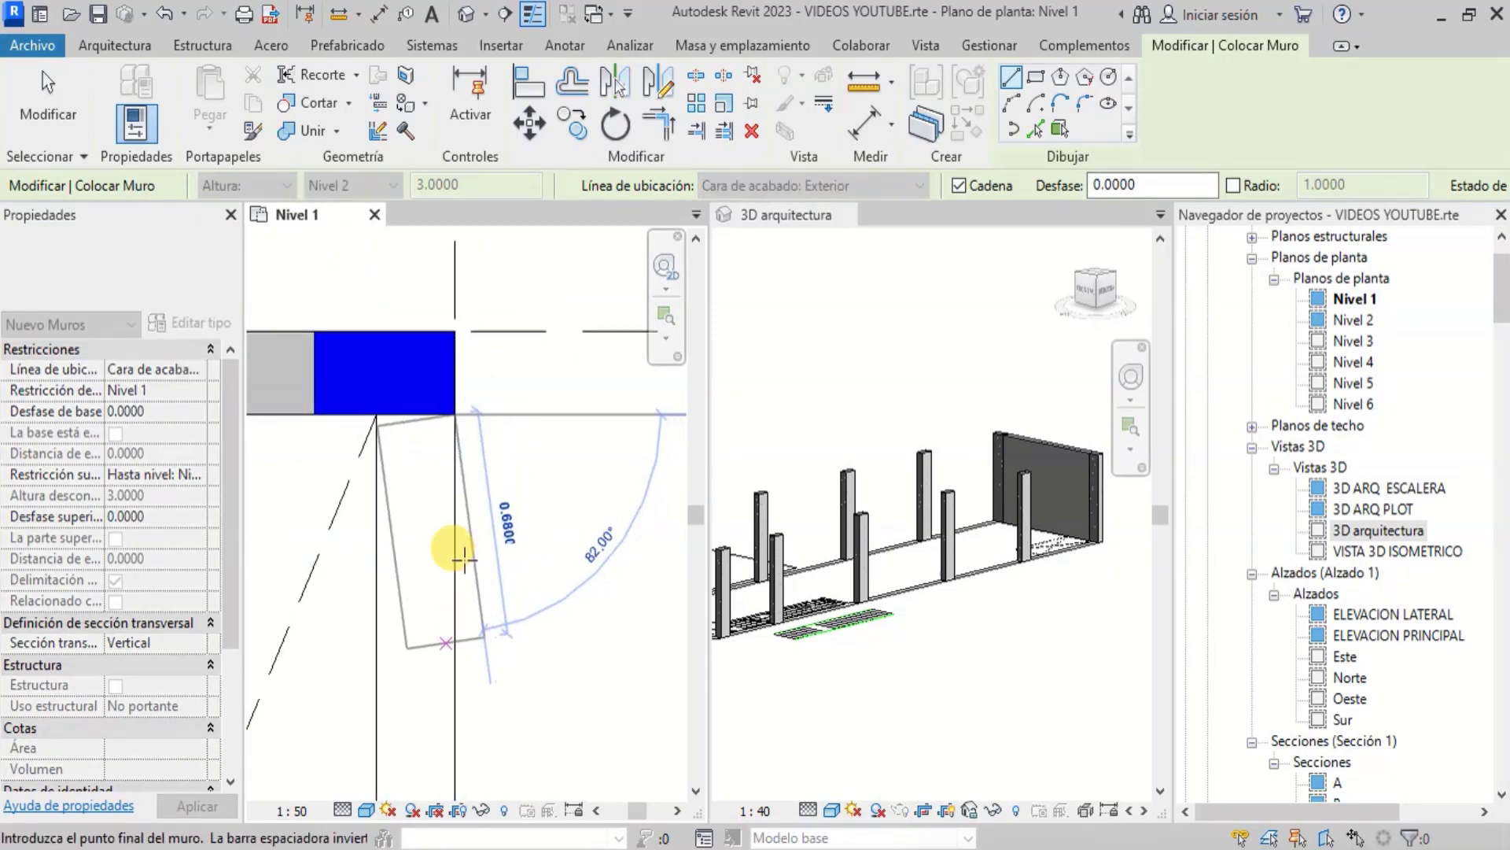
Run the wall straight along grid B to the lower outer corner of the corner column at grid 6
scroll(438, 391, down, 1)
scroll(472, 346, down, 3)
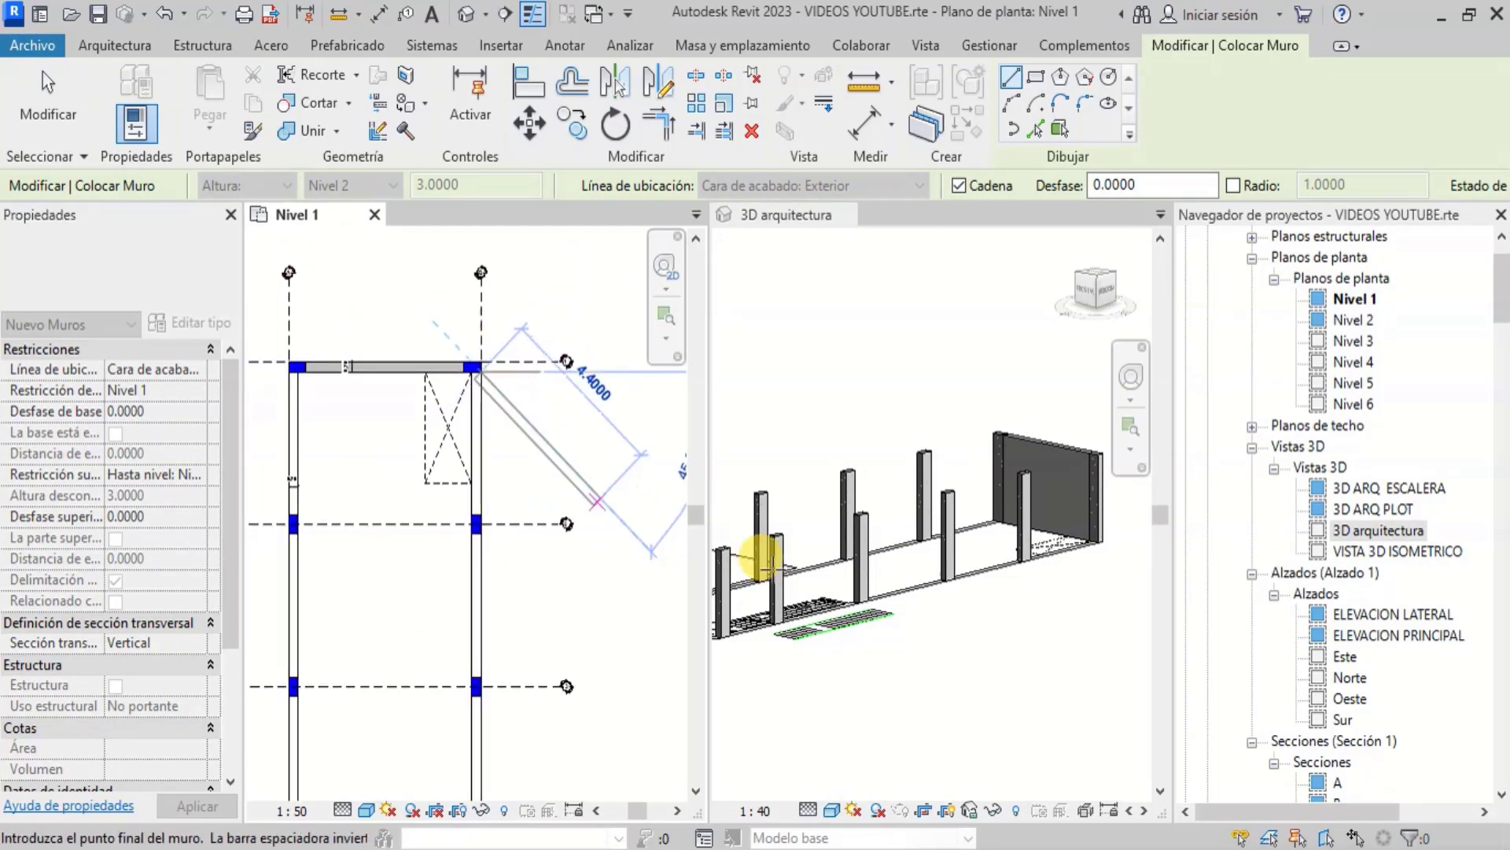
scroll(1005, 478, up, 2)
scroll(1004, 475, down, 2)
scroll(877, 398, down, 2)
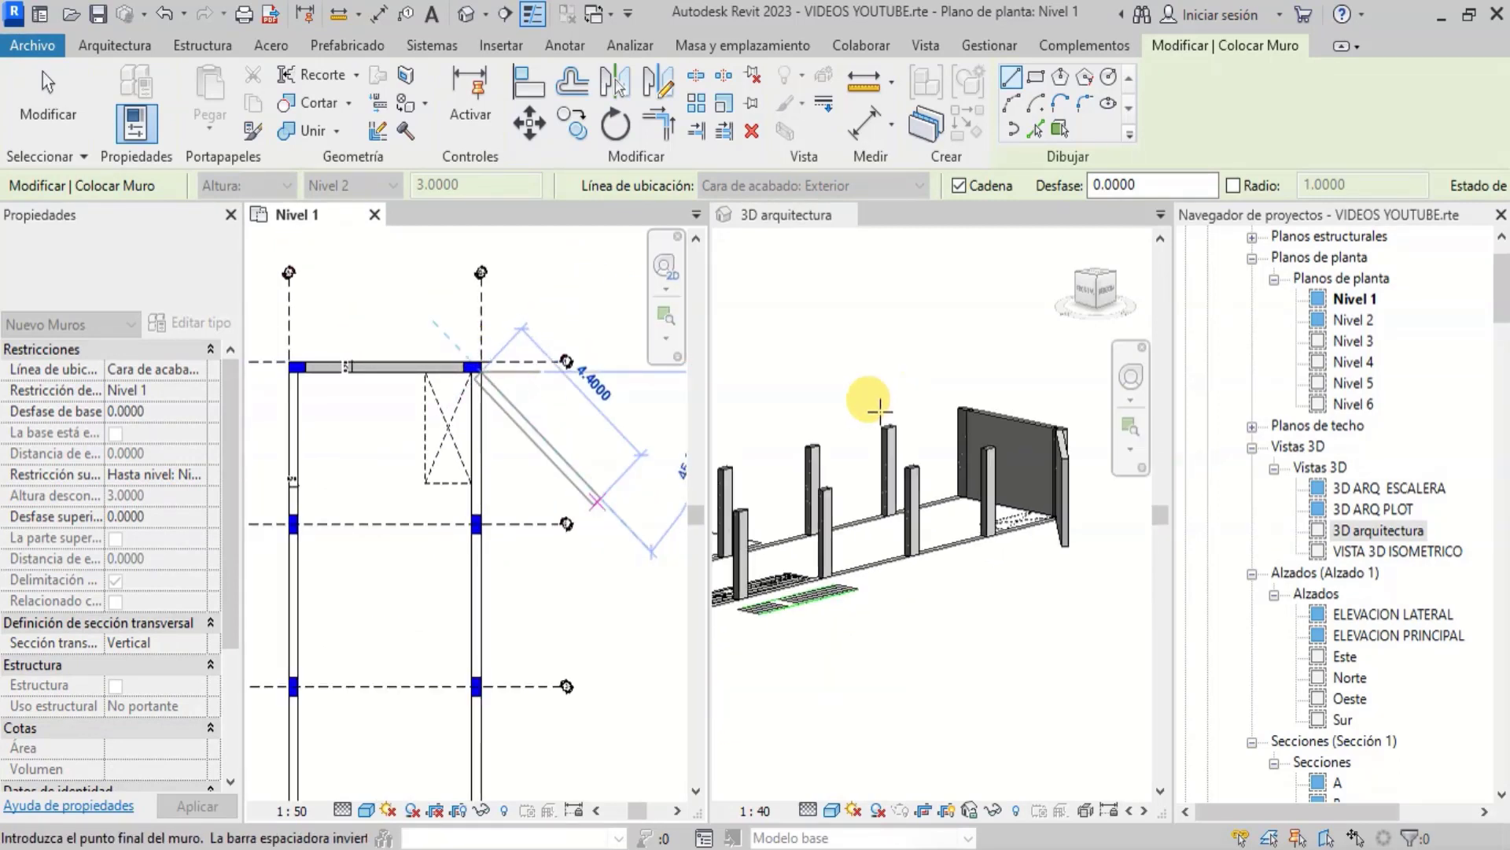
scroll(468, 436, down, 2)
scroll(472, 669, up, 3)
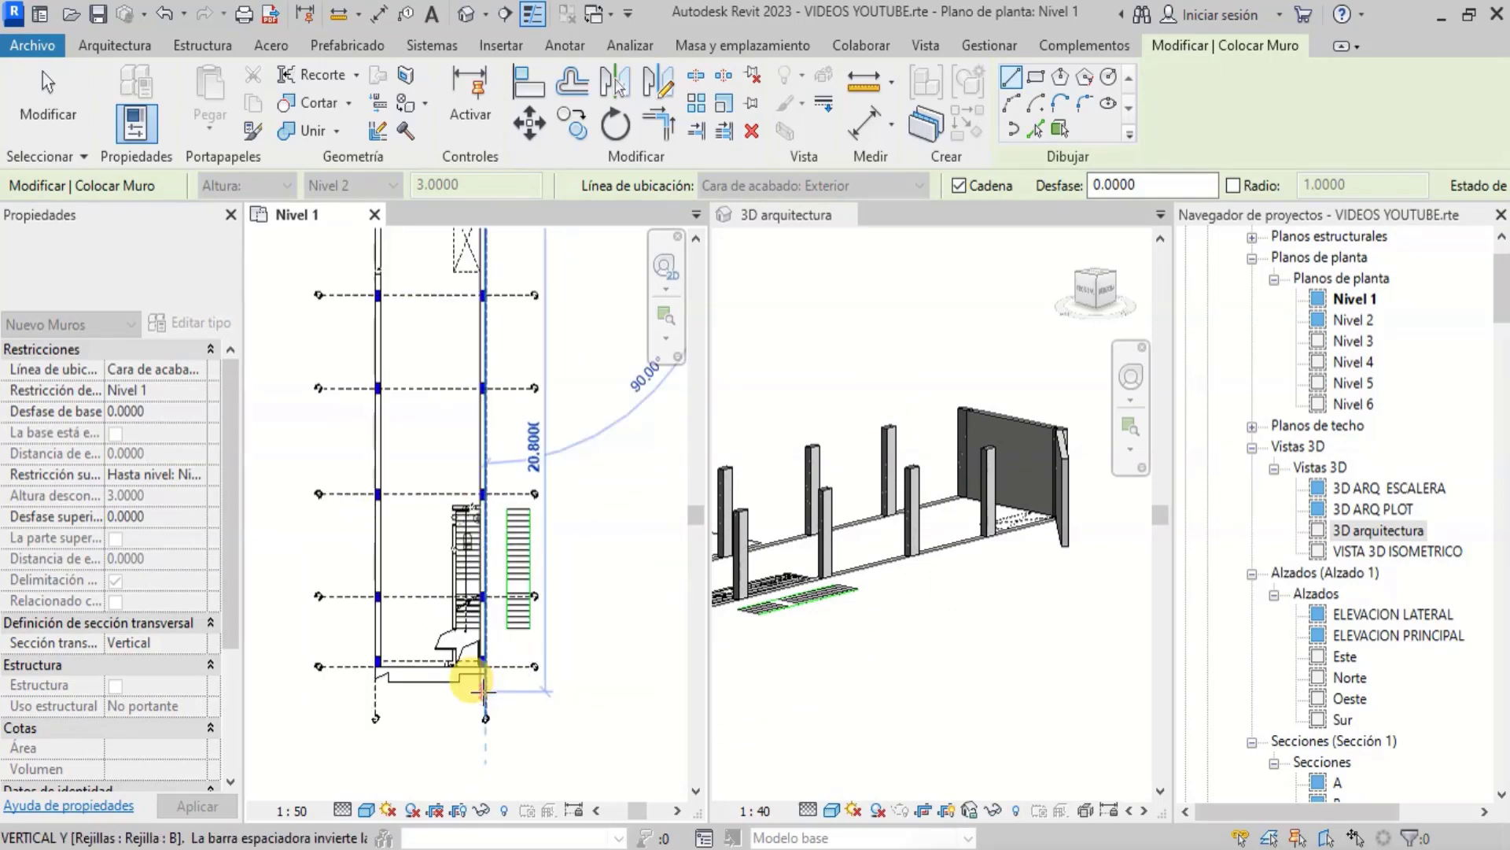
scroll(481, 665, up, 5)
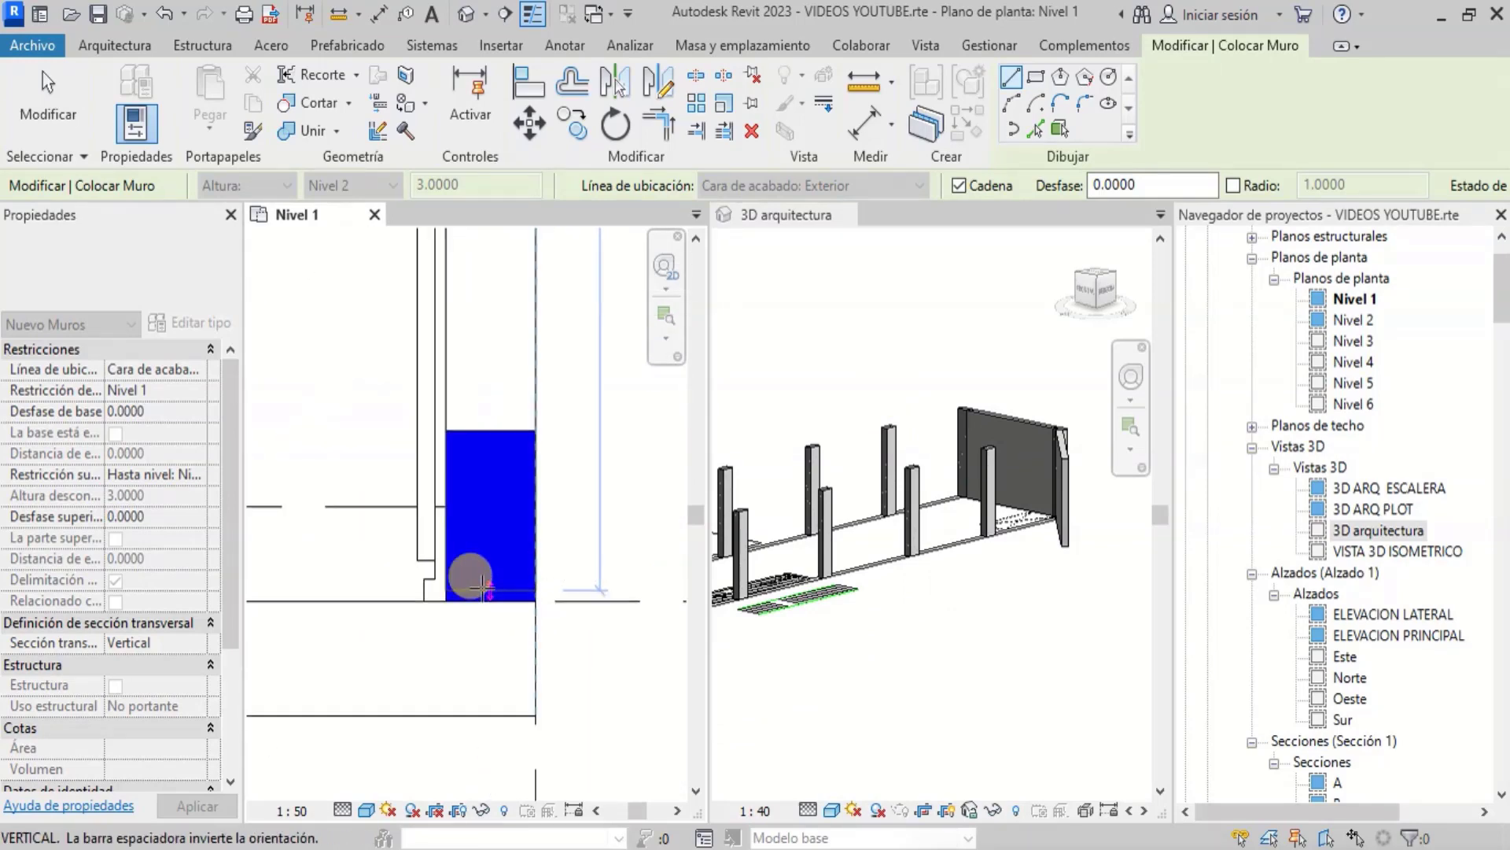
click(535, 600)
Continue the chained wall along grid 6 to the lower outer corner of the column at grid A
scroll(861, 527, up, 5)
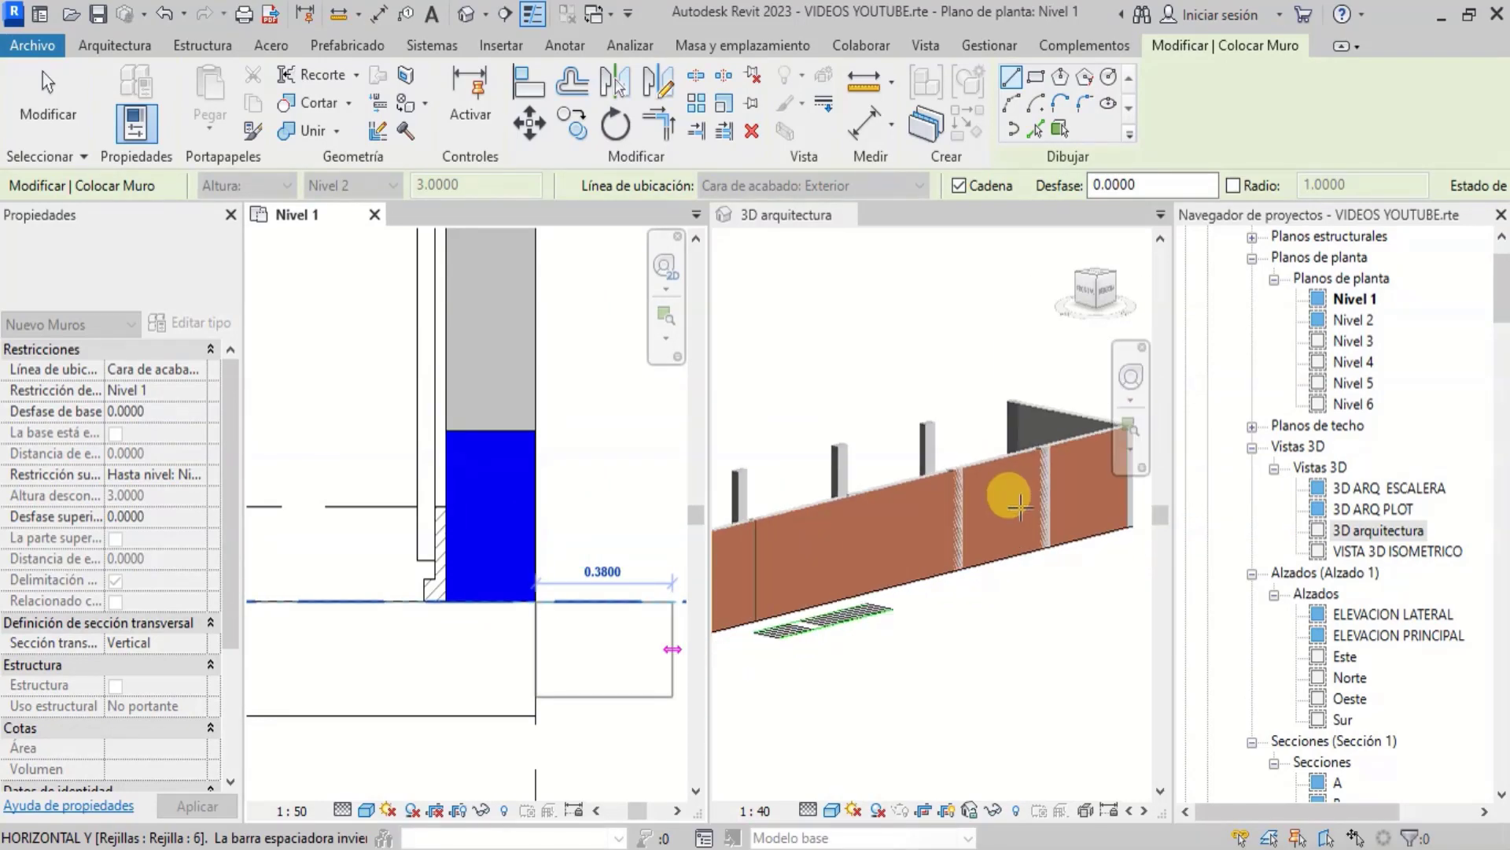
scroll(1007, 500, down, 5)
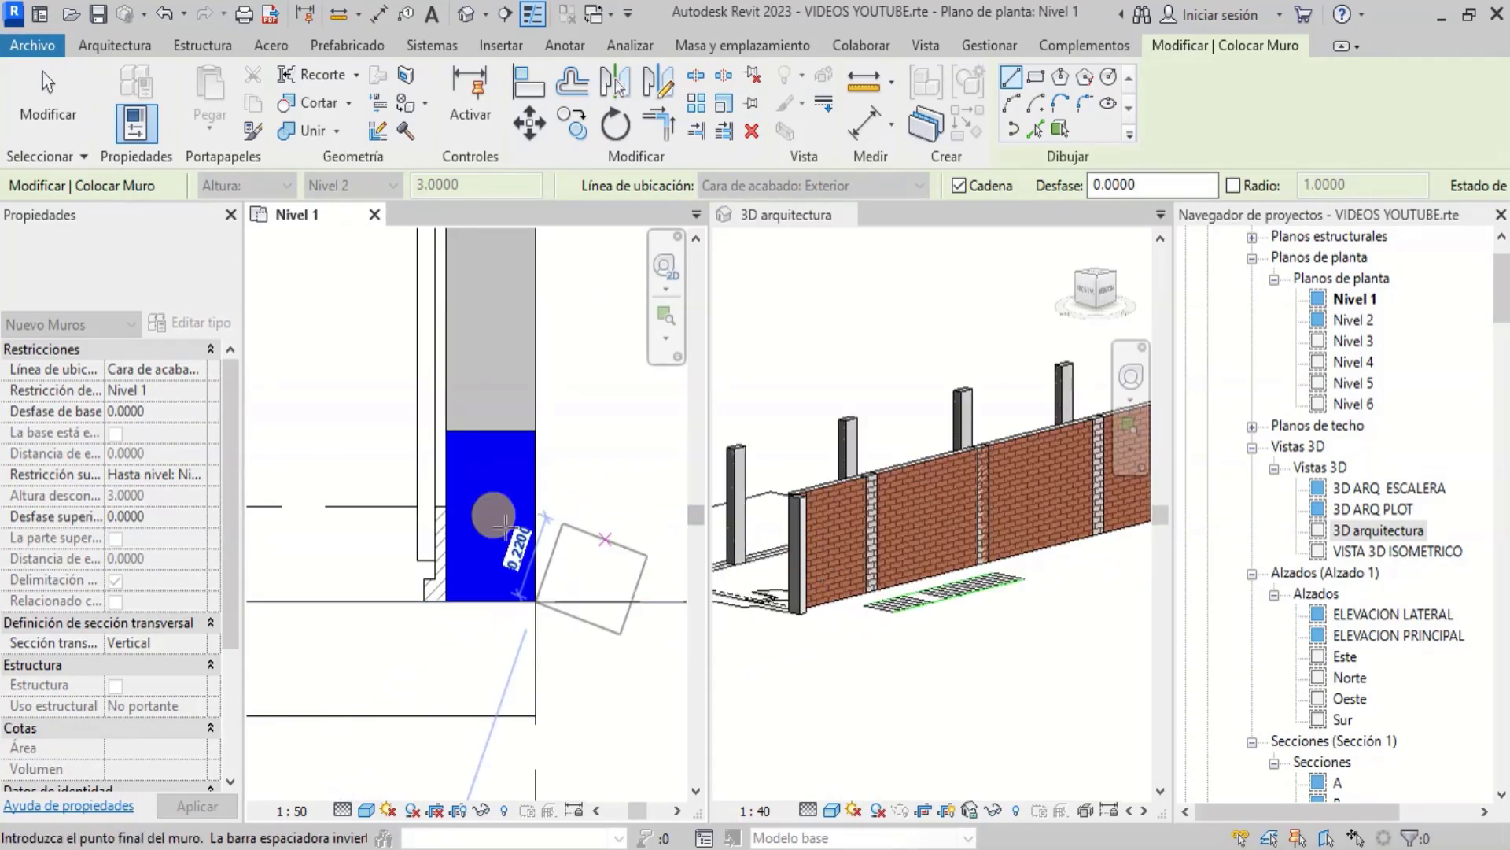
scroll(557, 592, down, 4)
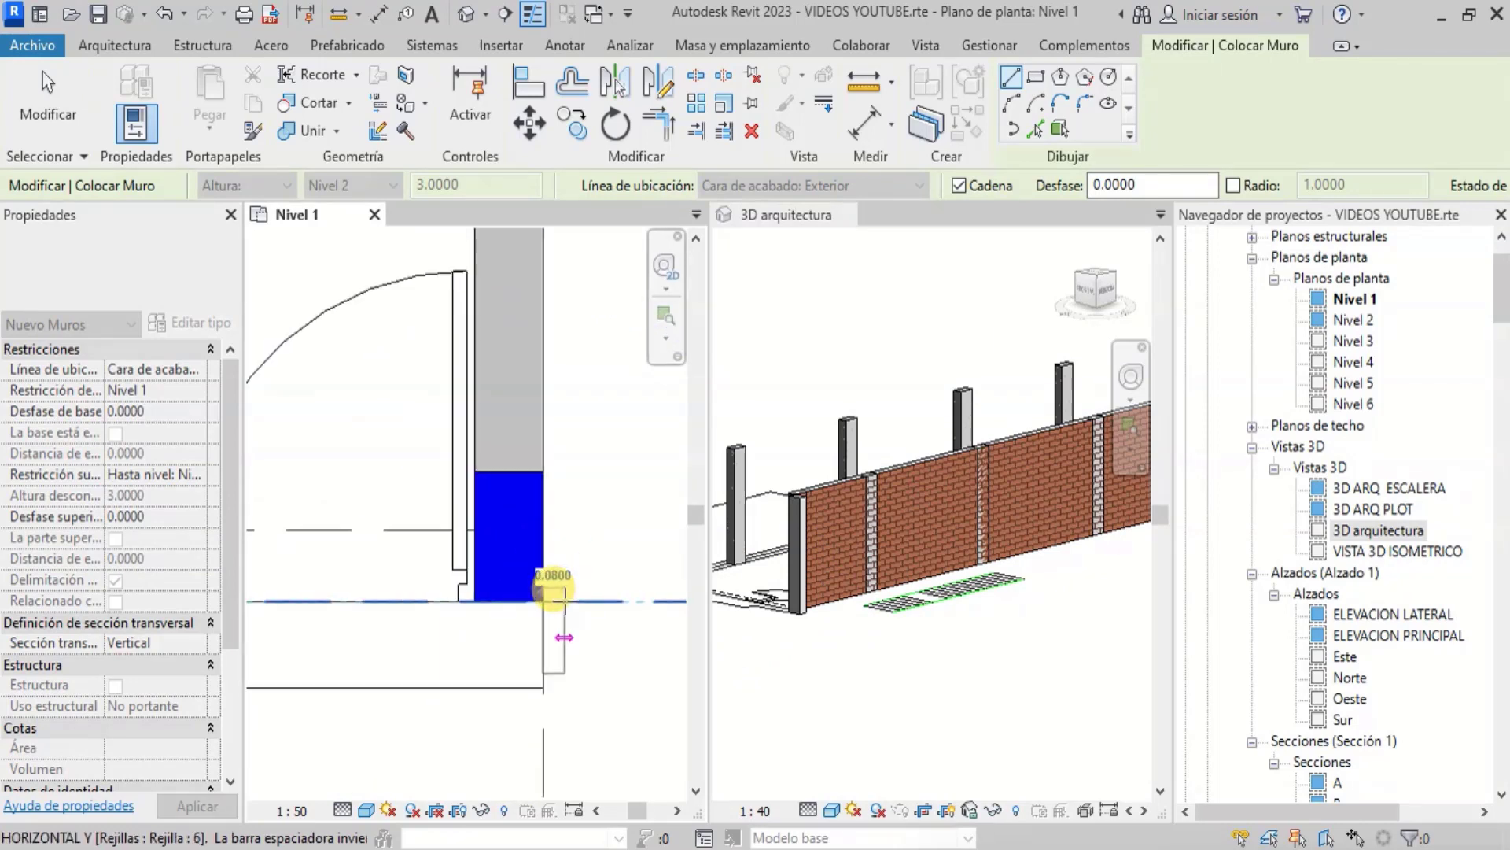
scroll(559, 590, down, 1)
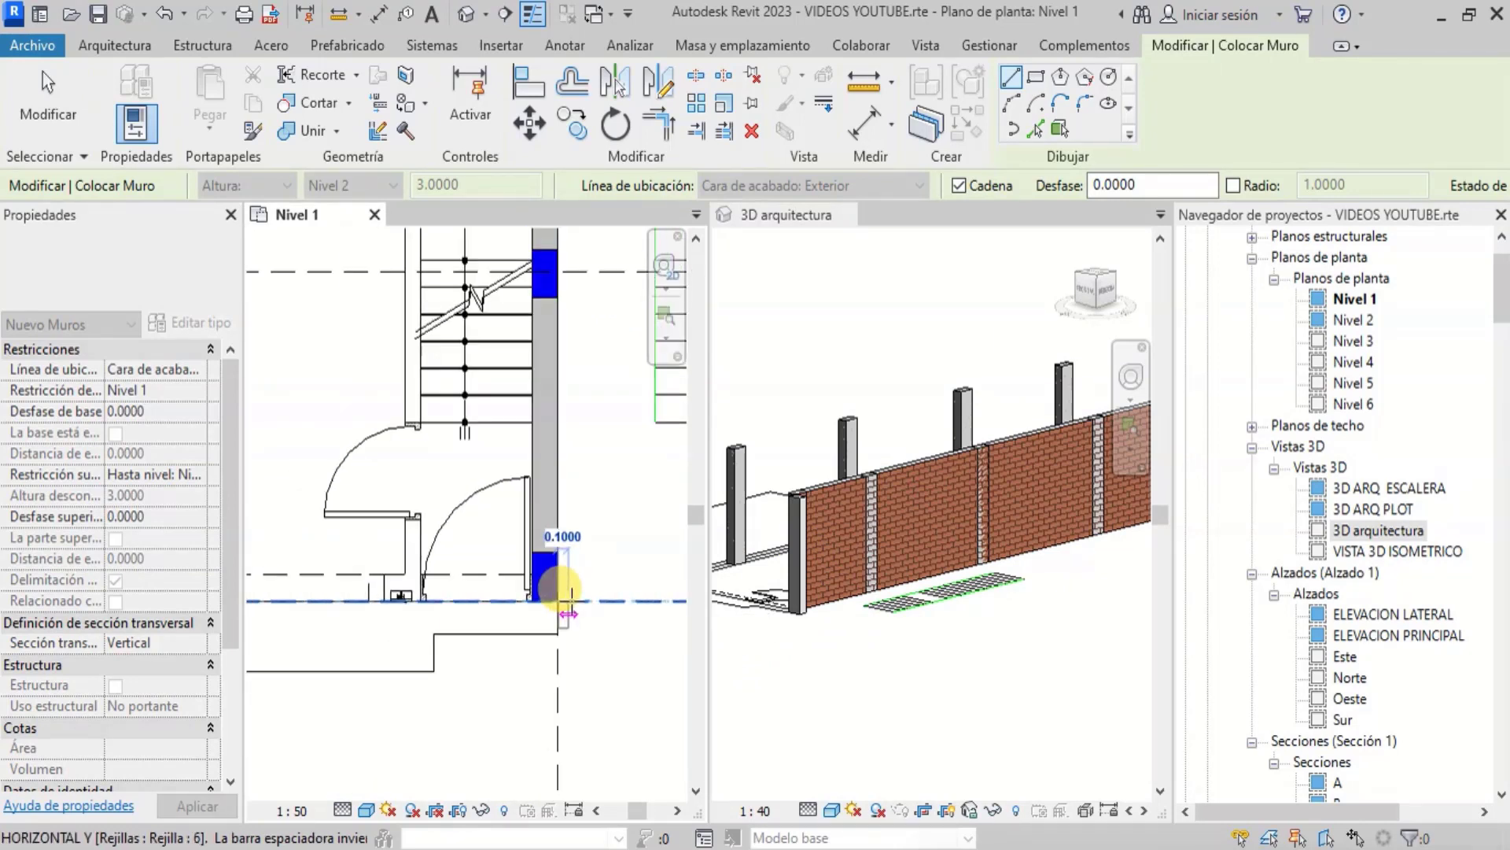
scroll(565, 592, down, 2)
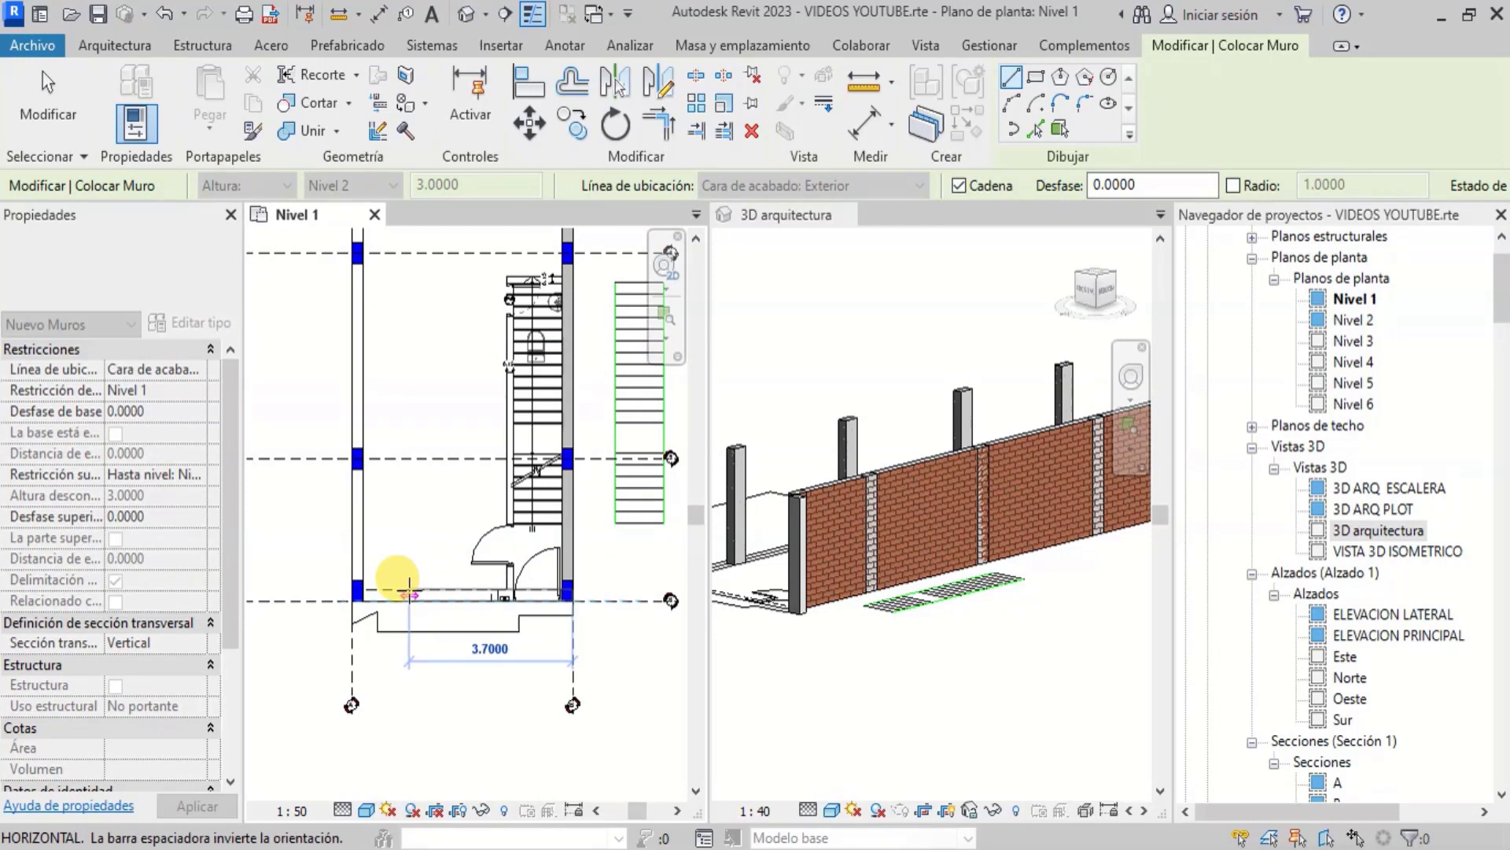
scroll(386, 581, up, 2)
scroll(338, 586, up, 3)
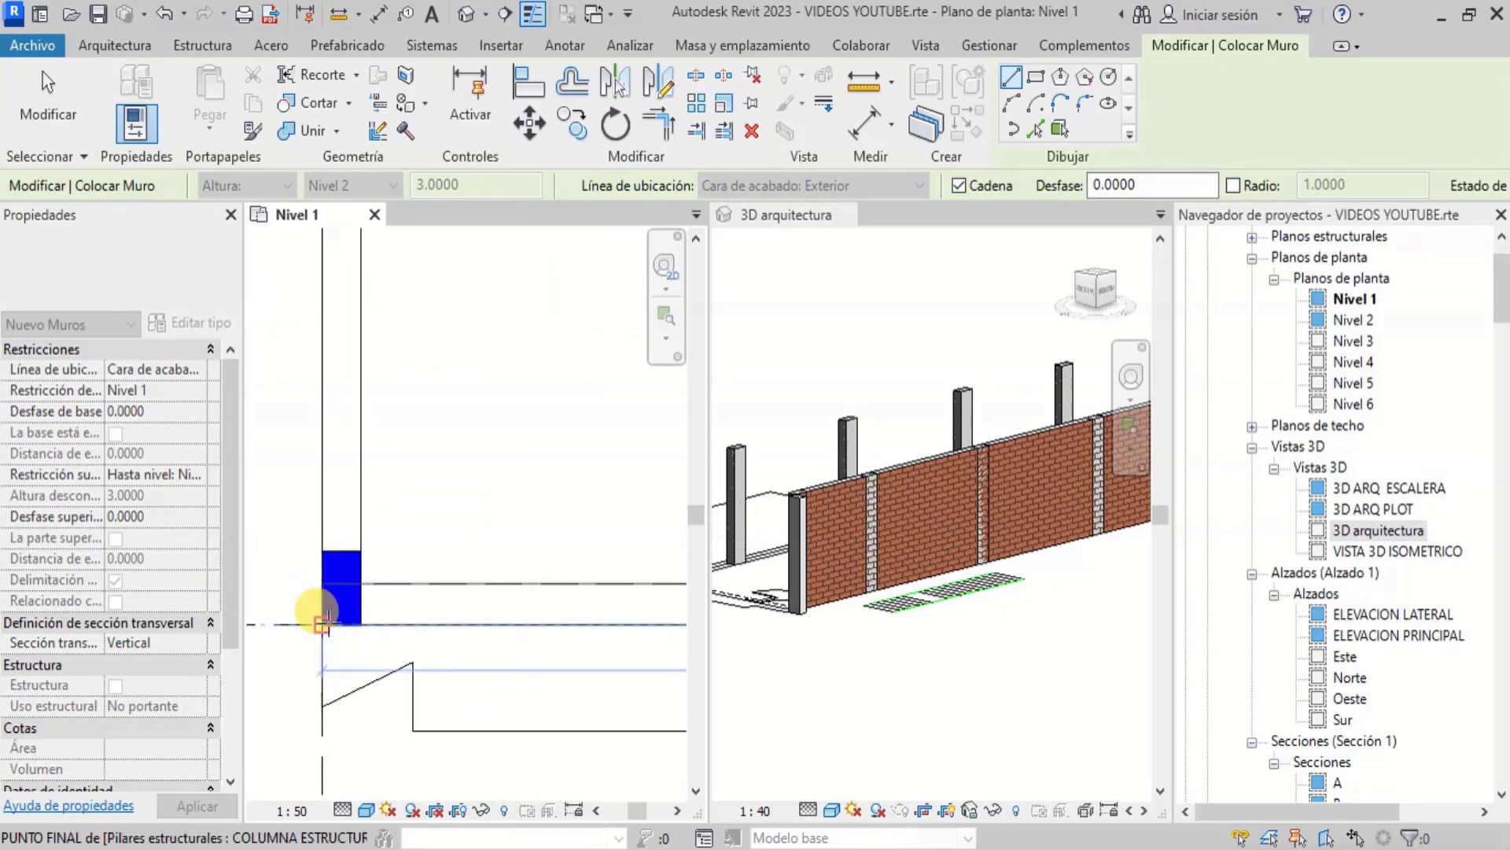
click(323, 624)
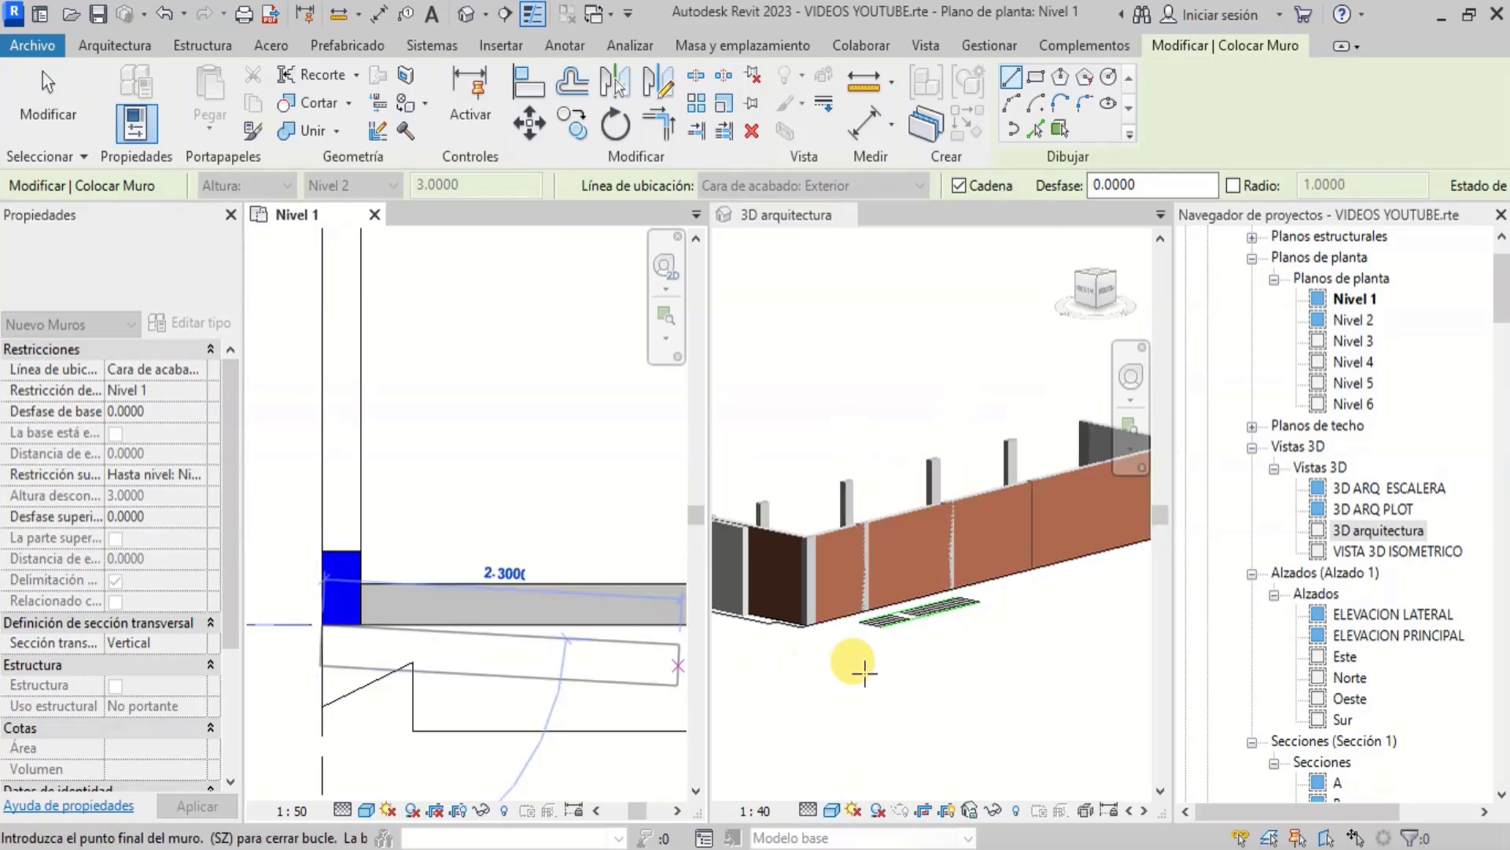
End the wall chain and orbit the 3D arquitectura view to examine the long side along grid A
scroll(732, 587, up, 3)
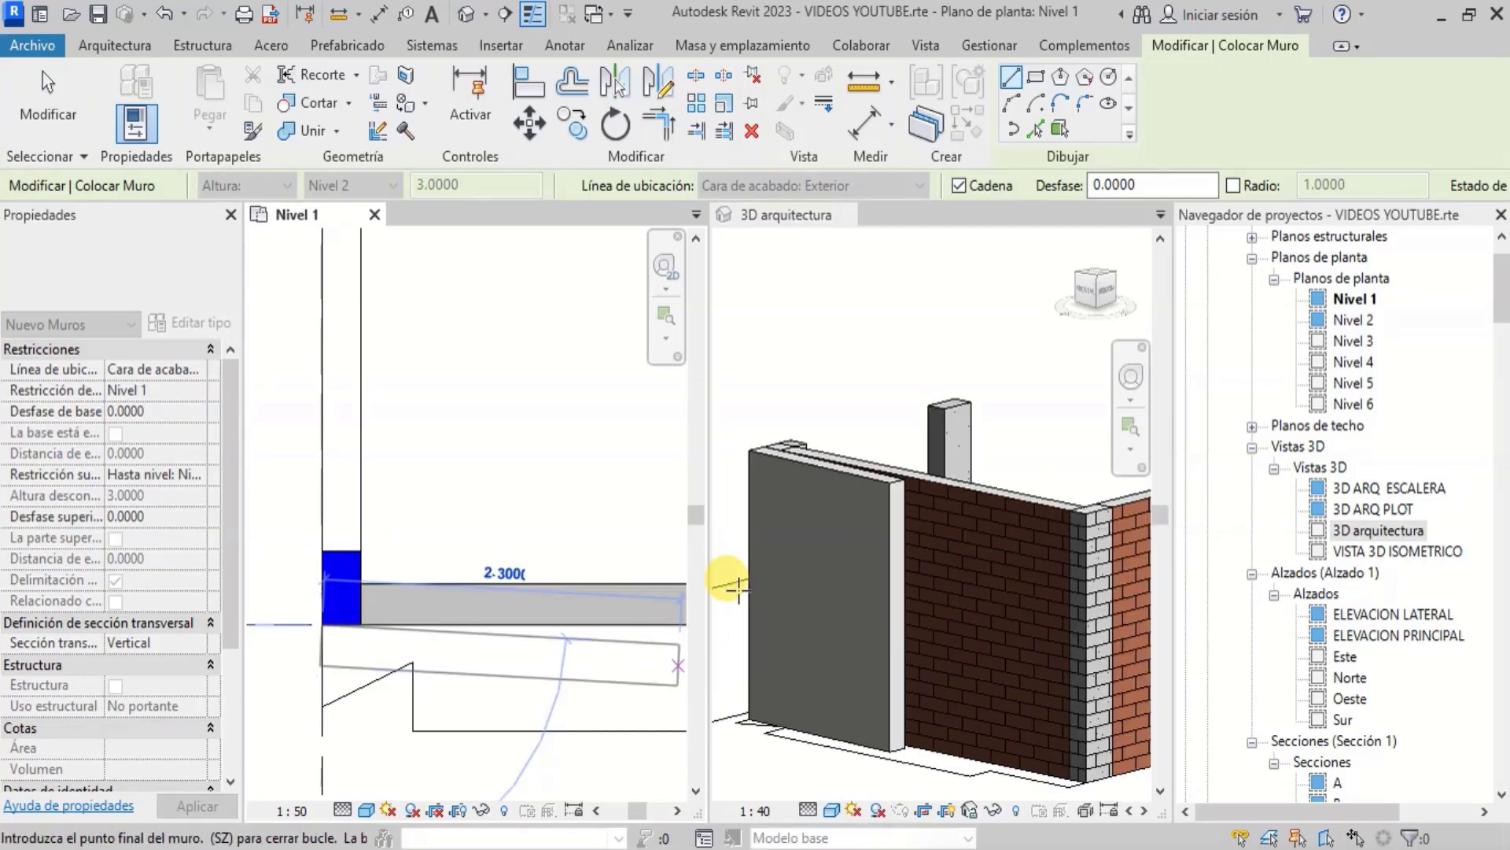
scroll(848, 609, down, 5)
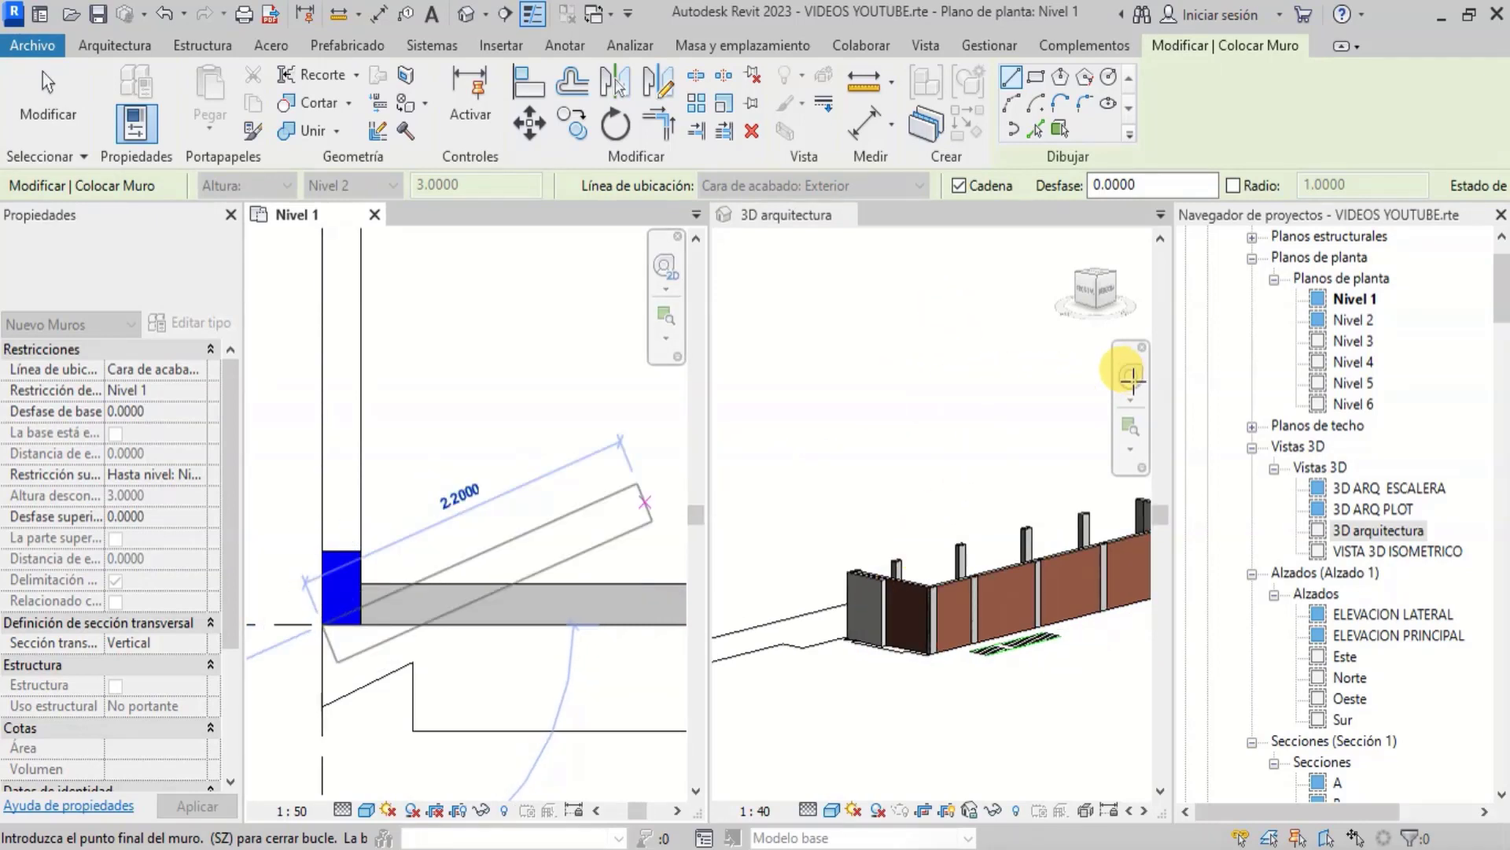
scroll(1125, 381, down, 2)
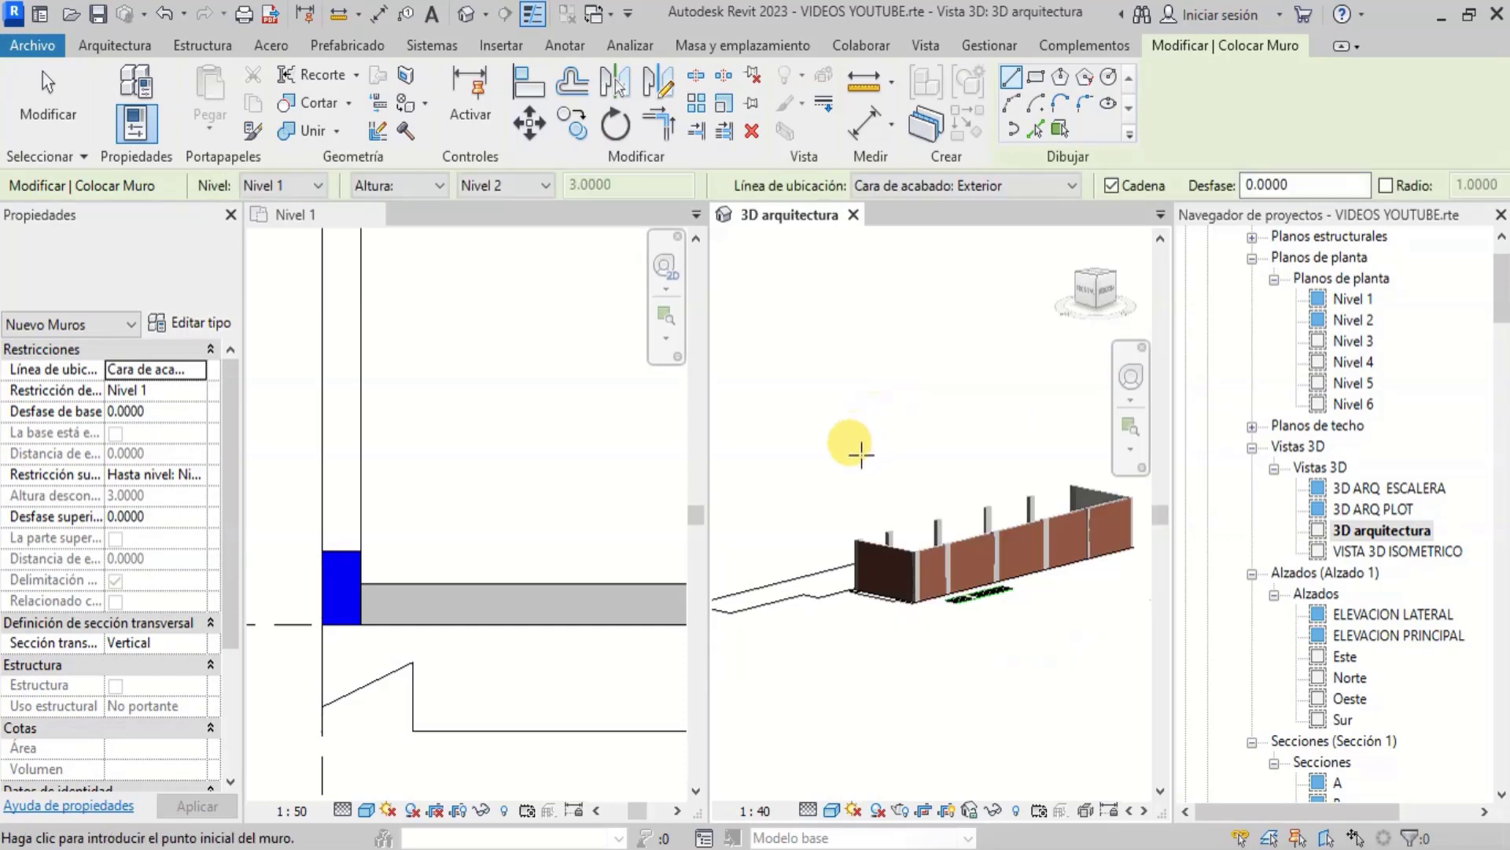
click(1135, 384)
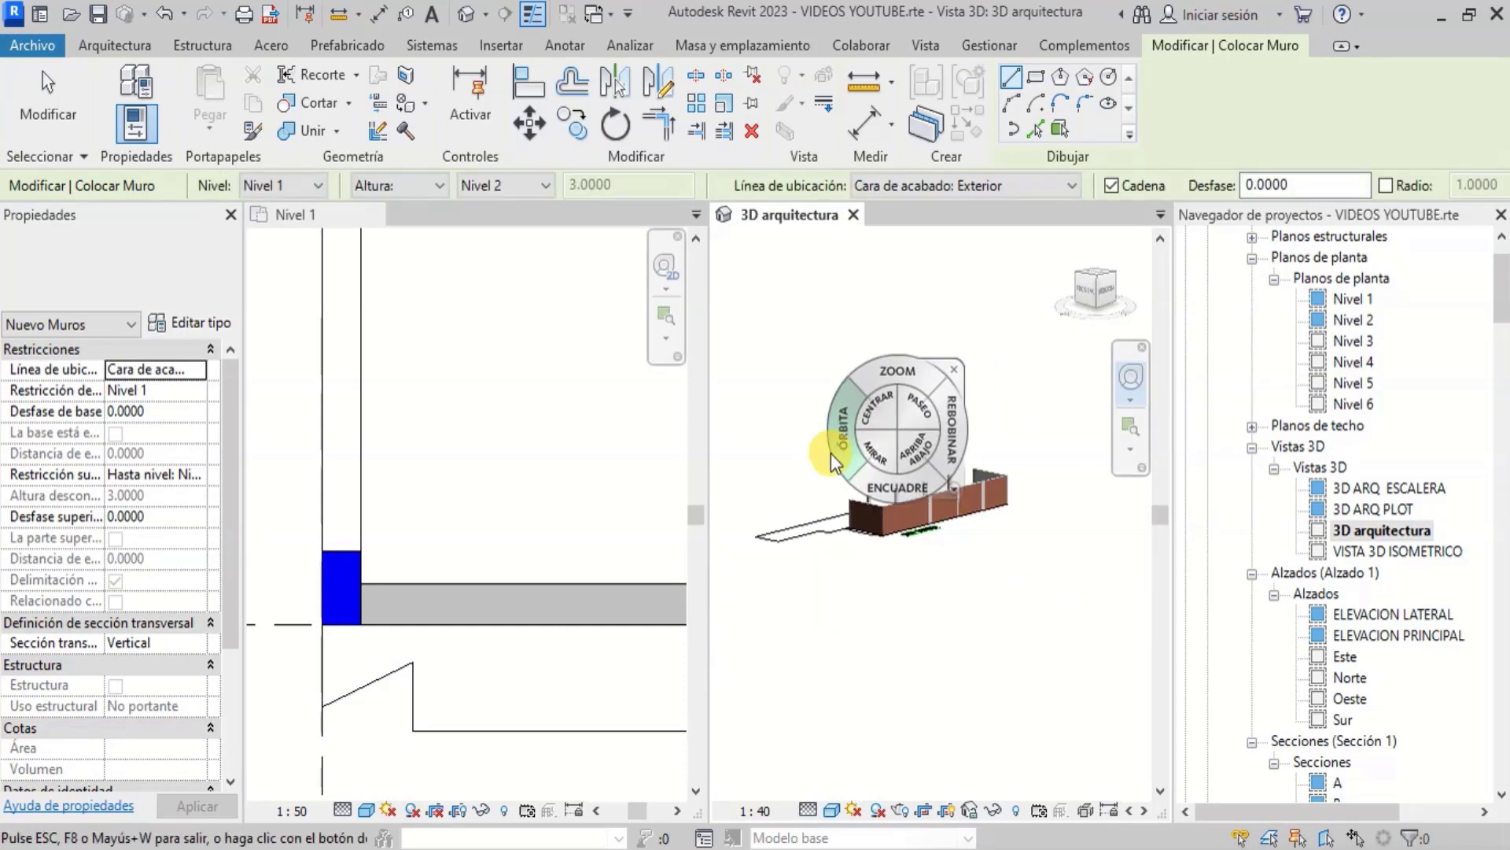
mouse_move(837, 435)
mouse_down()
mouse_move(989, 466)
mouse_move(979, 450)
mouse_move(966, 487)
mouse_move(808, 440)
mouse_move(881, 446)
mouse_move(891, 480)
mouse_move(818, 432)
mouse_up()
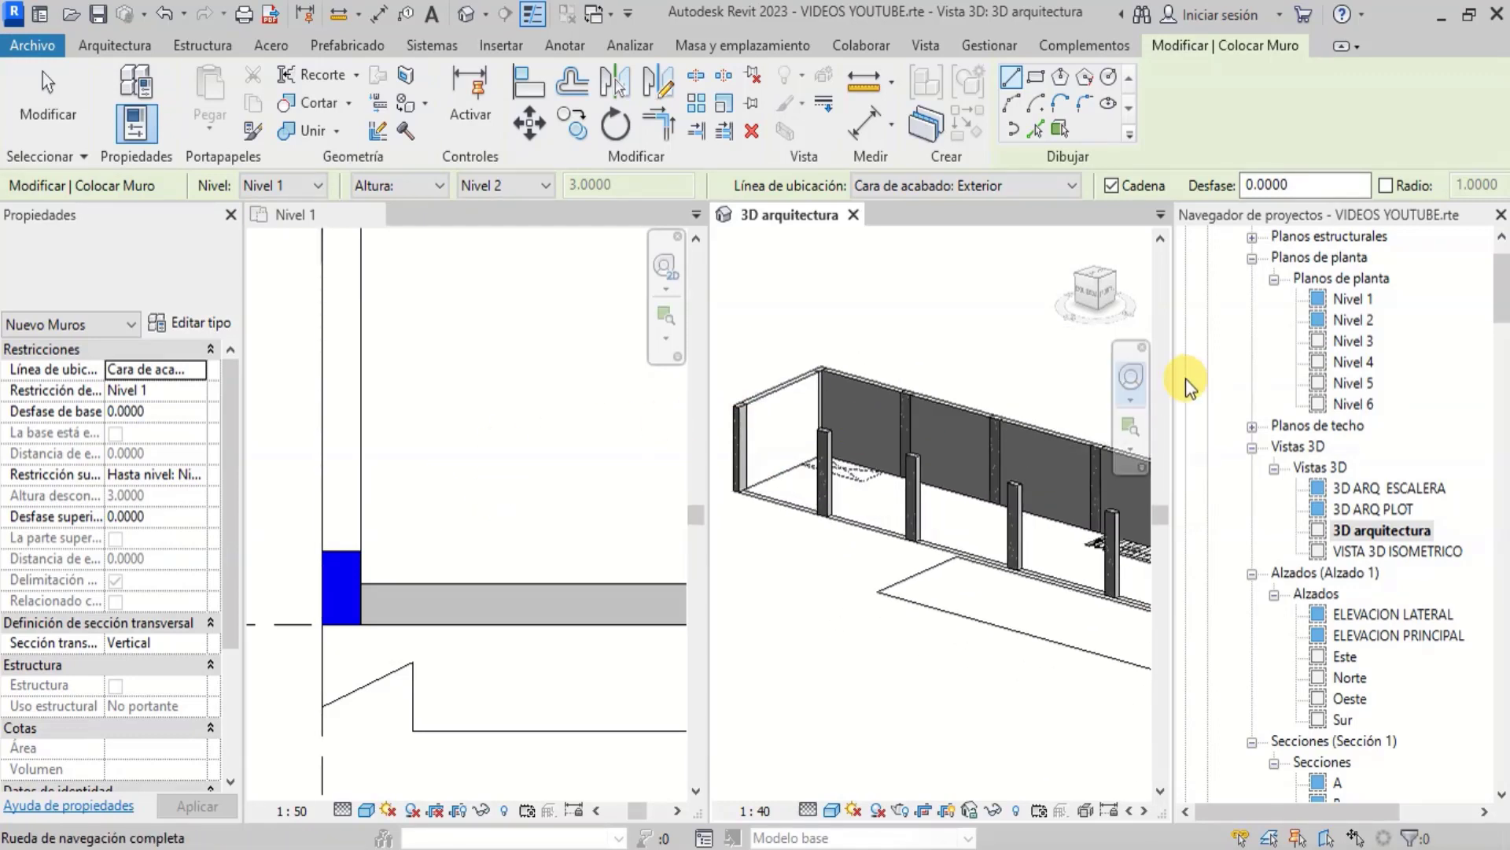
click(1133, 381)
Draw a wall along grid A from the upper outer corner of the grid 6 column to the lower outer corner of the grid 1 column
scroll(449, 566, down, 3)
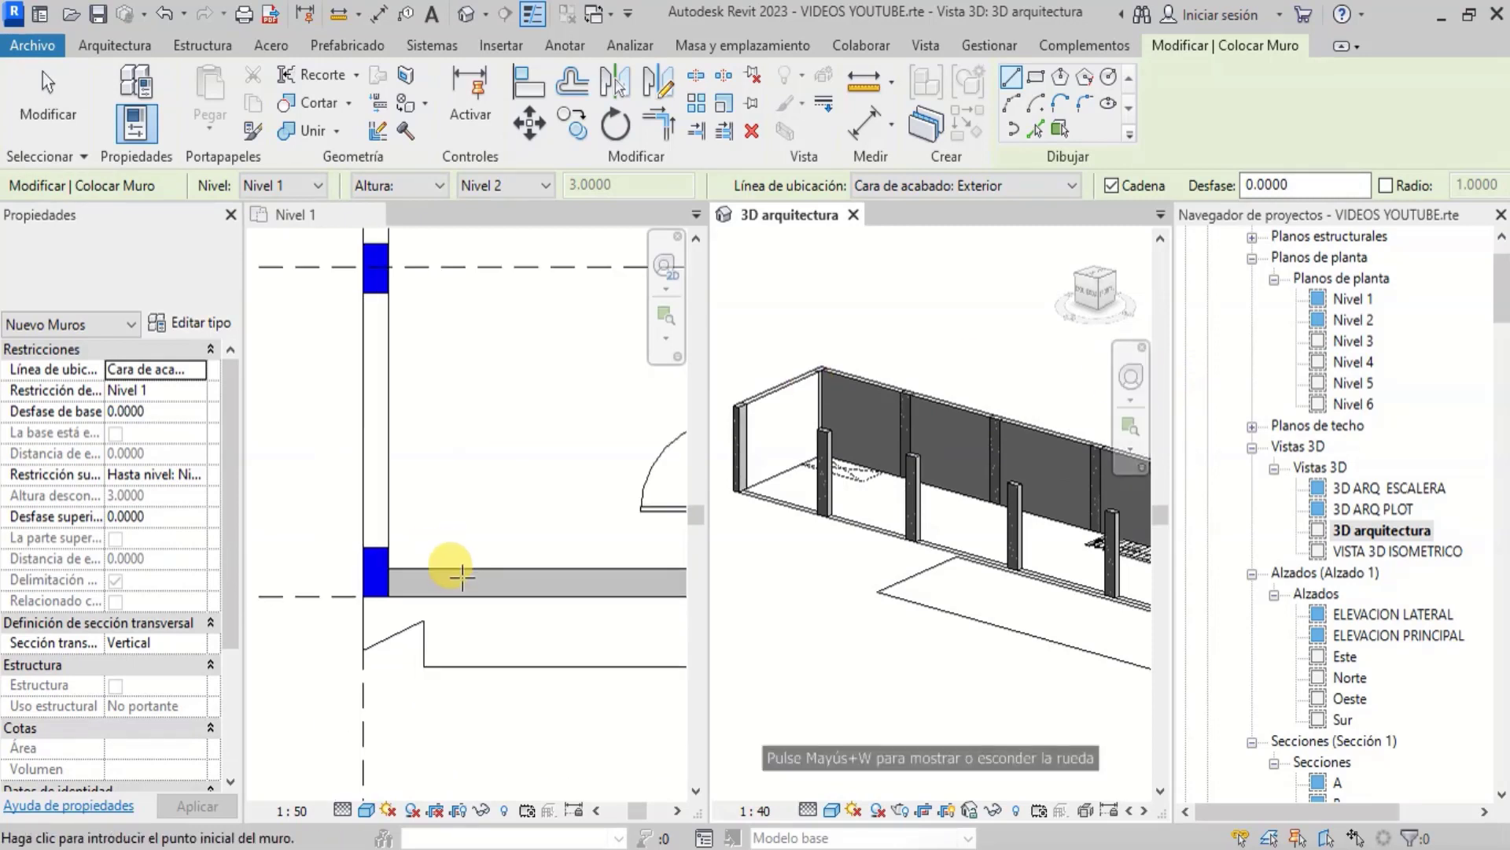
scroll(388, 539, up, 5)
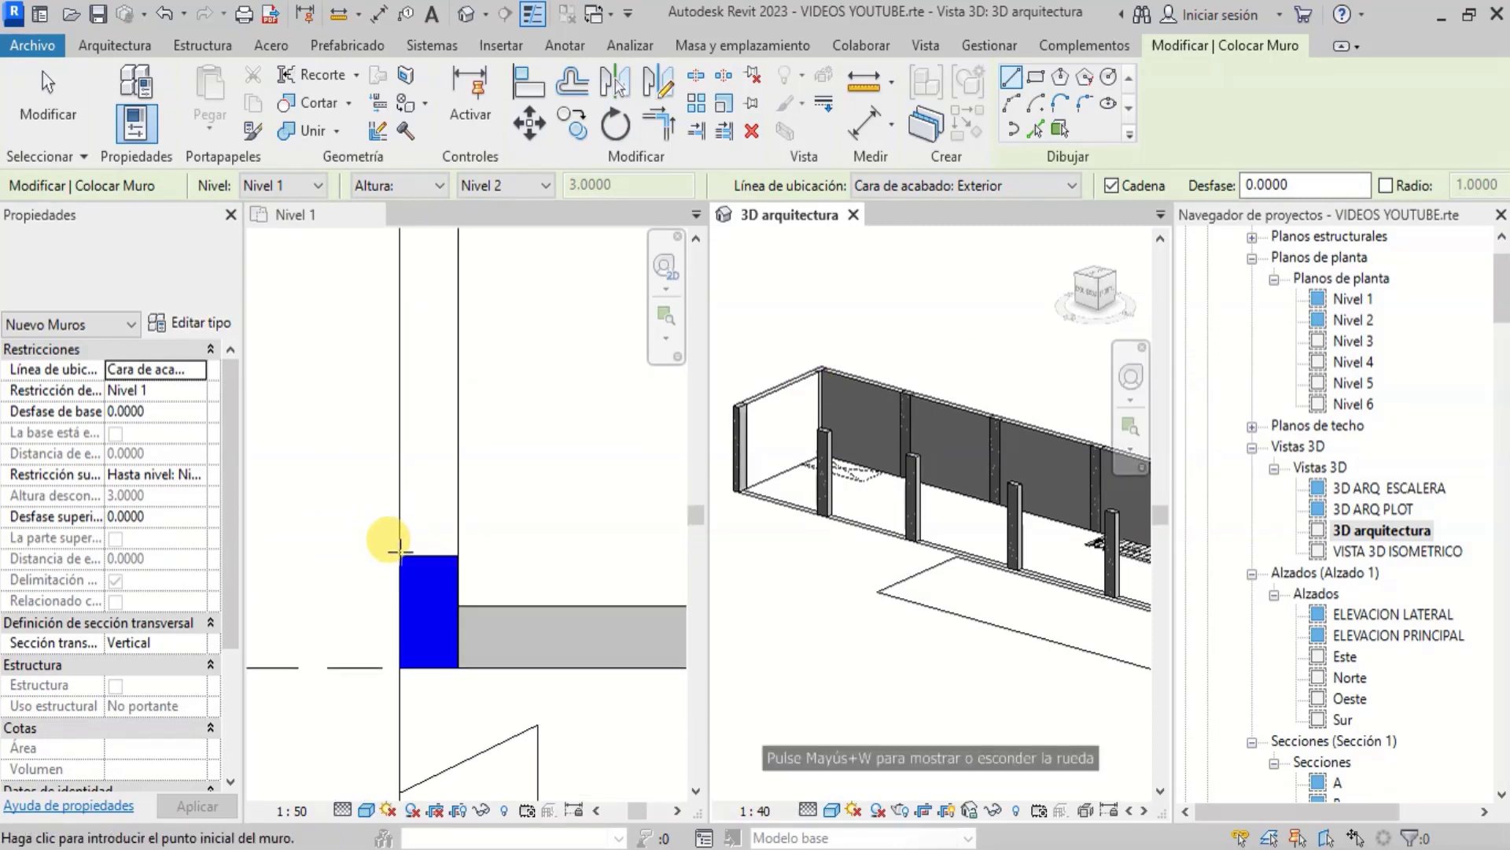
click(324, 523)
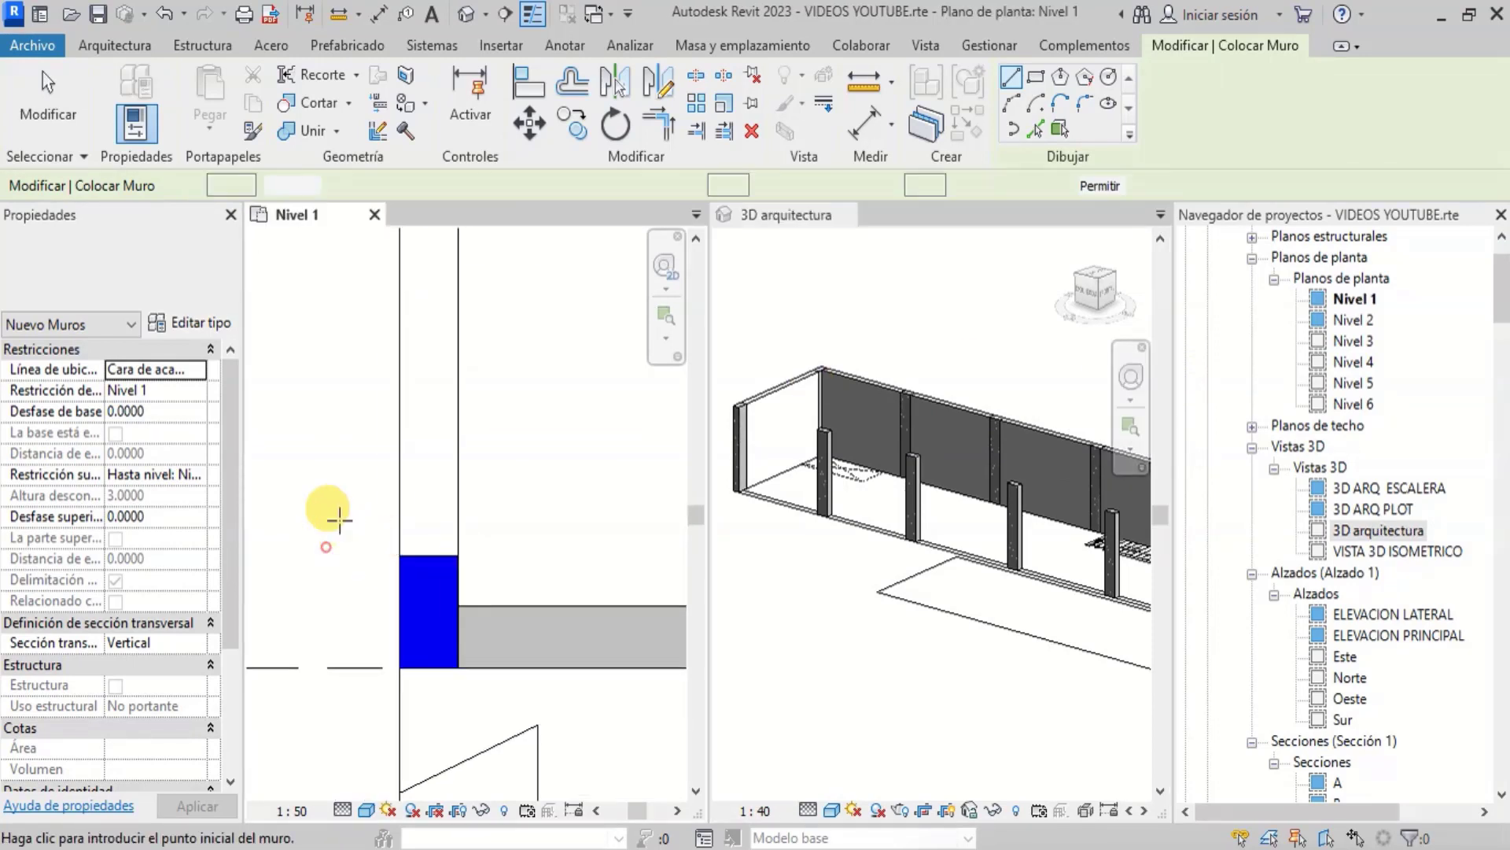
click(397, 555)
scroll(417, 582, down, 4)
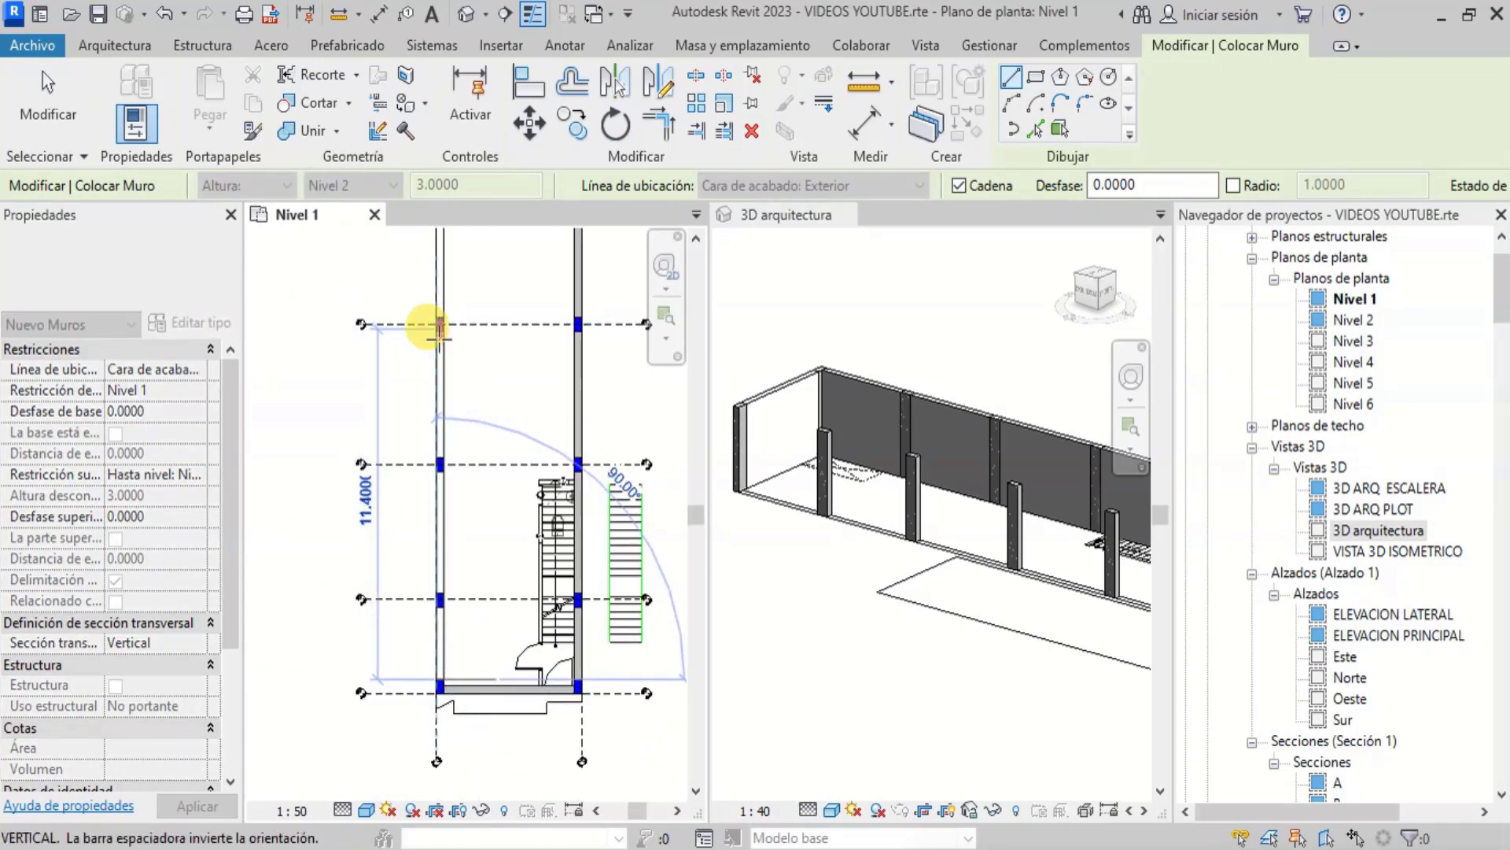
scroll(425, 331, up, 5)
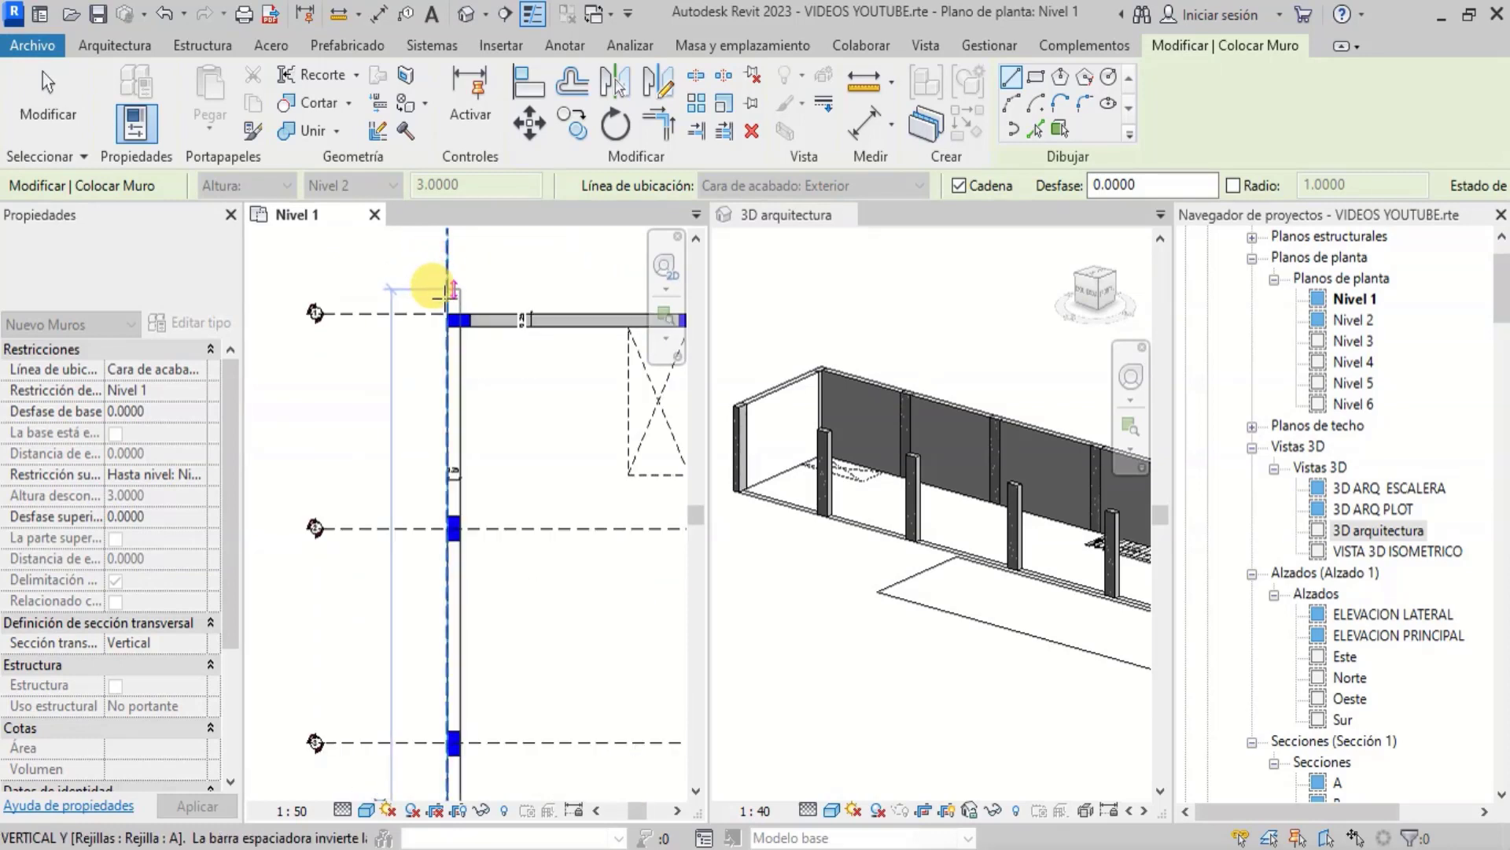
scroll(450, 299, up, 5)
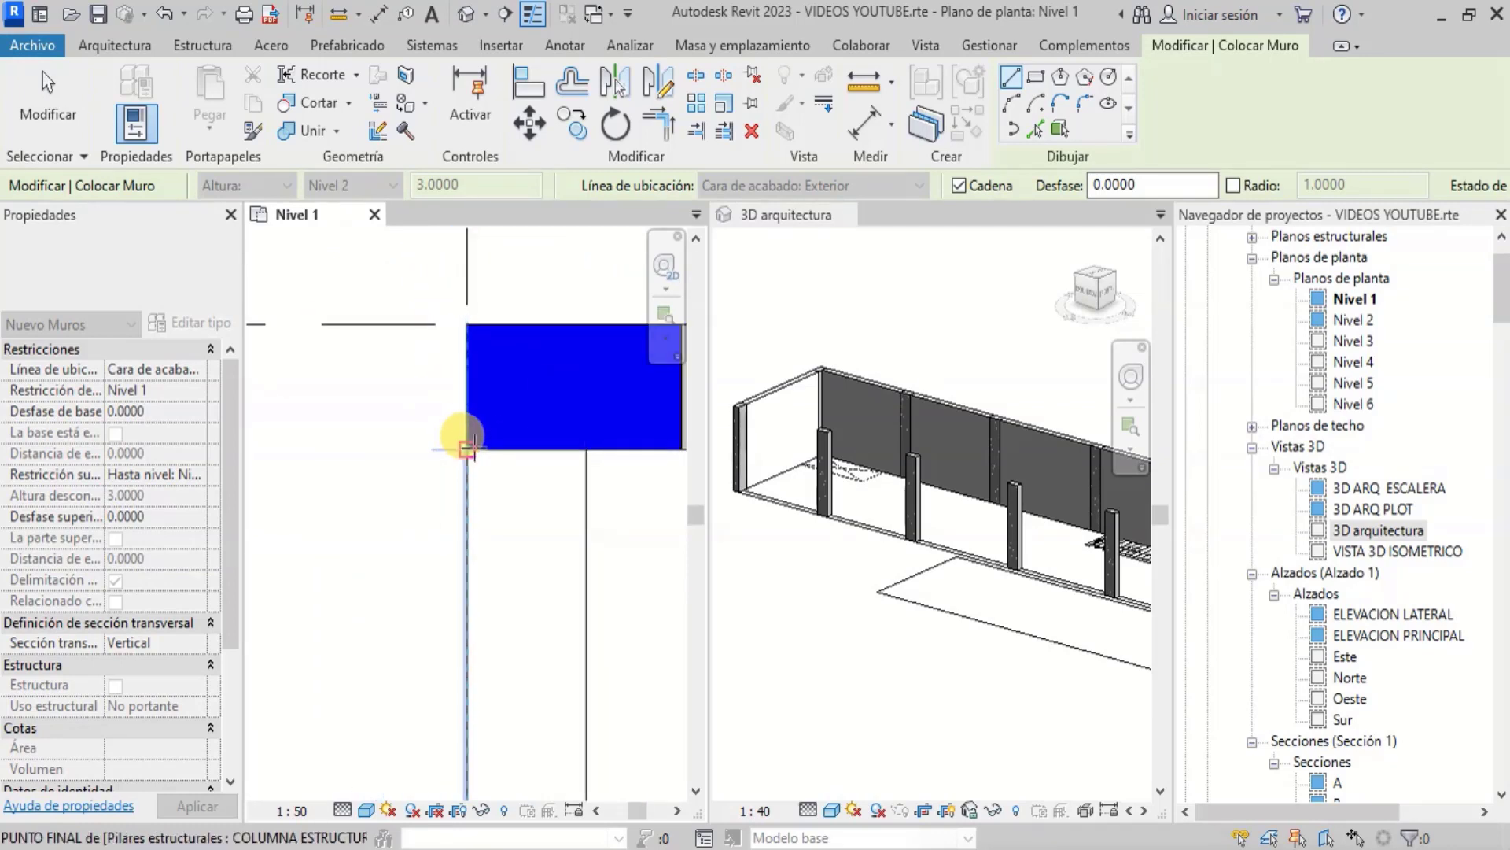
click(466, 449)
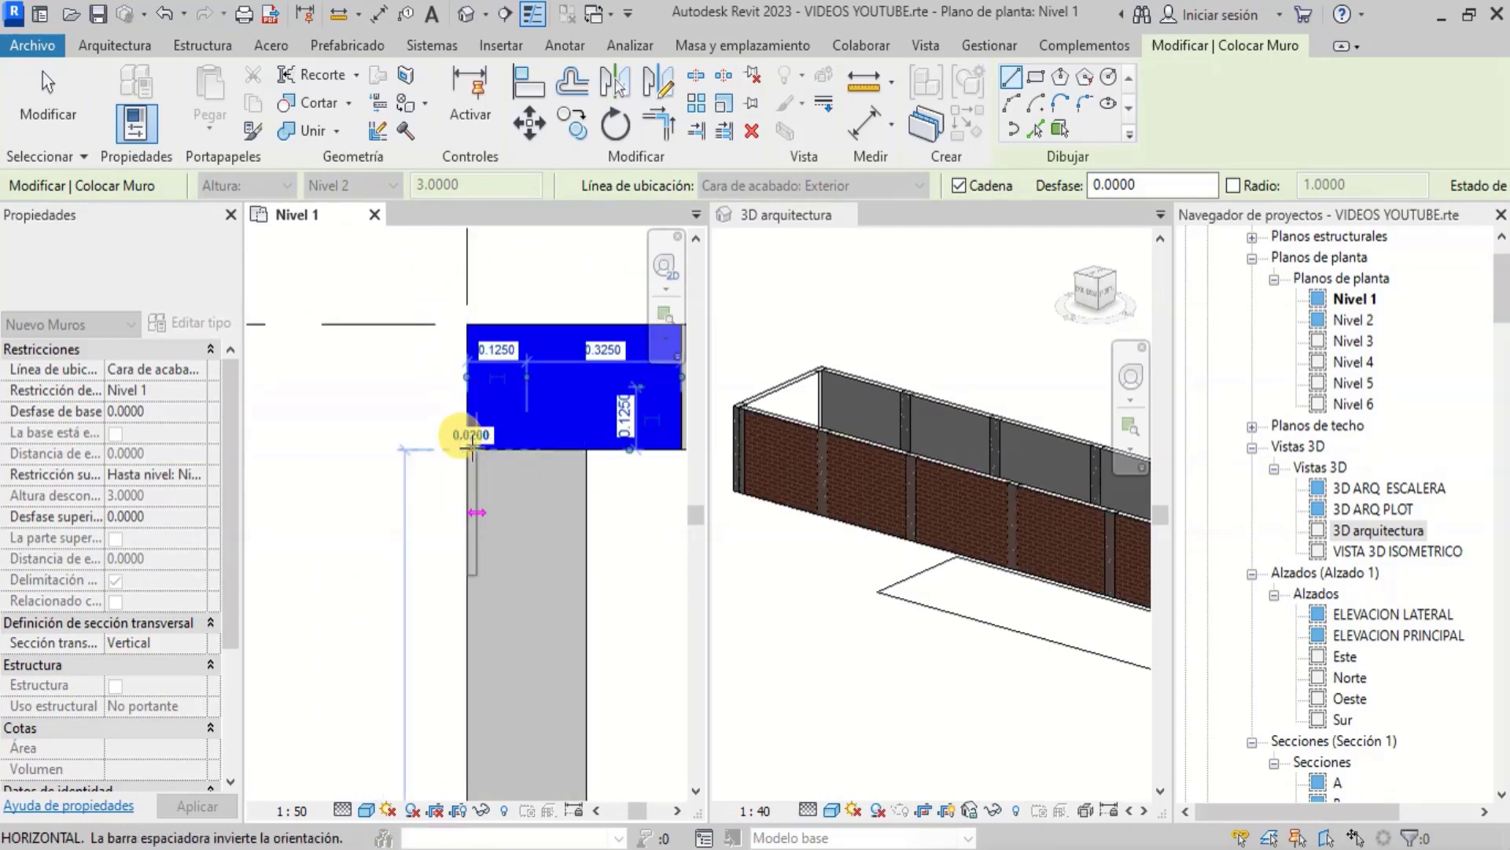
Examine the perimeter walls in the 3D view and the Nivel 1 plan, and end the wall chain
scroll(755, 401, up, 5)
scroll(808, 388, down, 8)
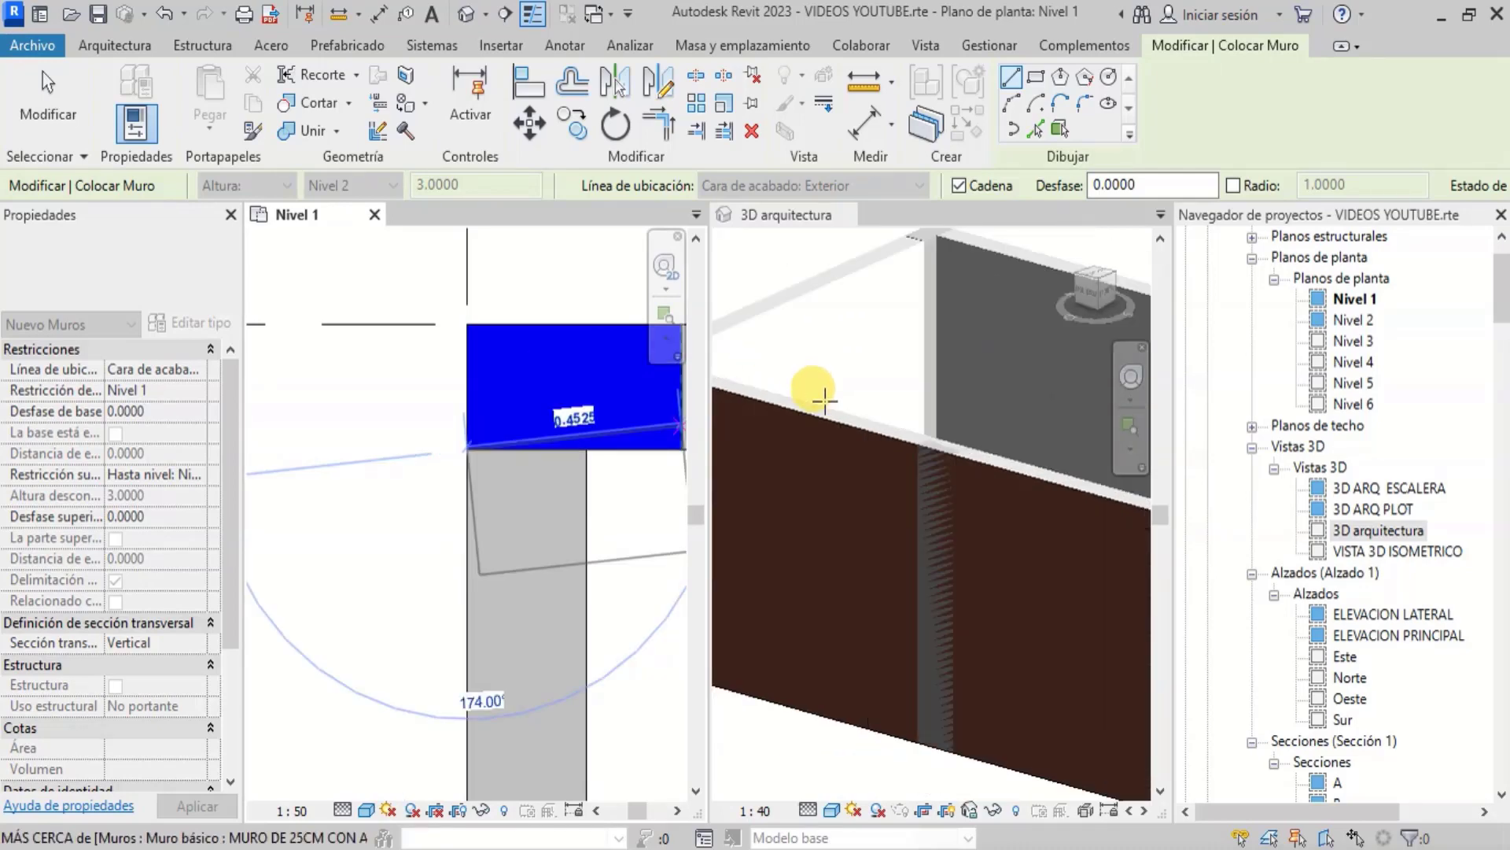
scroll(1071, 458, up, 6)
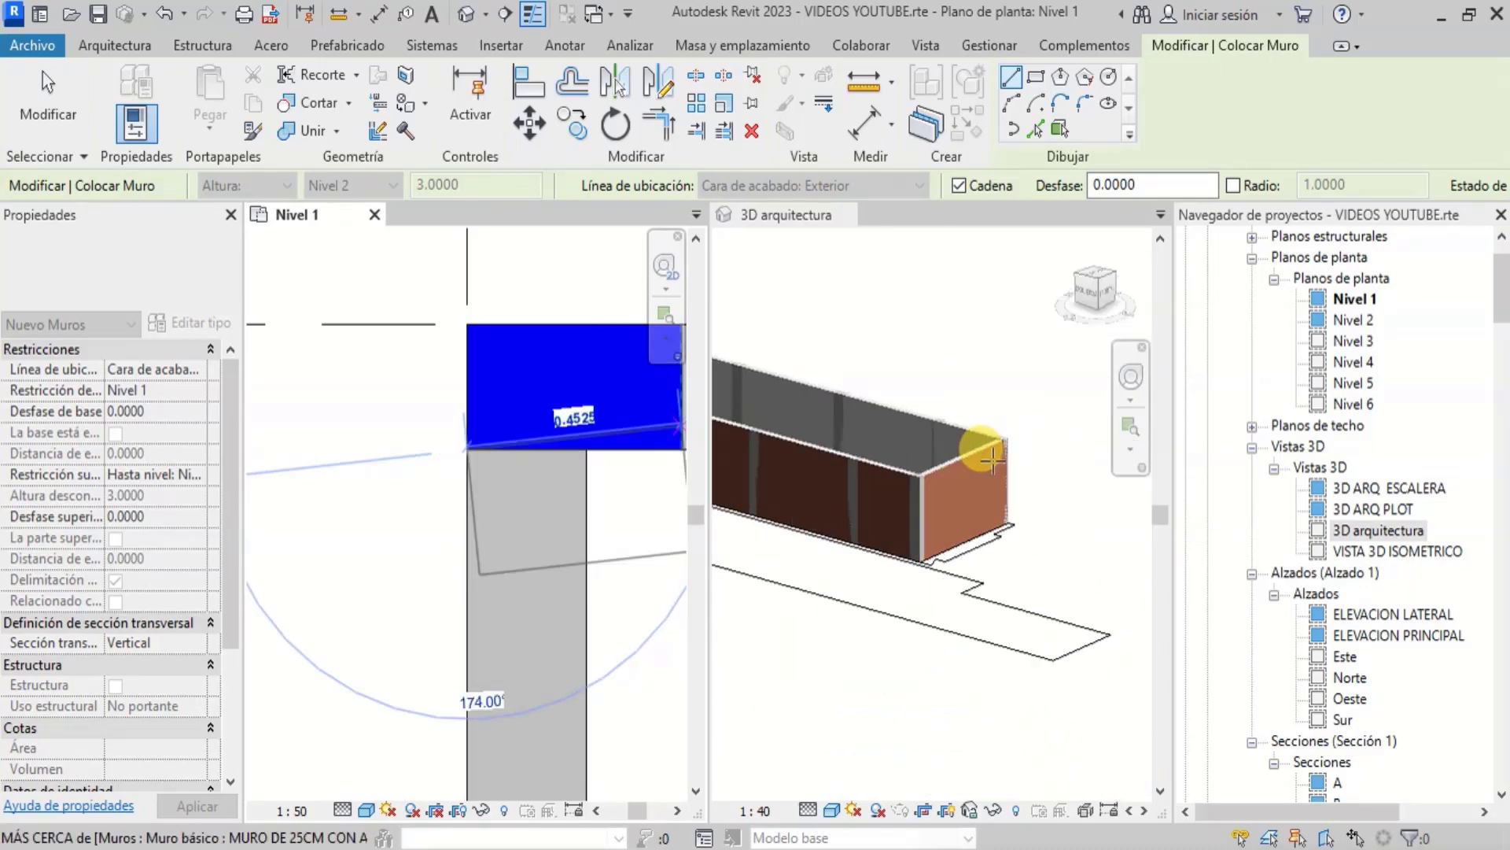
scroll(1025, 417, down, 6)
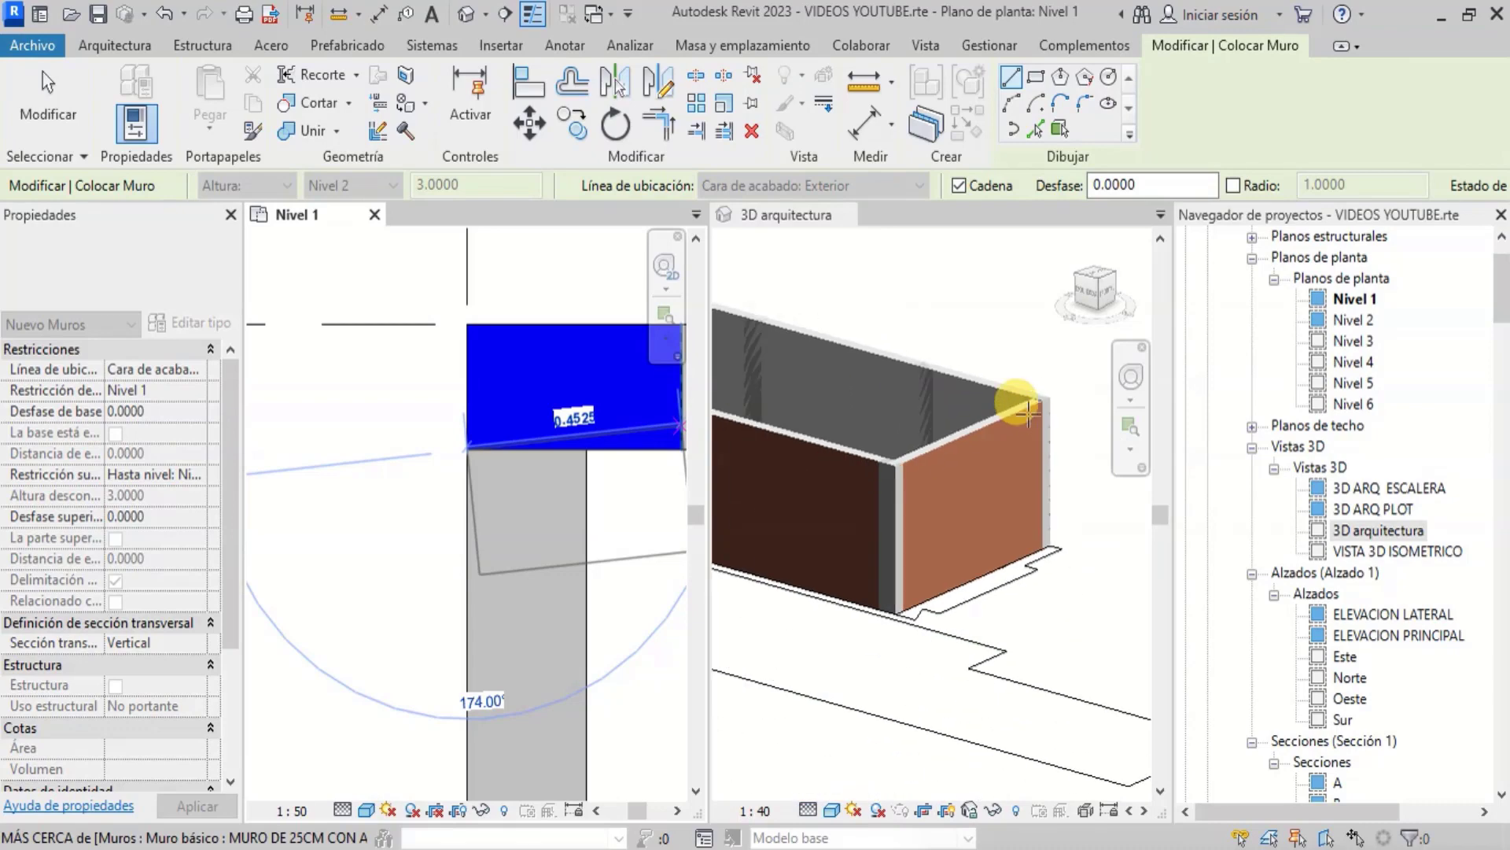
scroll(459, 409, down, 4)
scroll(459, 409, down, 8)
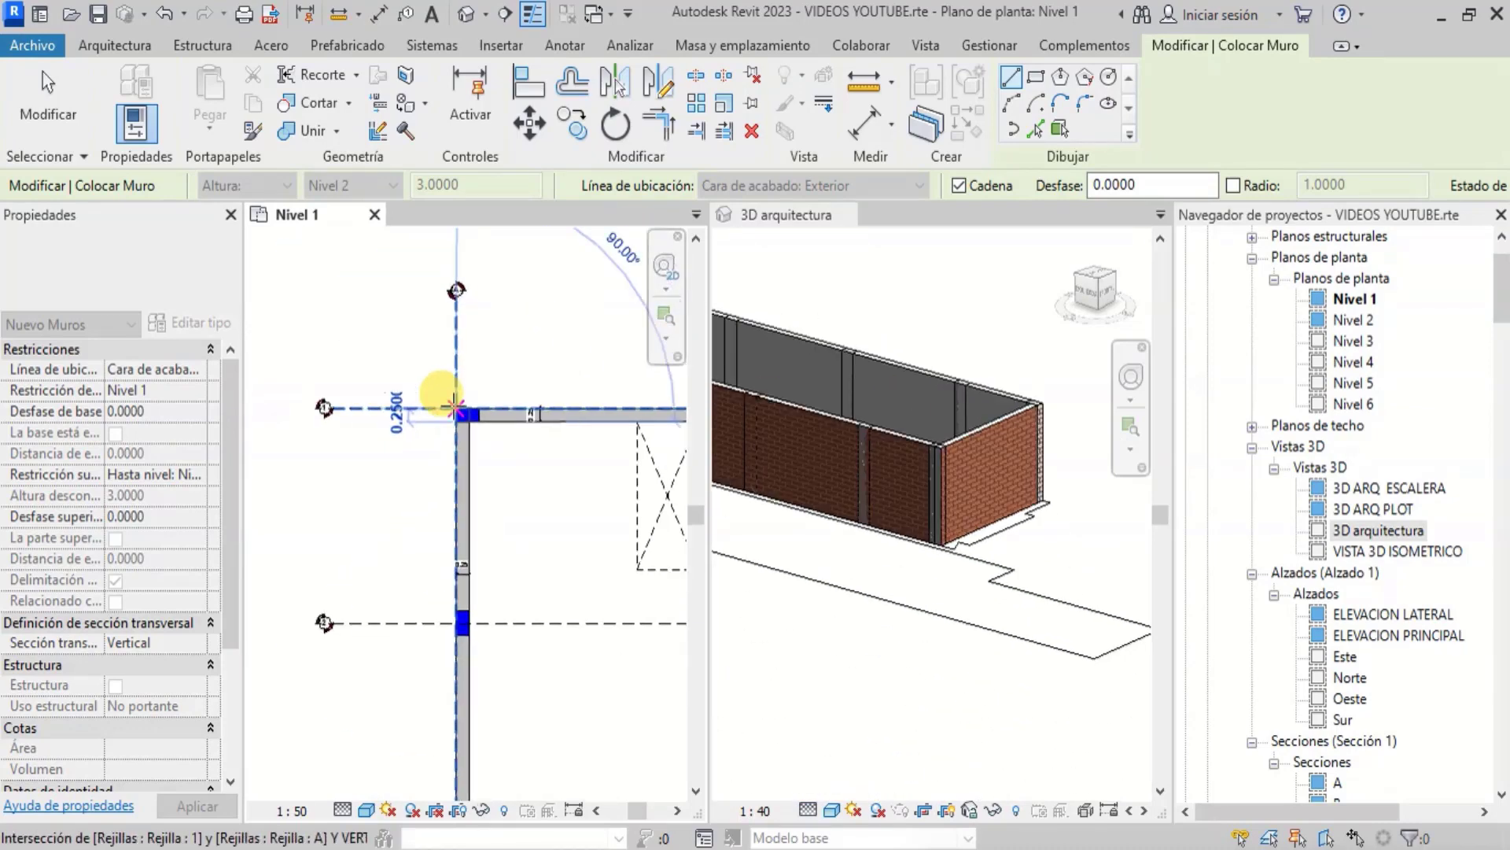
scroll(604, 554, up, 5)
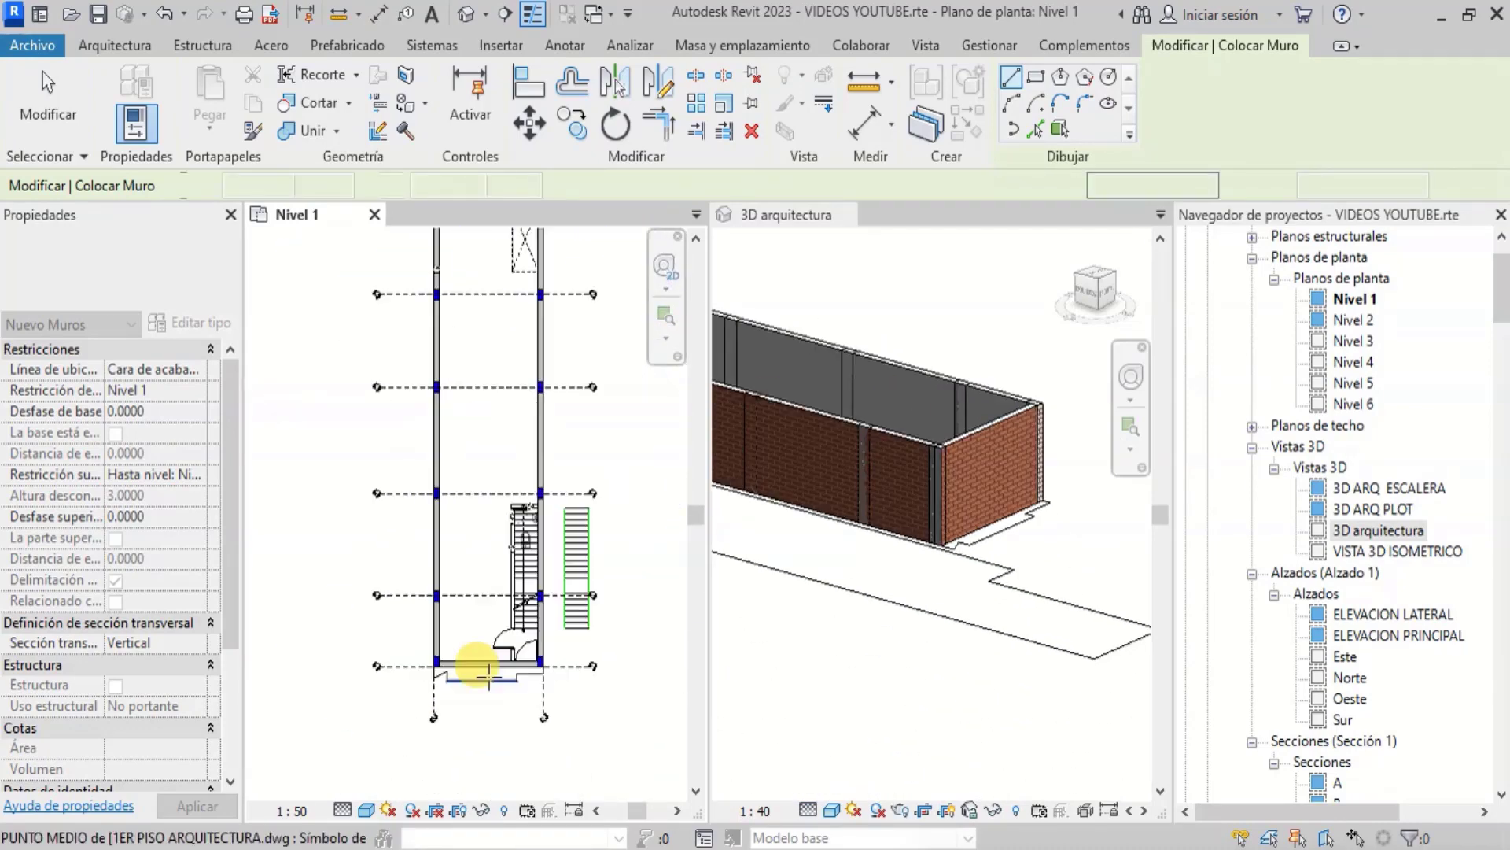
scroll(606, 560, down, 2)
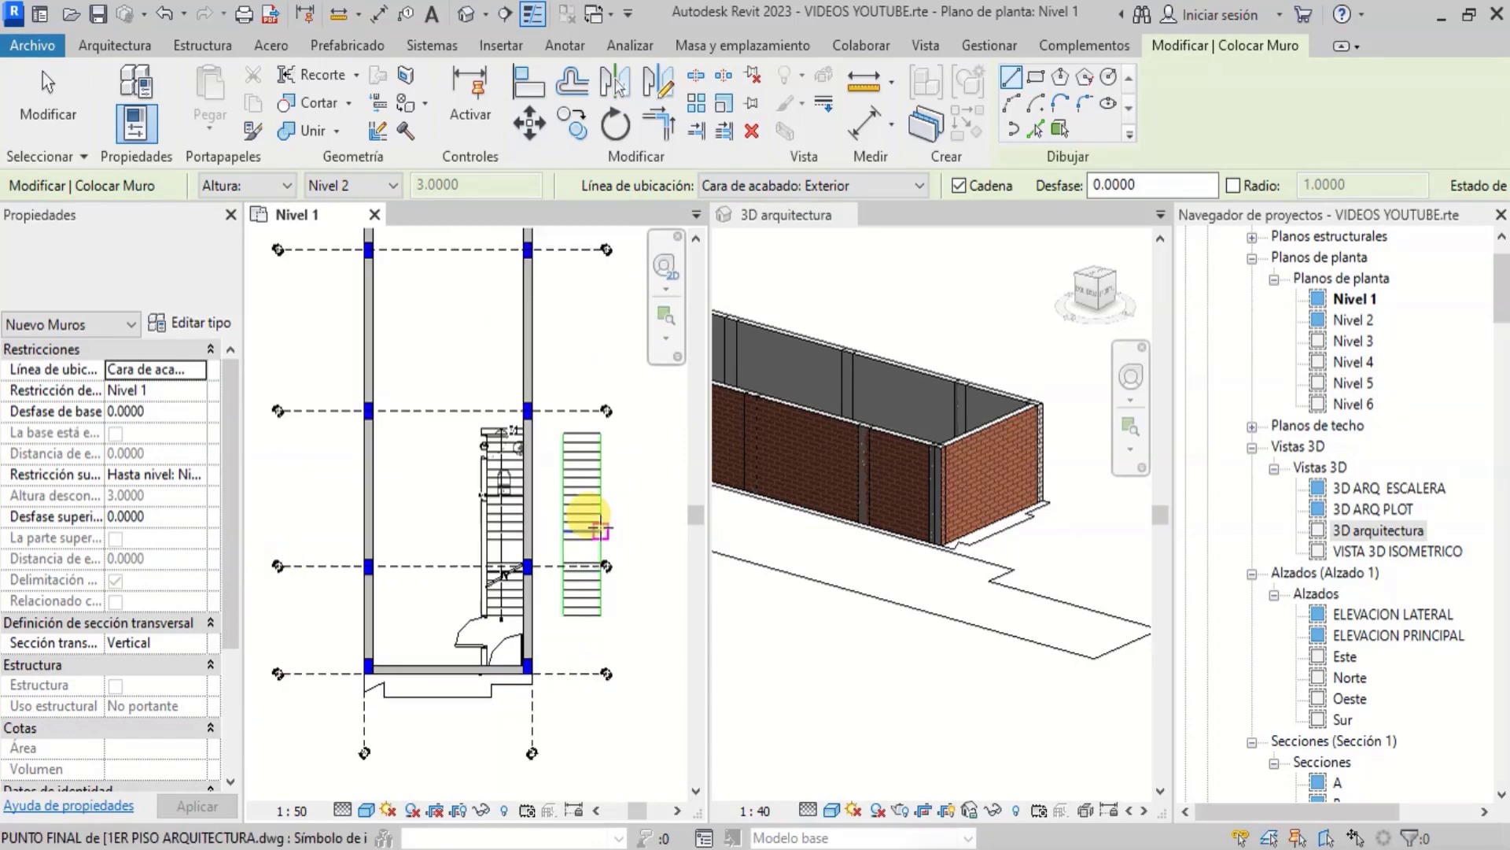
Examine the stair and bathroom partitions between grids 4 and 6 in the Nivel 1 plan
scroll(599, 502, up, 2)
scroll(609, 510, down, 1)
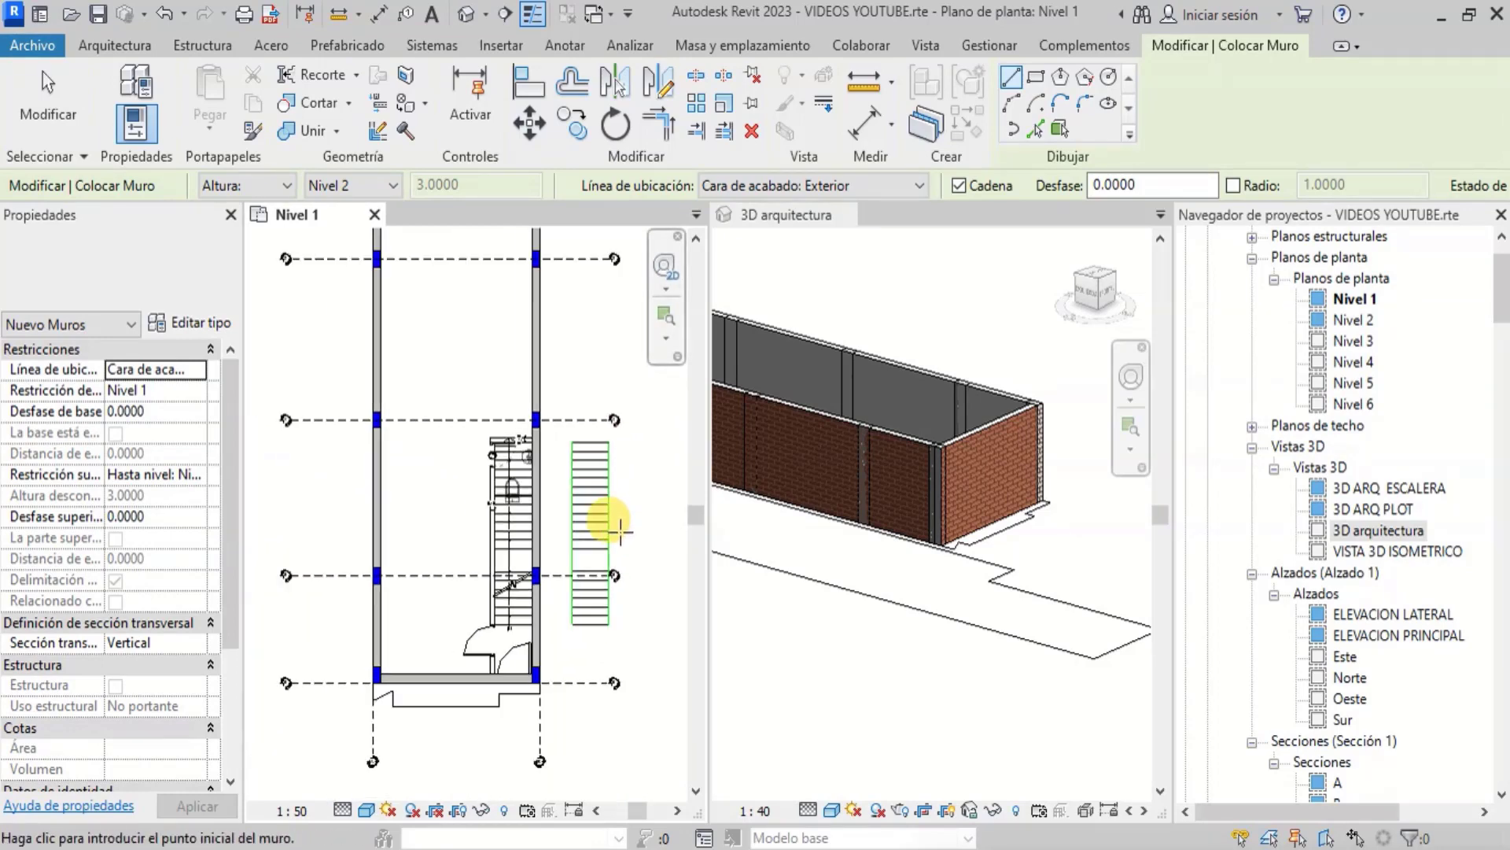
scroll(400, 745, up, 2)
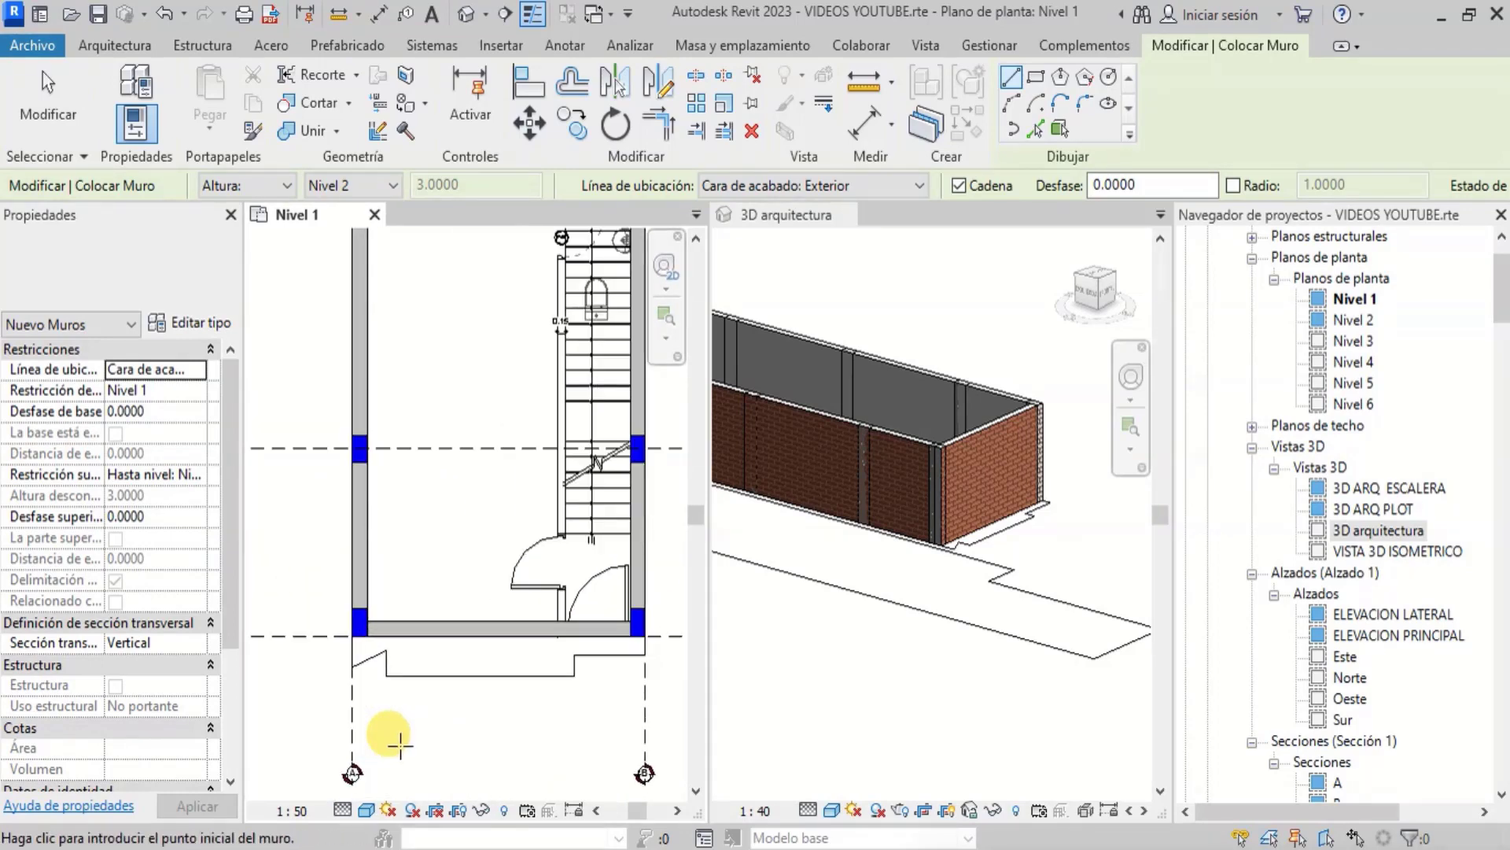
scroll(381, 692, down, 2)
scroll(527, 397, up, 2)
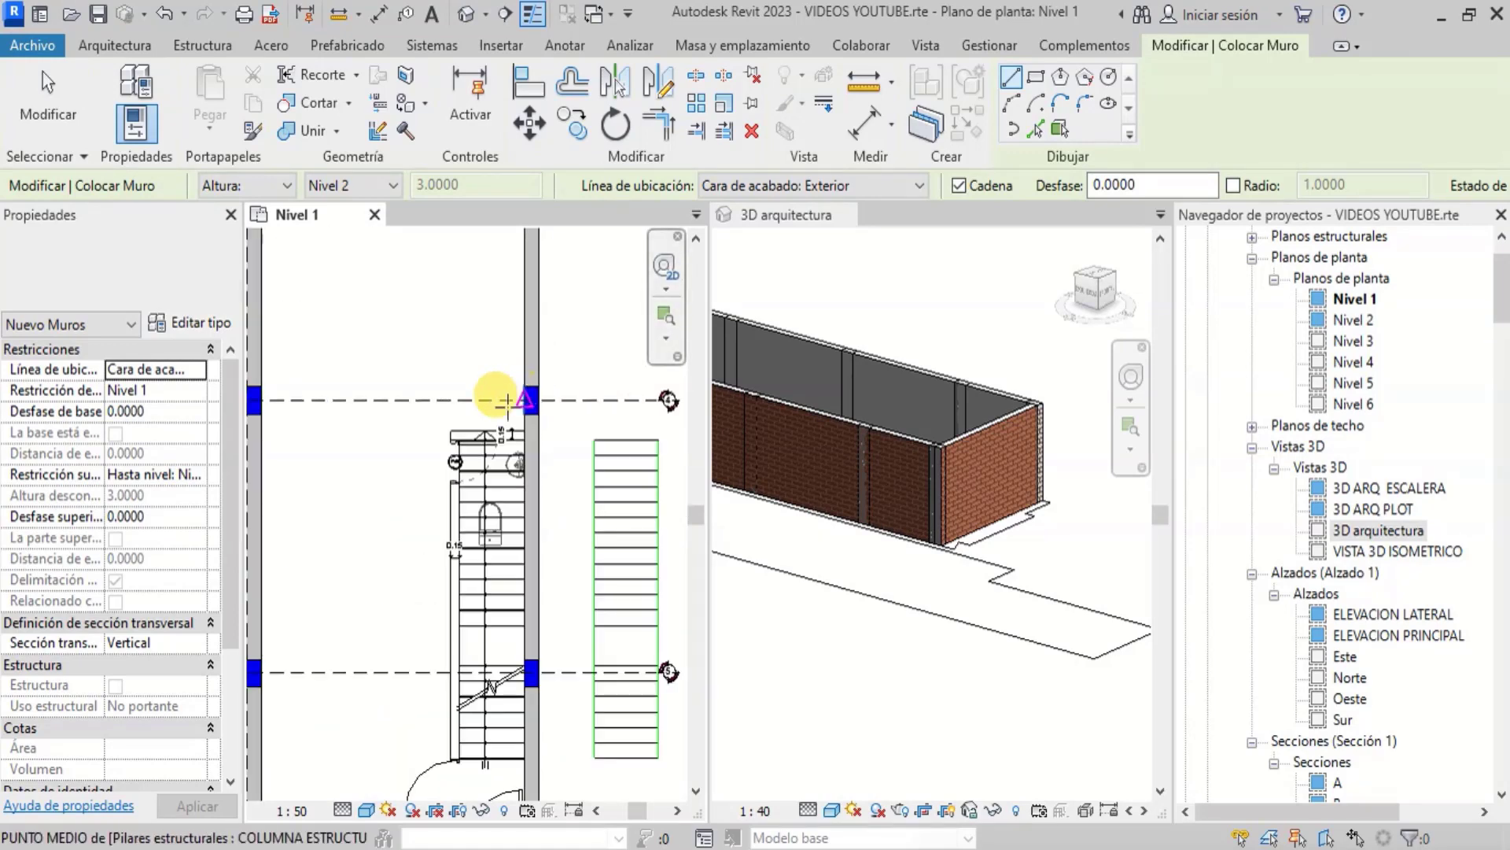
scroll(488, 401, up, 2)
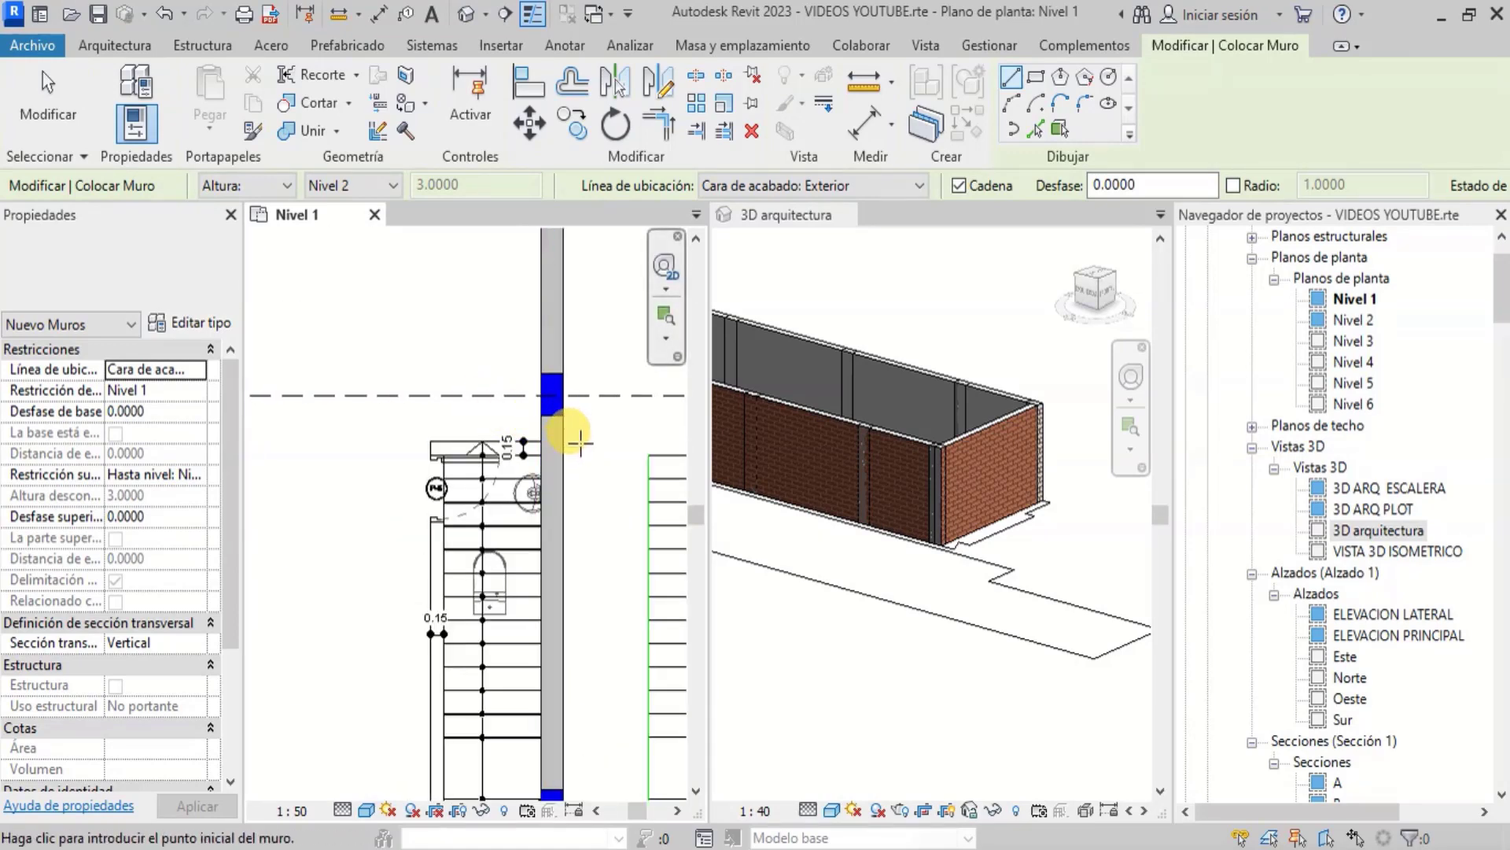
scroll(580, 443, down, 1)
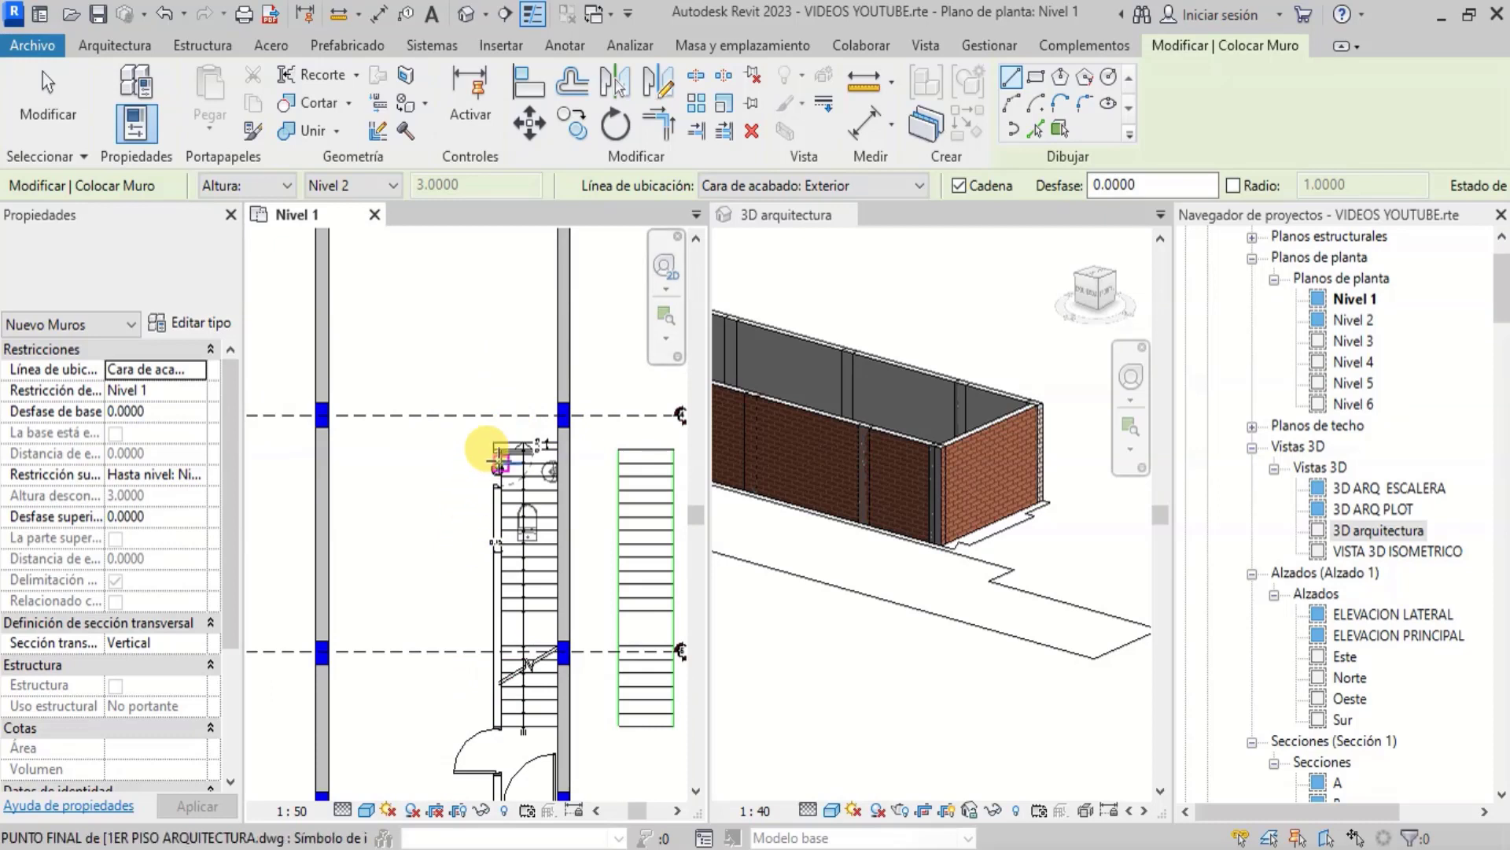
scroll(519, 417, up, 2)
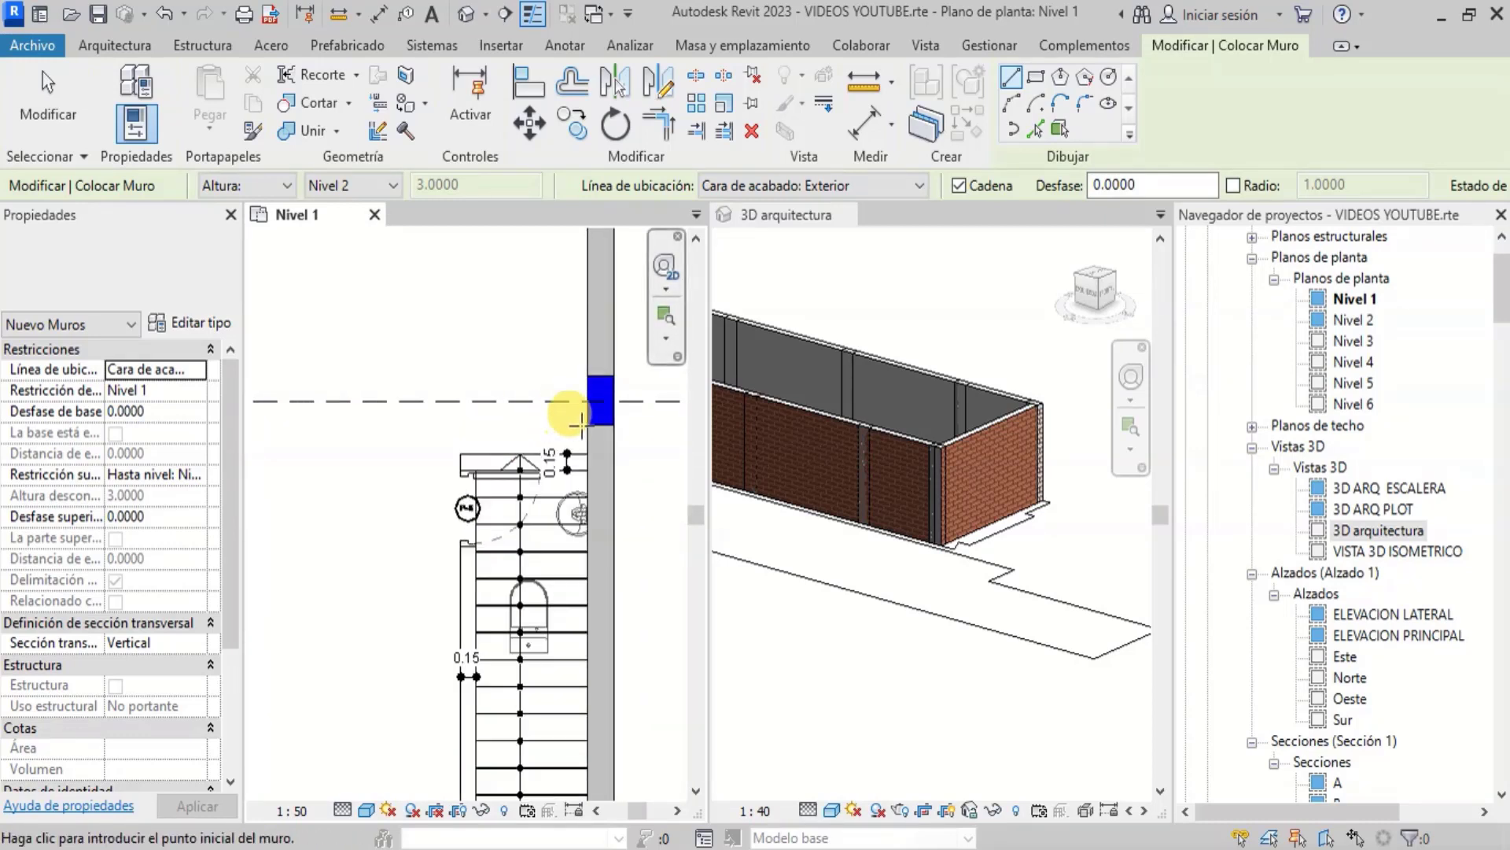
scroll(598, 421, up, 2)
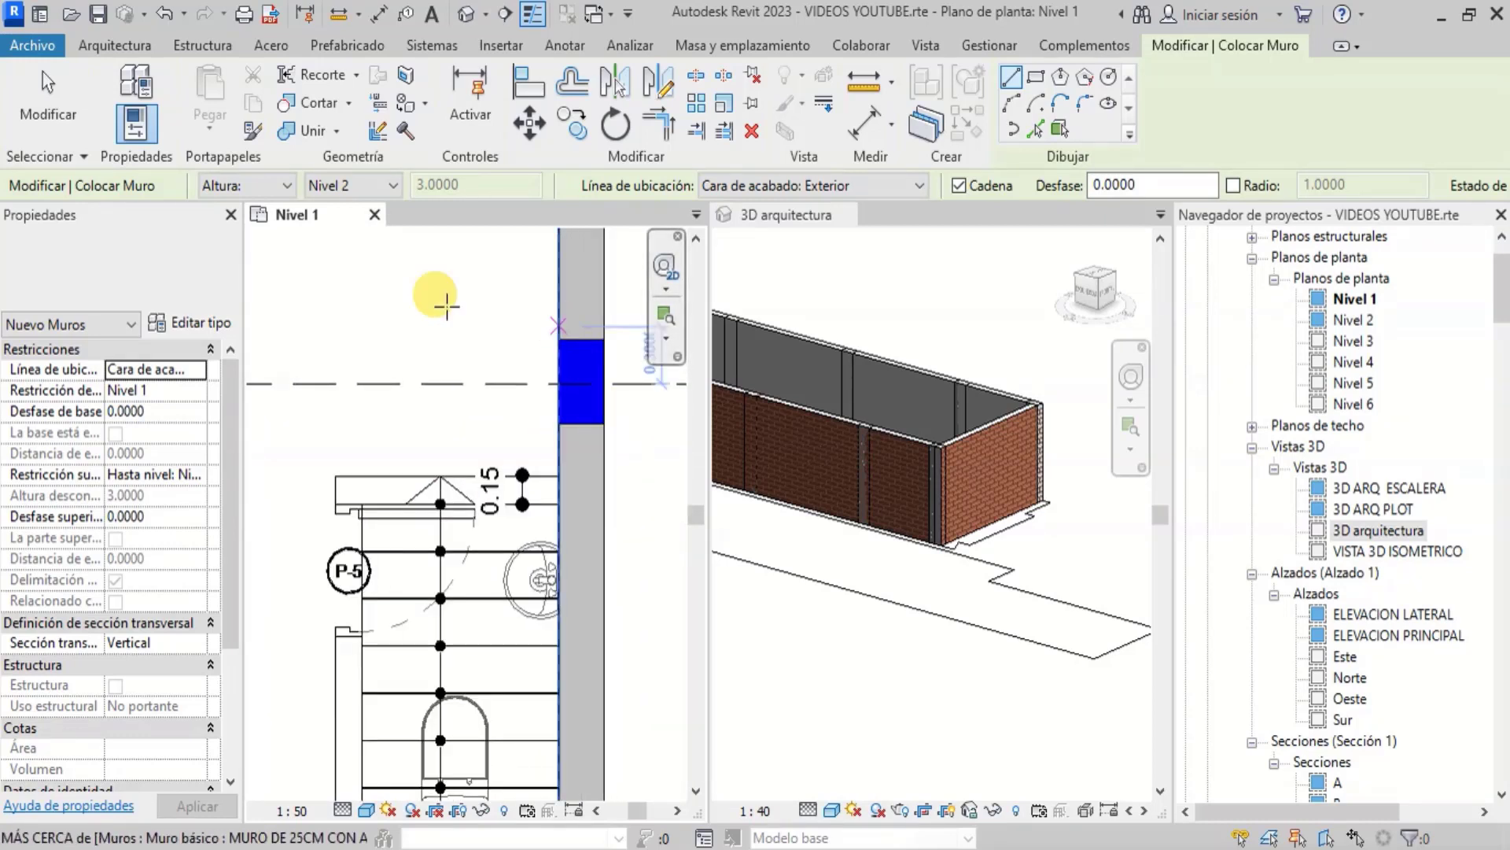
click(197, 271)
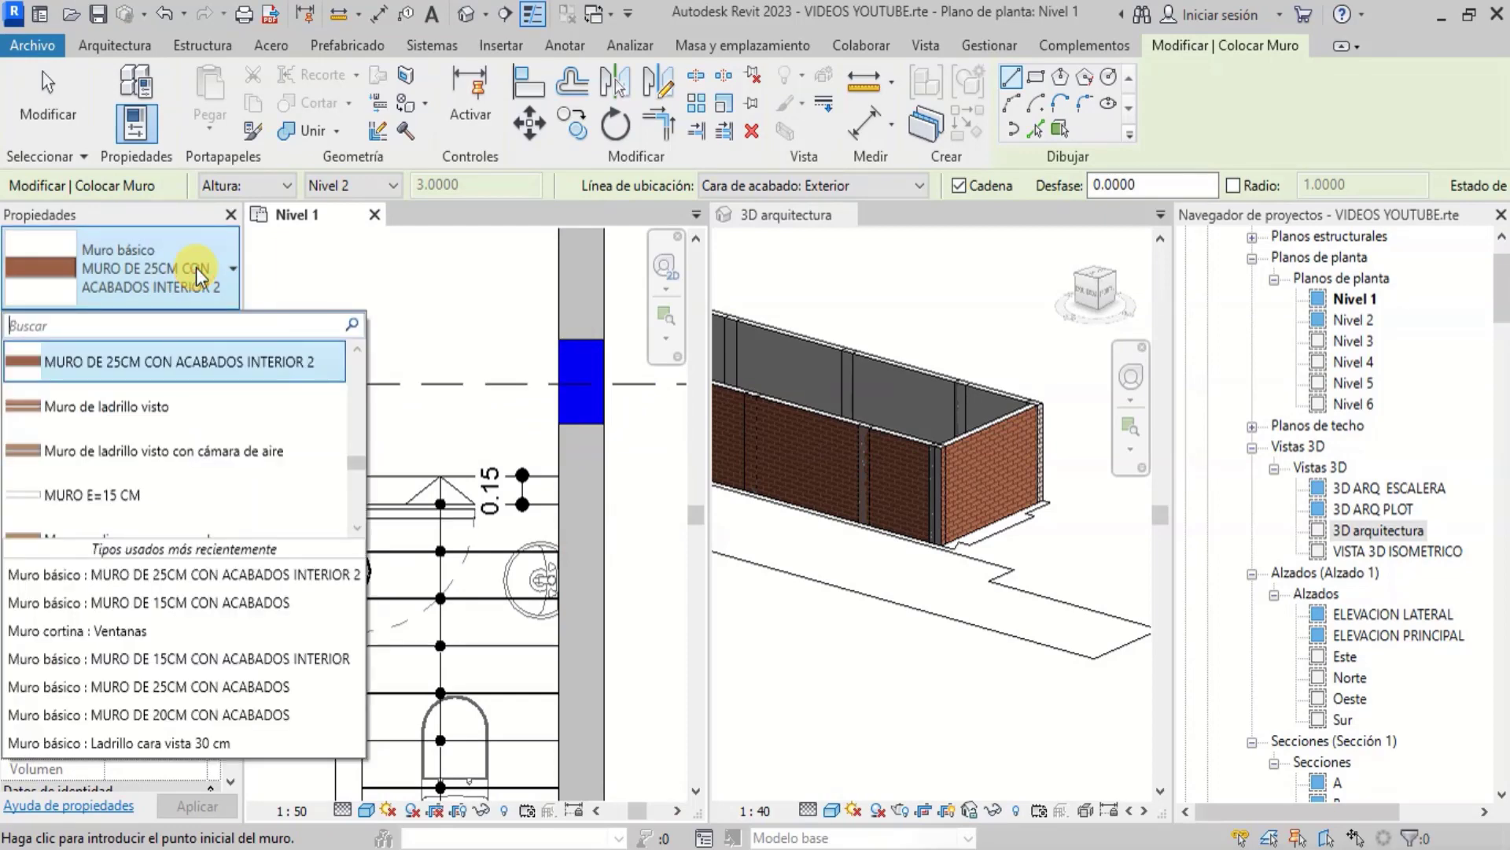
scroll(193, 472, up, 1)
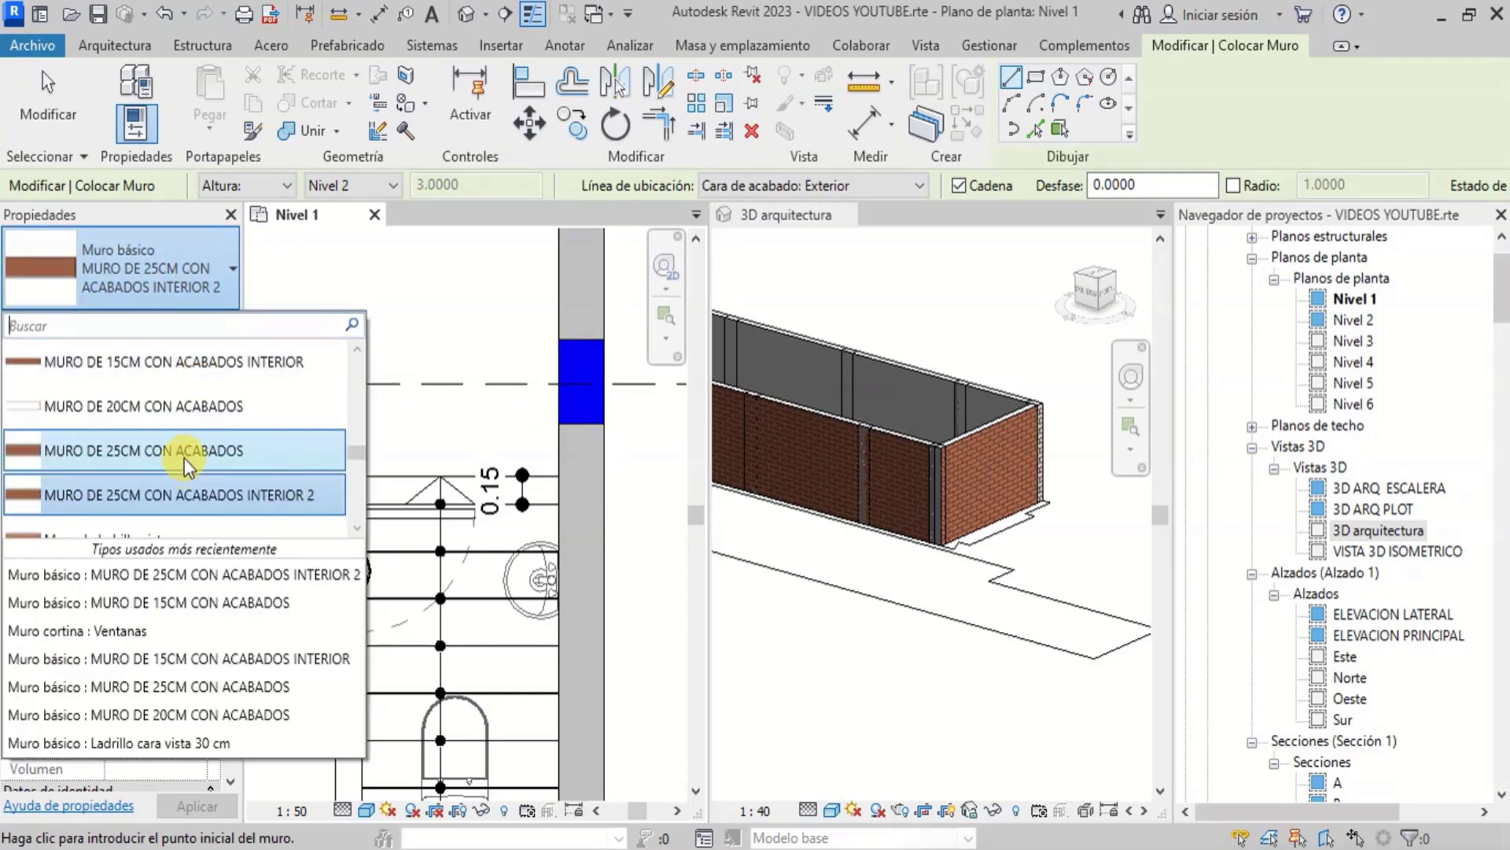
click(213, 285)
scroll(464, 433, down, 2)
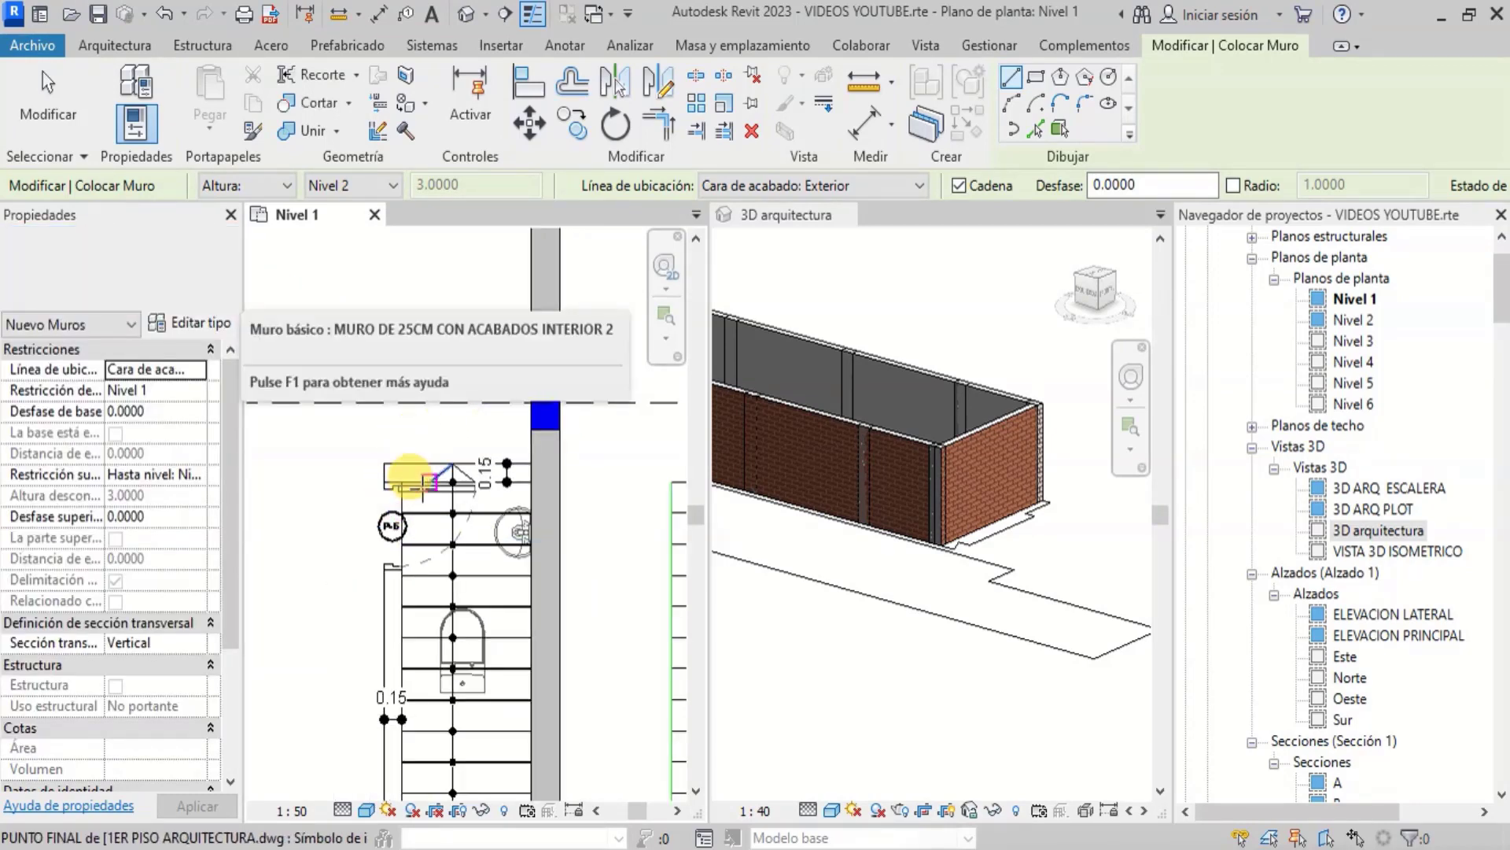
scroll(424, 486, down, 3)
scroll(415, 488, up, 2)
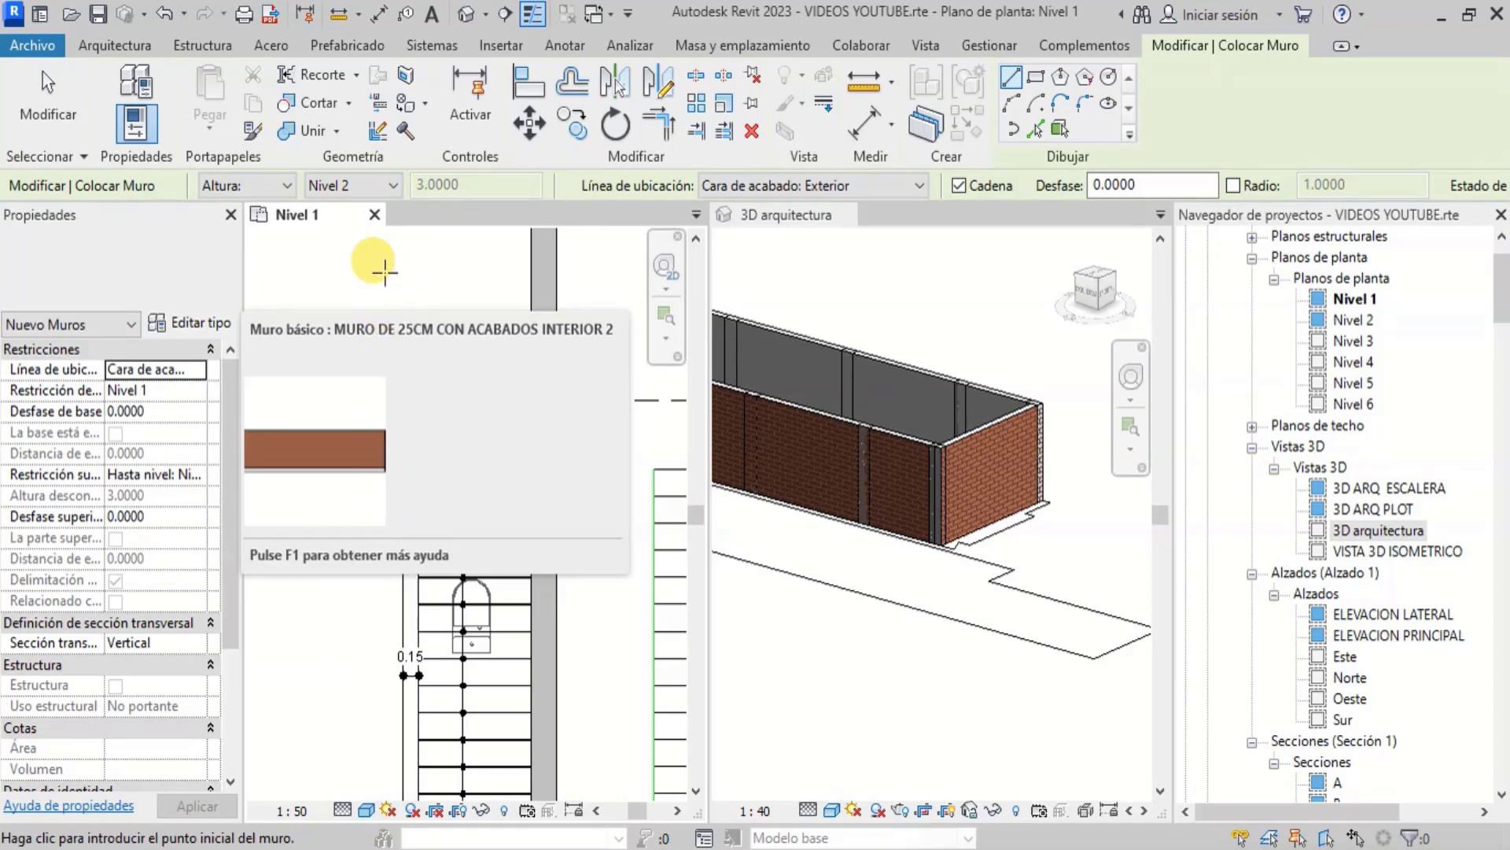
key(Escape)
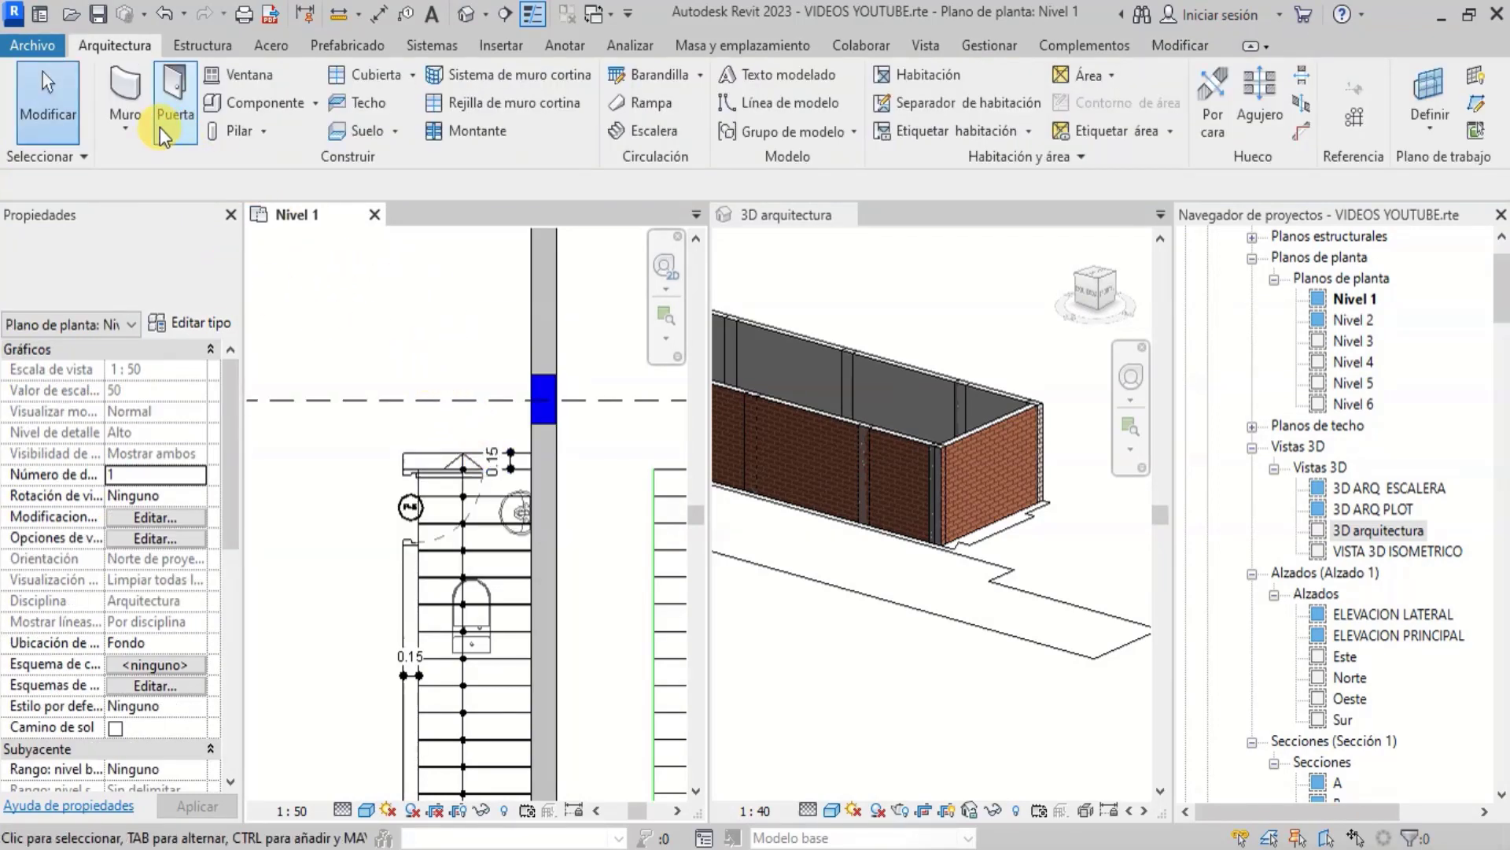
Start a new architectural wall with the type MURO DE 15CM CON ACABADOS INTERIOR
click(132, 126)
click(154, 176)
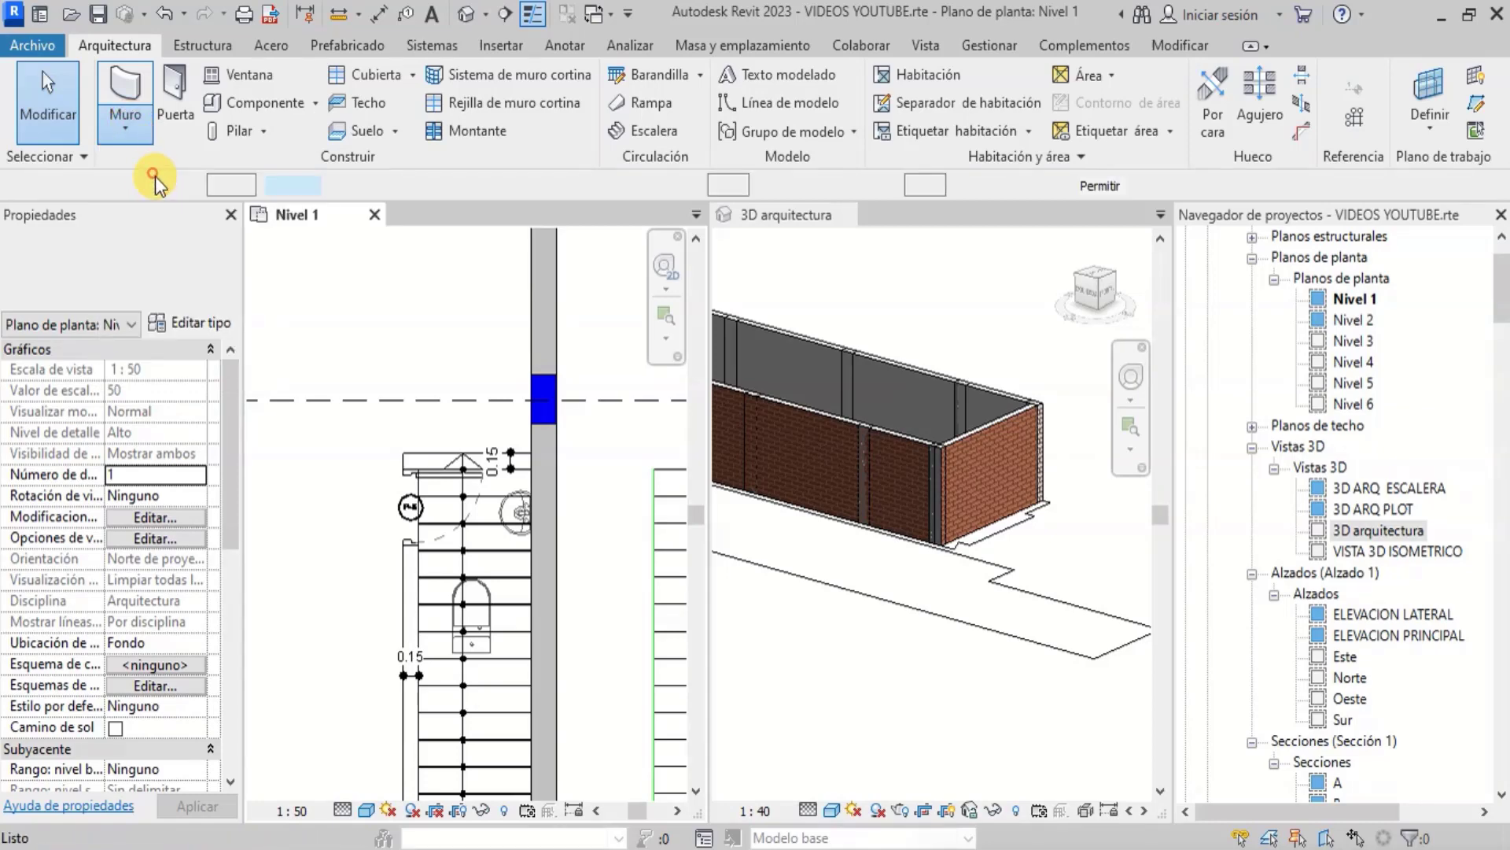
click(190, 289)
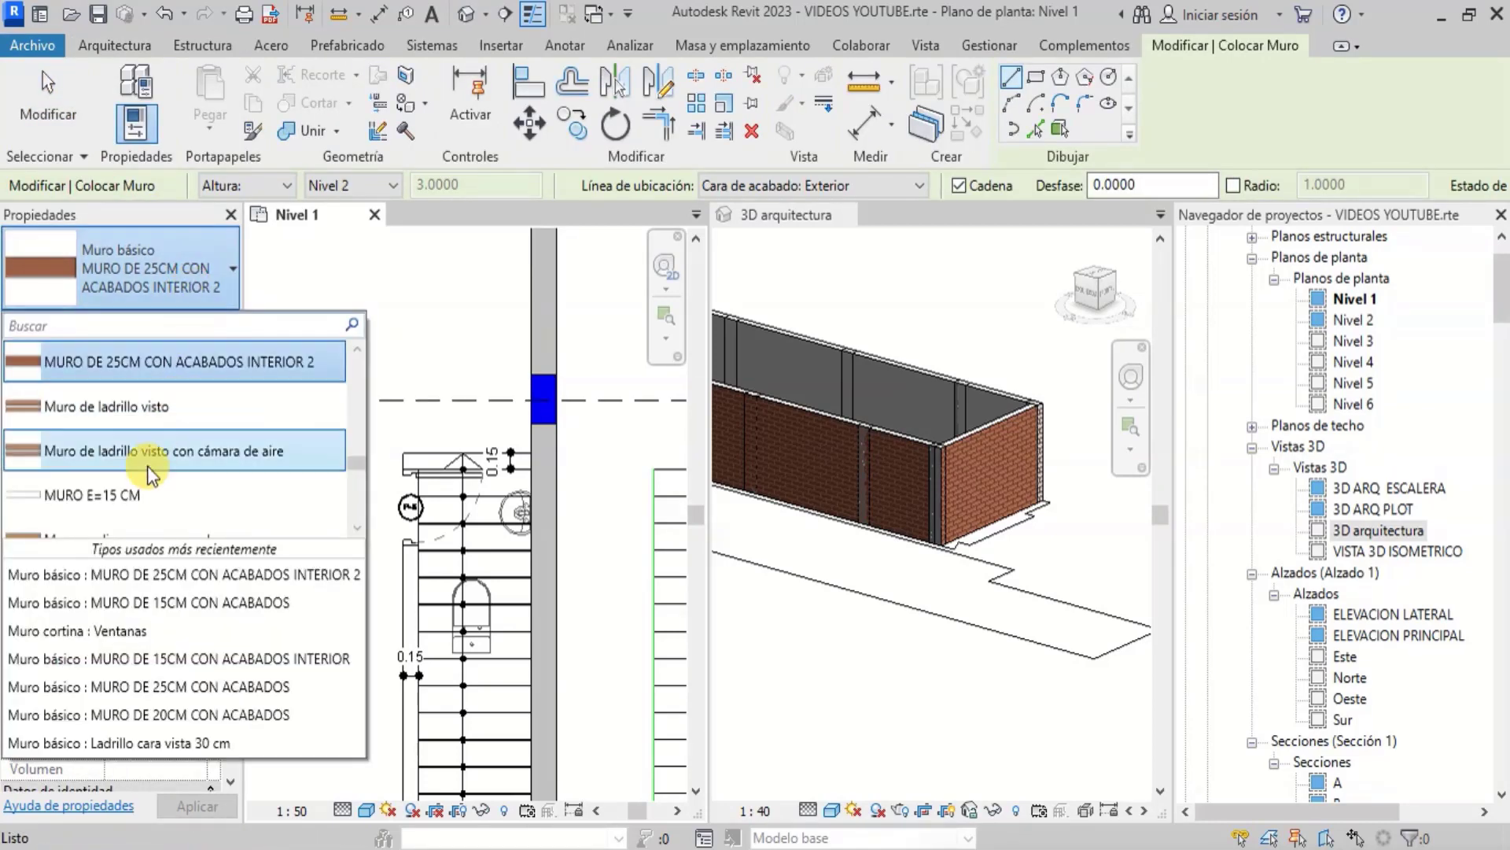
scroll(147, 465, up, 2)
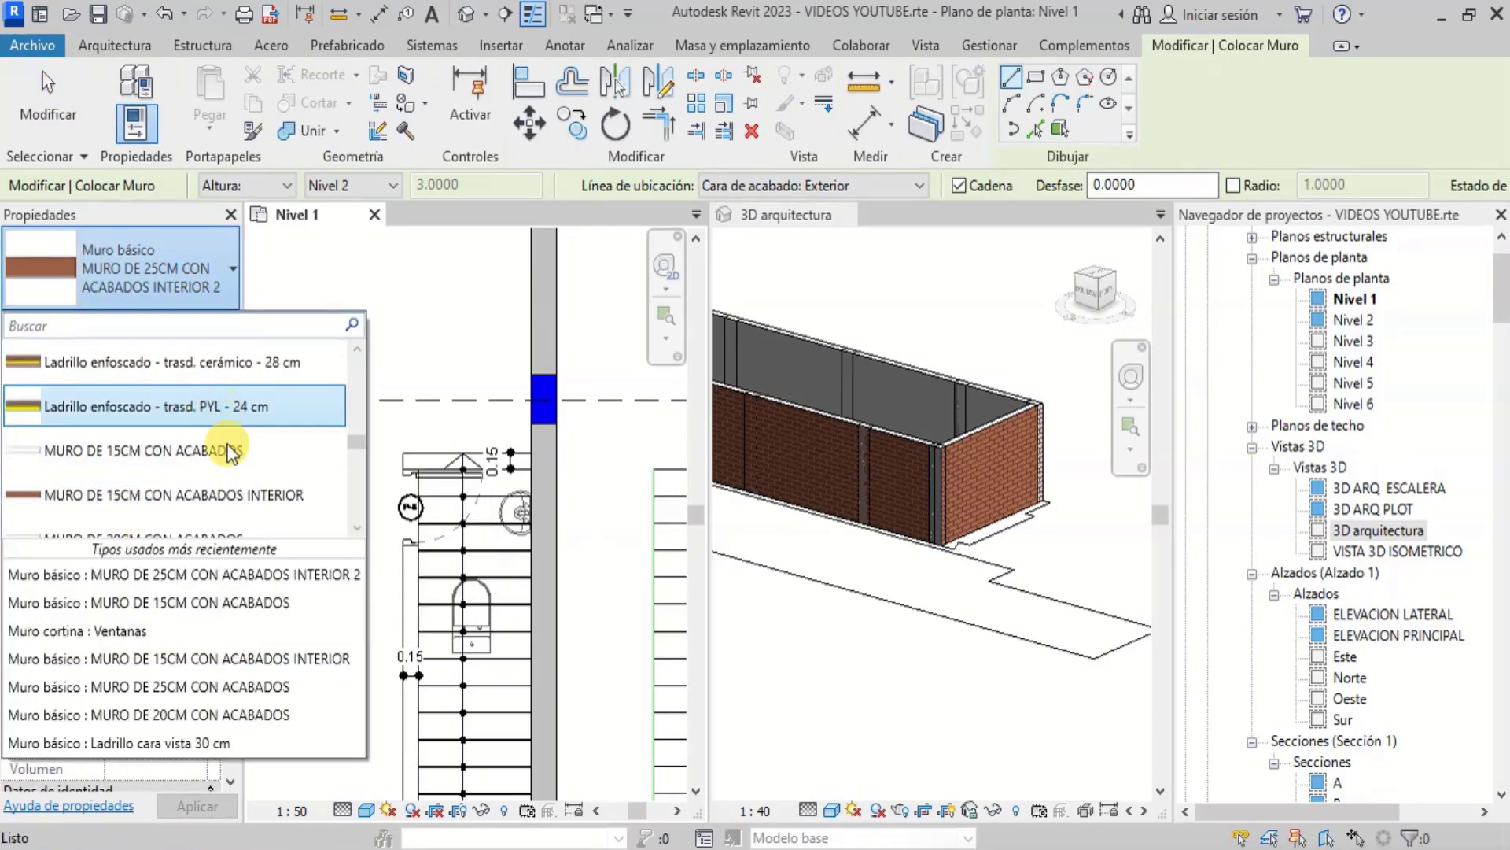
scroll(294, 450, down, 1)
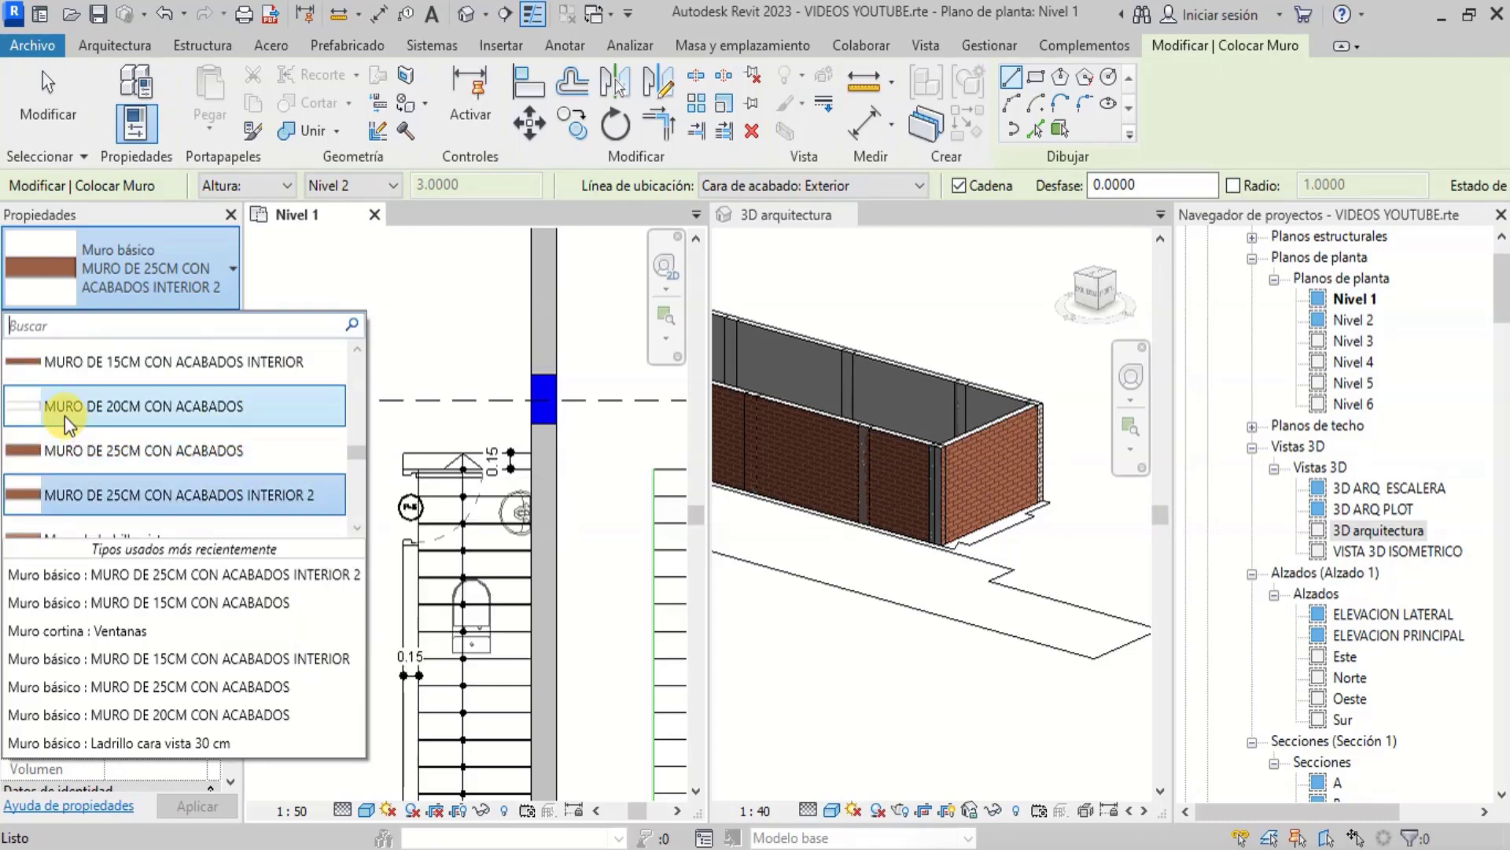
scroll(155, 407, up, 1)
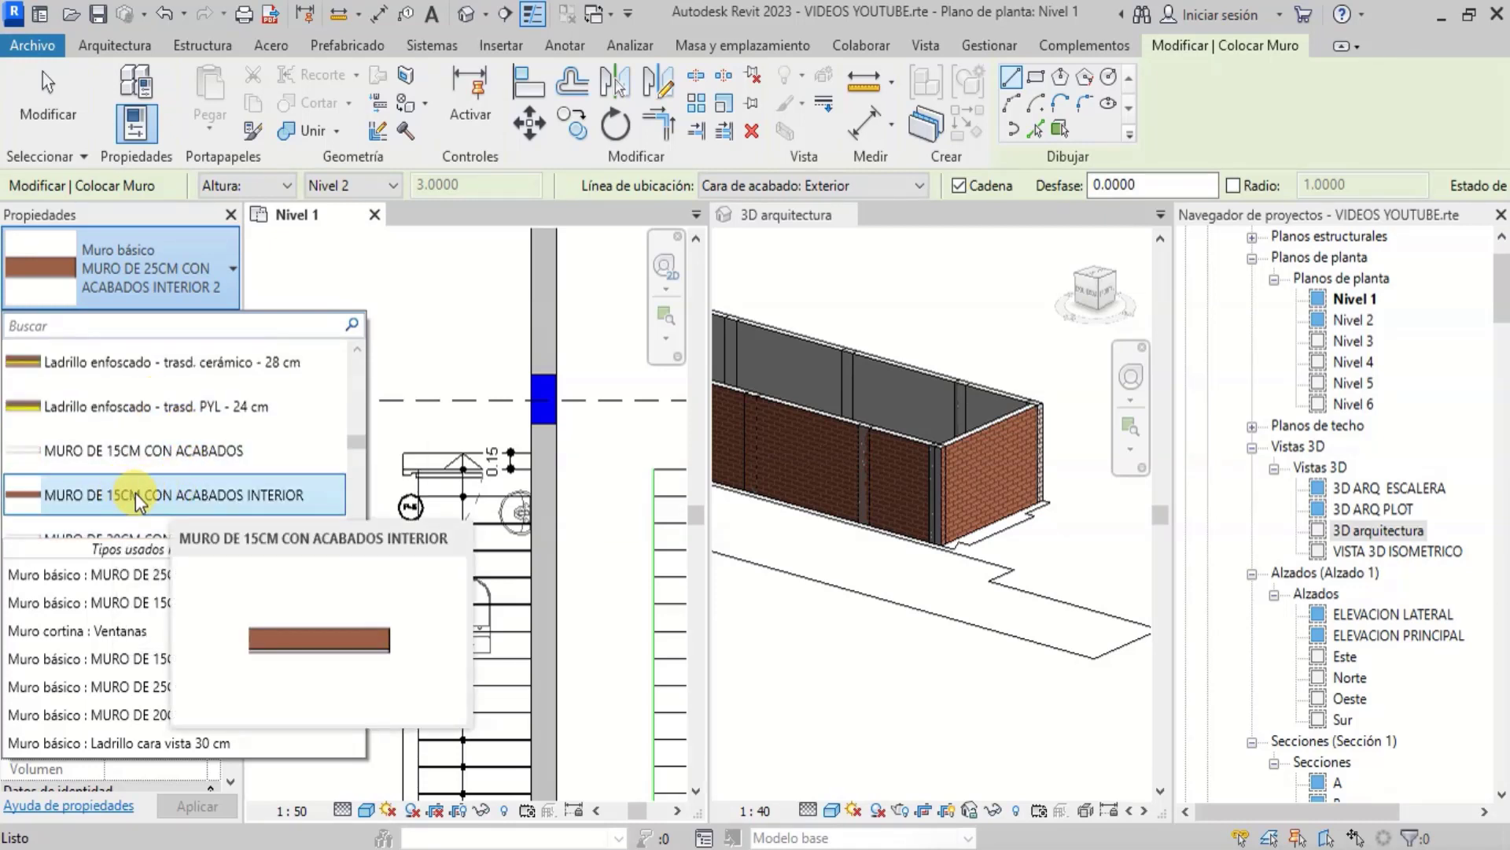
click(103, 497)
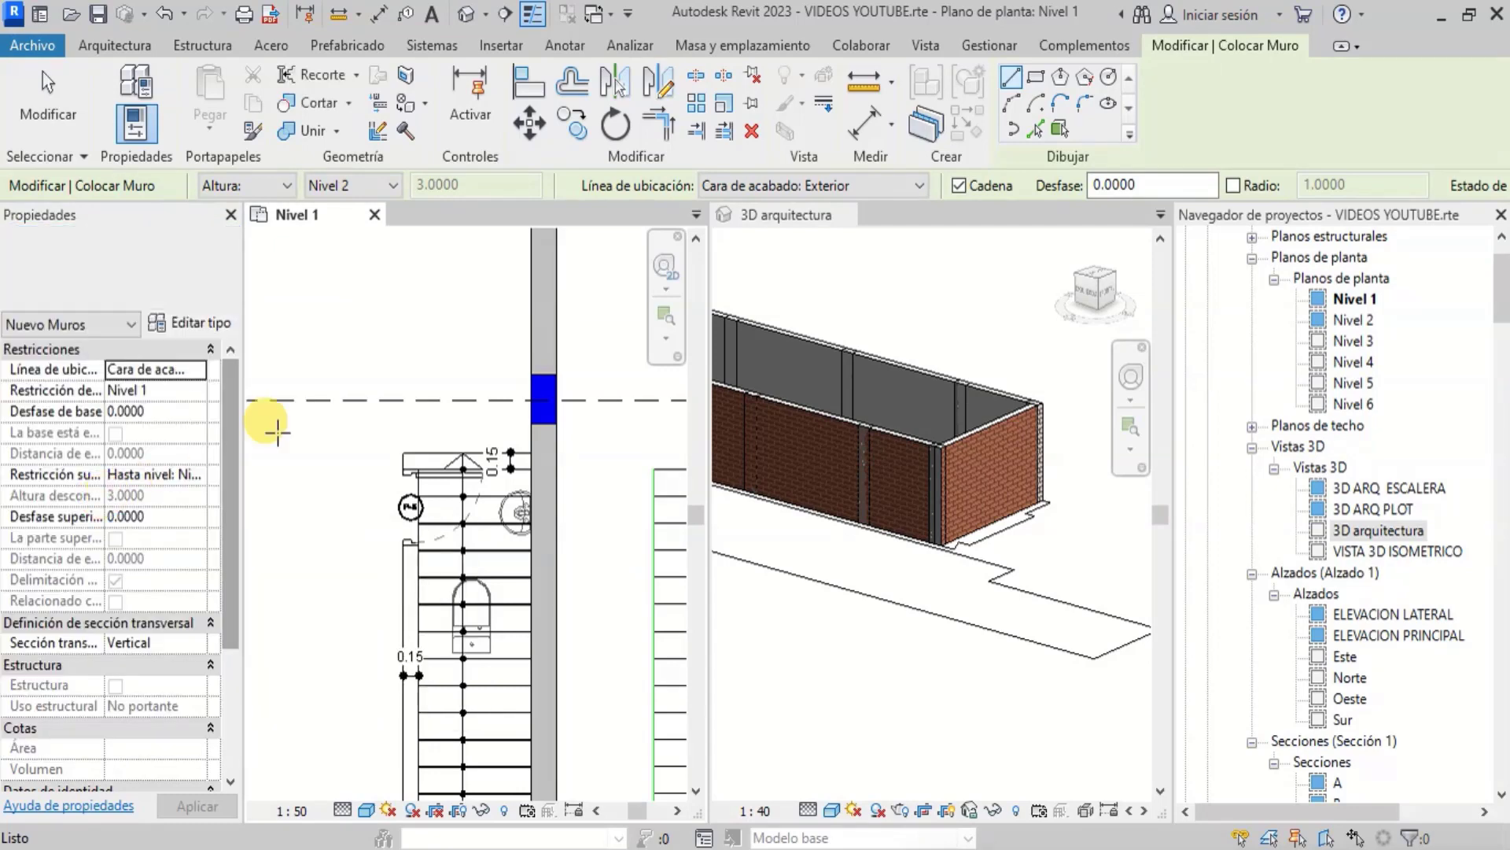
Draw the short partition from the grid B wall's inner face, just below grid 4, to the outer corner of the stair enclosure above door P-5
scroll(442, 467, up, 2)
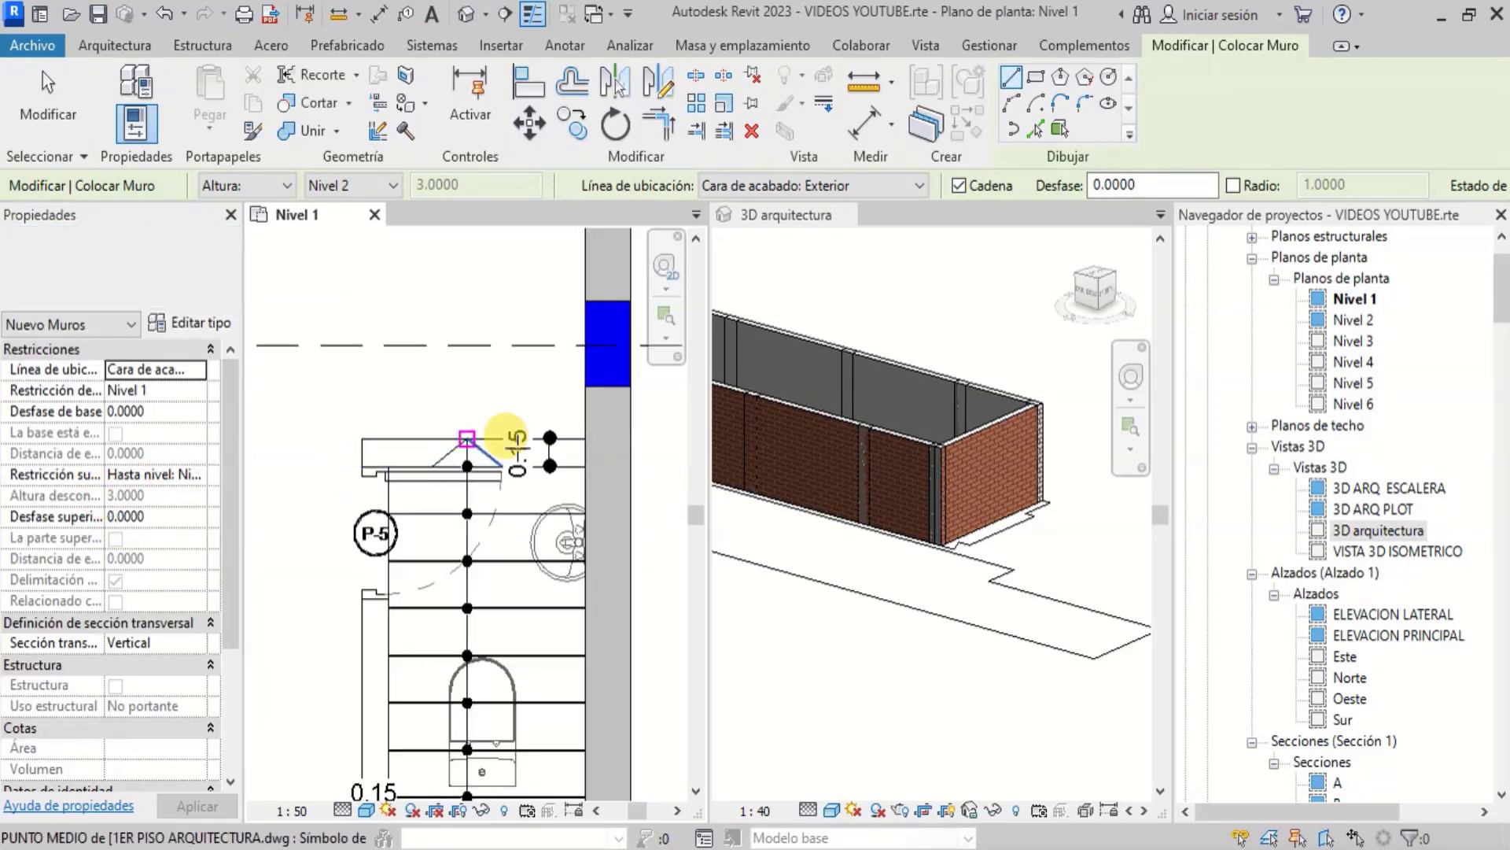
scroll(554, 450, up, 2)
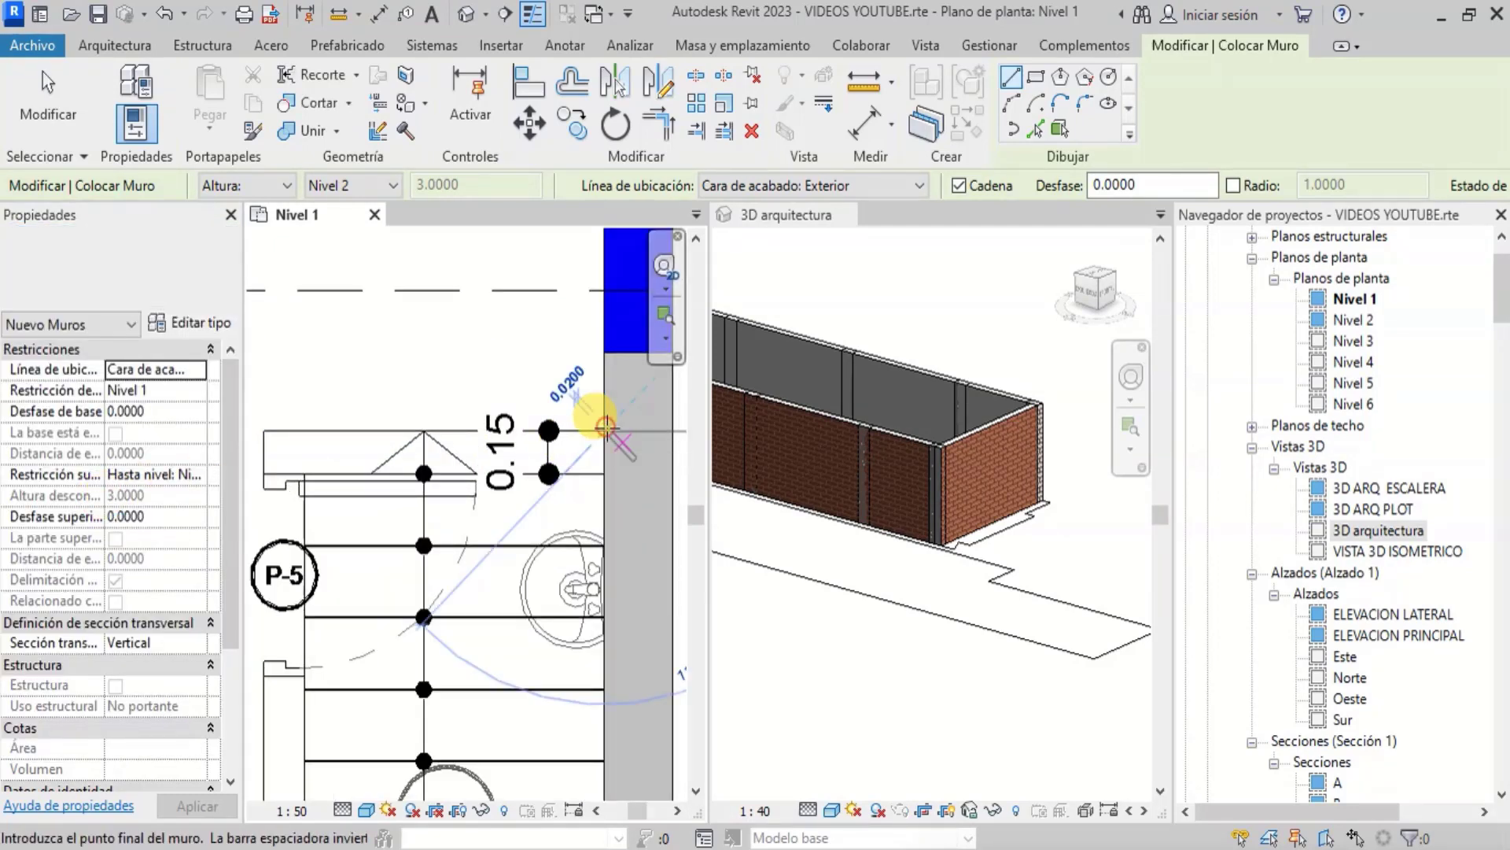
click(605, 425)
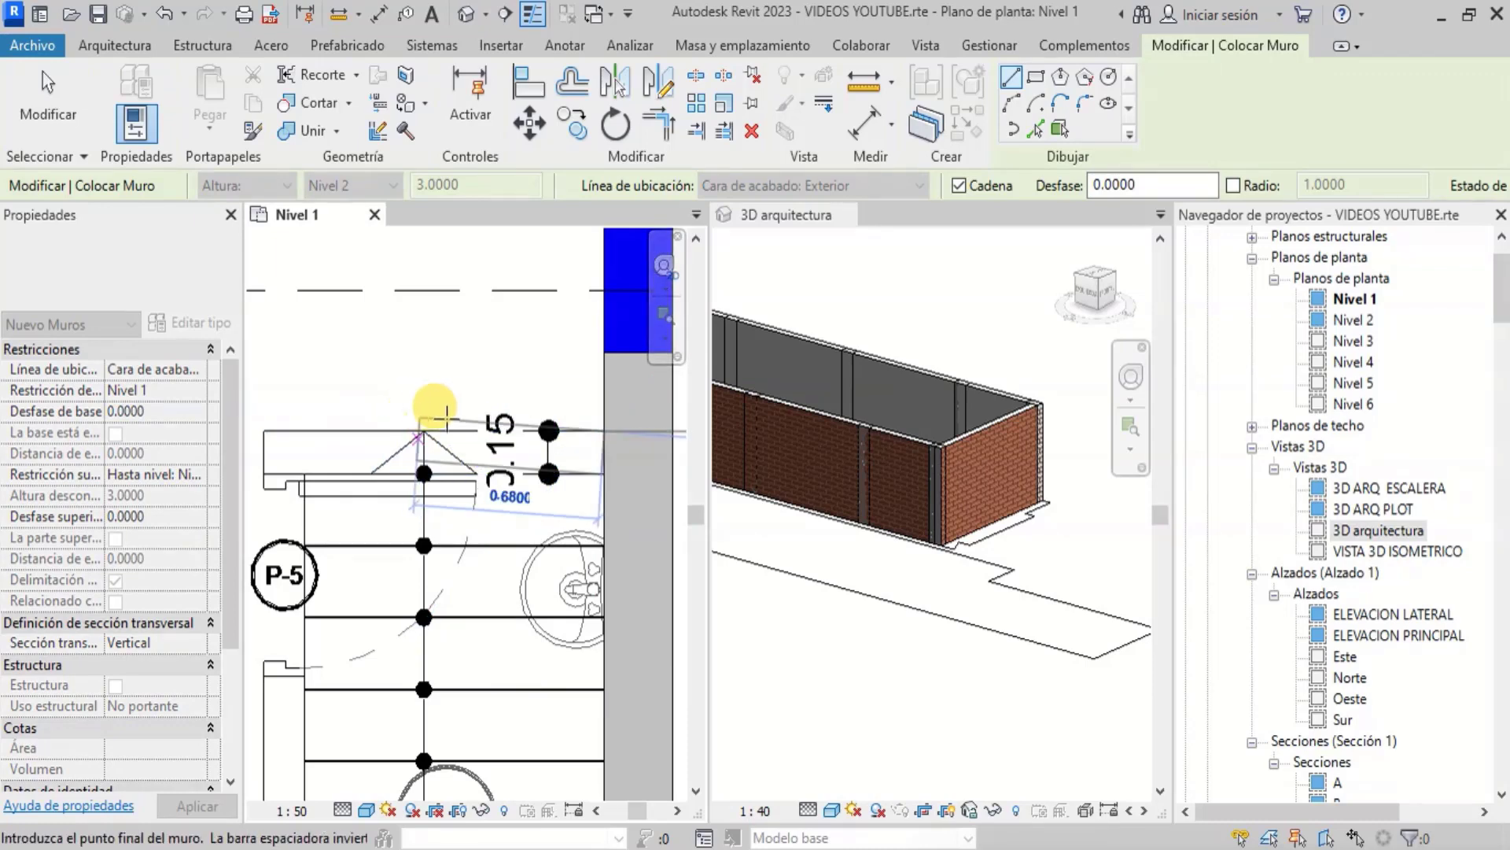
scroll(479, 435, down, 1)
scroll(310, 428, up, 4)
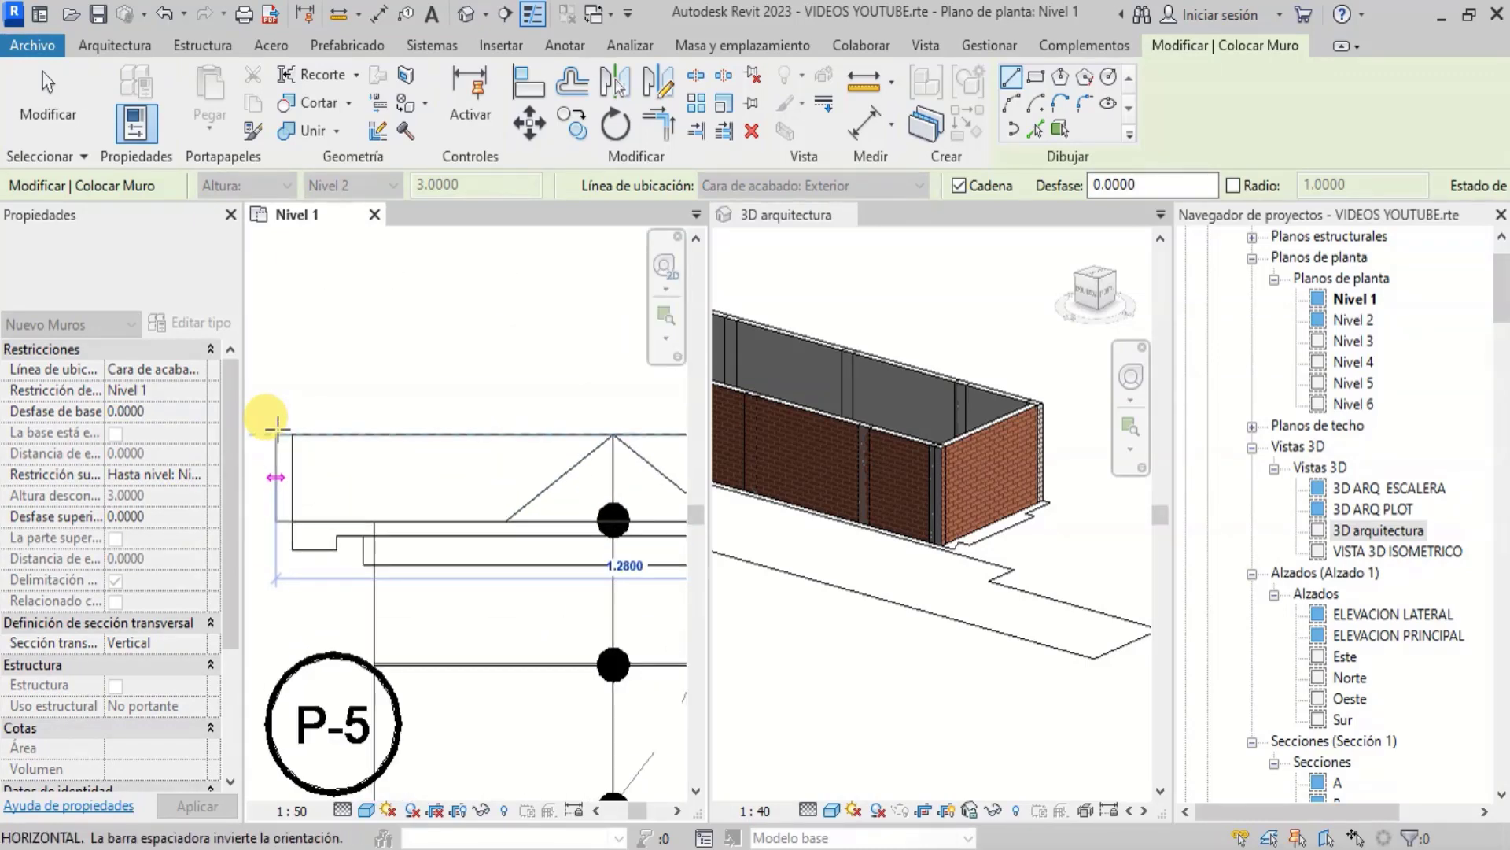
click(291, 431)
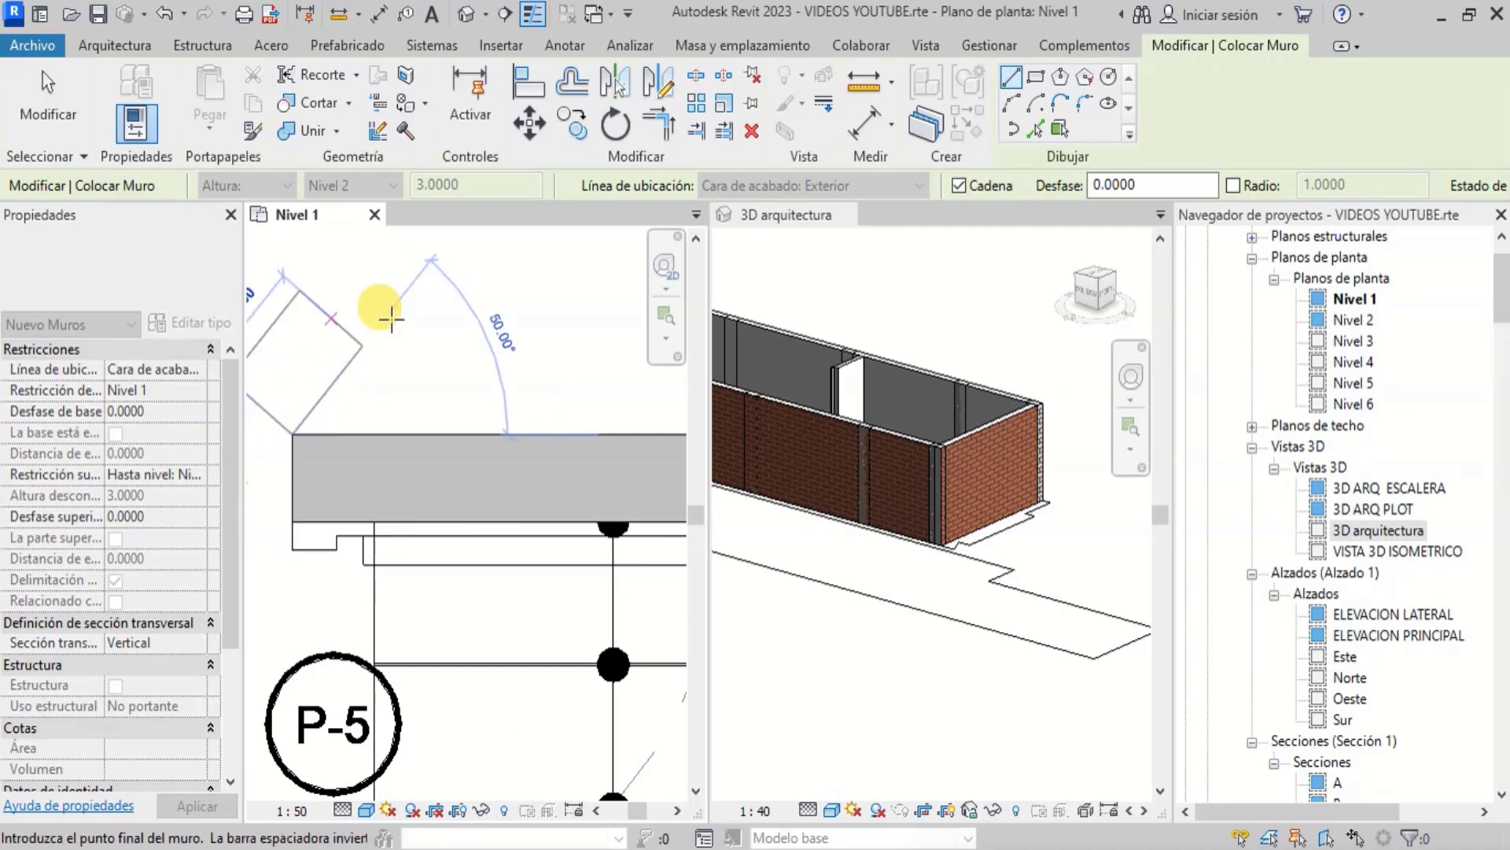
Continue the partition along the stair's outer side to the inner face of the grid 6 wall, and finish the wall command
scroll(839, 366, up, 3)
scroll(958, 398, down, 3)
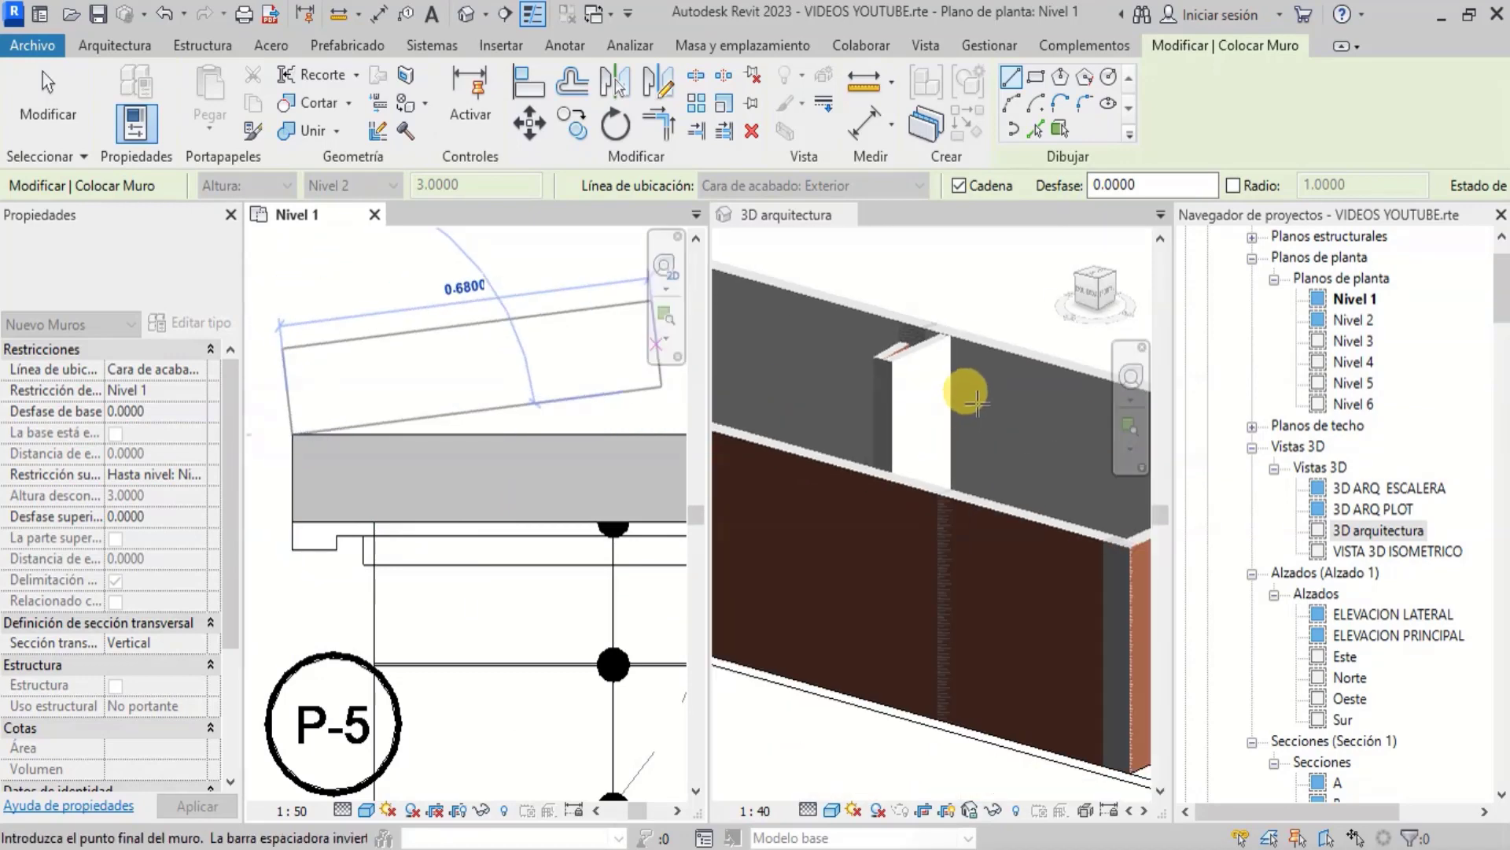
scroll(293, 470, down, 5)
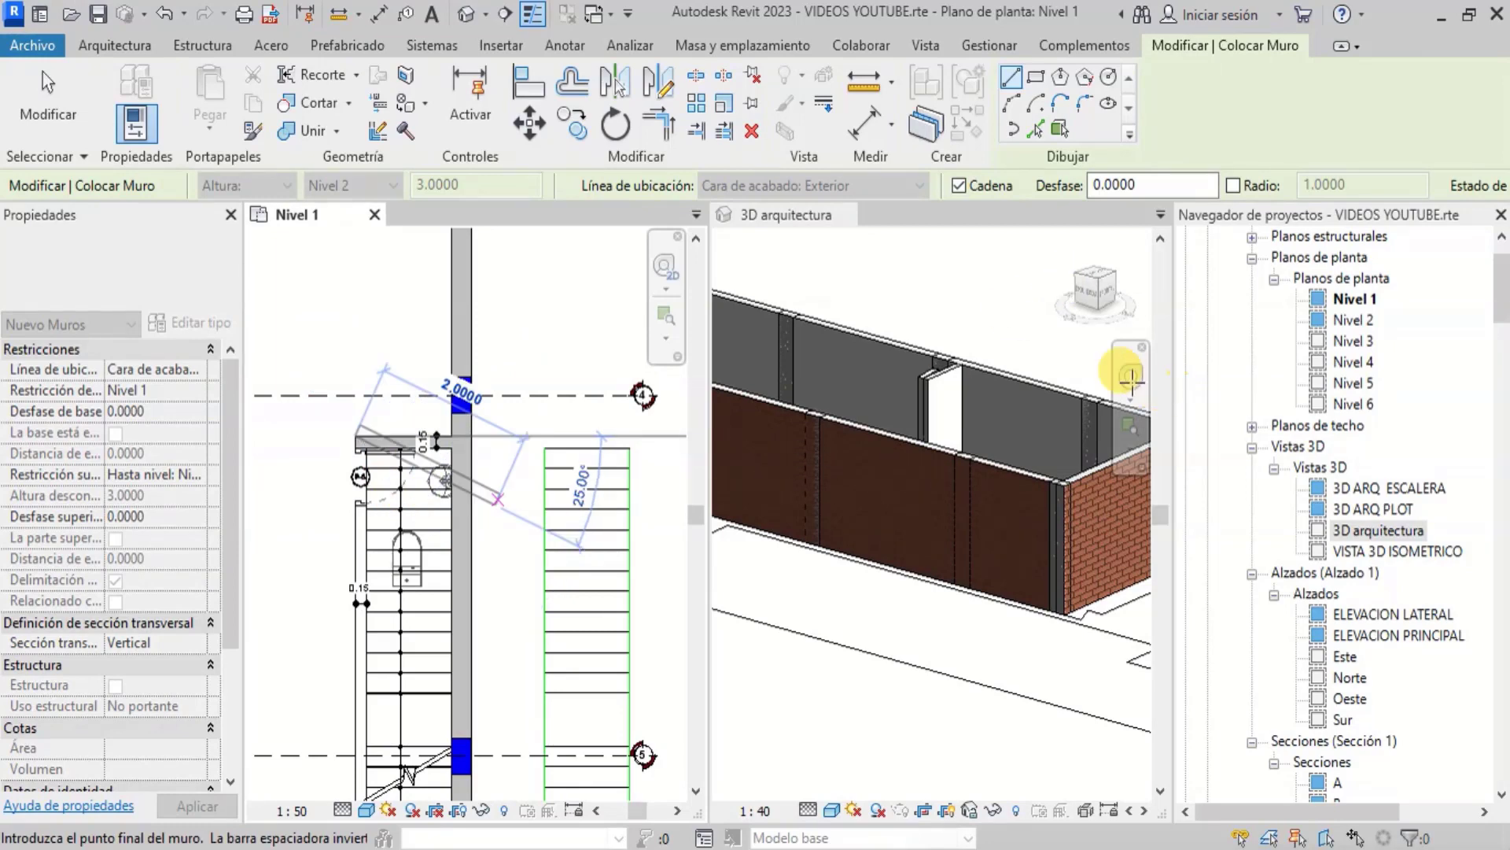
scroll(340, 472, down, 3)
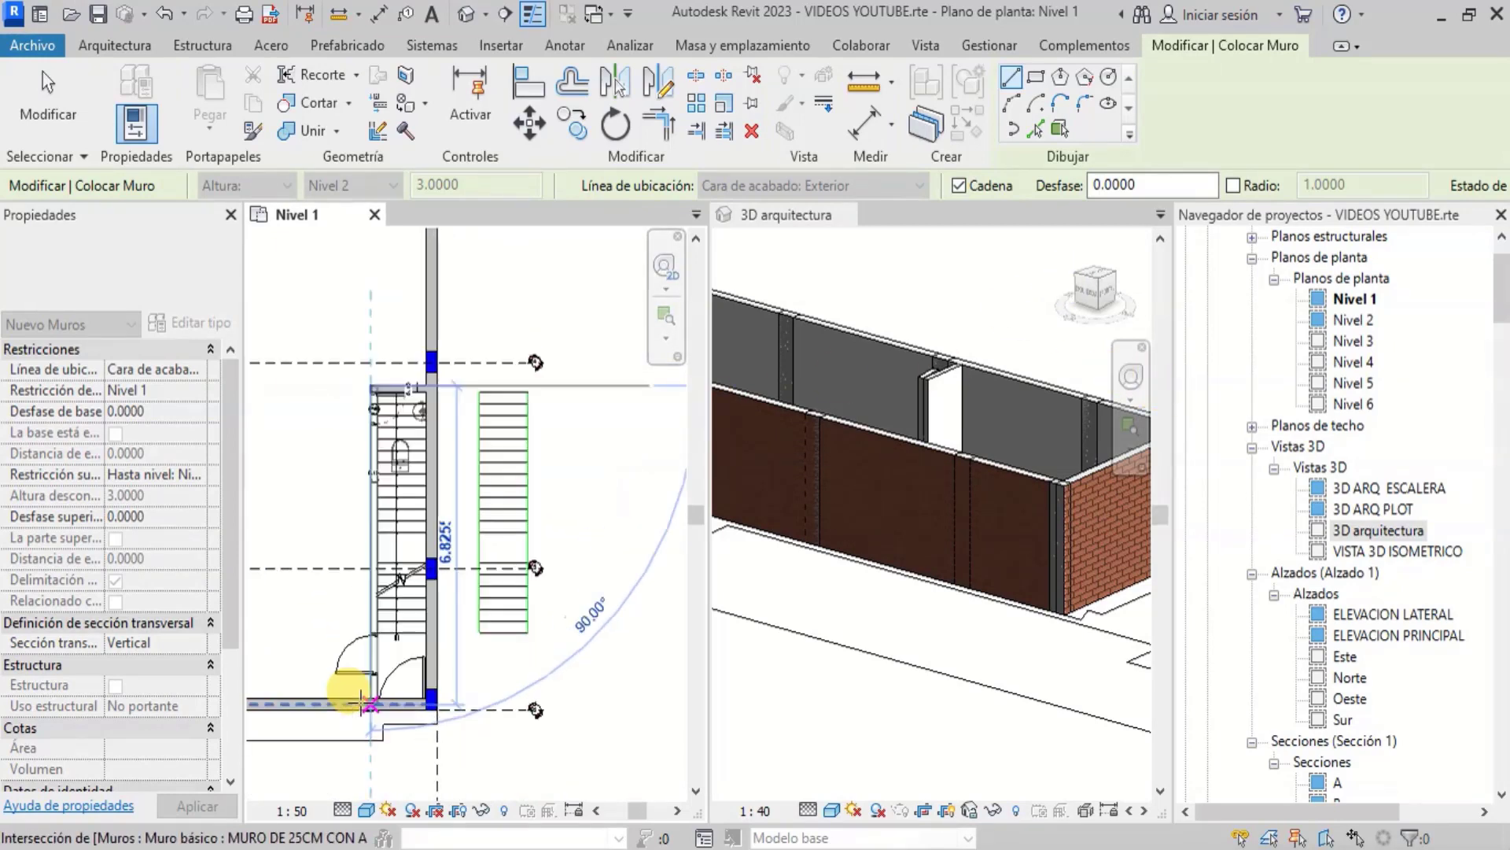
scroll(370, 702, up, 5)
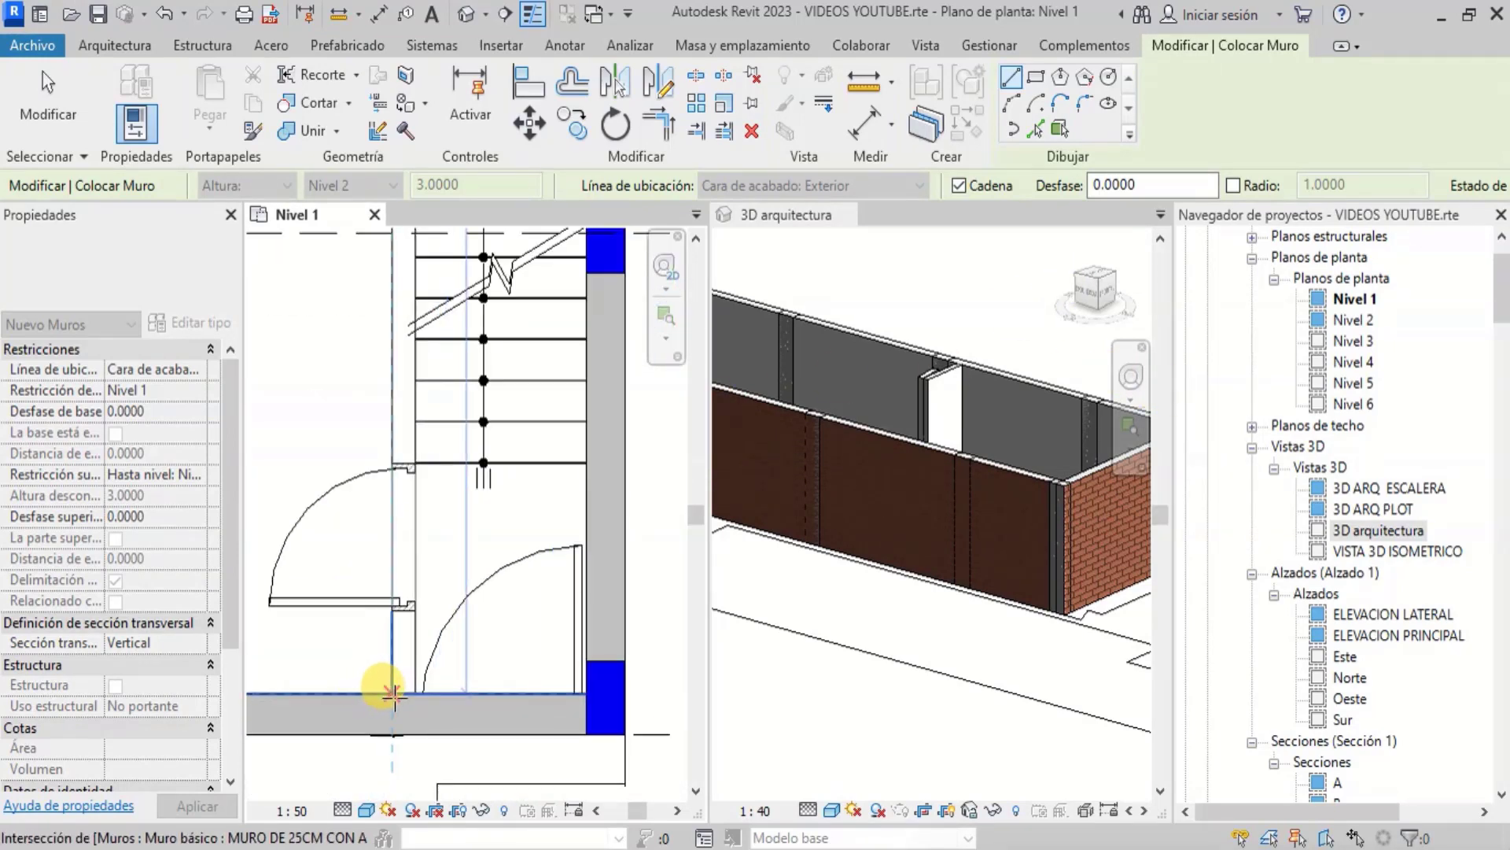
click(391, 695)
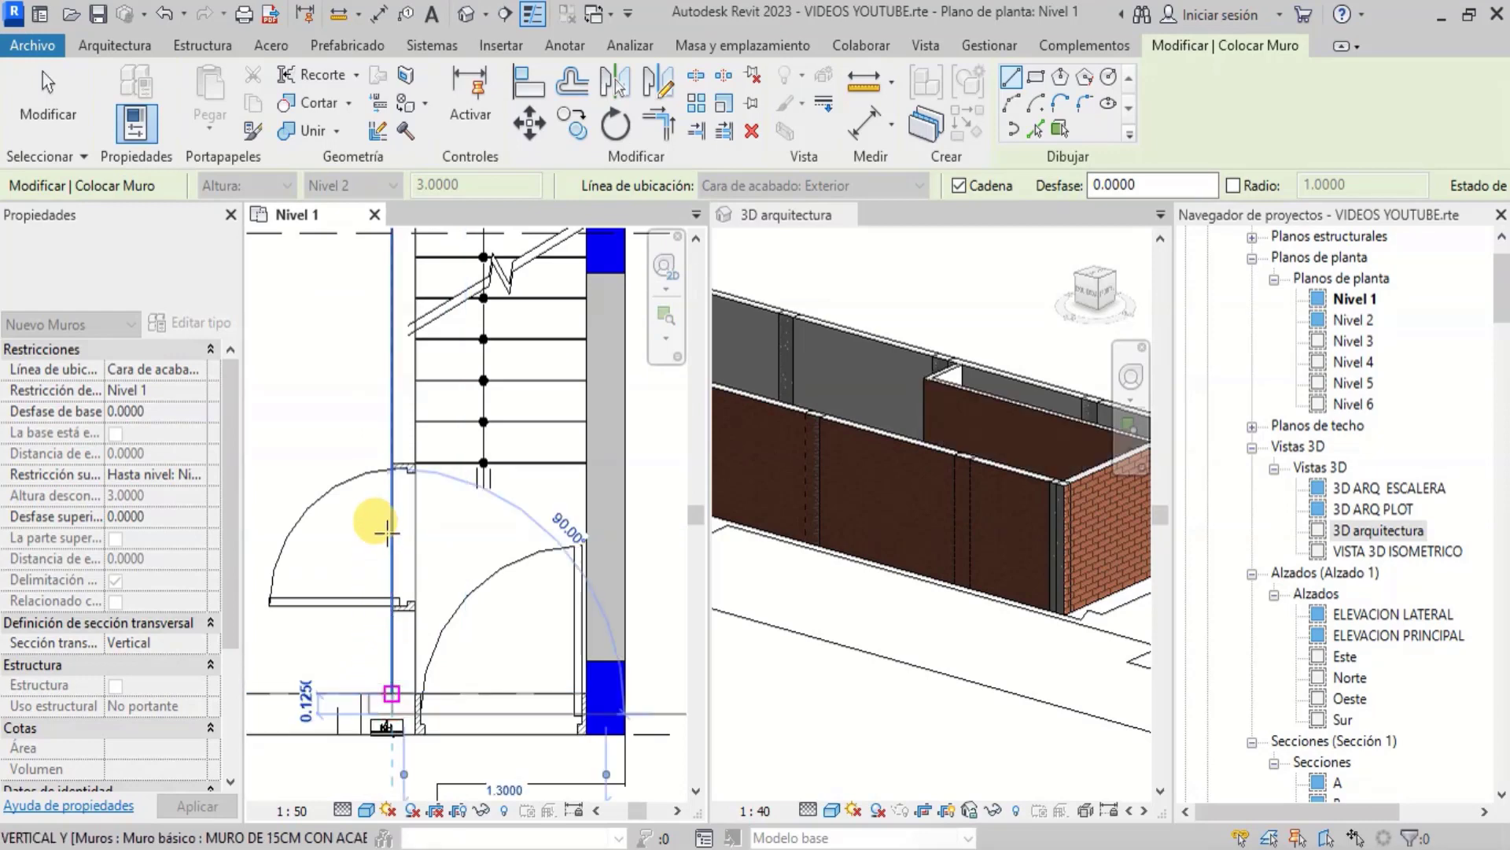
scroll(398, 496, down, 2)
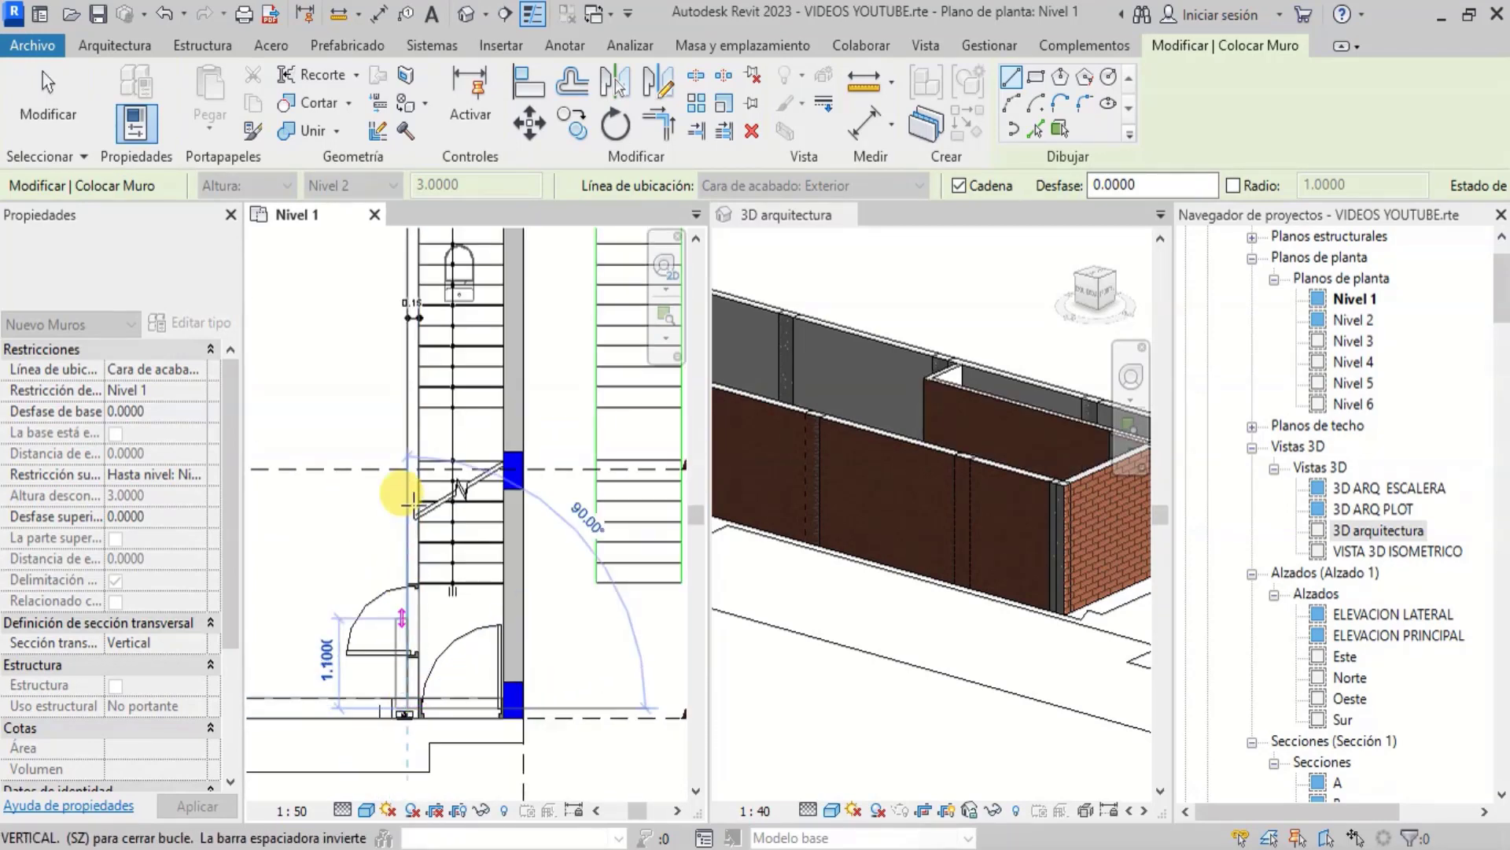
key(Escape)
key(Escape)
scroll(464, 629, down, 2)
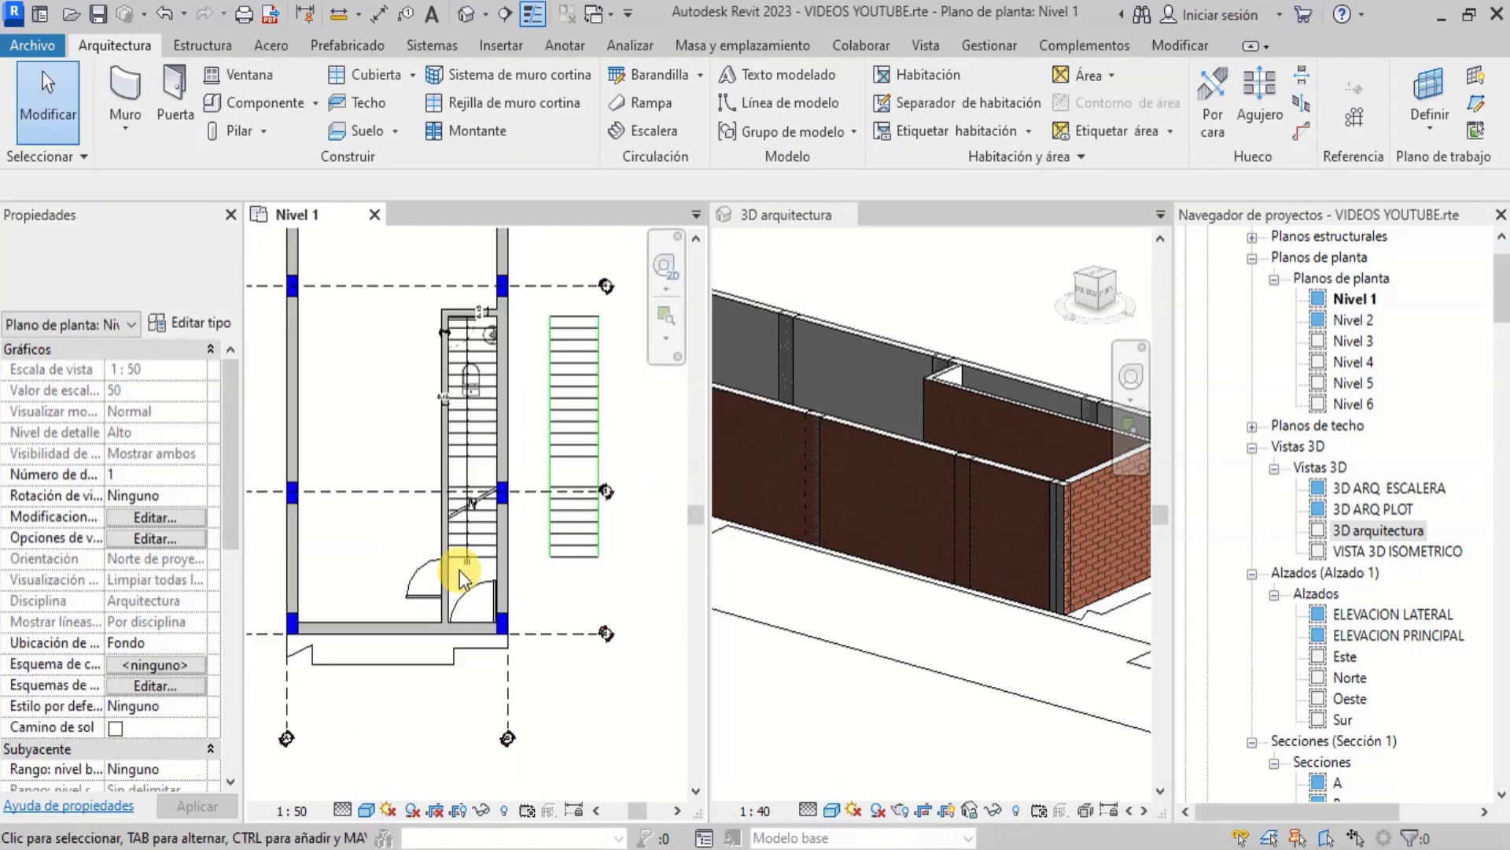
Delete the 0.25 thickness dimension on the wall along grid 1 in the Nivel 1 plan
middle_drag(445, 398, 620, 556)
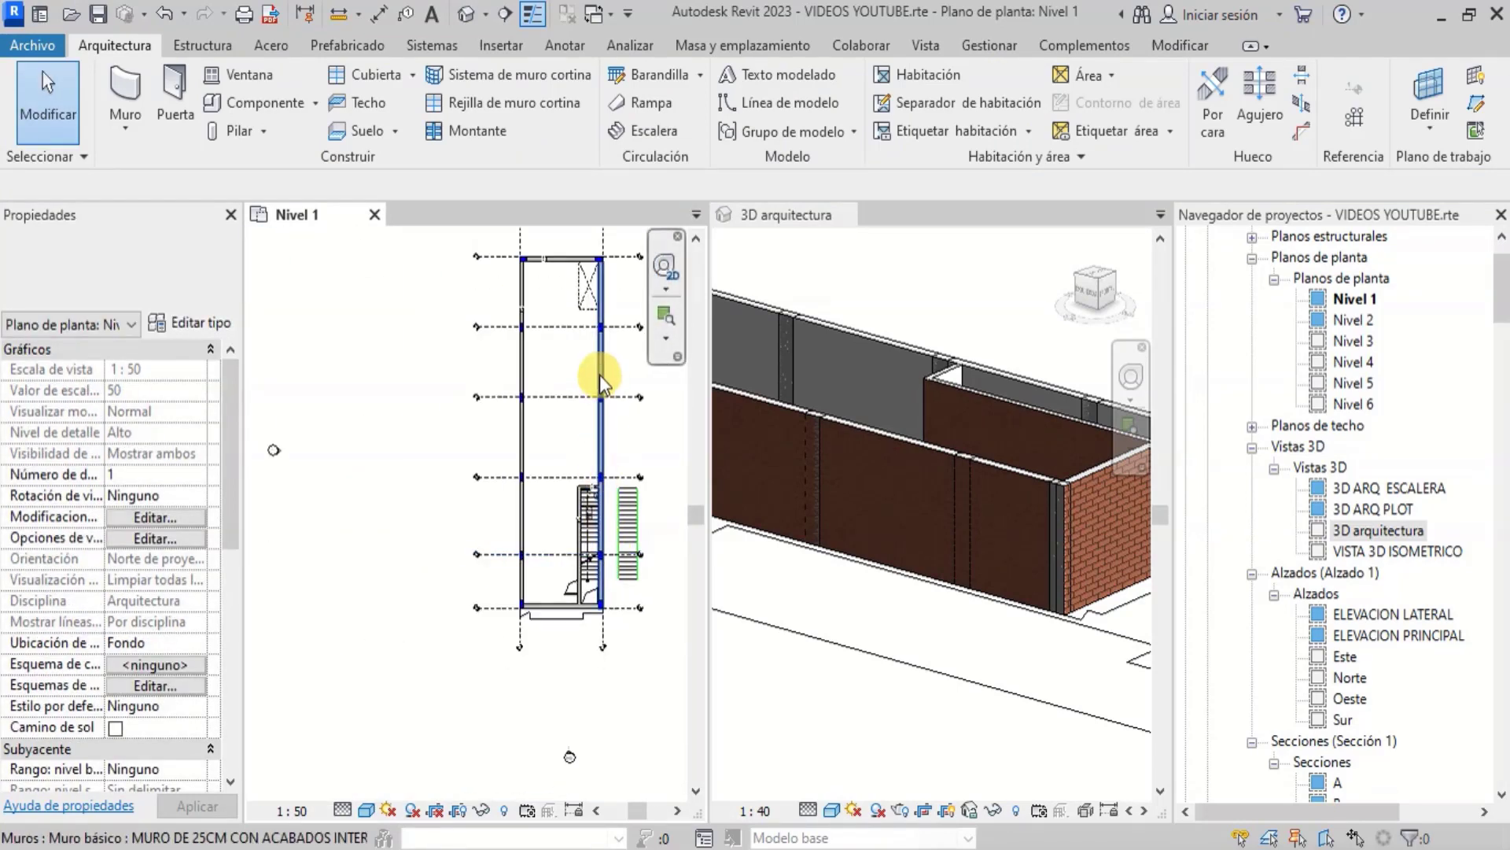
scroll(534, 418, up, 2)
scroll(525, 488, down, 2)
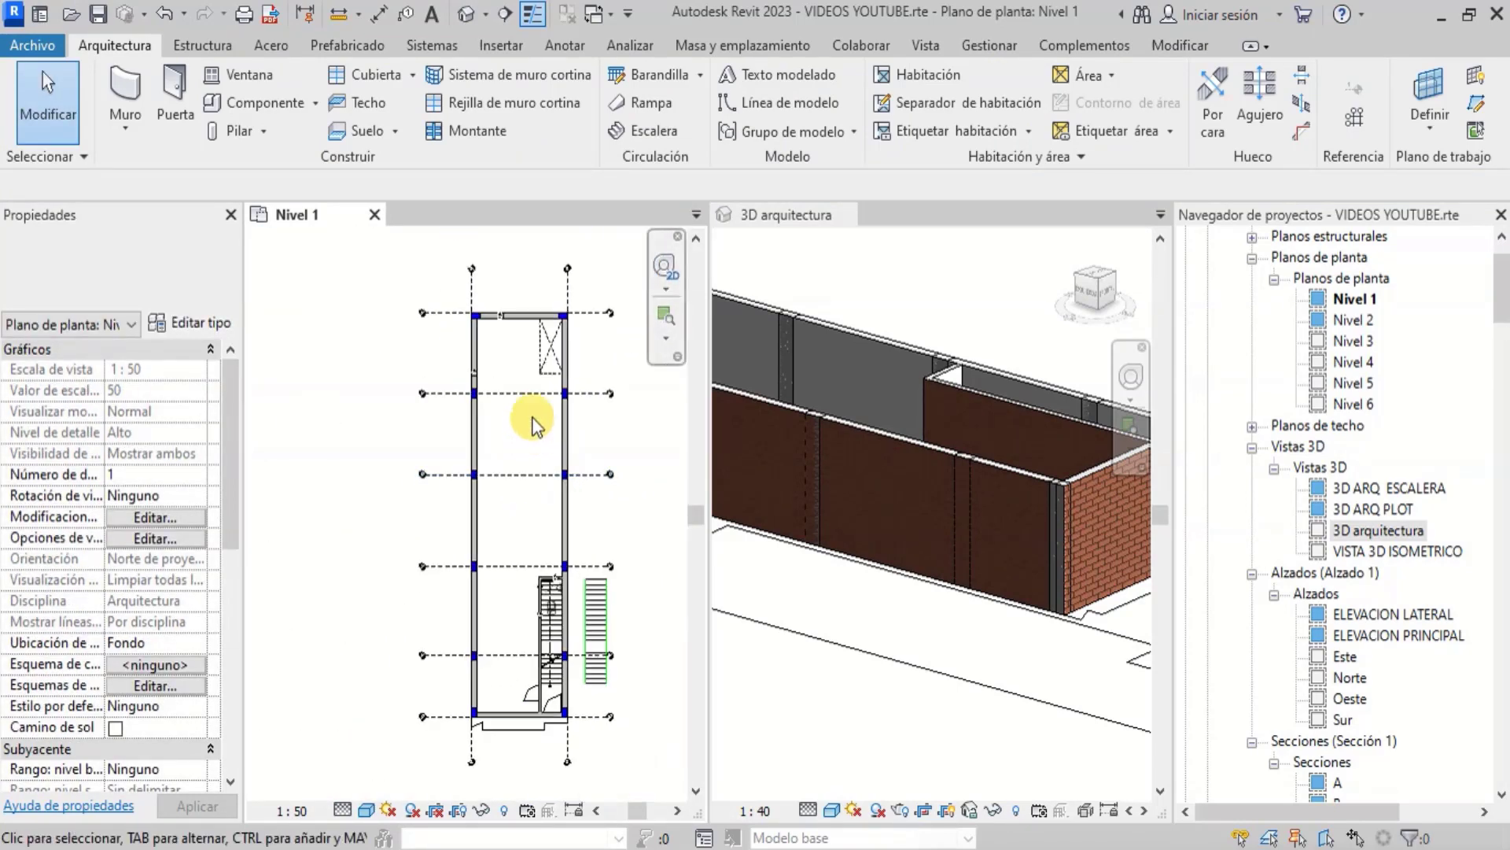
scroll(540, 307, up, 5)
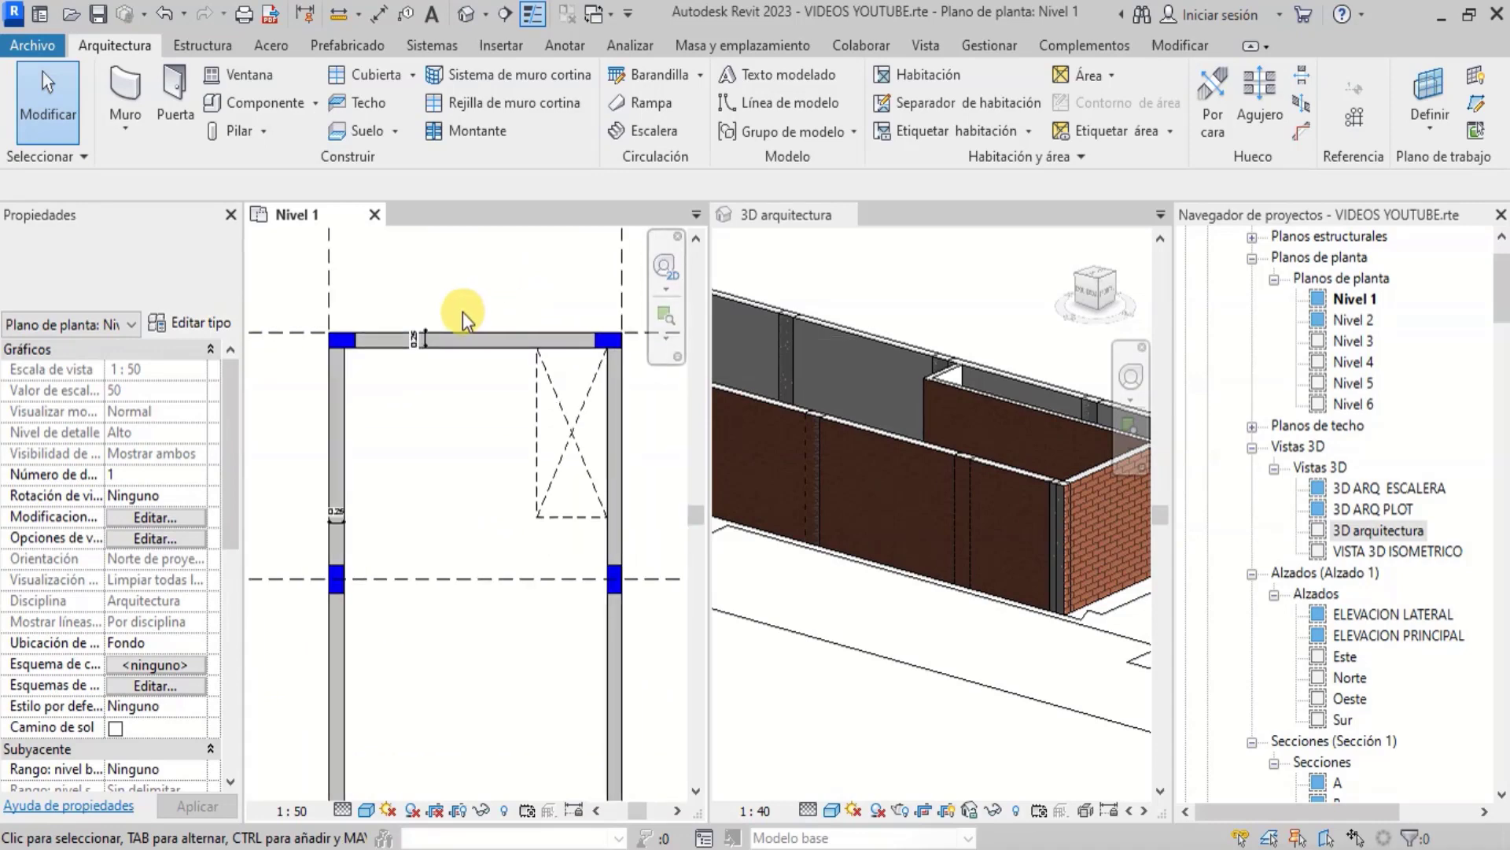
scroll(389, 353, up, 3)
click(393, 414)
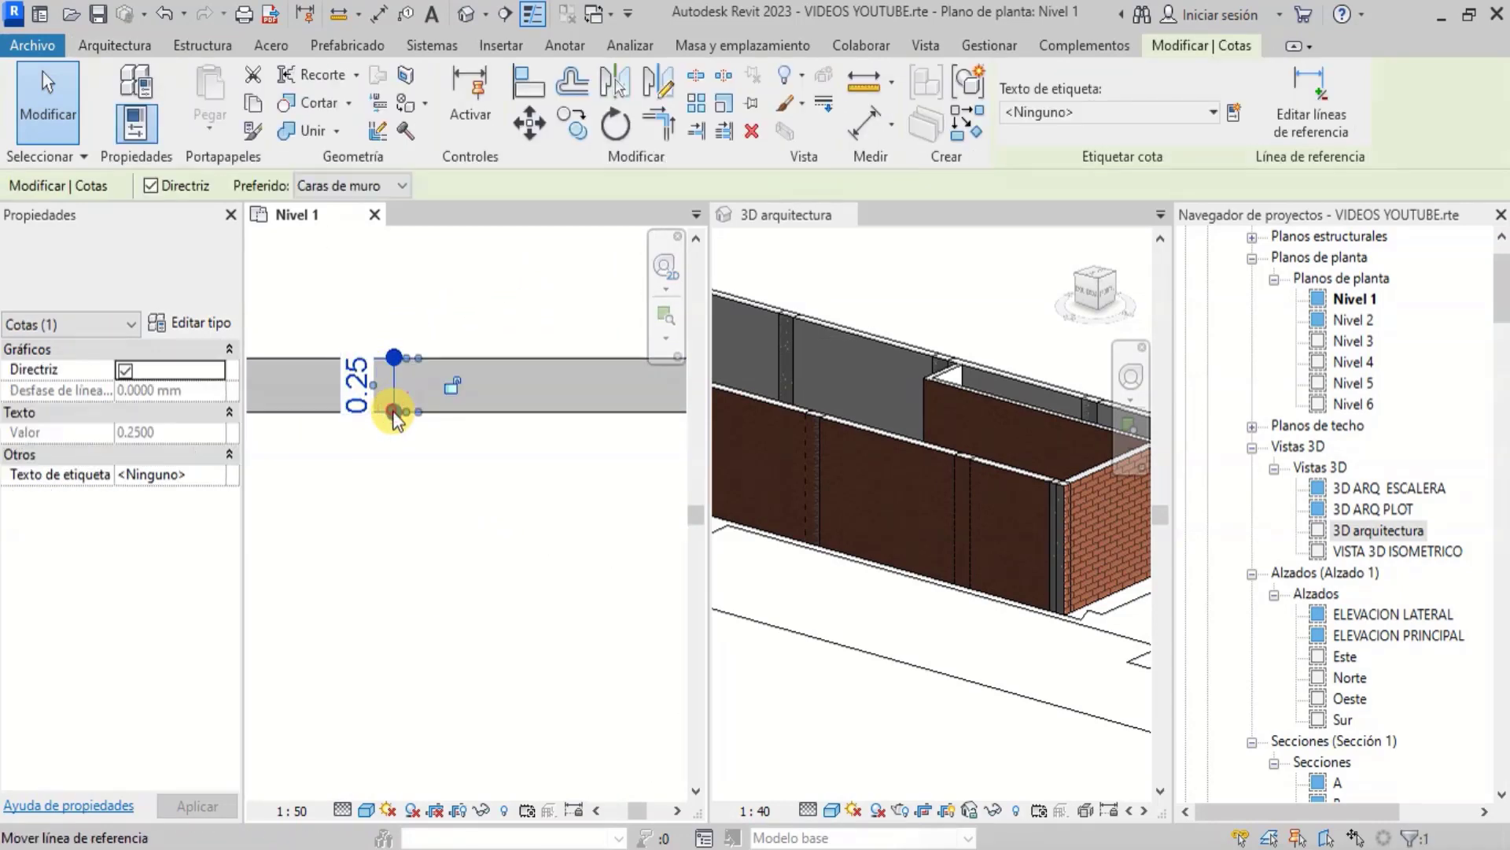
key(Delete)
scroll(378, 303, down, 2)
scroll(440, 339, down, 4)
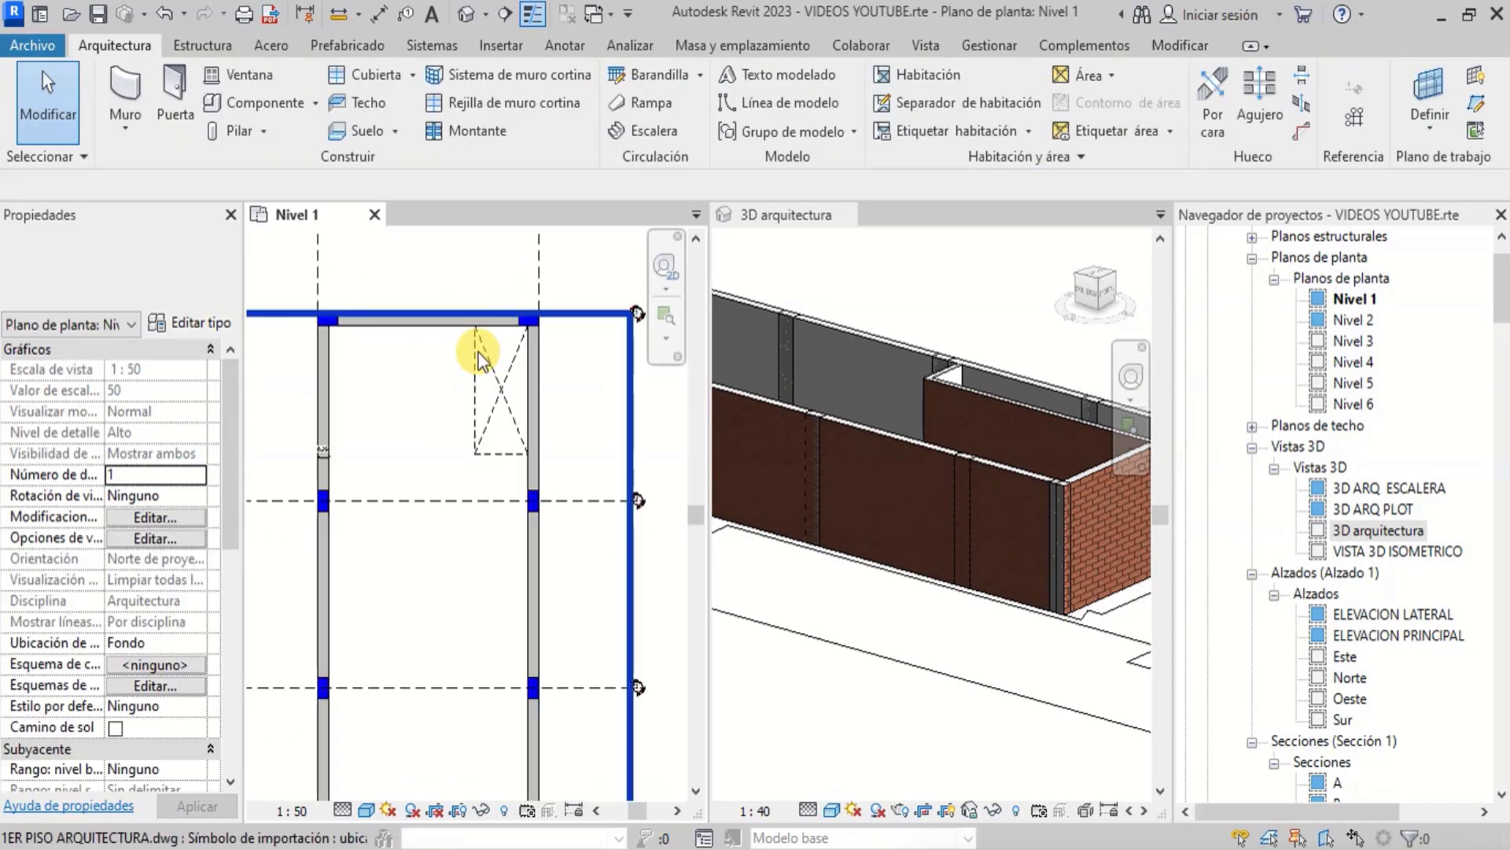
Delete the two 0.15 thickness dimensions on the stair enclosure's partitions in the Nivel 1 plan
scroll(463, 621, up, 4)
scroll(482, 677, up, 4)
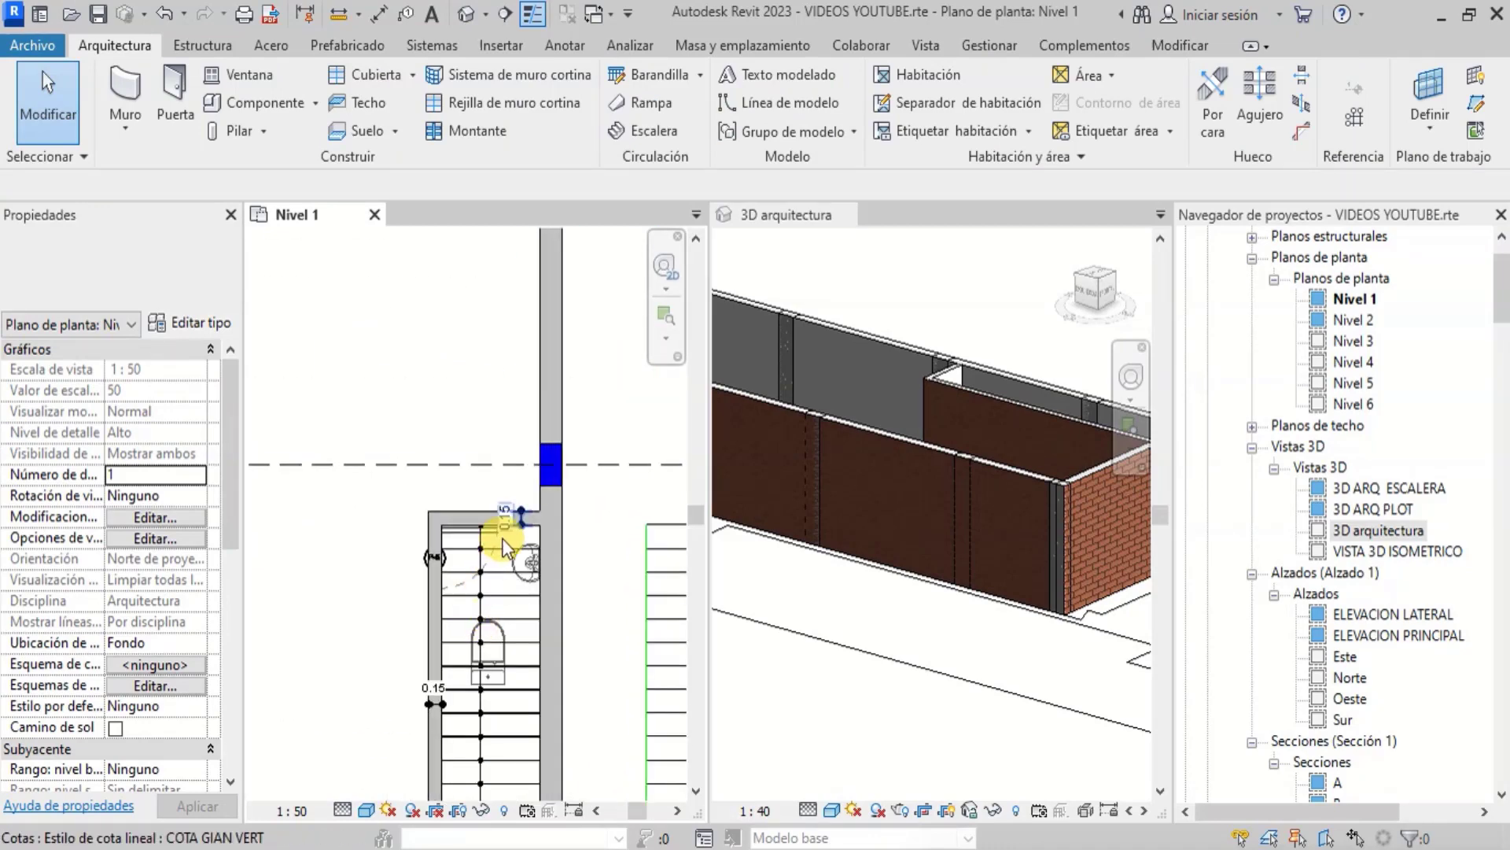
click(535, 519)
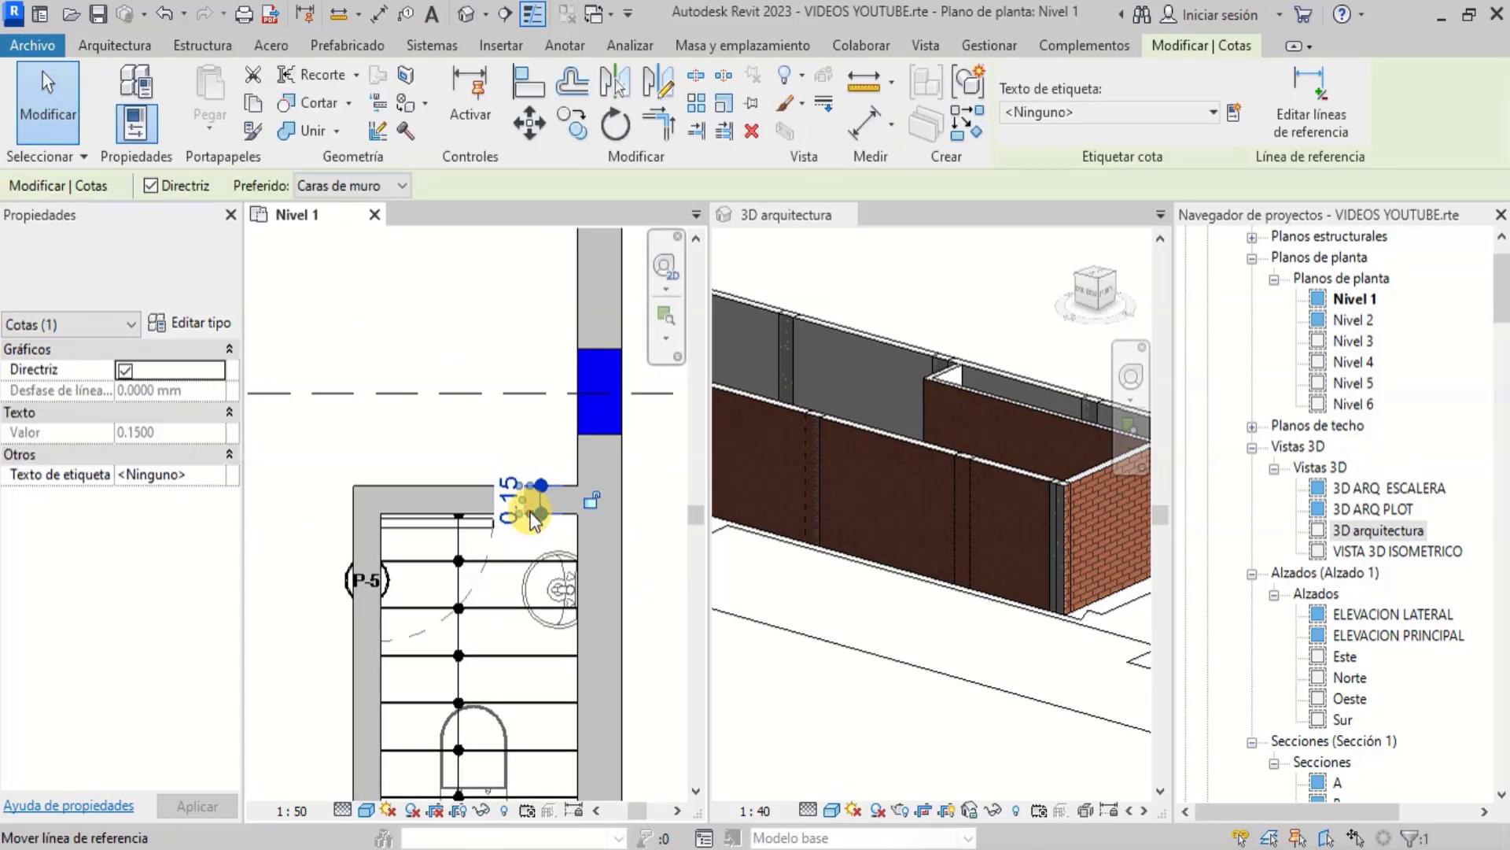
key(Delete)
scroll(494, 420, down, 2)
scroll(464, 535, up, 5)
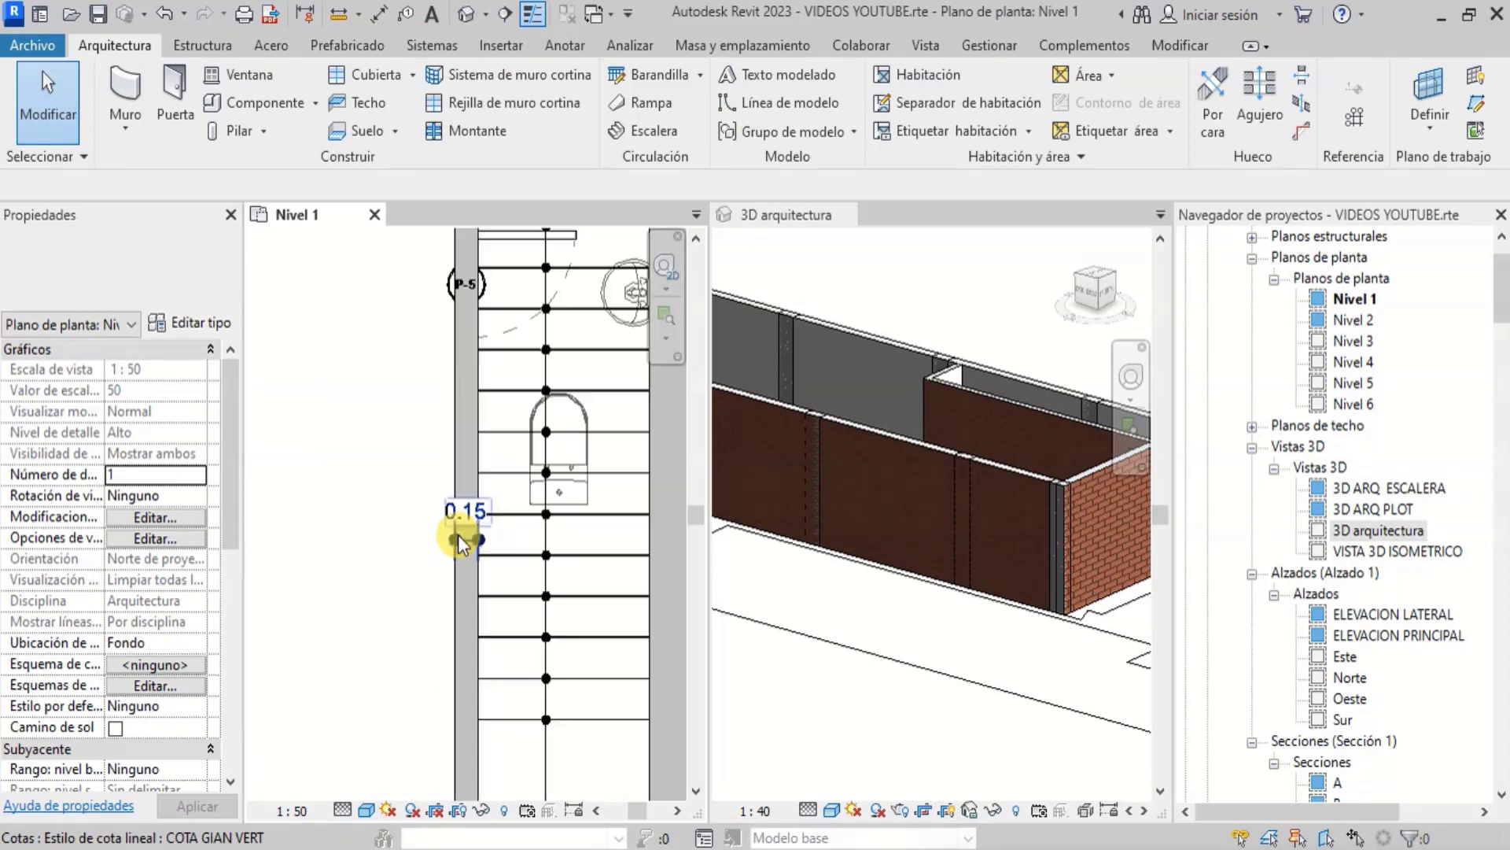
click(458, 546)
key(Delete)
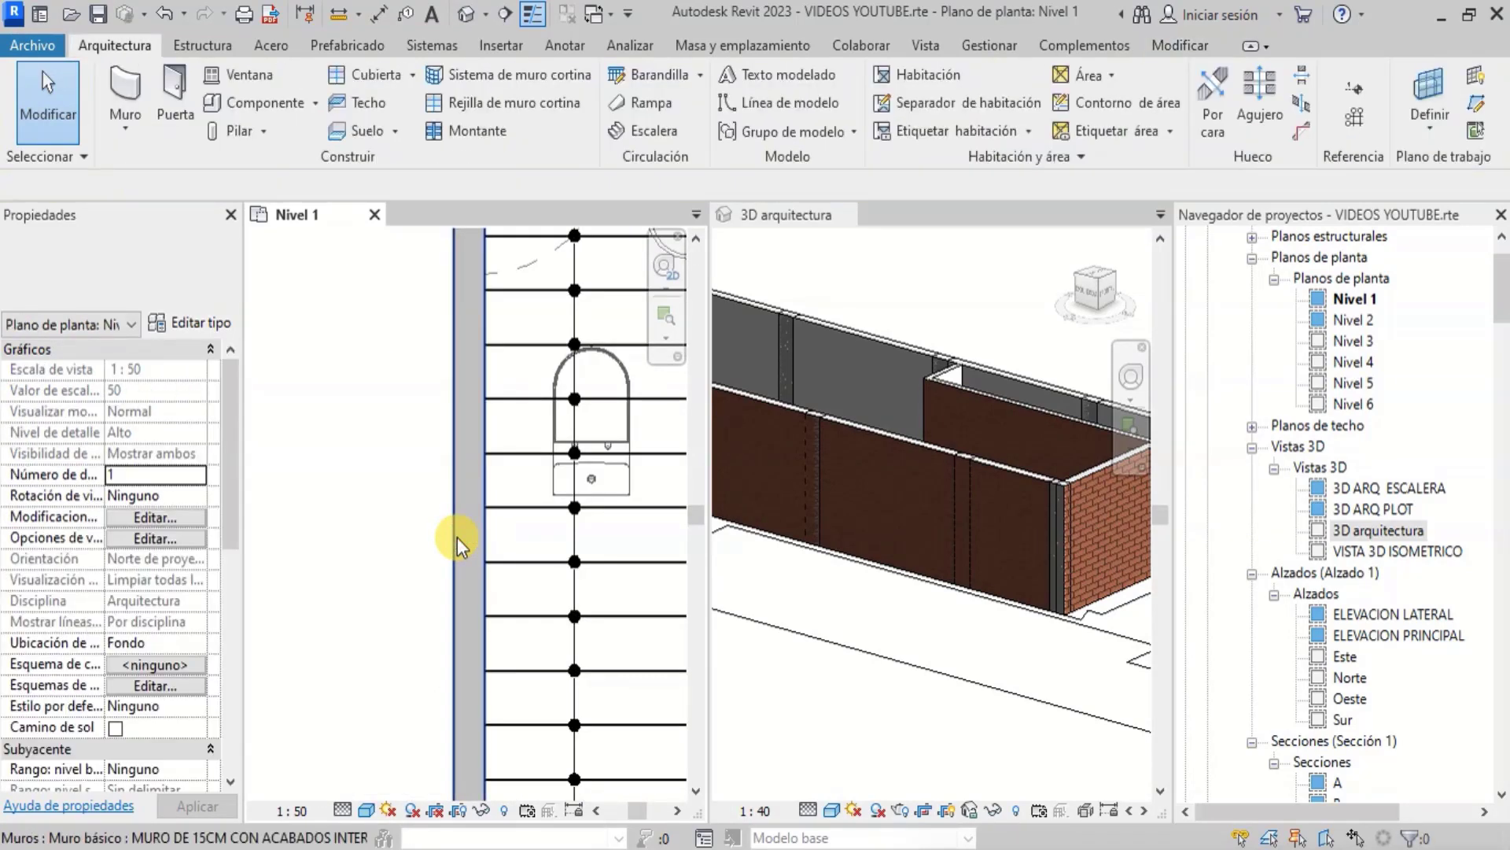
Close the Nivel 1 plan so that only the 3D arquitectura view stays open
scroll(429, 472, down, 3)
scroll(428, 494, down, 2)
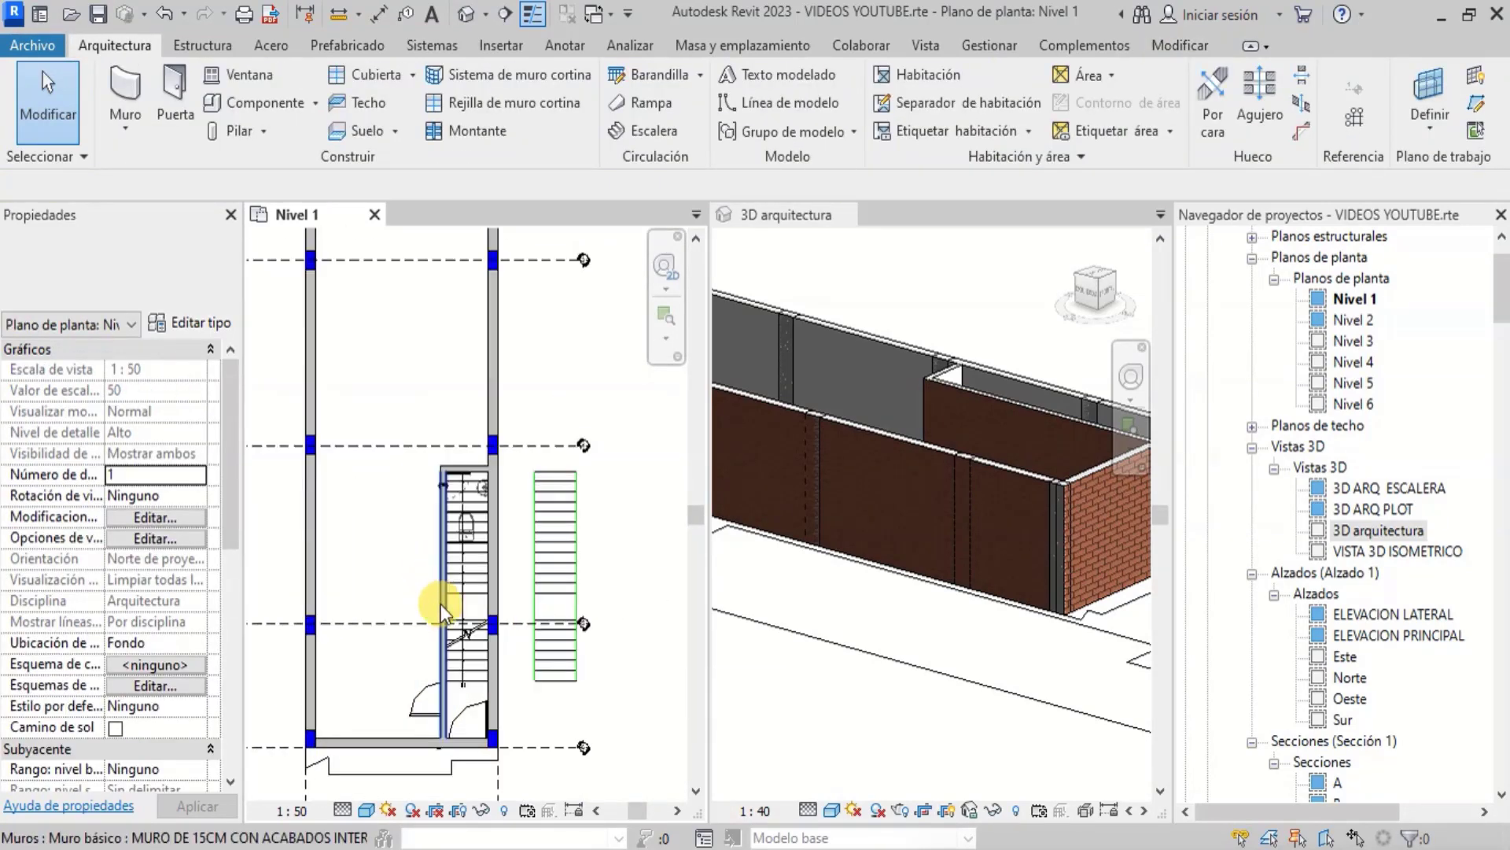
click(374, 214)
scroll(429, 417, down, 2)
scroll(315, 458, up, 3)
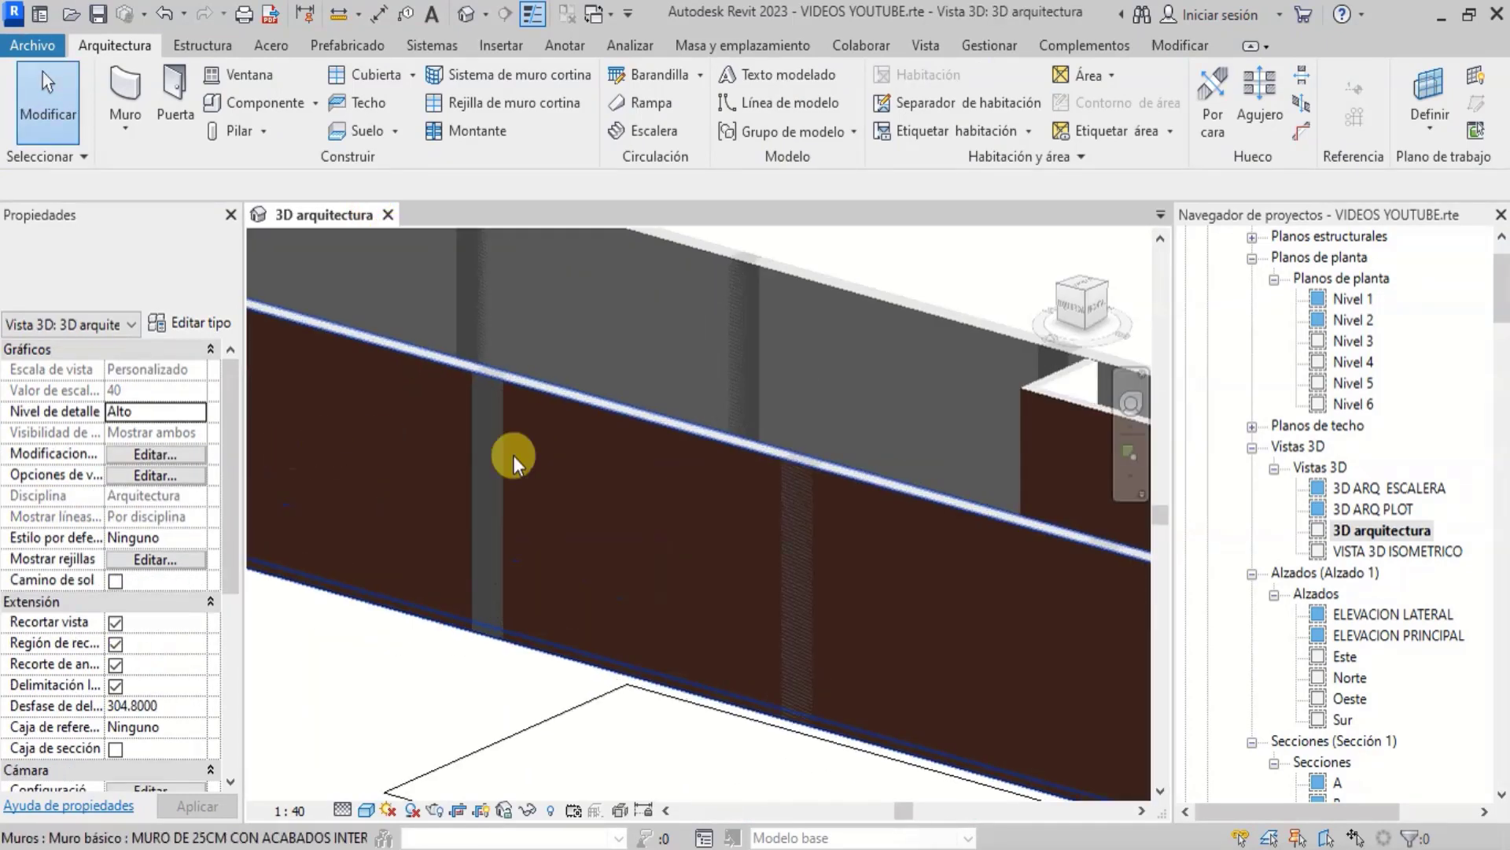
scroll(785, 520, down, 2)
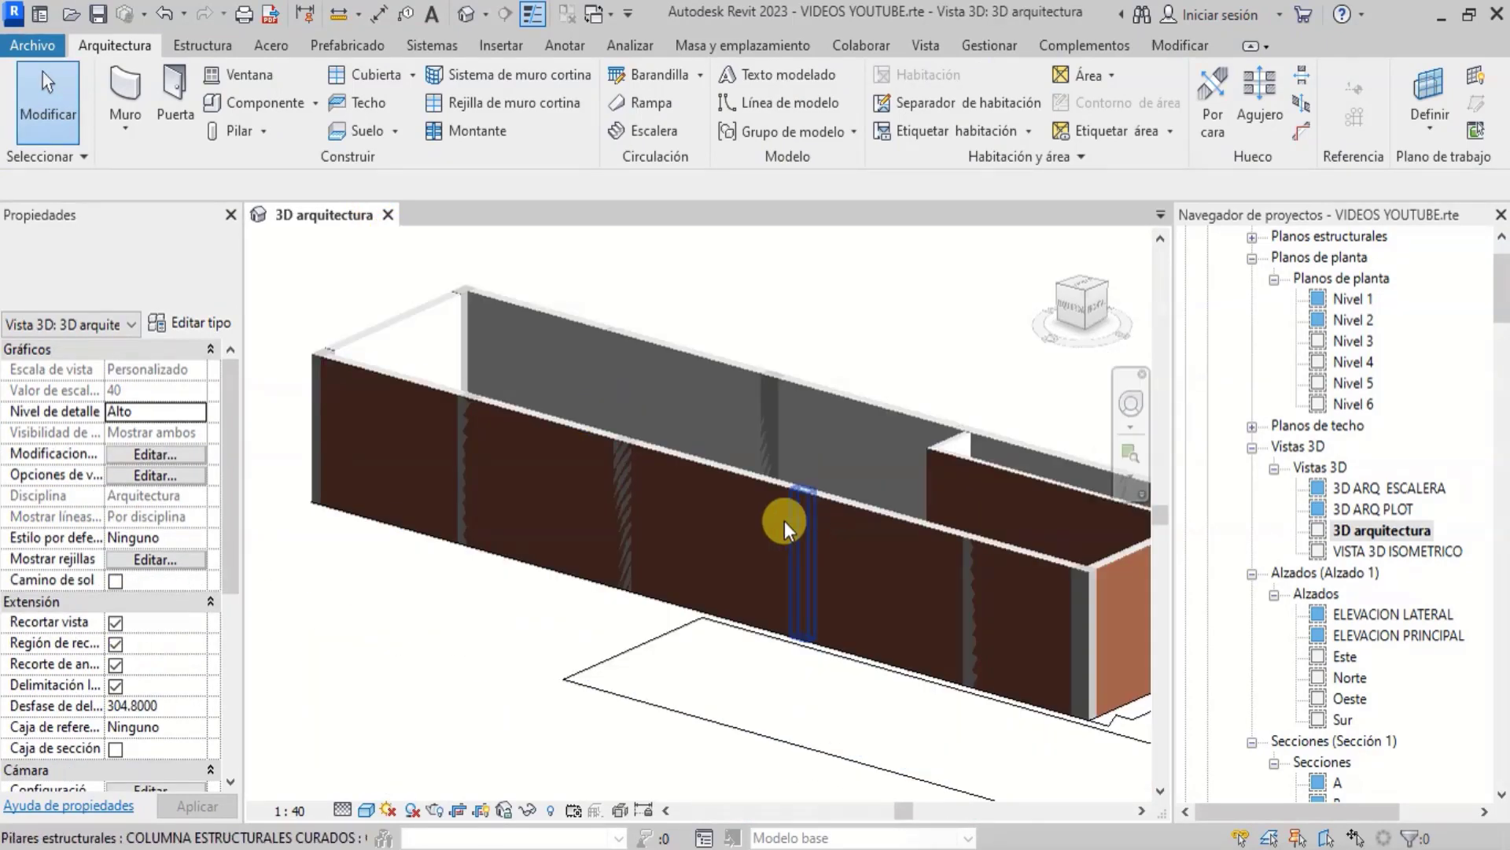
Examine in 3D how the columns meet the brick faces at the building corner and along the stair-side long wall
click(1122, 411)
drag(914, 437, 707, 588)
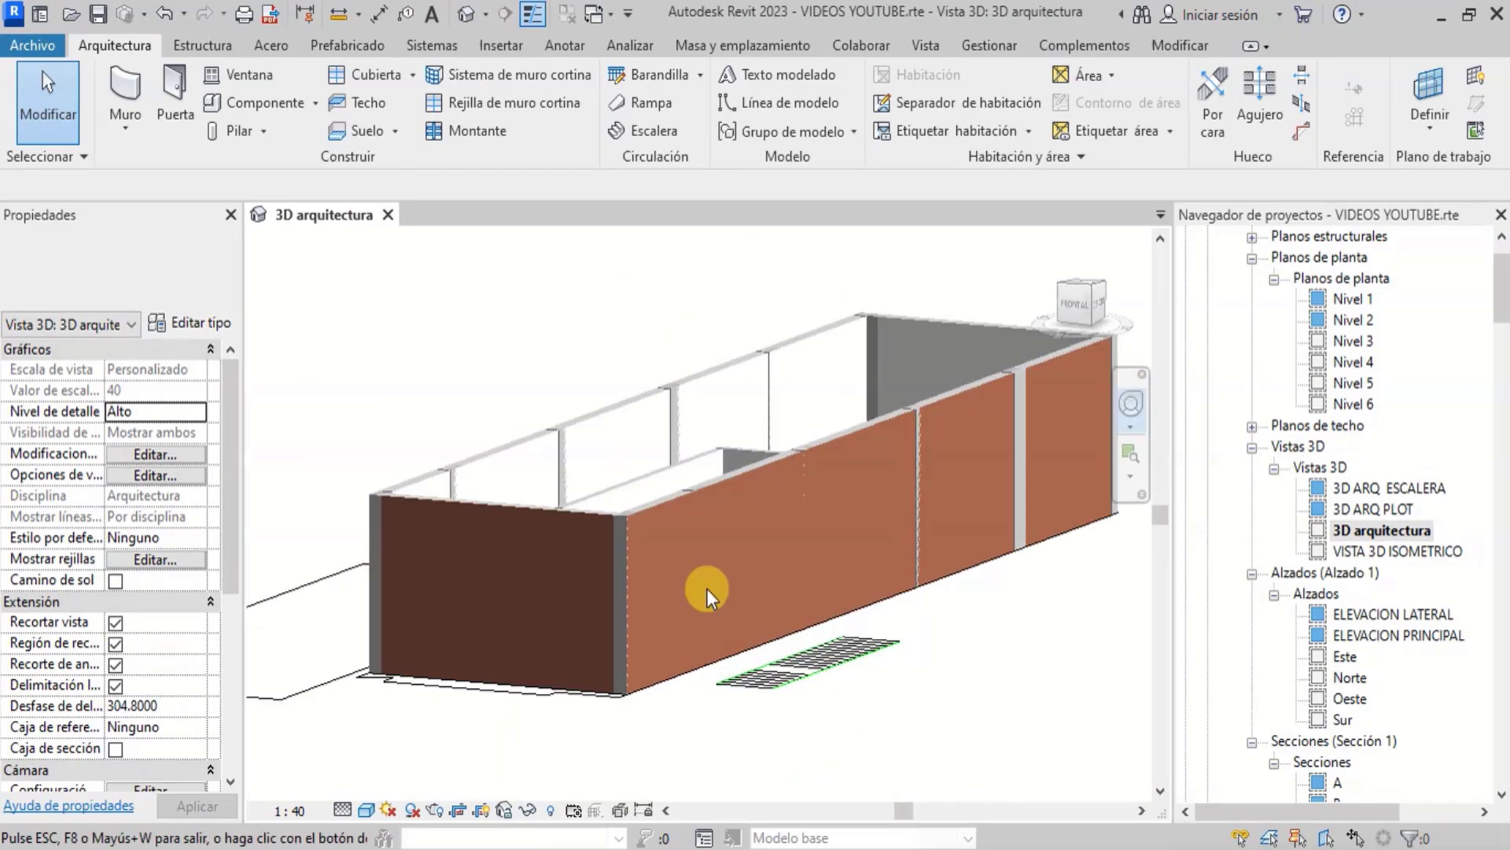
scroll(706, 589, up, 2)
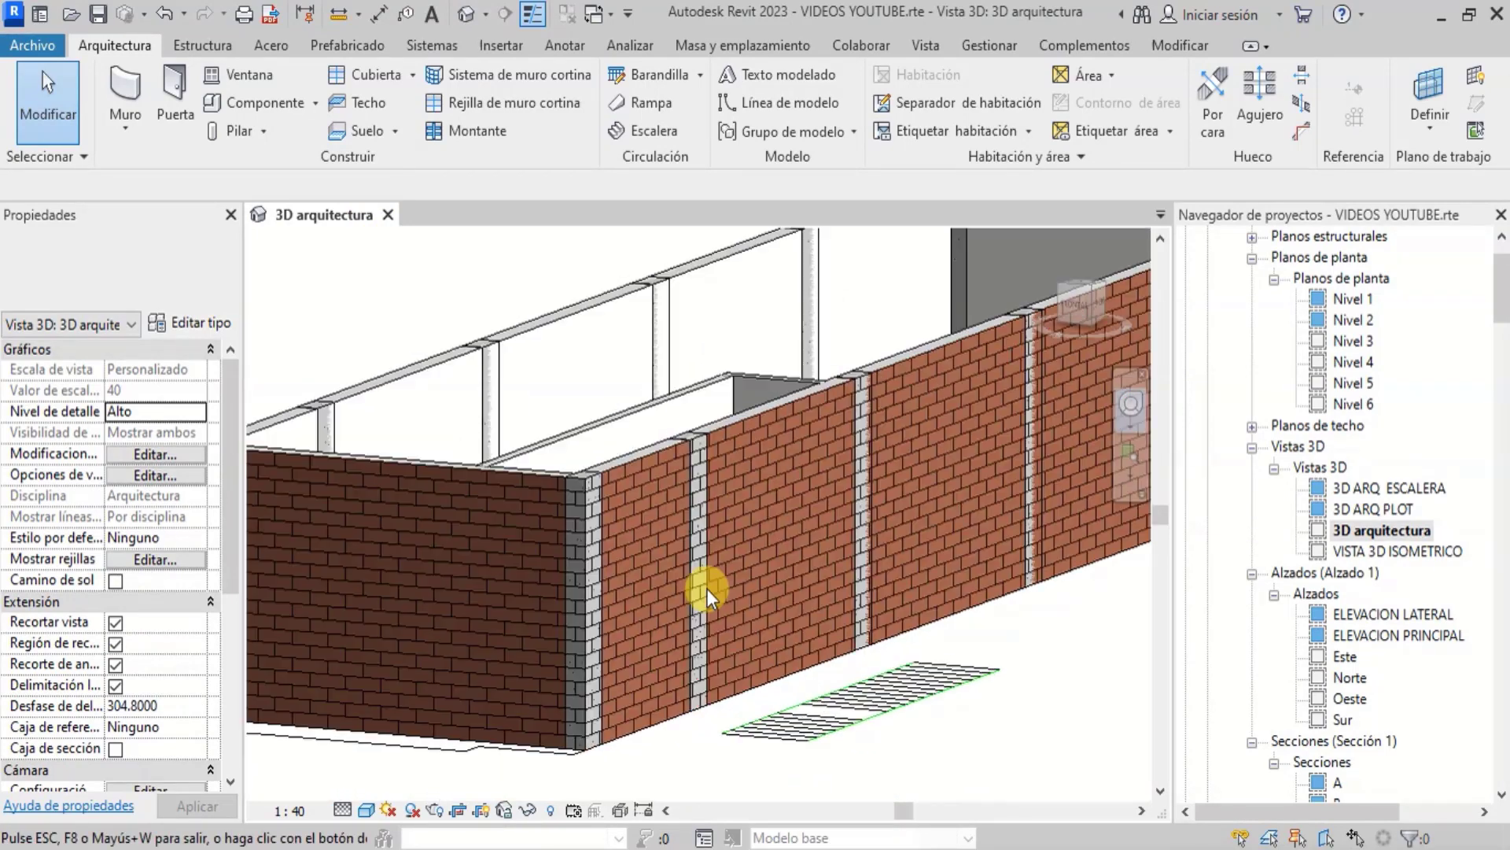
click(1128, 406)
drag(939, 459, 842, 510)
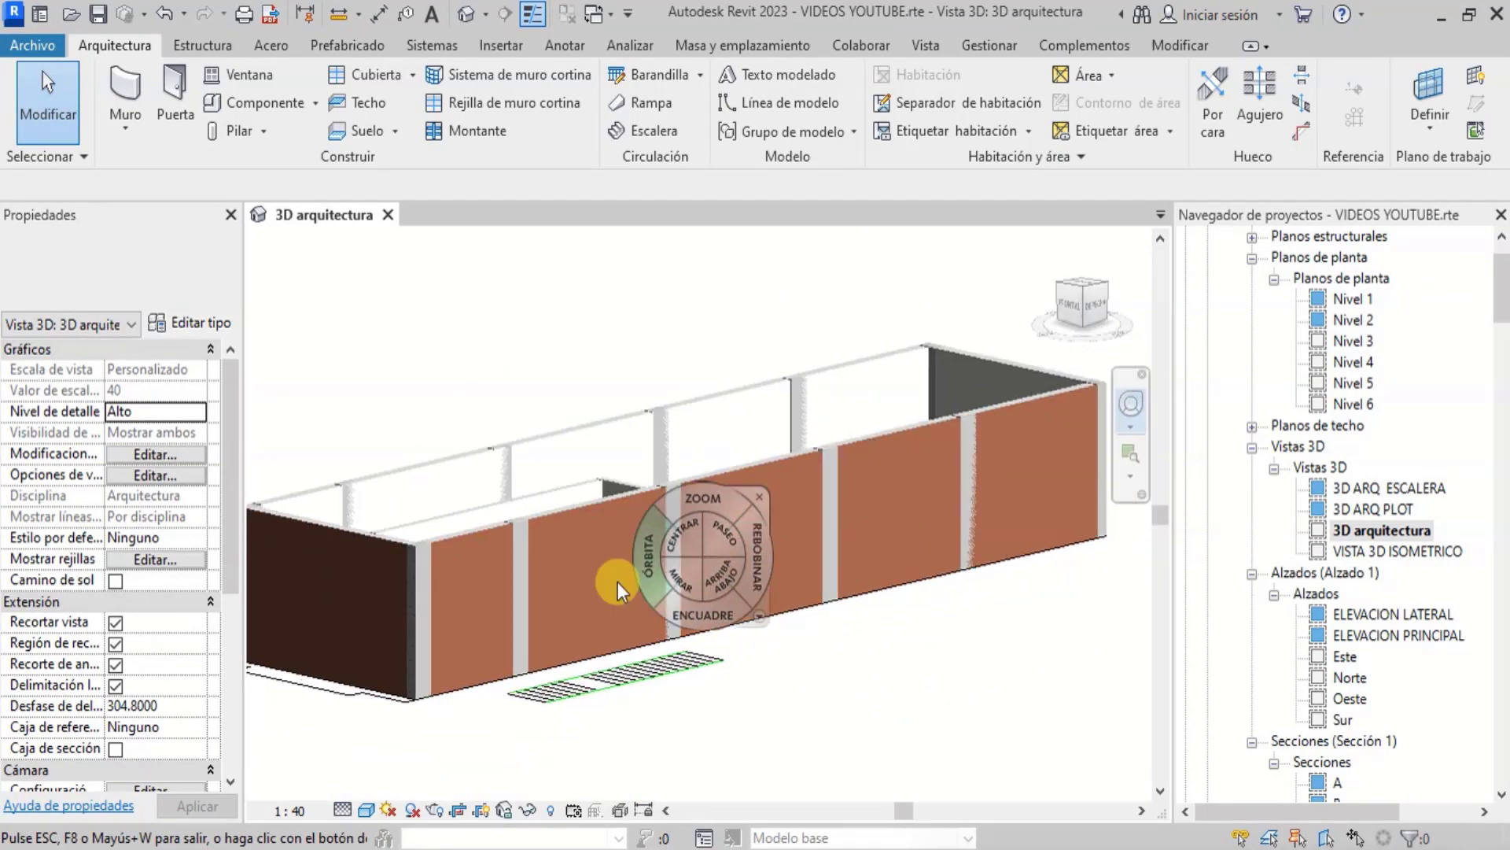
scroll(517, 620, up, 2)
key(Escape)
scroll(739, 578, down, 1)
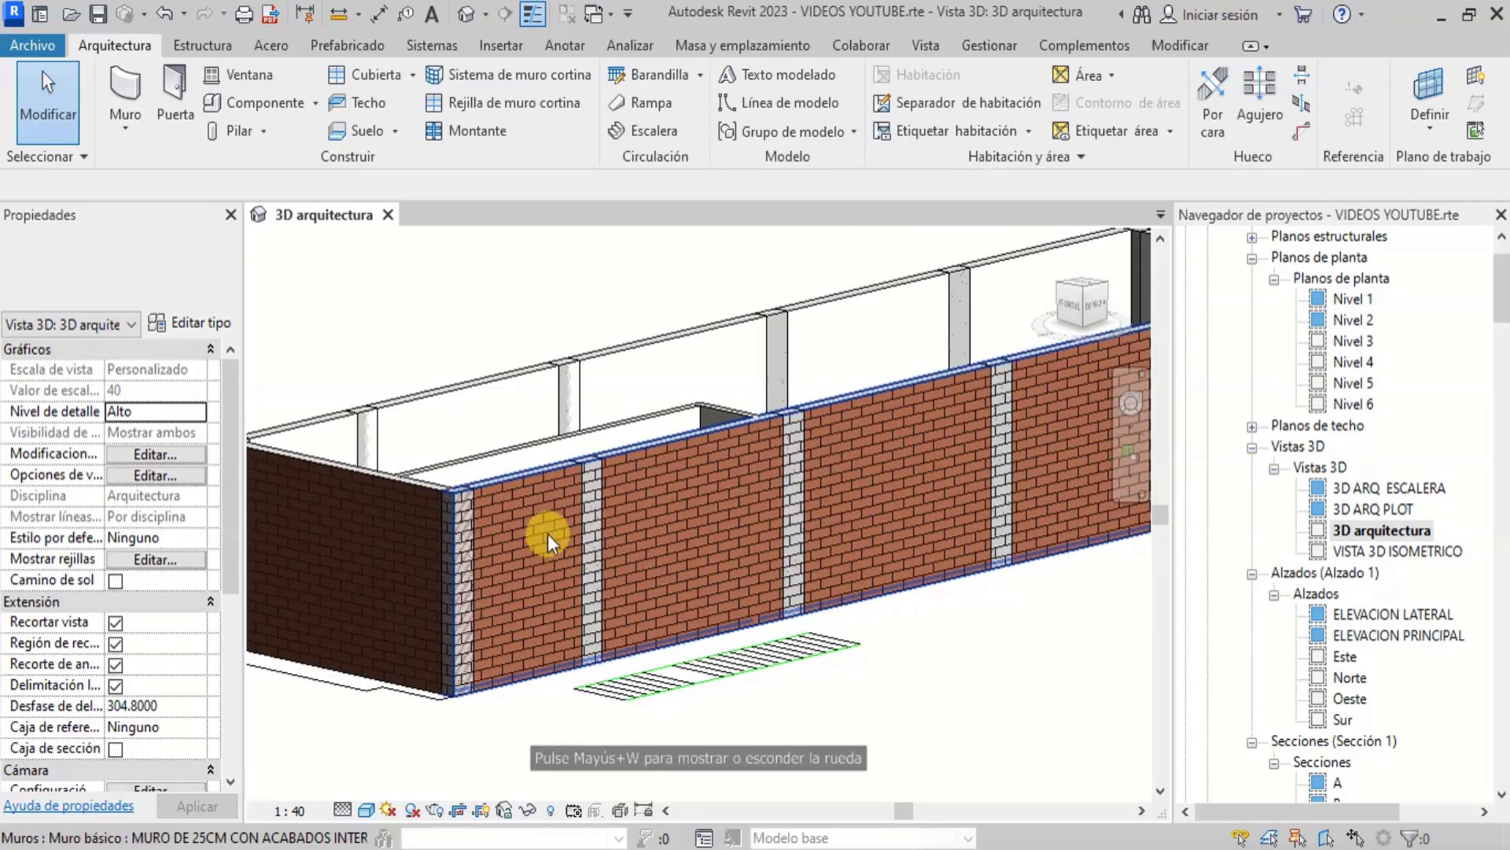
scroll(441, 566, up, 5)
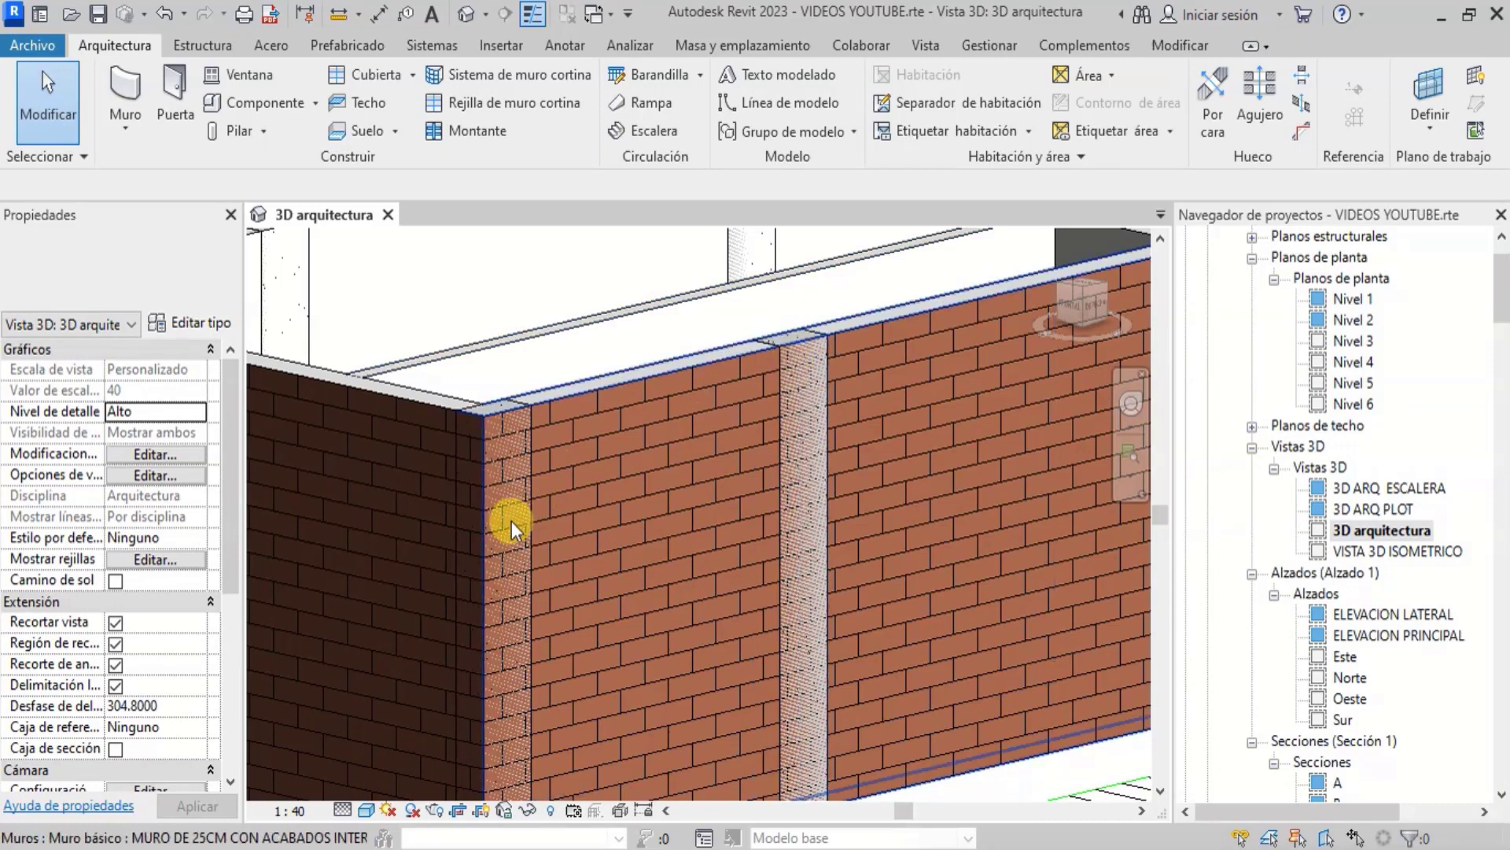
scroll(511, 521, down, 4)
scroll(658, 512, down, 2)
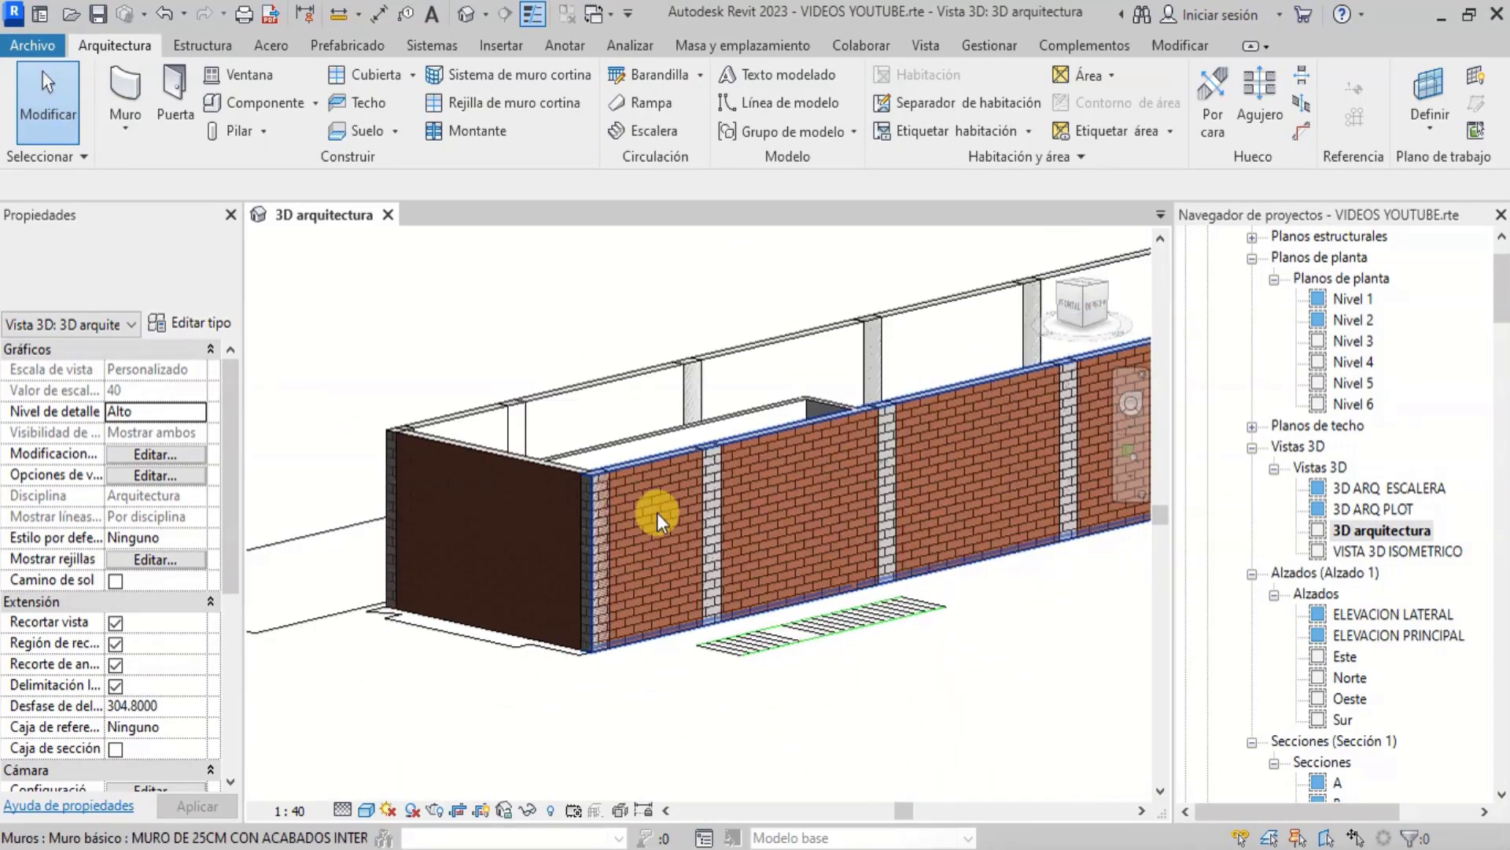
scroll(640, 511, up, 4)
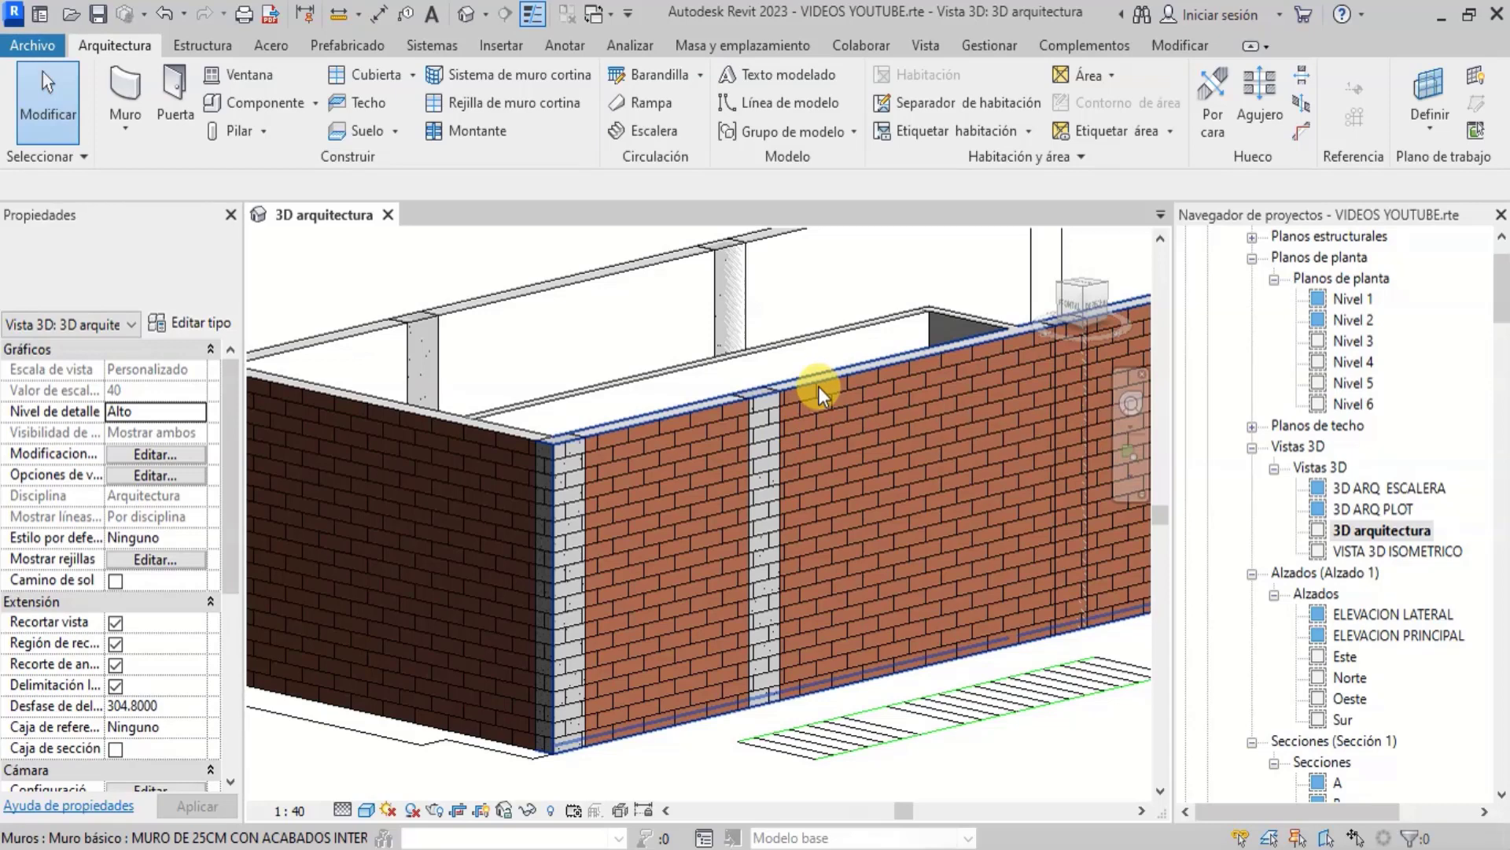
Join the geometry of the stair-side long 25 cm wall with its corner column and the first intermediate column
click(834, 422)
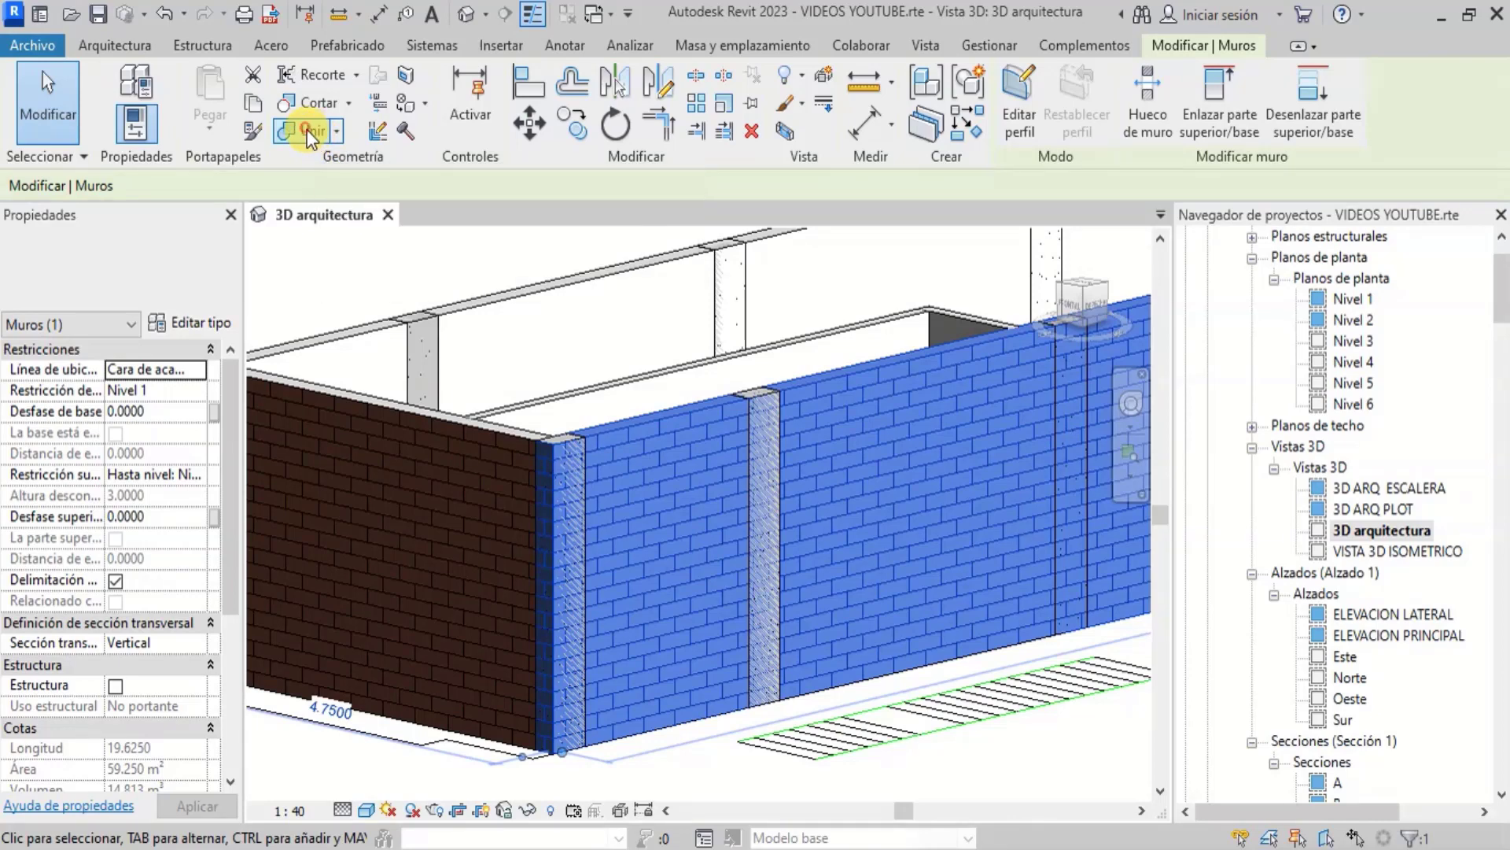
key(Escape)
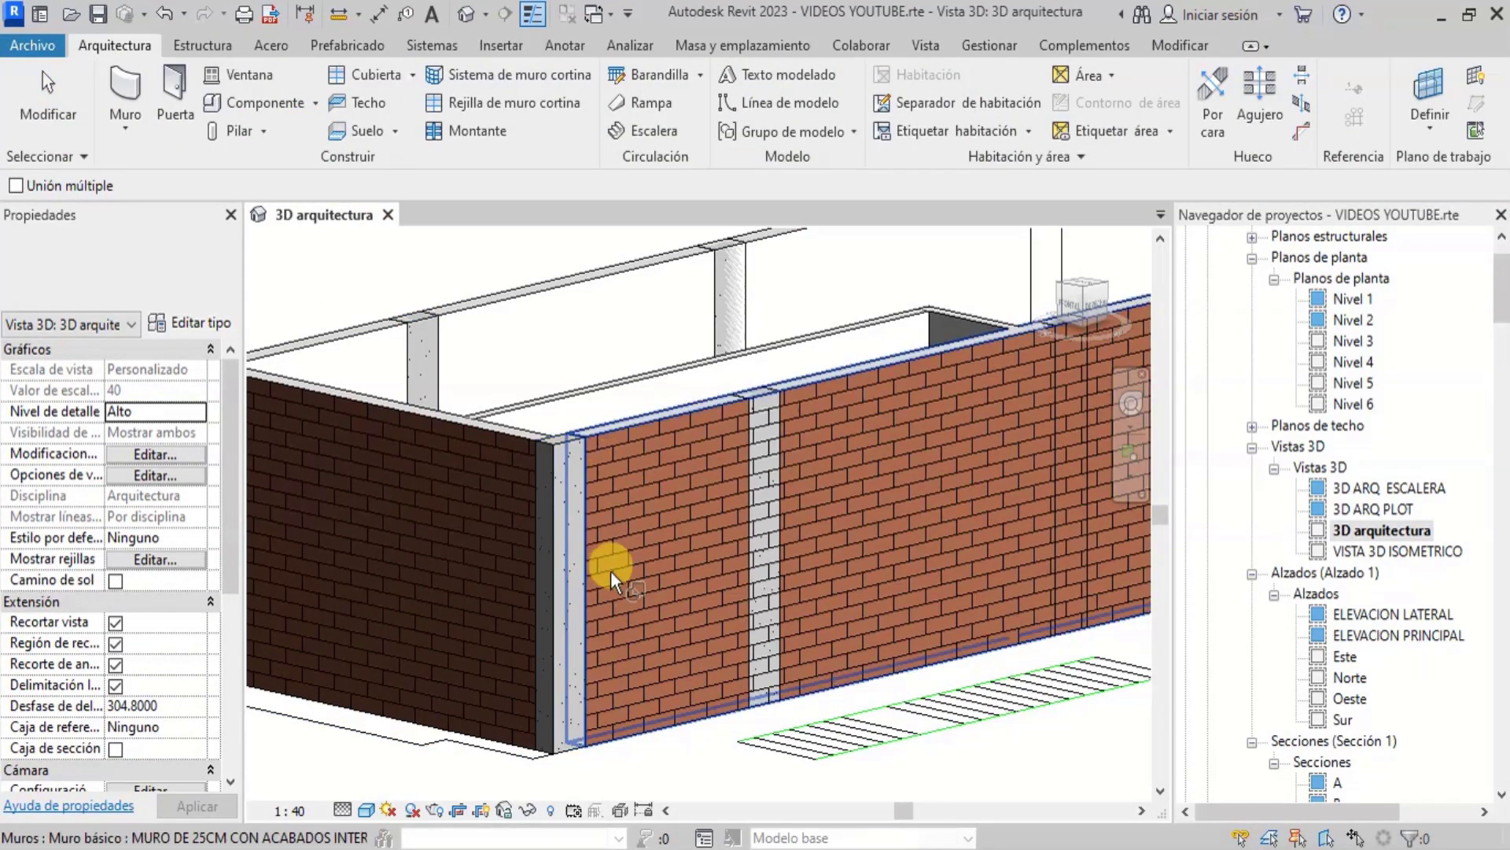
click(773, 452)
scroll(401, 606, down, 2)
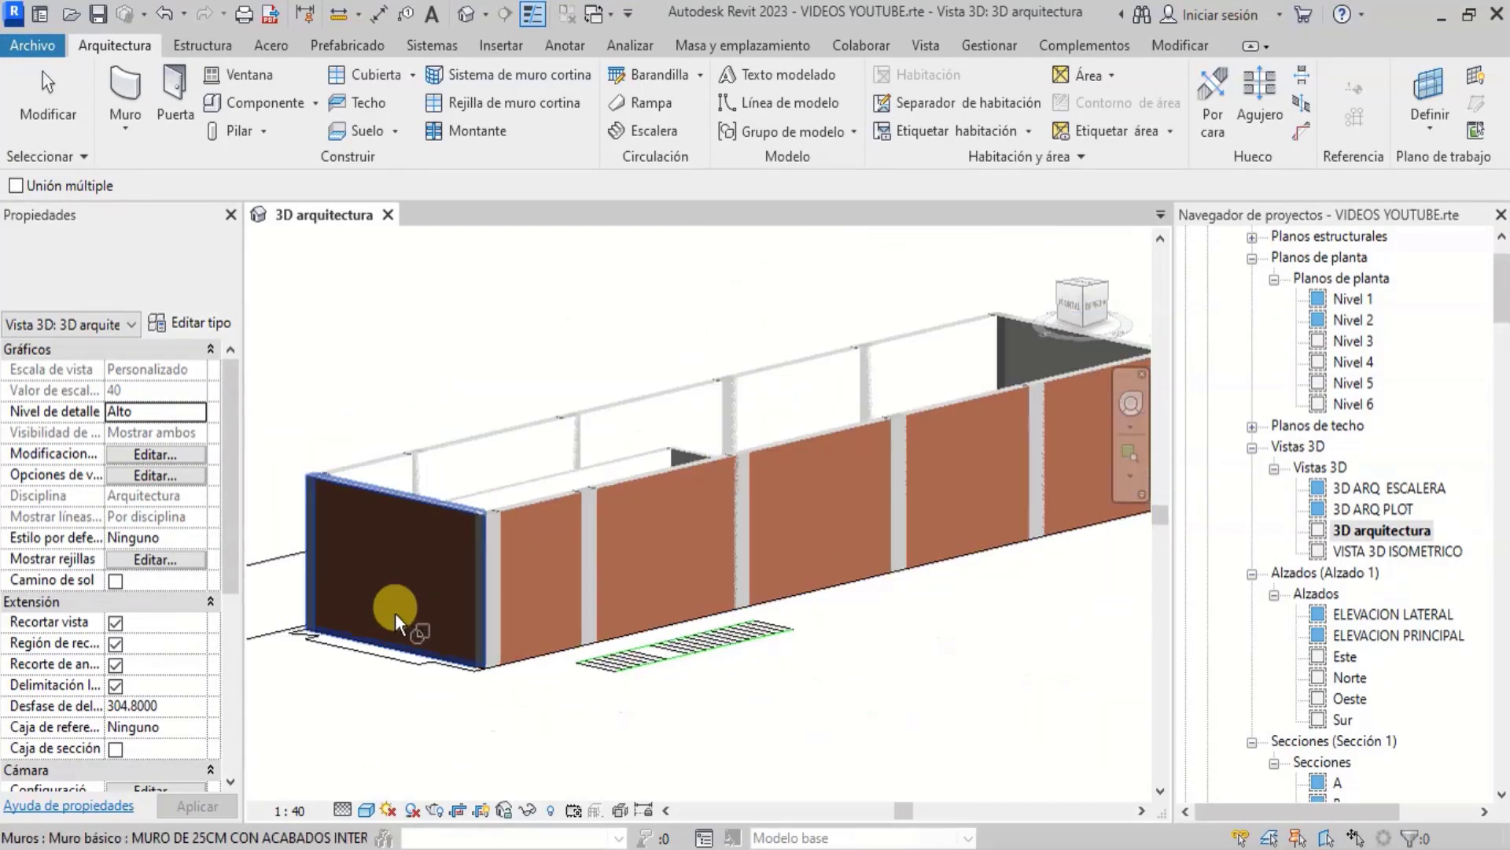
Join the same long wall with the second and third intermediate columns from the stair corner
scroll(757, 485, up, 4)
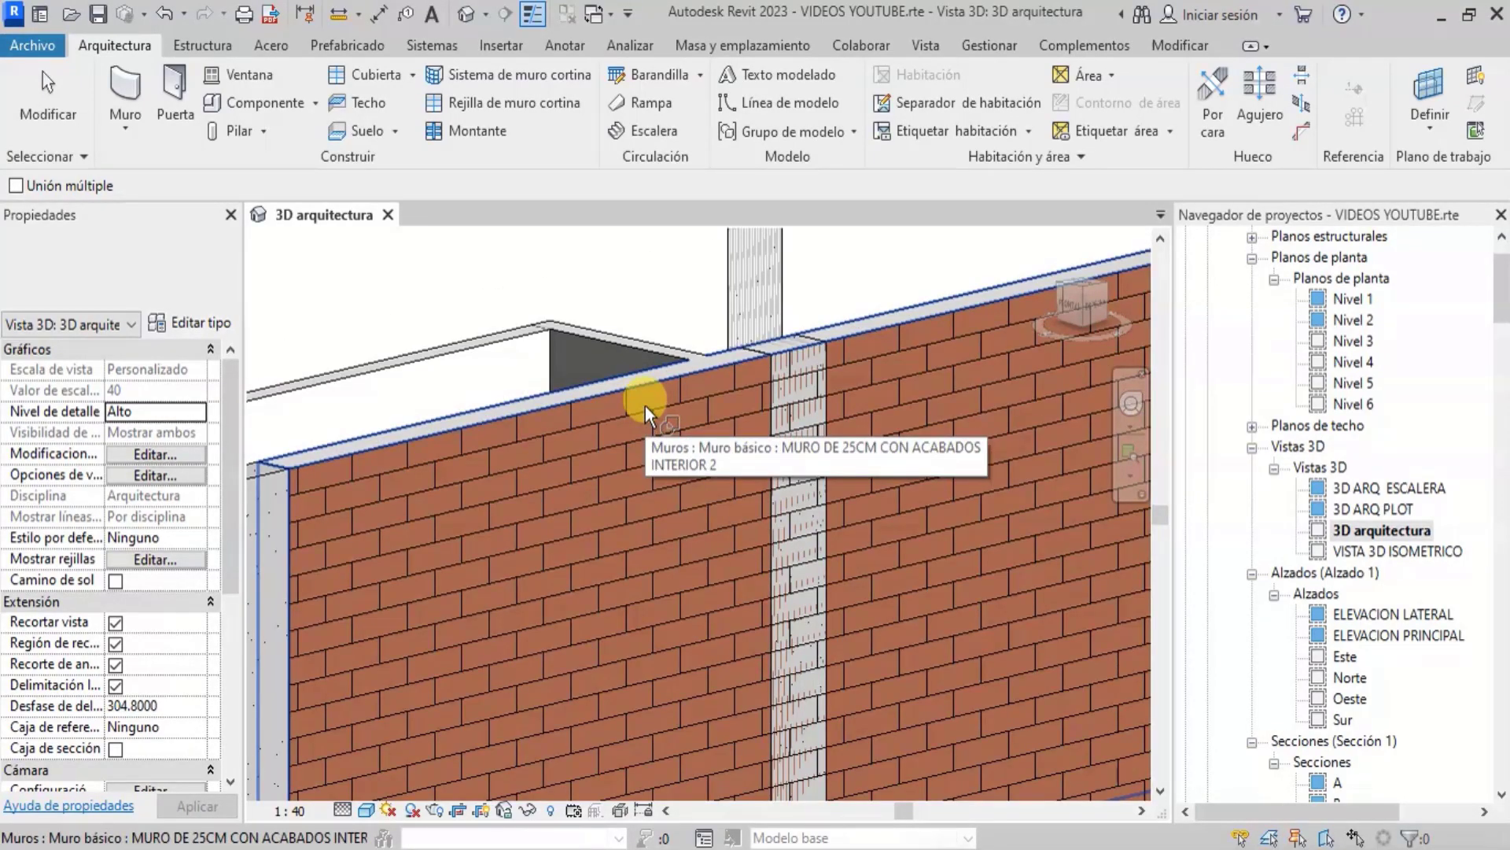
click(646, 405)
click(795, 551)
scroll(493, 575, down, 3)
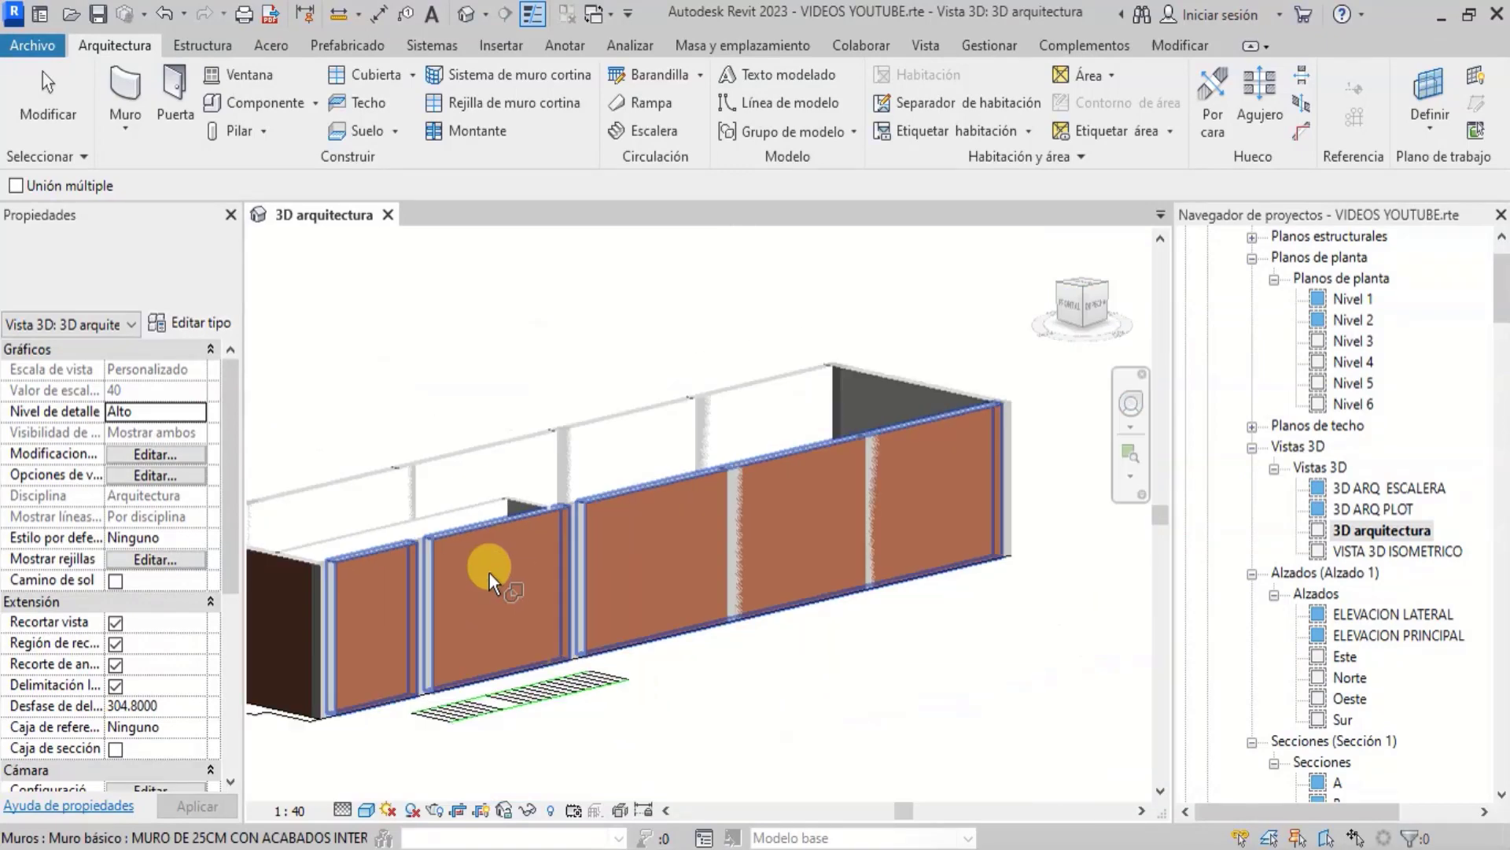
scroll(684, 498, up, 5)
click(744, 454)
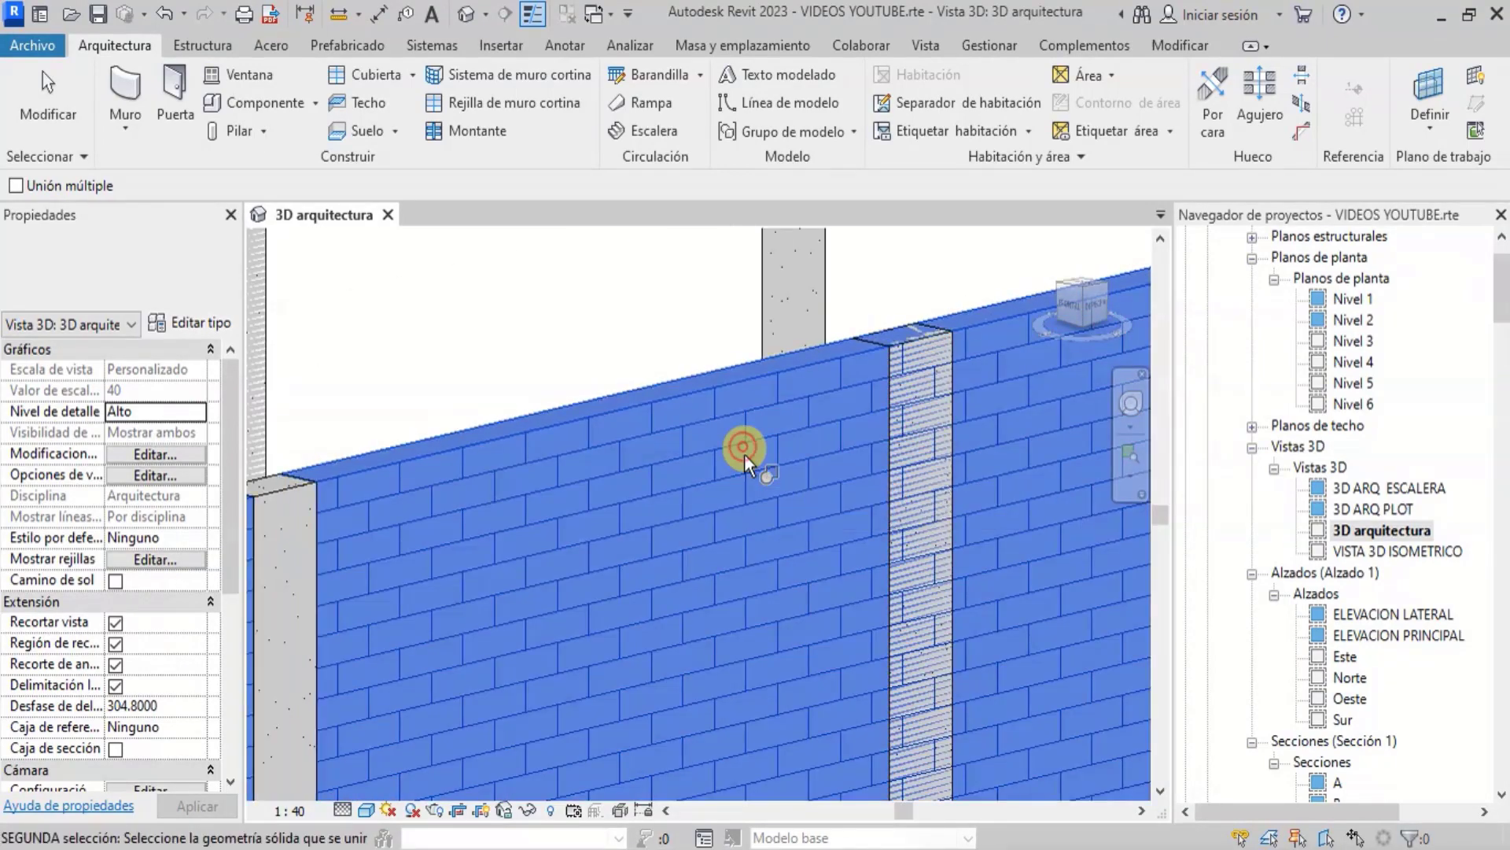
click(912, 416)
scroll(449, 472, down, 4)
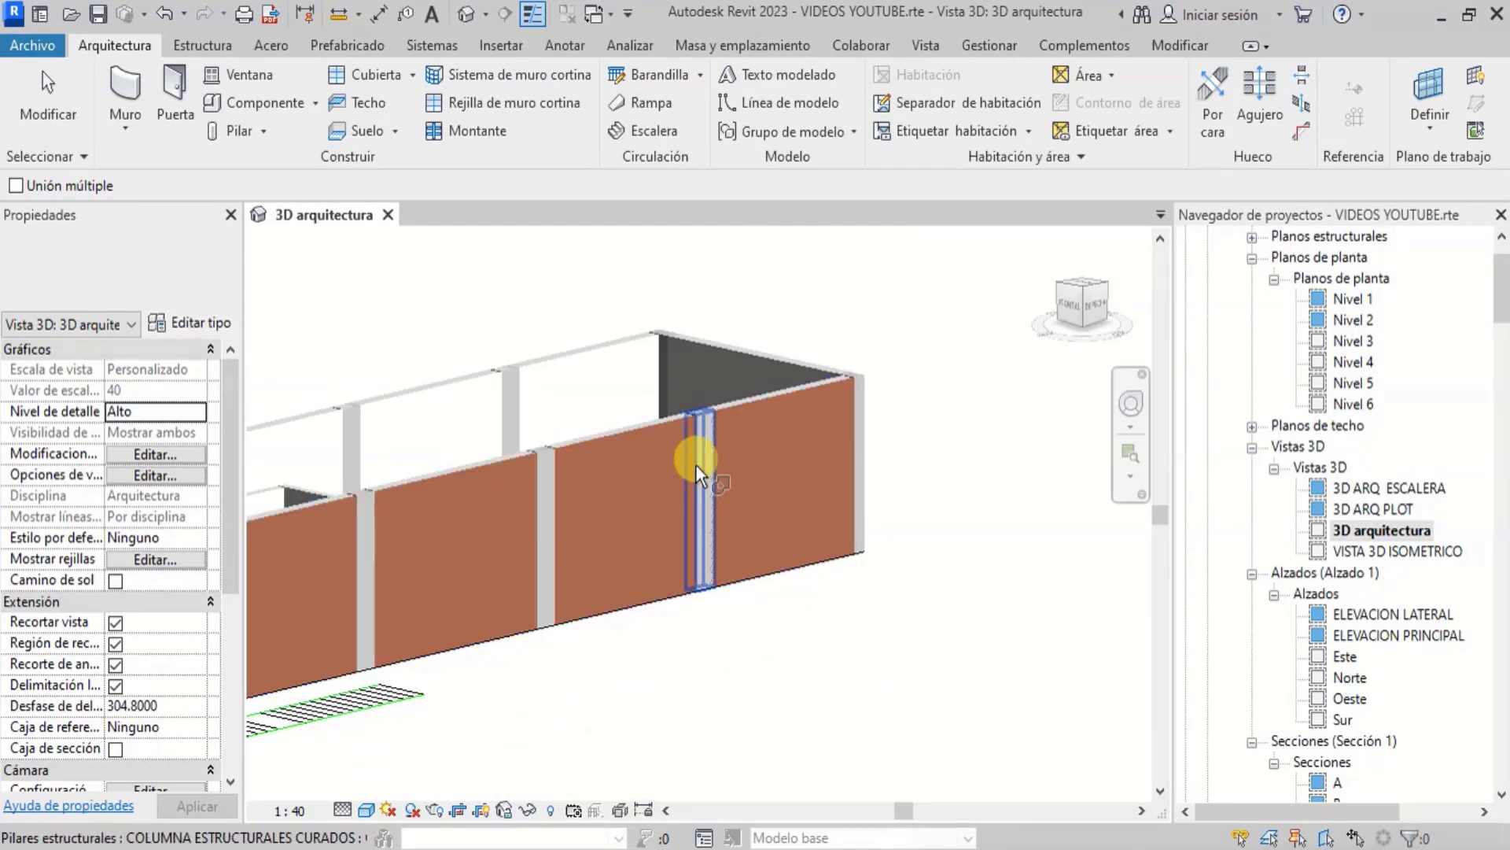
Join the same long wall with the last intermediate column before the far corner
scroll(676, 457, up, 6)
click(616, 451)
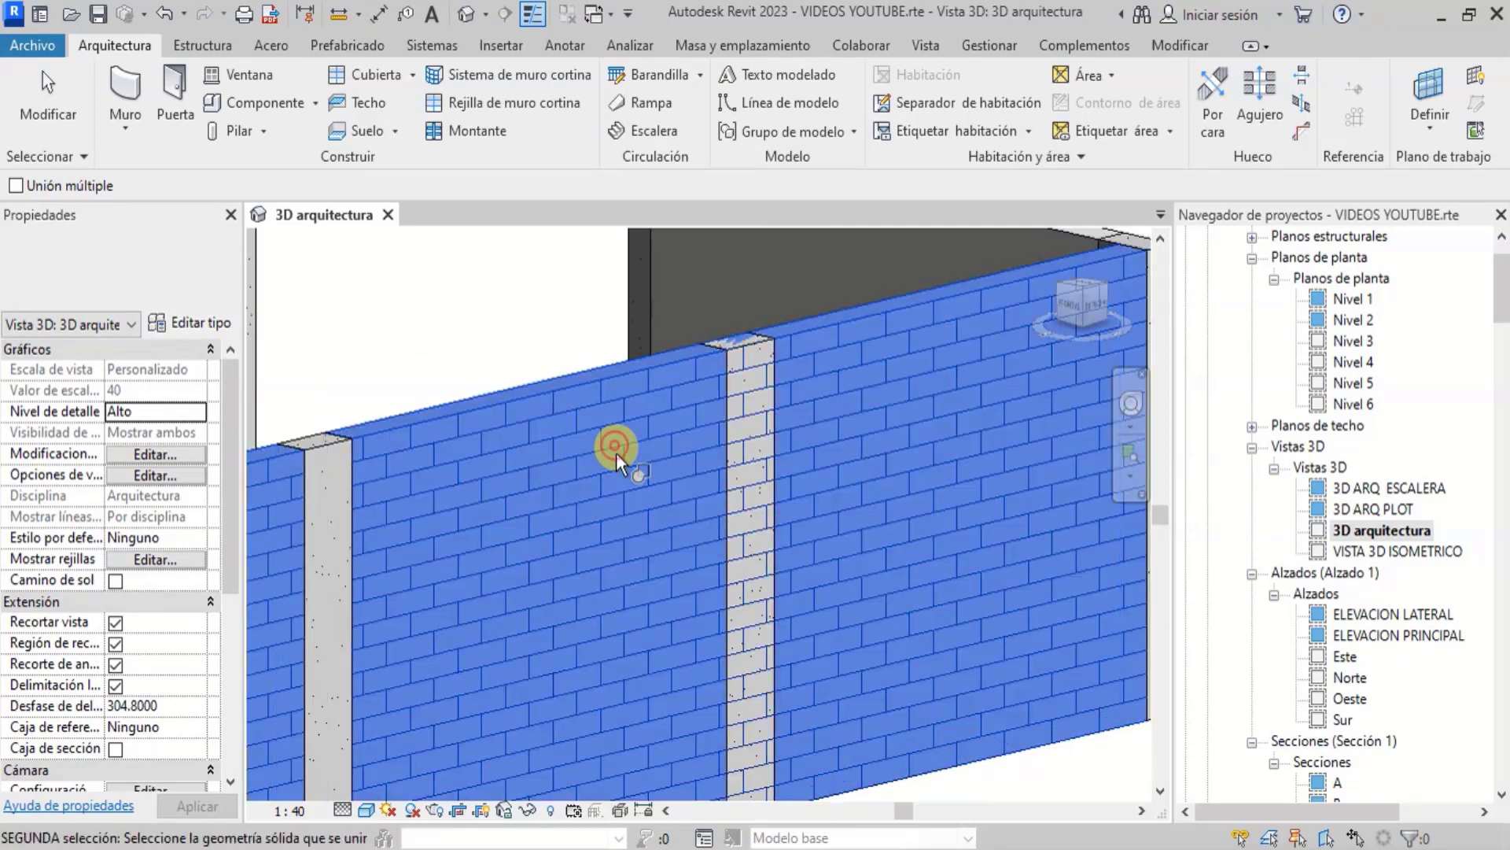
click(741, 450)
scroll(593, 517, down, 3)
scroll(904, 461, up, 3)
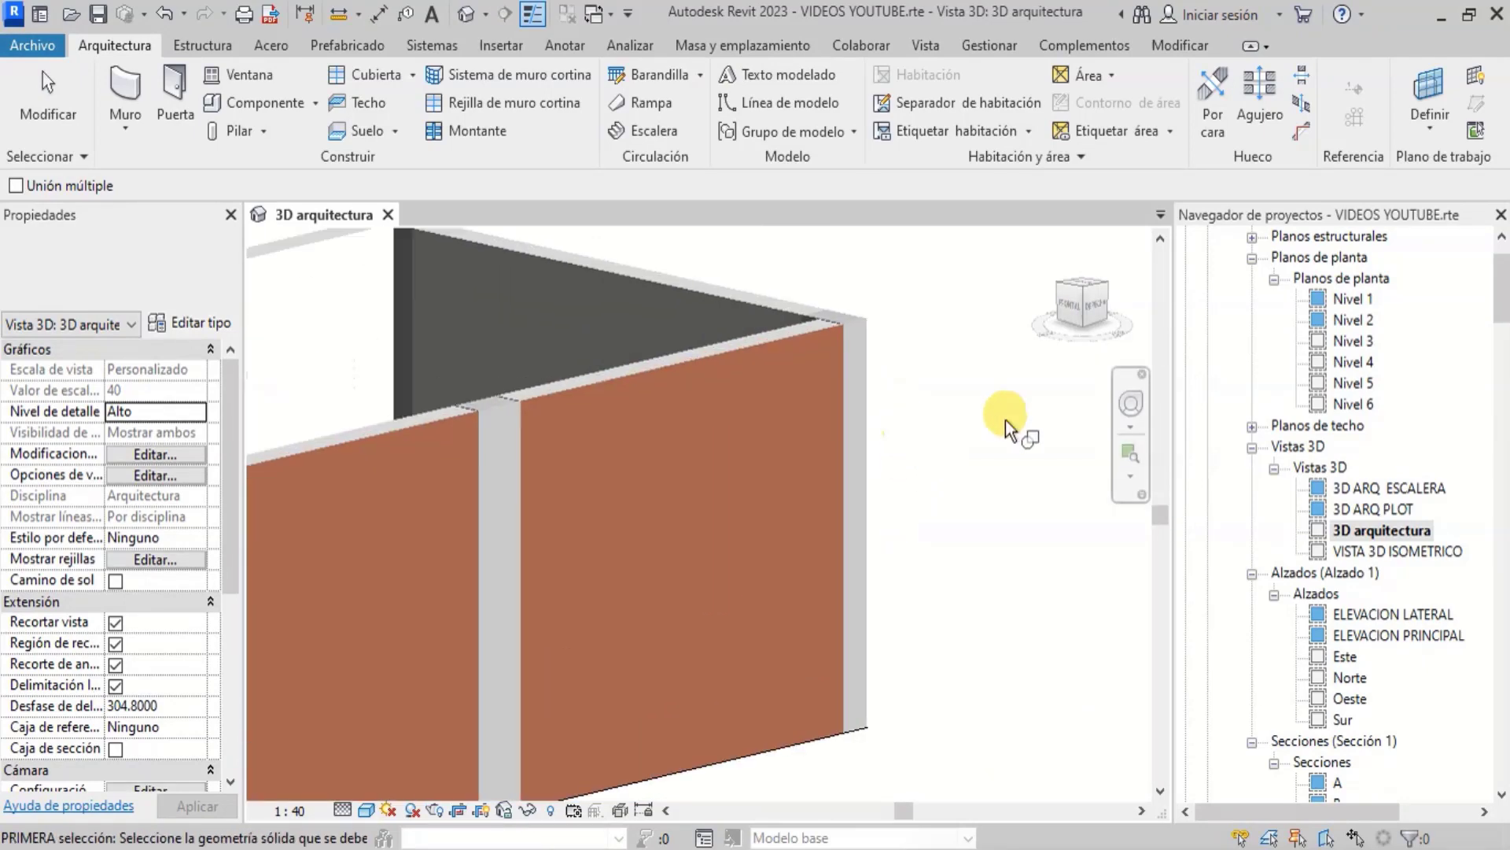
Inspect the walls and columns around the building in 3D, as far as the opposite long wall
click(1131, 404)
scroll(995, 380, down, 3)
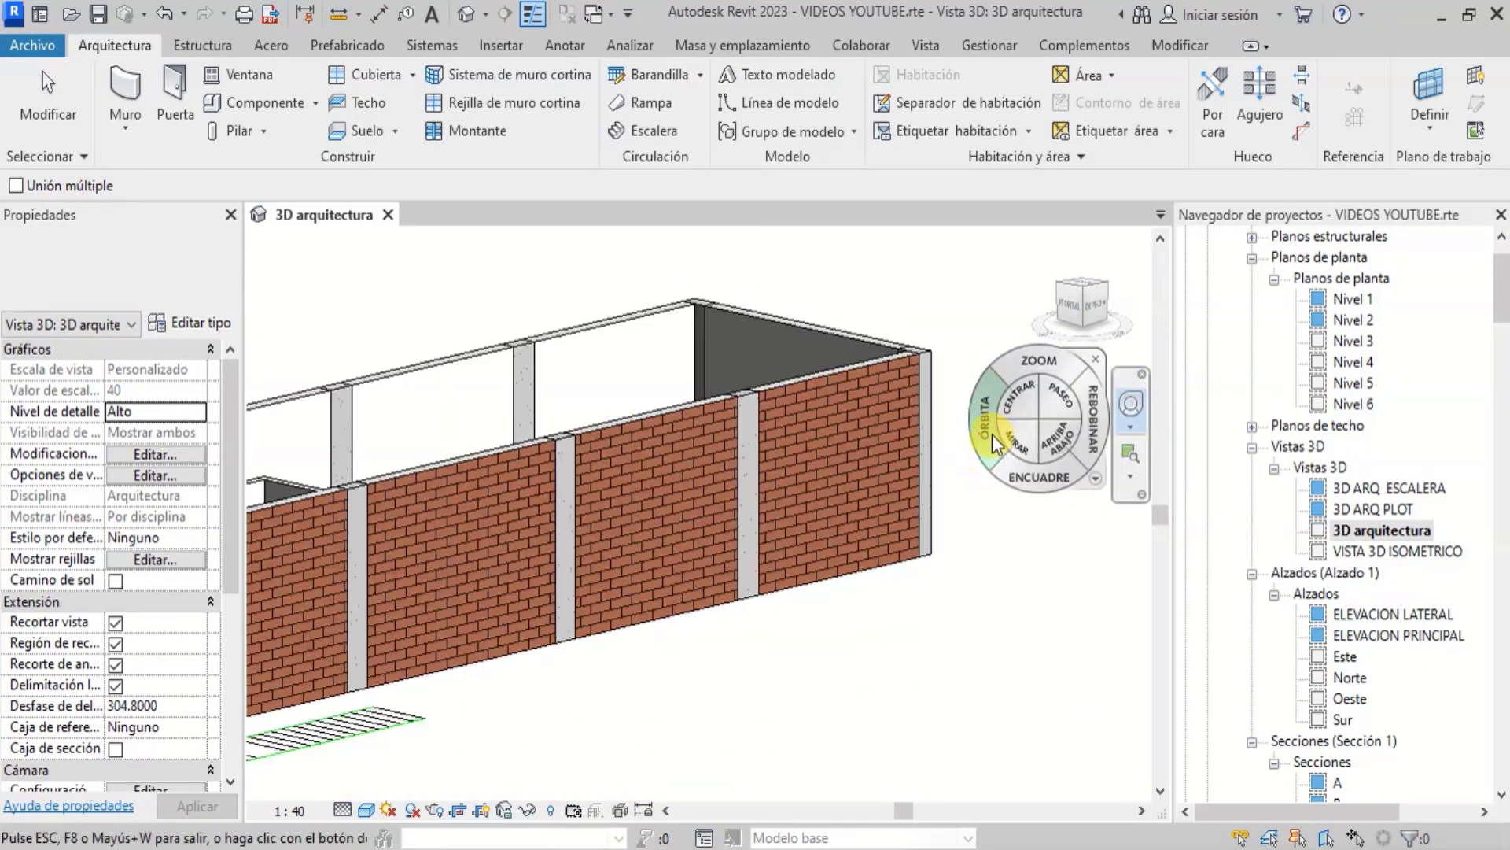
drag(990, 432, 918, 456)
scroll(980, 409, down, 2)
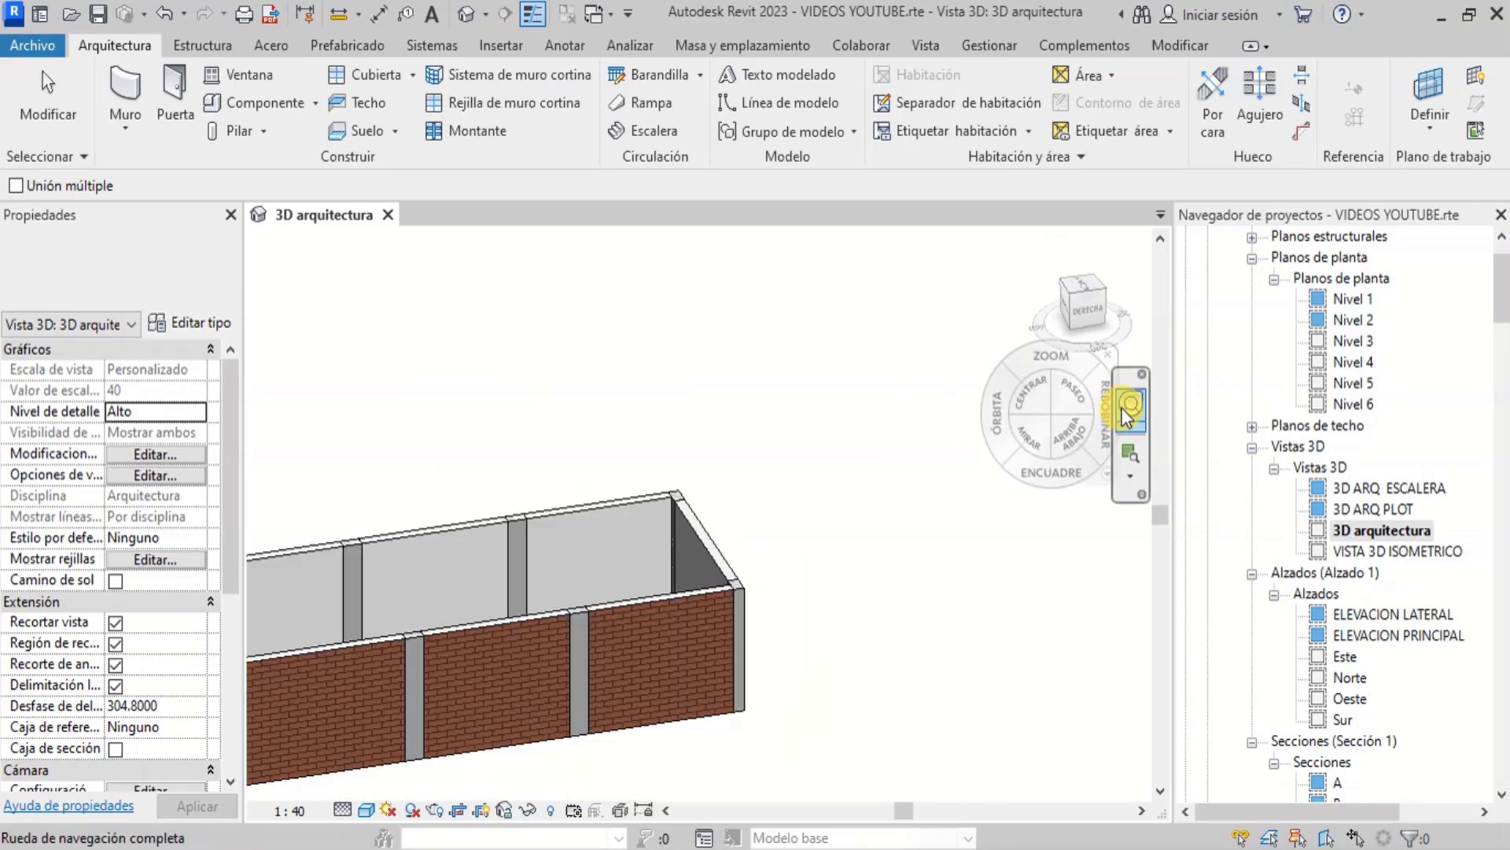
click(1123, 409)
click(1130, 403)
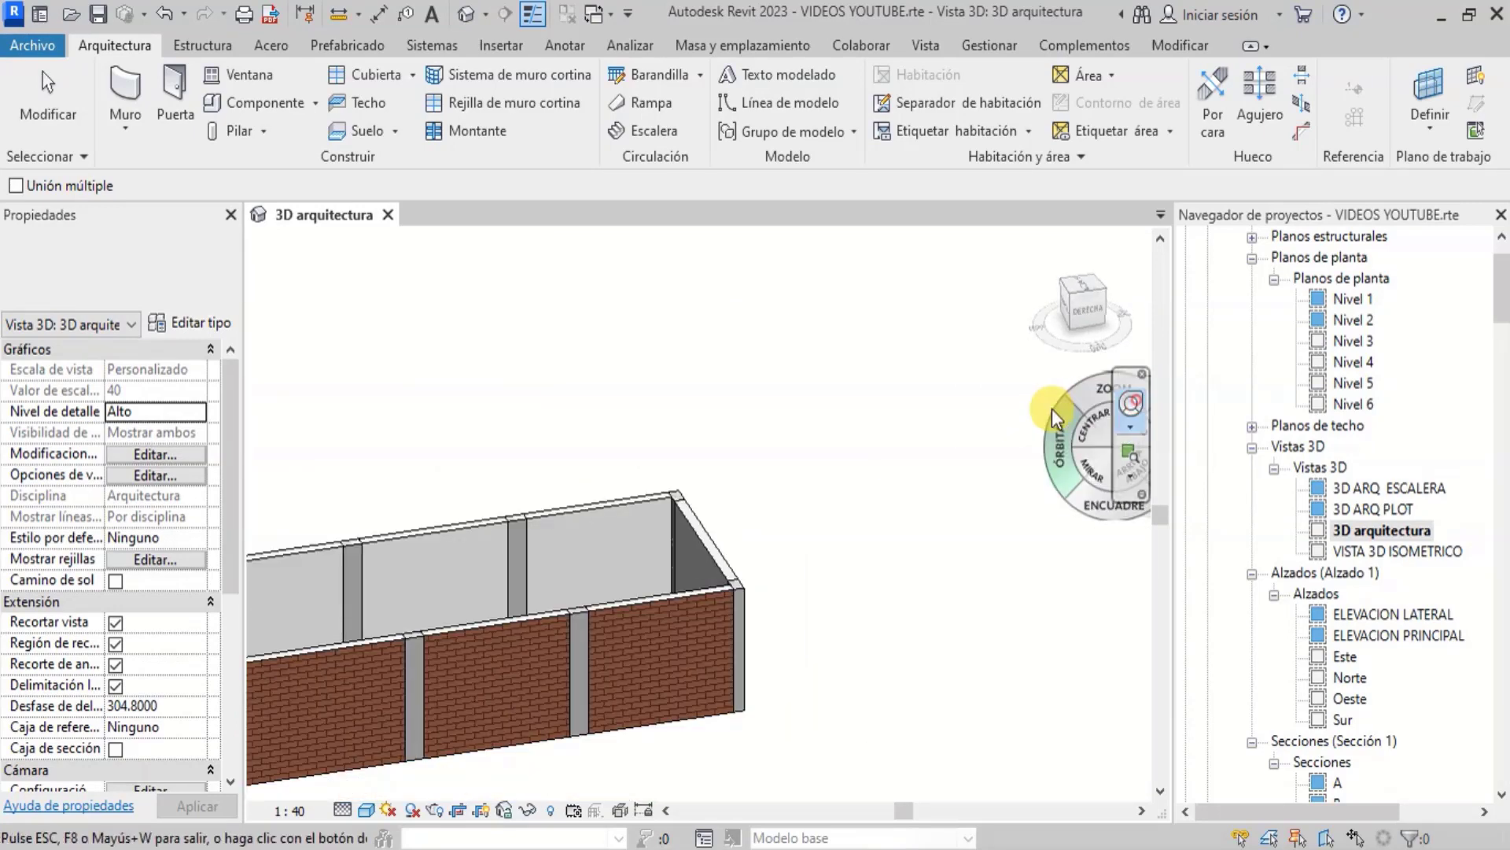
drag(1051, 437, 950, 420)
scroll(969, 411, down, 3)
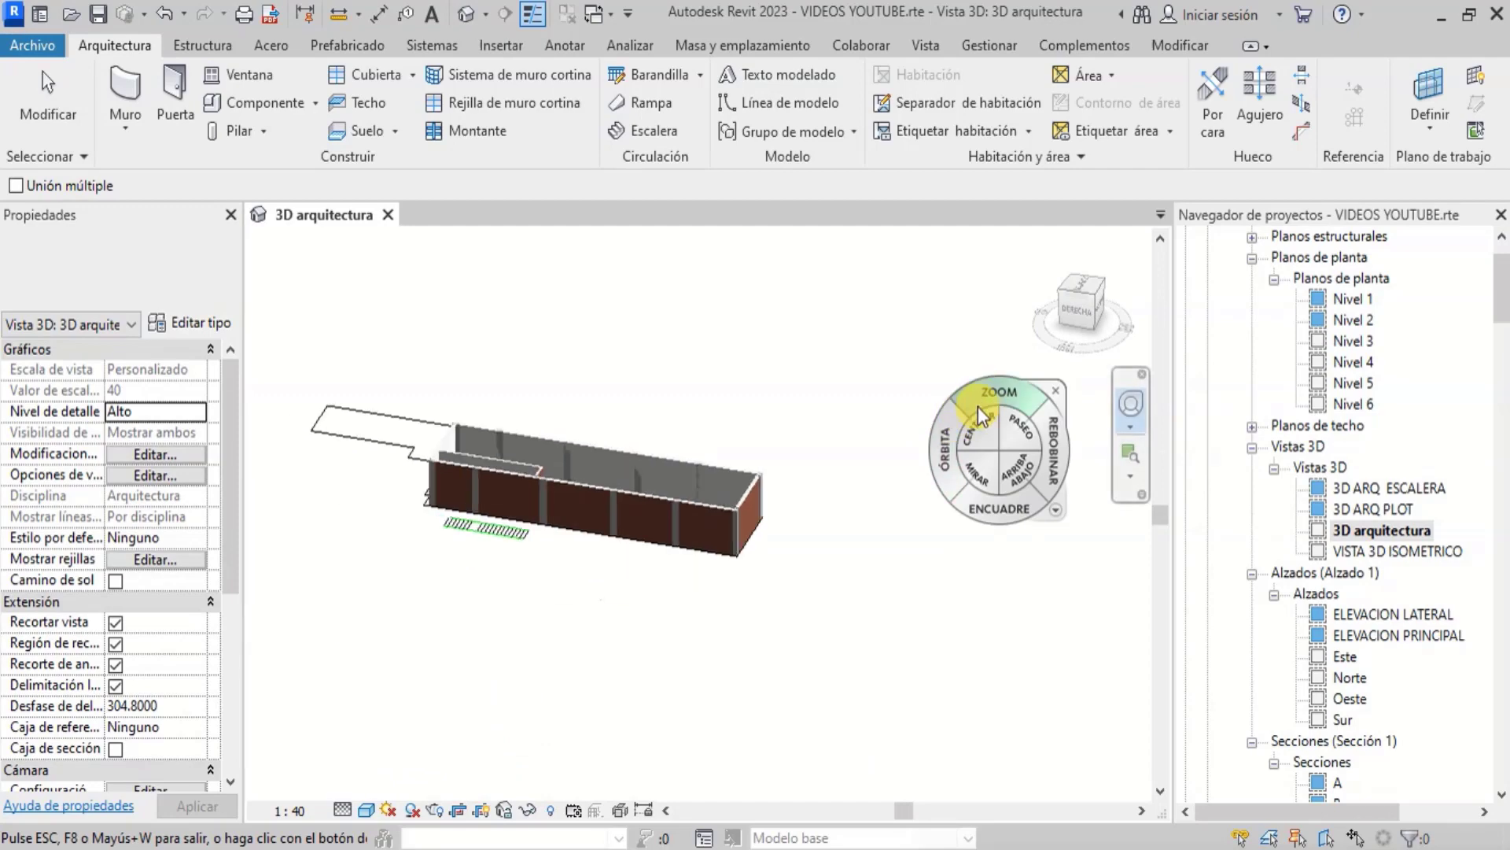
scroll(705, 574, up, 4)
drag(698, 544, 611, 541)
scroll(738, 620, down, 3)
scroll(497, 471, up, 5)
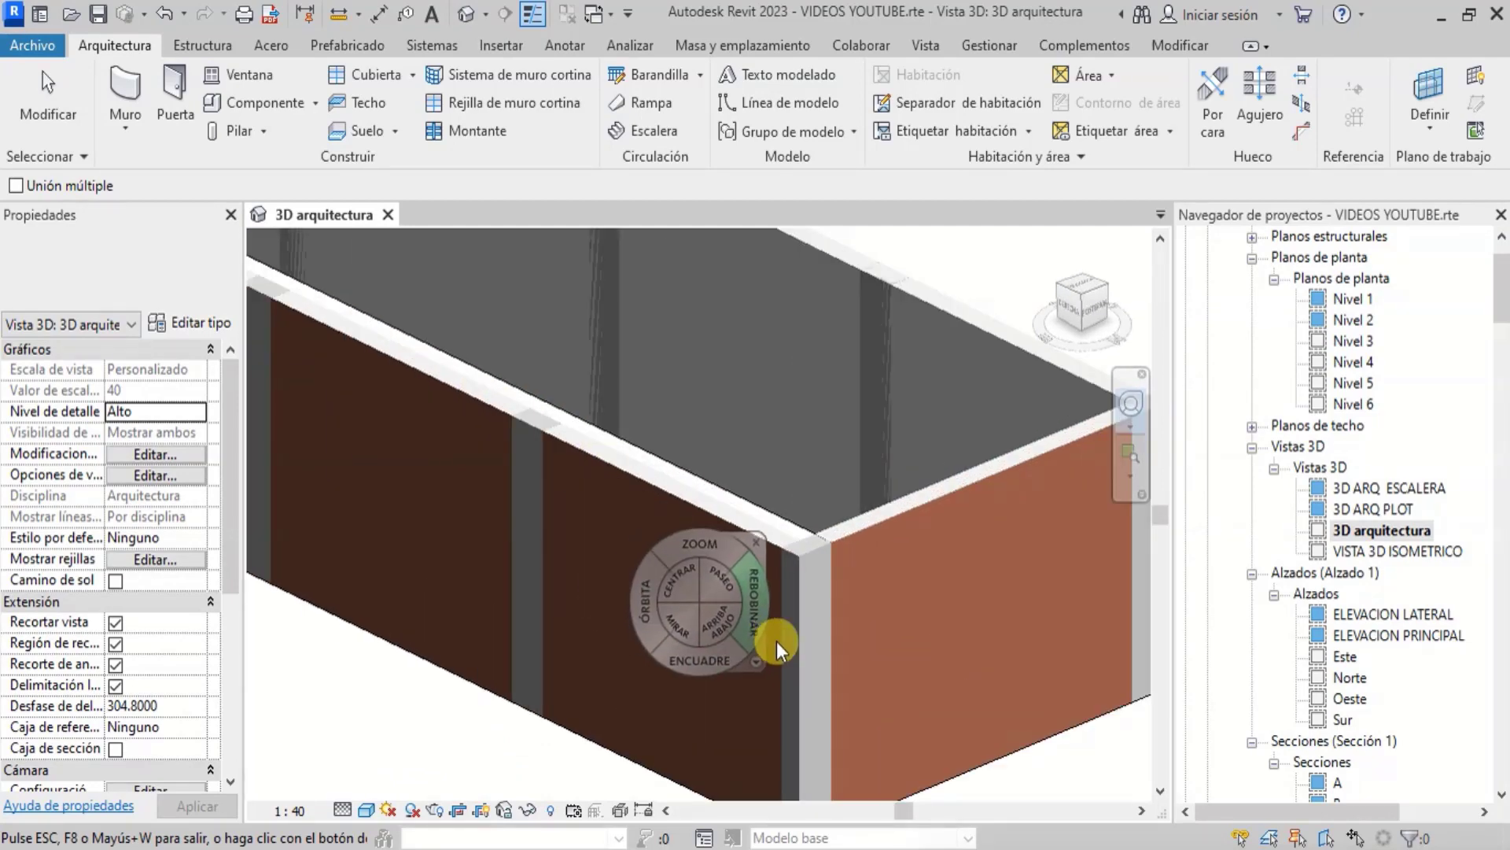
drag(664, 612, 484, 655)
scroll(622, 676, down, 3)
scroll(606, 531, up, 3)
scroll(629, 582, up, 3)
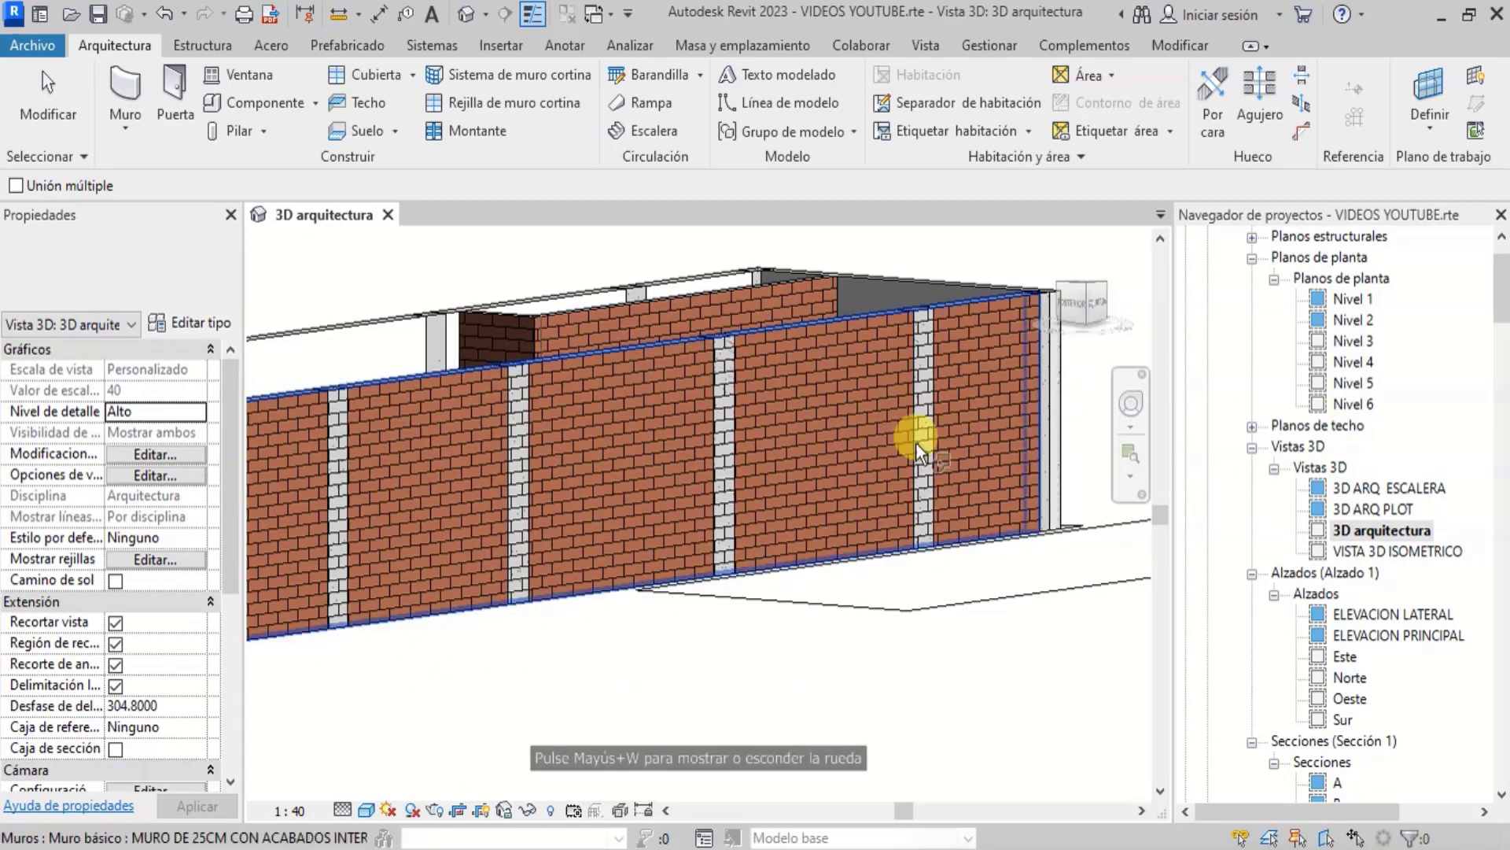
Join the opposite long 25 cm wall with the first intermediate column next to its corner
scroll(550, 488, down, 3)
scroll(381, 500, up, 4)
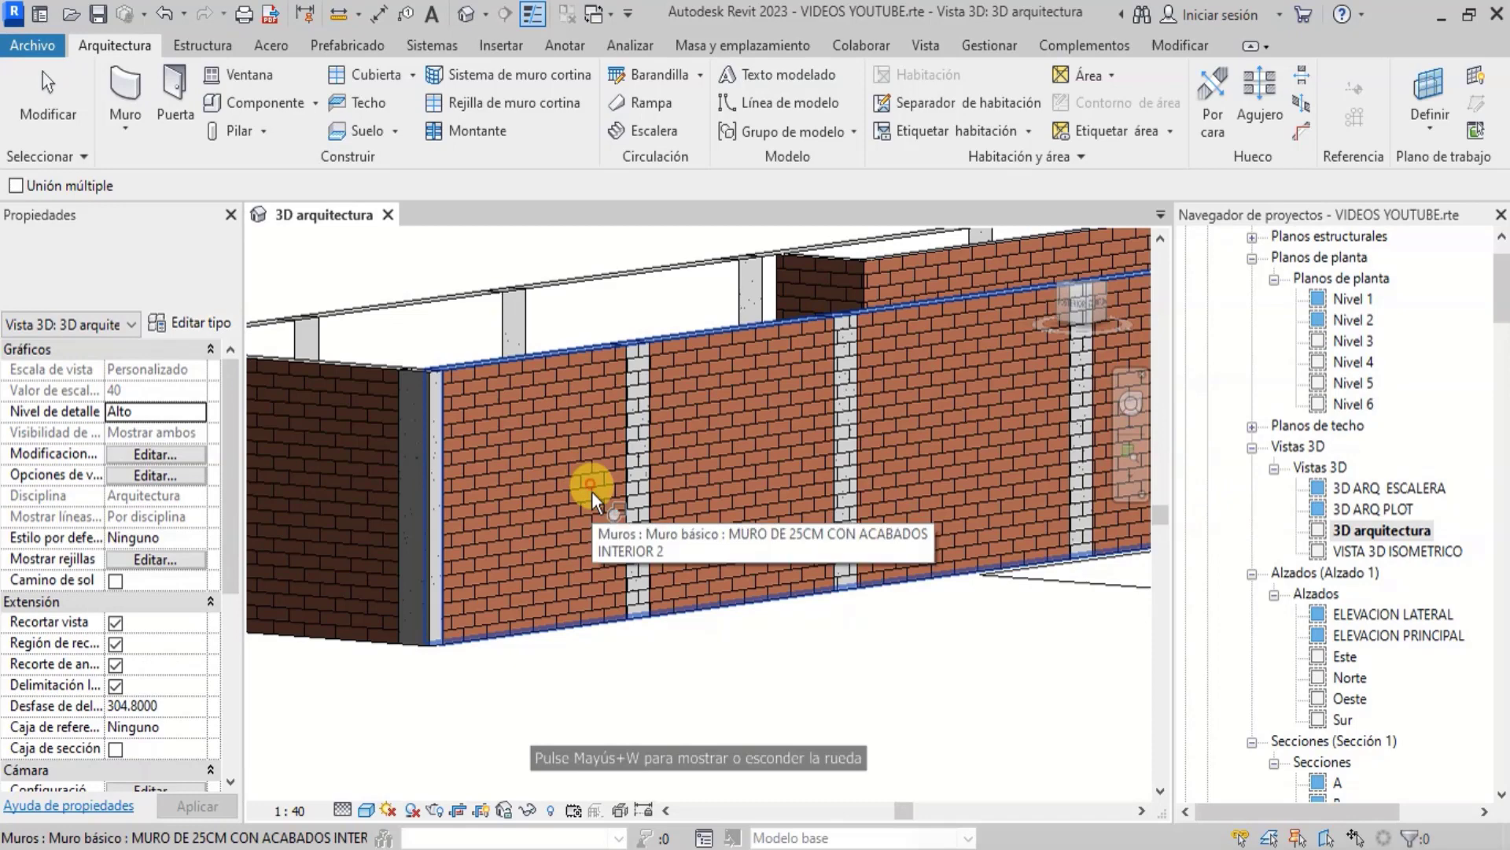
click(591, 491)
scroll(585, 452, up, 2)
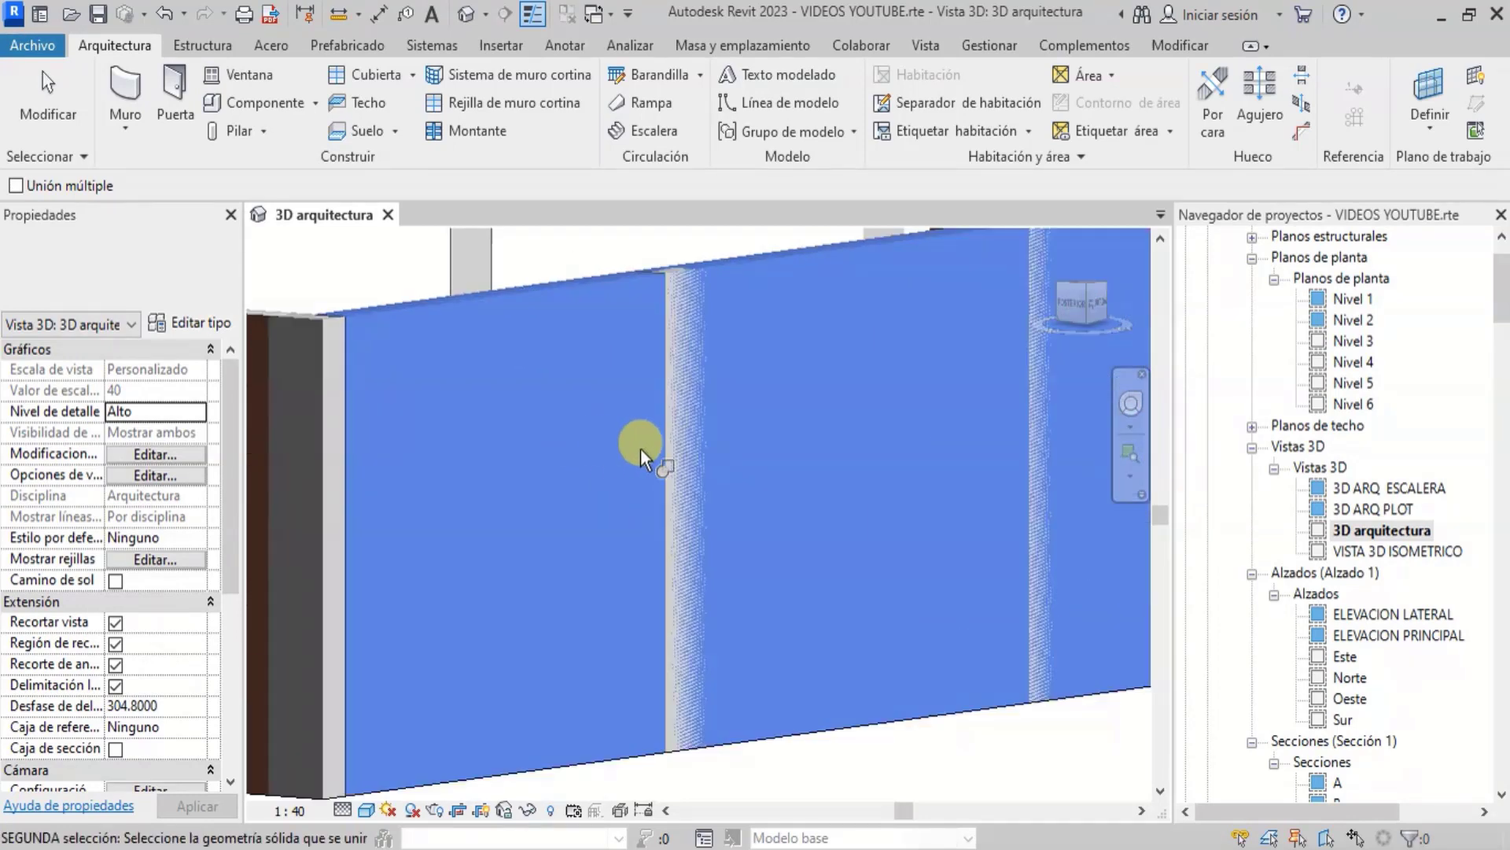
click(682, 491)
scroll(636, 620, down, 3)
scroll(611, 464, up, 3)
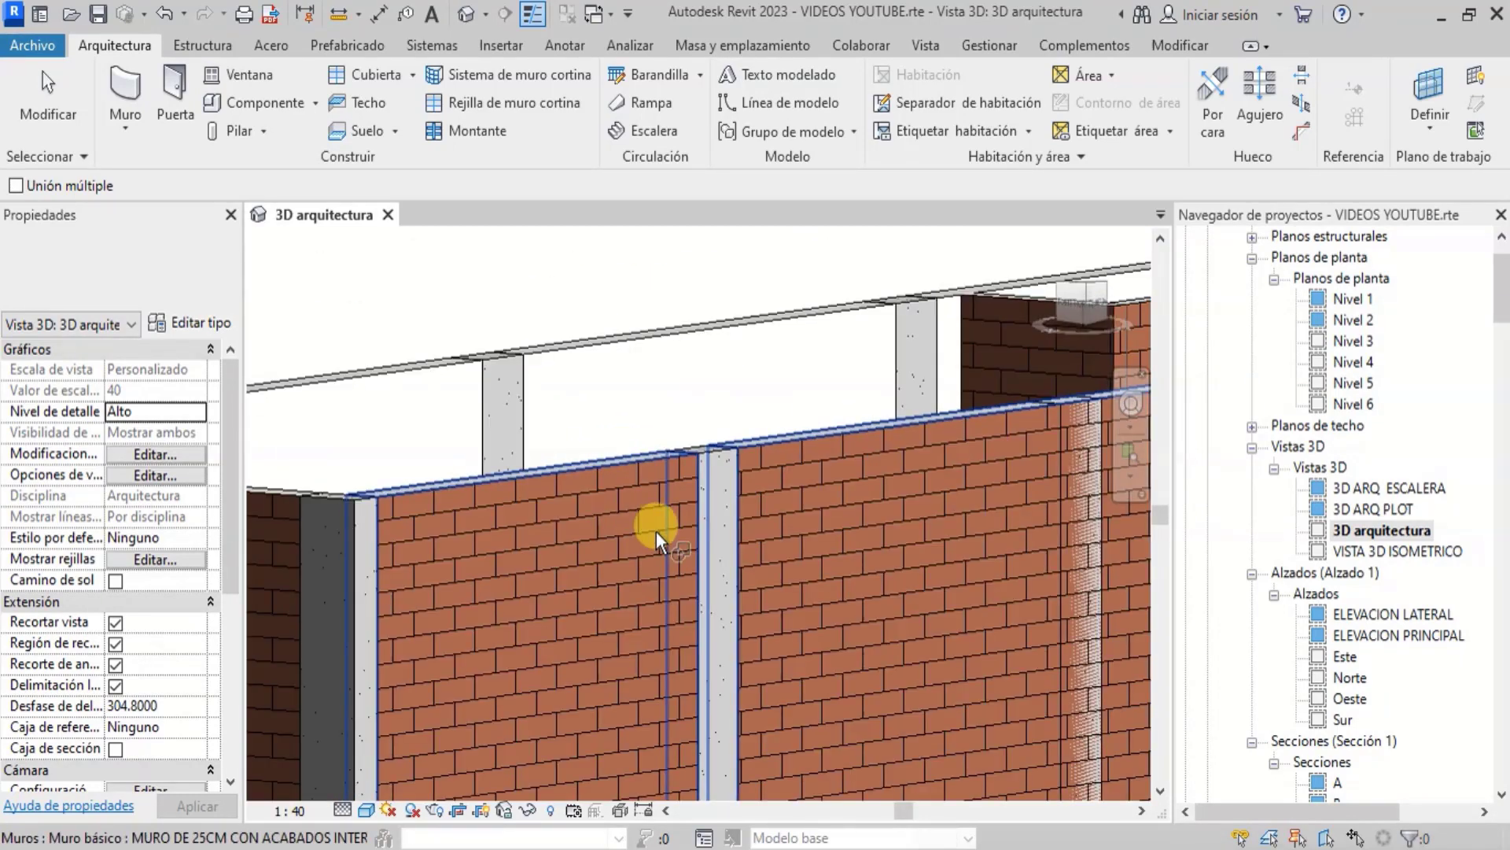
scroll(583, 556, down, 3)
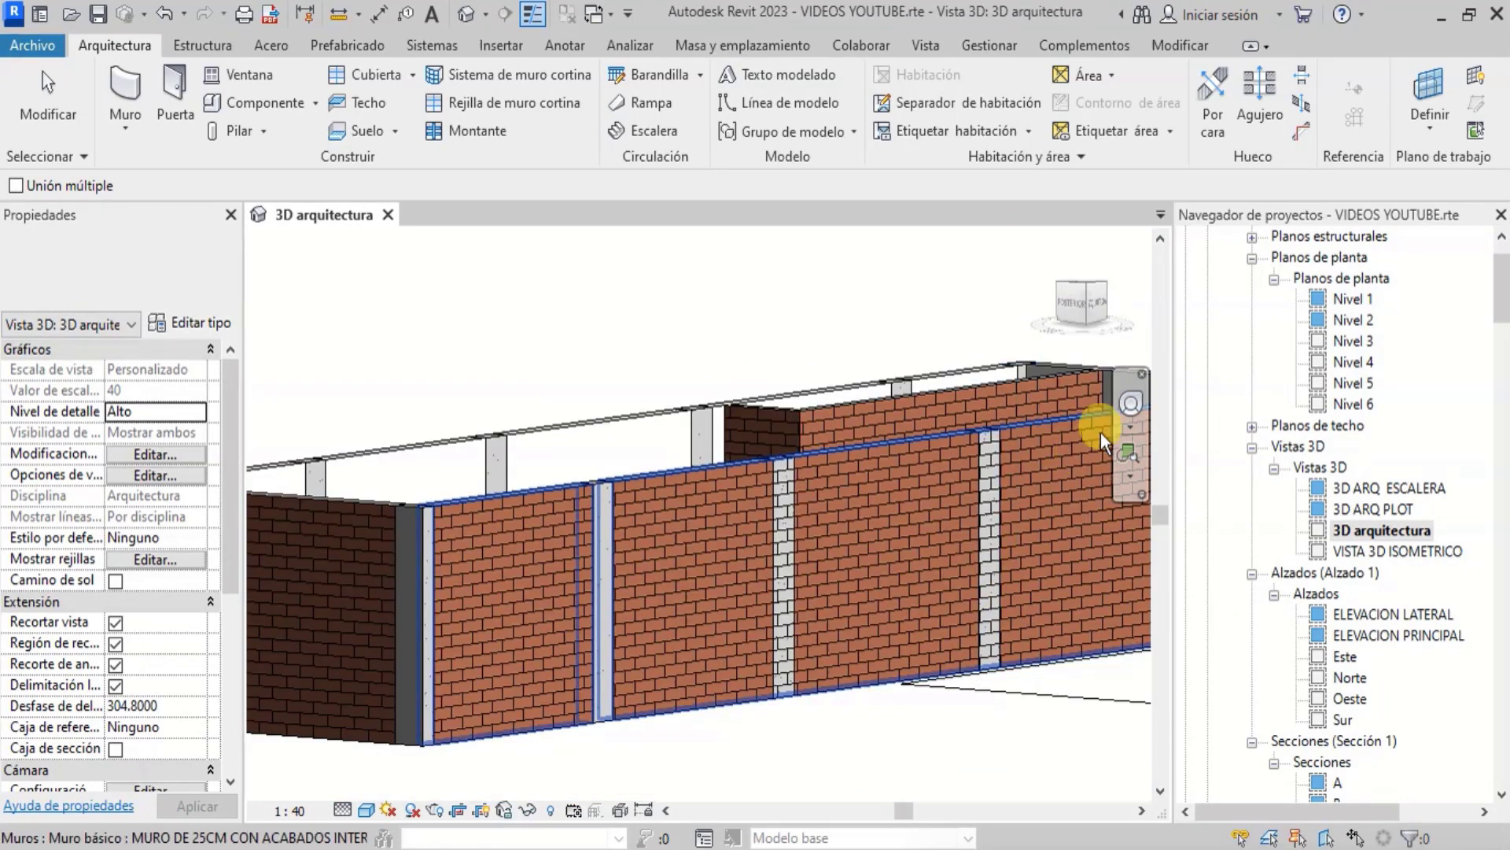
Join the opposite long 25 cm wall with its second intermediate column
click(1131, 403)
drag(956, 458, 953, 475)
scroll(460, 587, down, 2)
scroll(810, 429, up, 3)
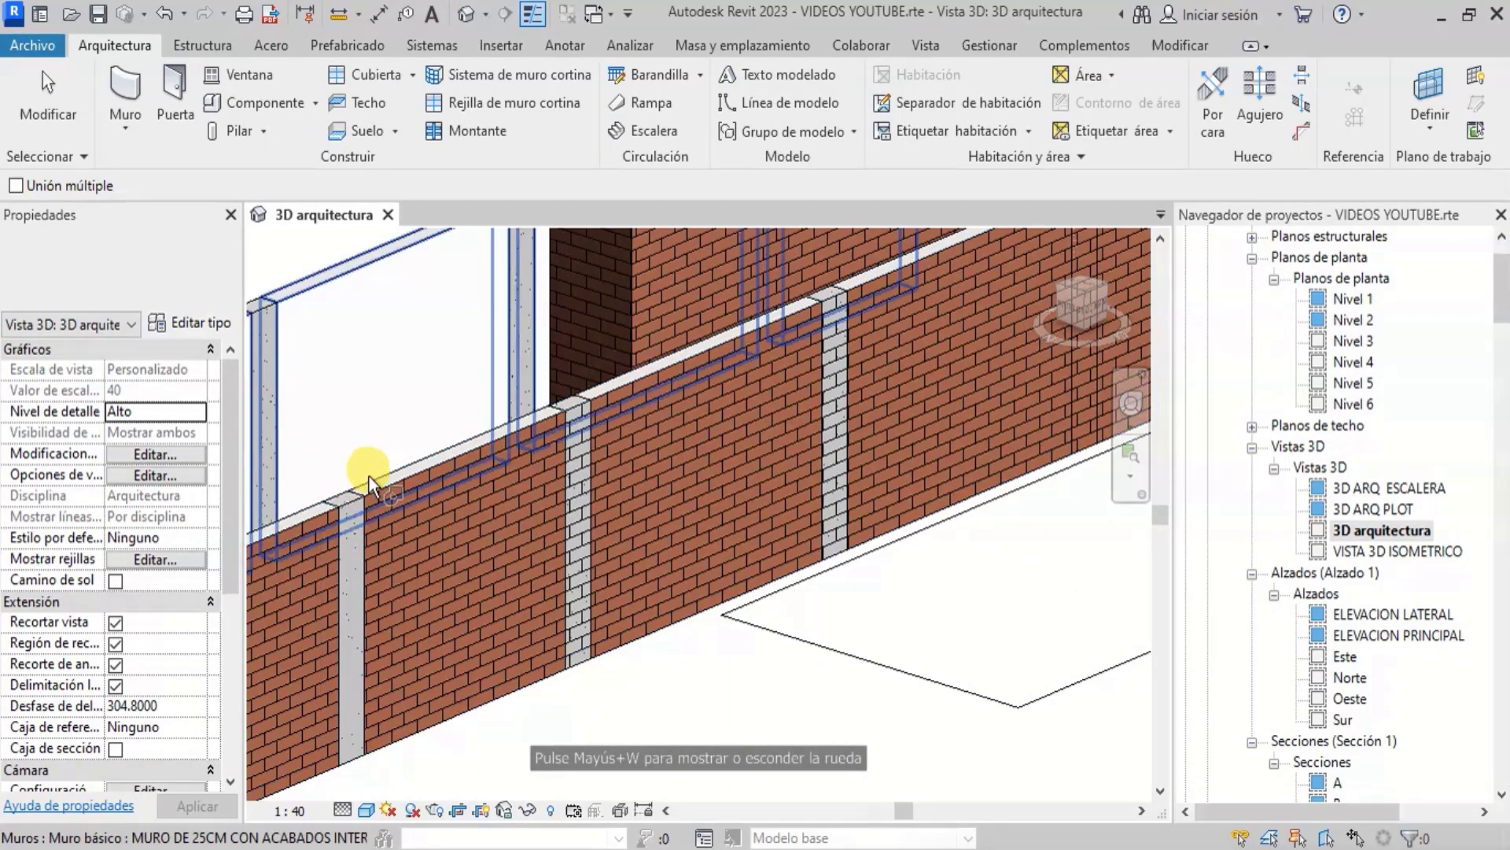
click(419, 504)
scroll(569, 470, up, 3)
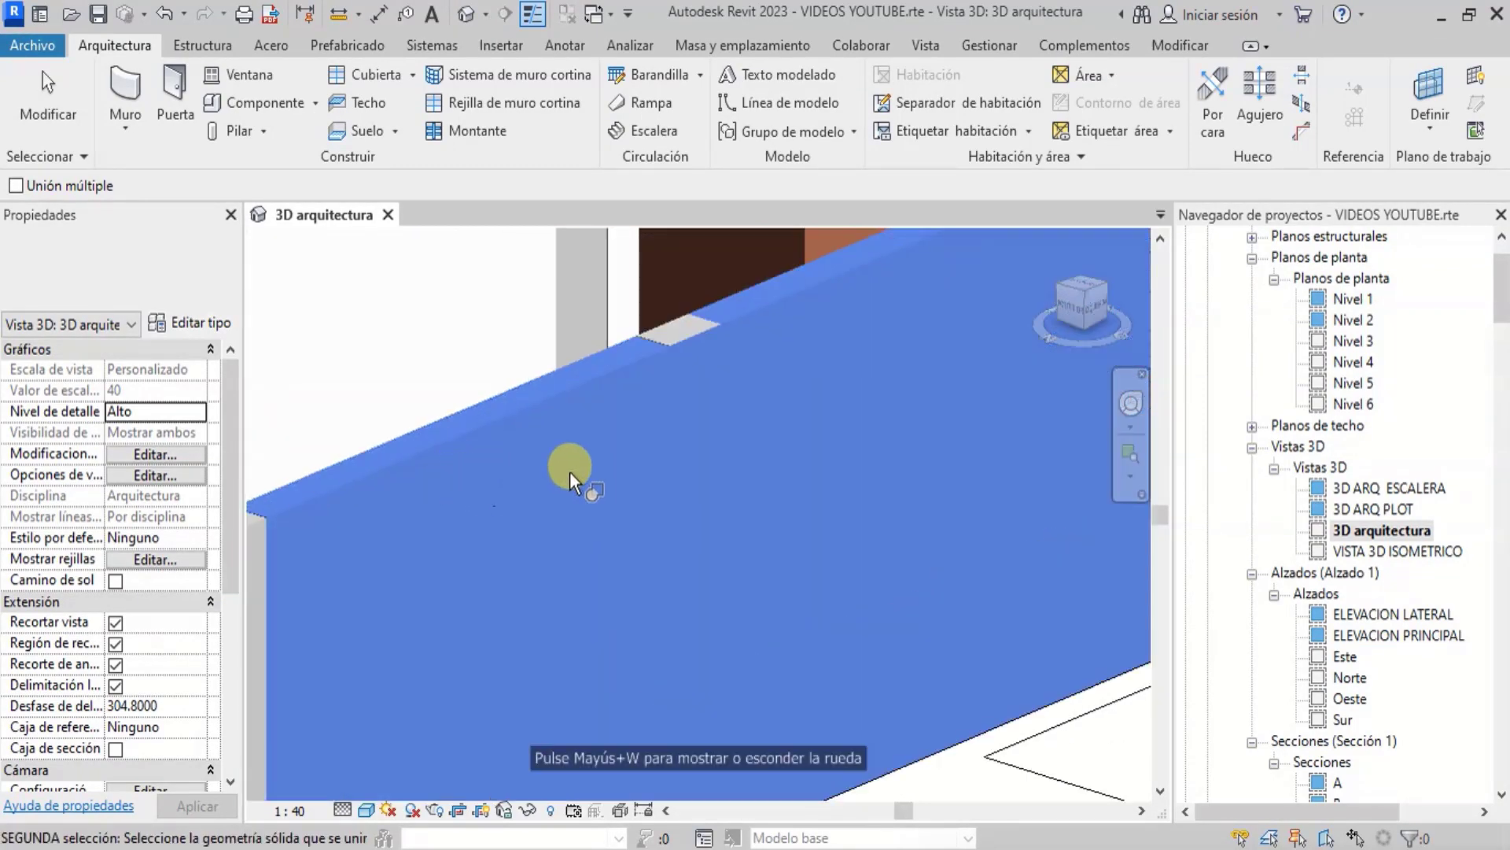
click(672, 498)
scroll(454, 527, down, 5)
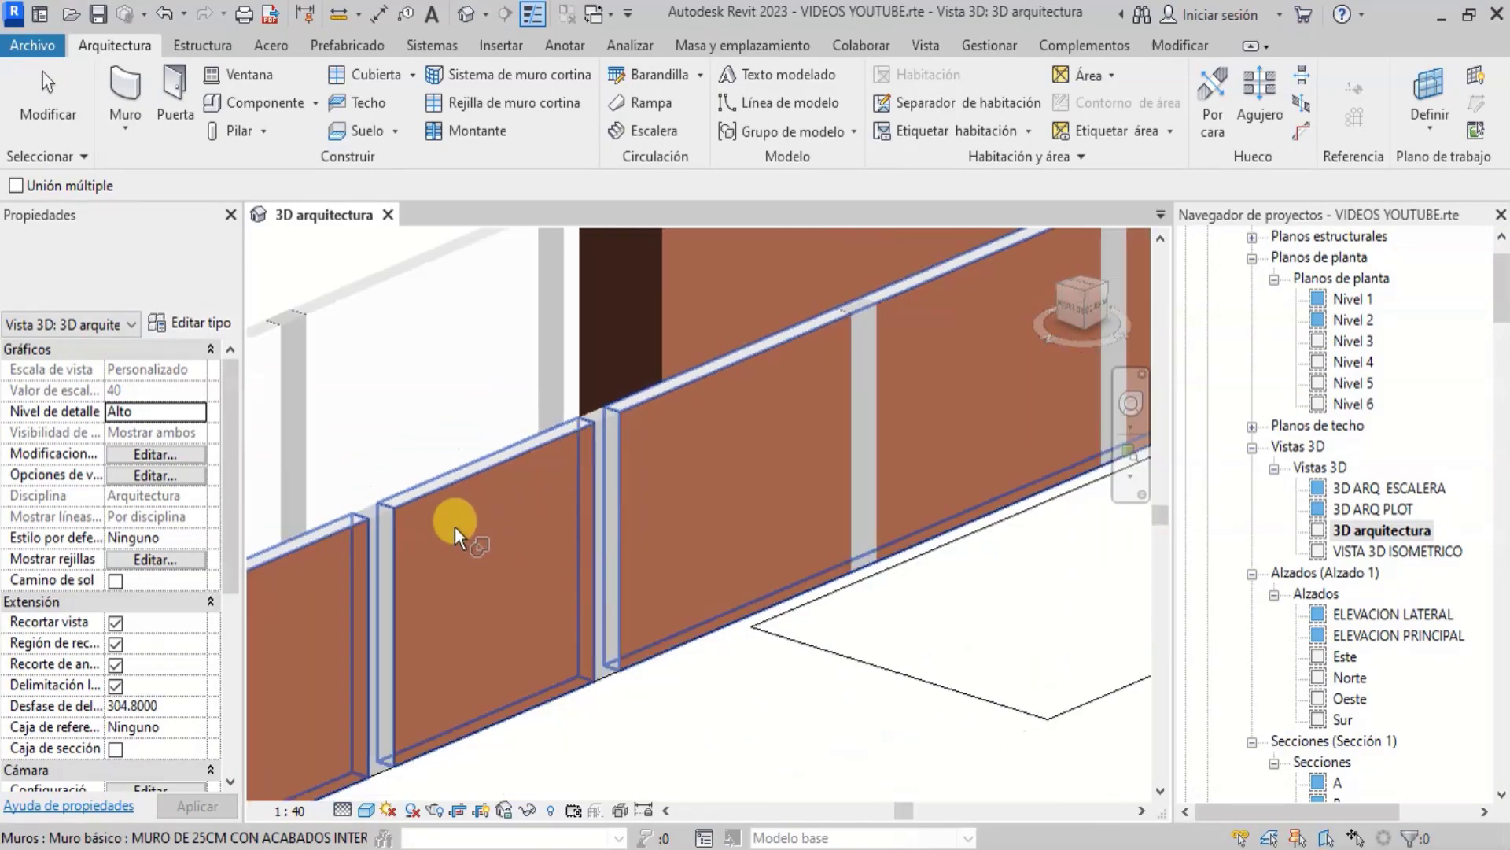
Join the same long 25 cm wall with its third intermediate column
scroll(705, 423, up, 5)
scroll(660, 428, up, 2)
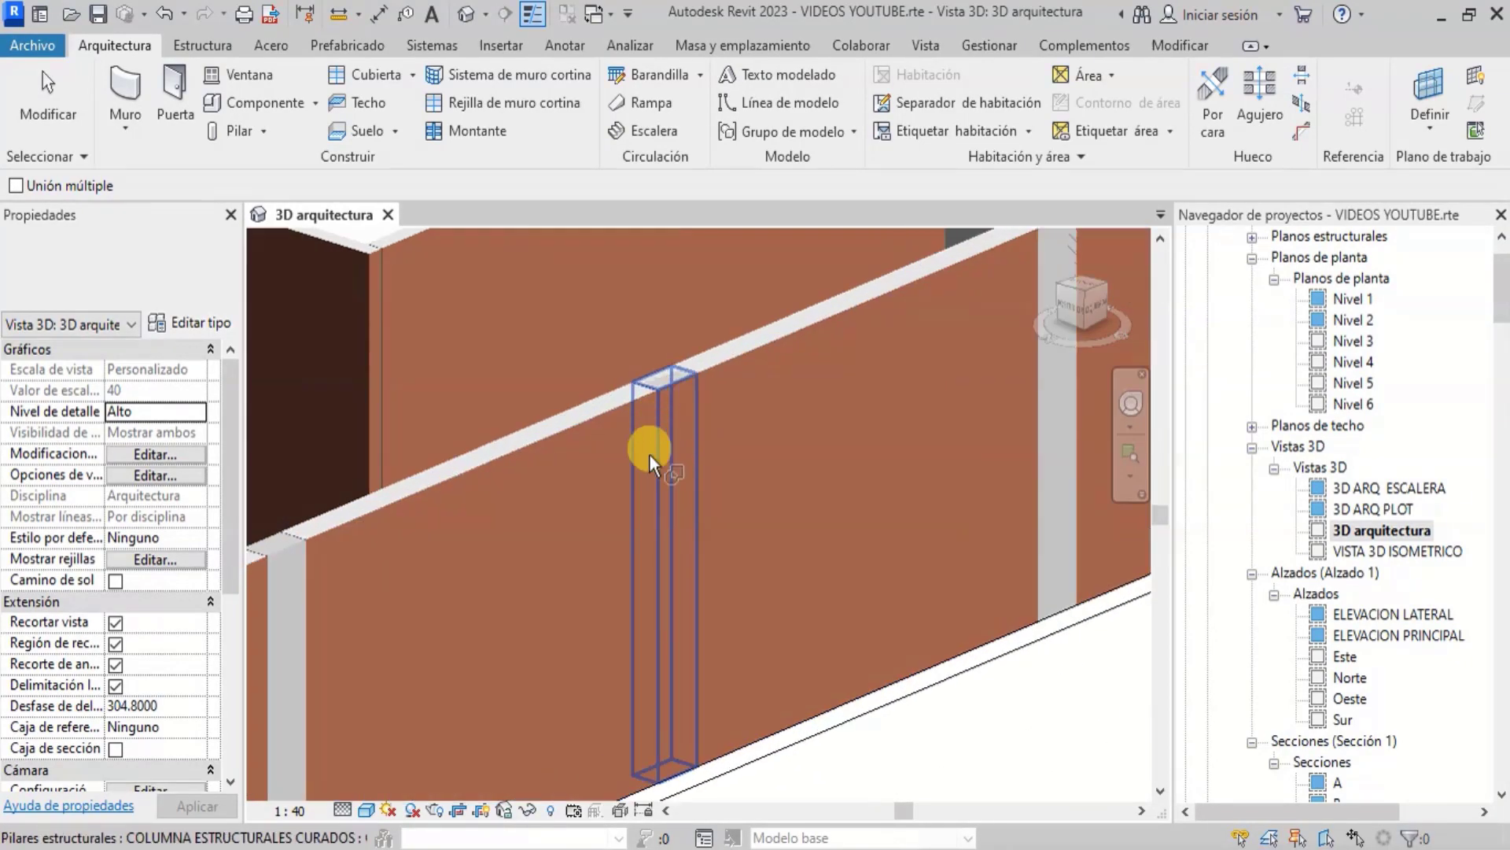
click(560, 435)
click(665, 522)
scroll(665, 523, down, 5)
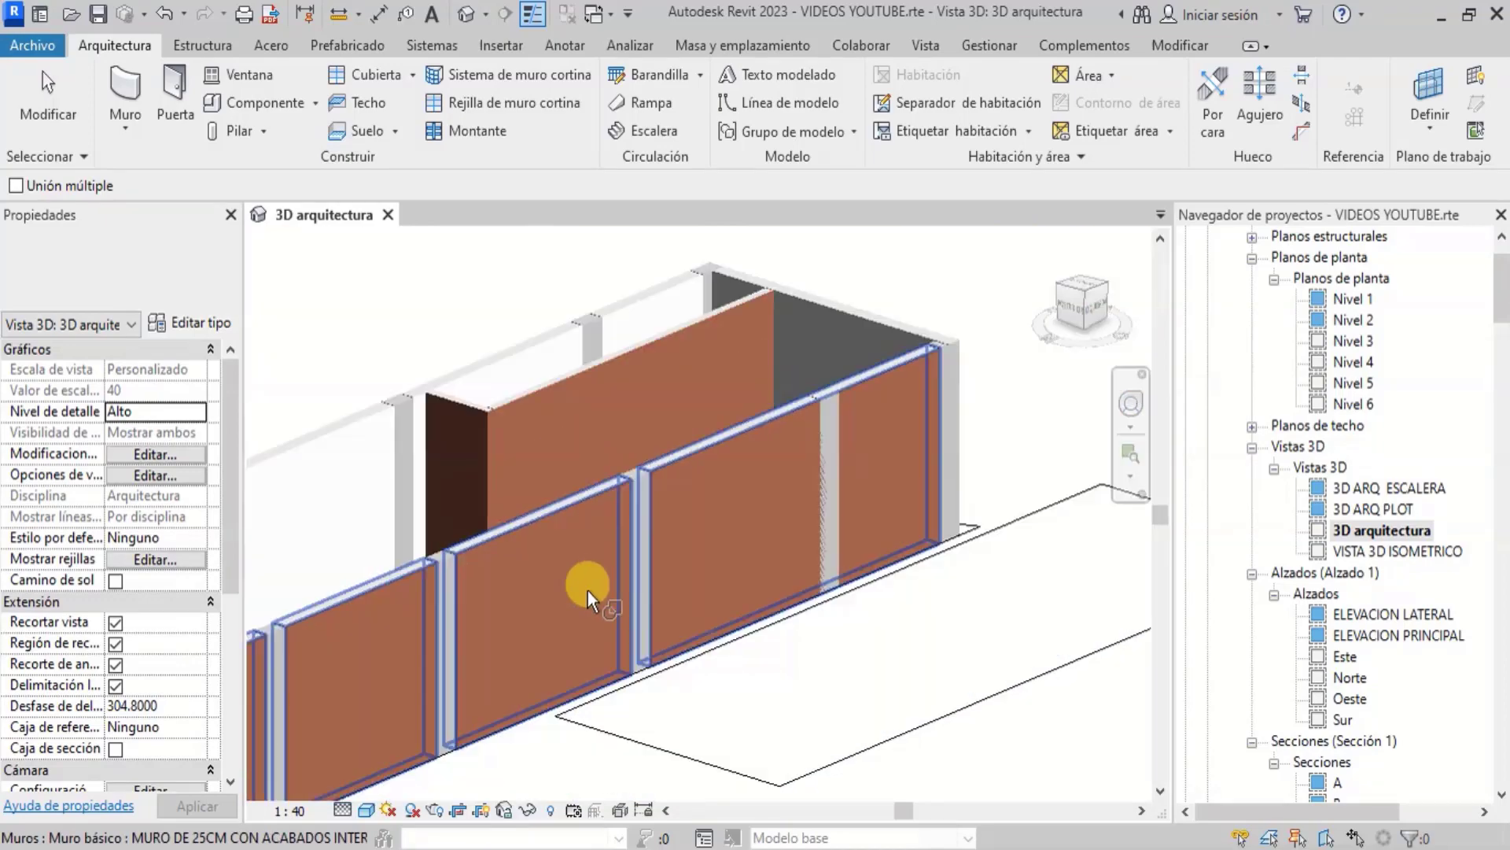
Join the same long 25 cm wall with the last intermediate column before the far corner
scroll(659, 526, up, 4)
scroll(810, 305, up, 3)
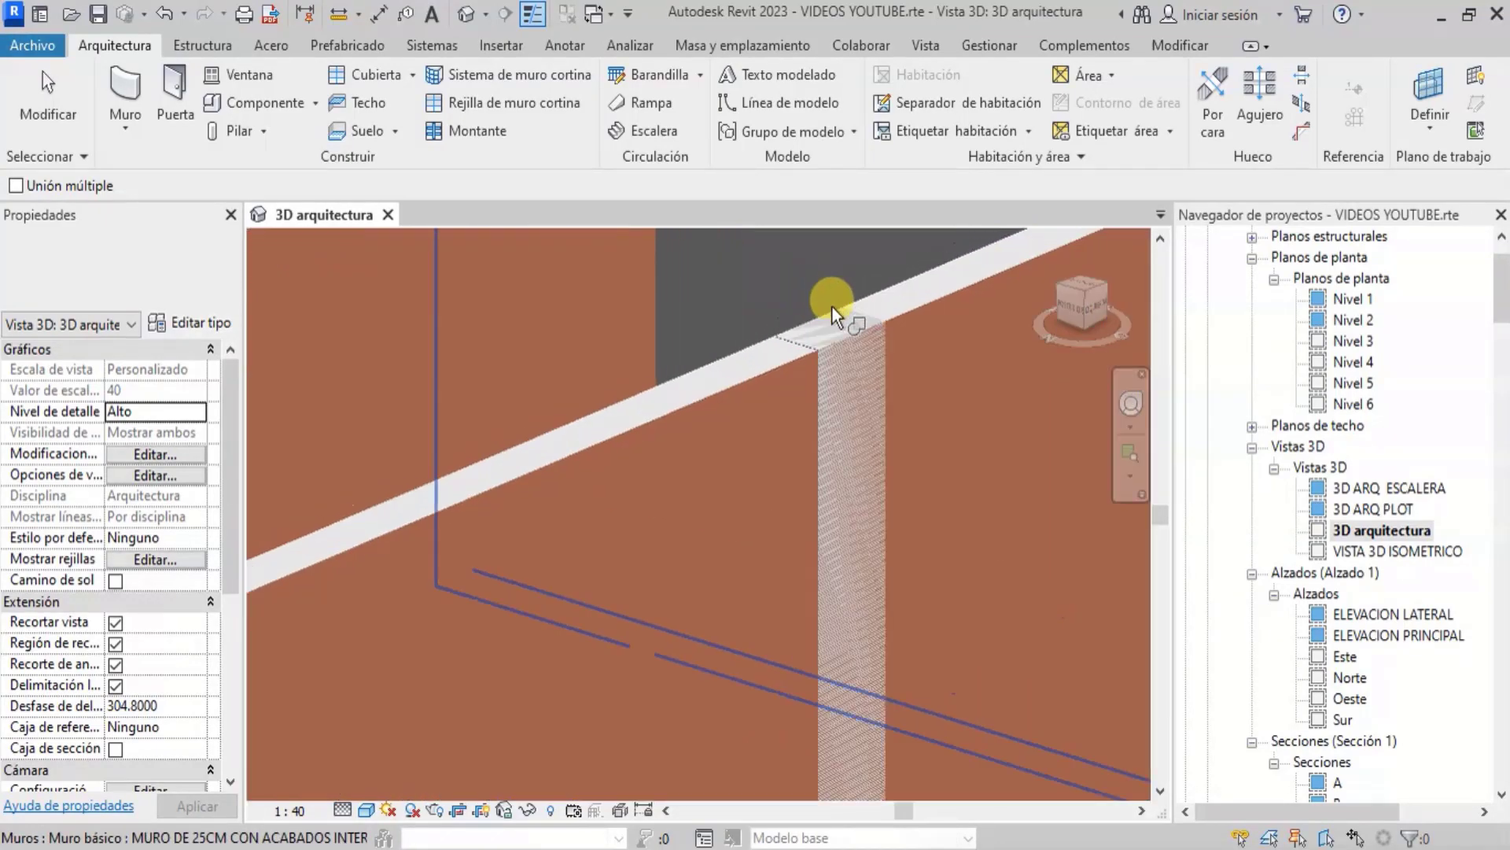
scroll(716, 486, down, 2)
click(667, 461)
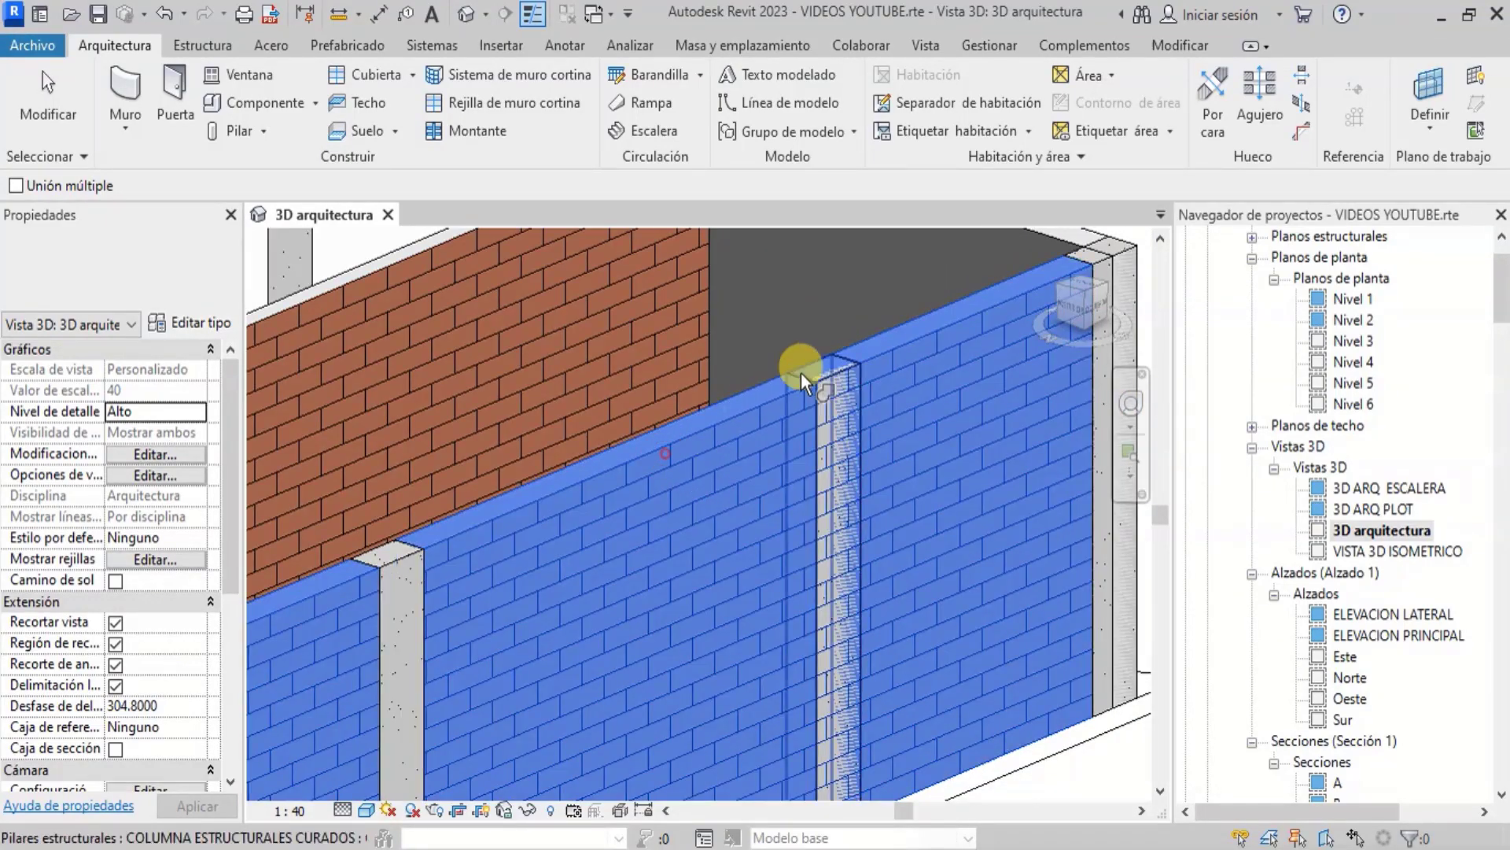
click(825, 417)
scroll(716, 511, down, 3)
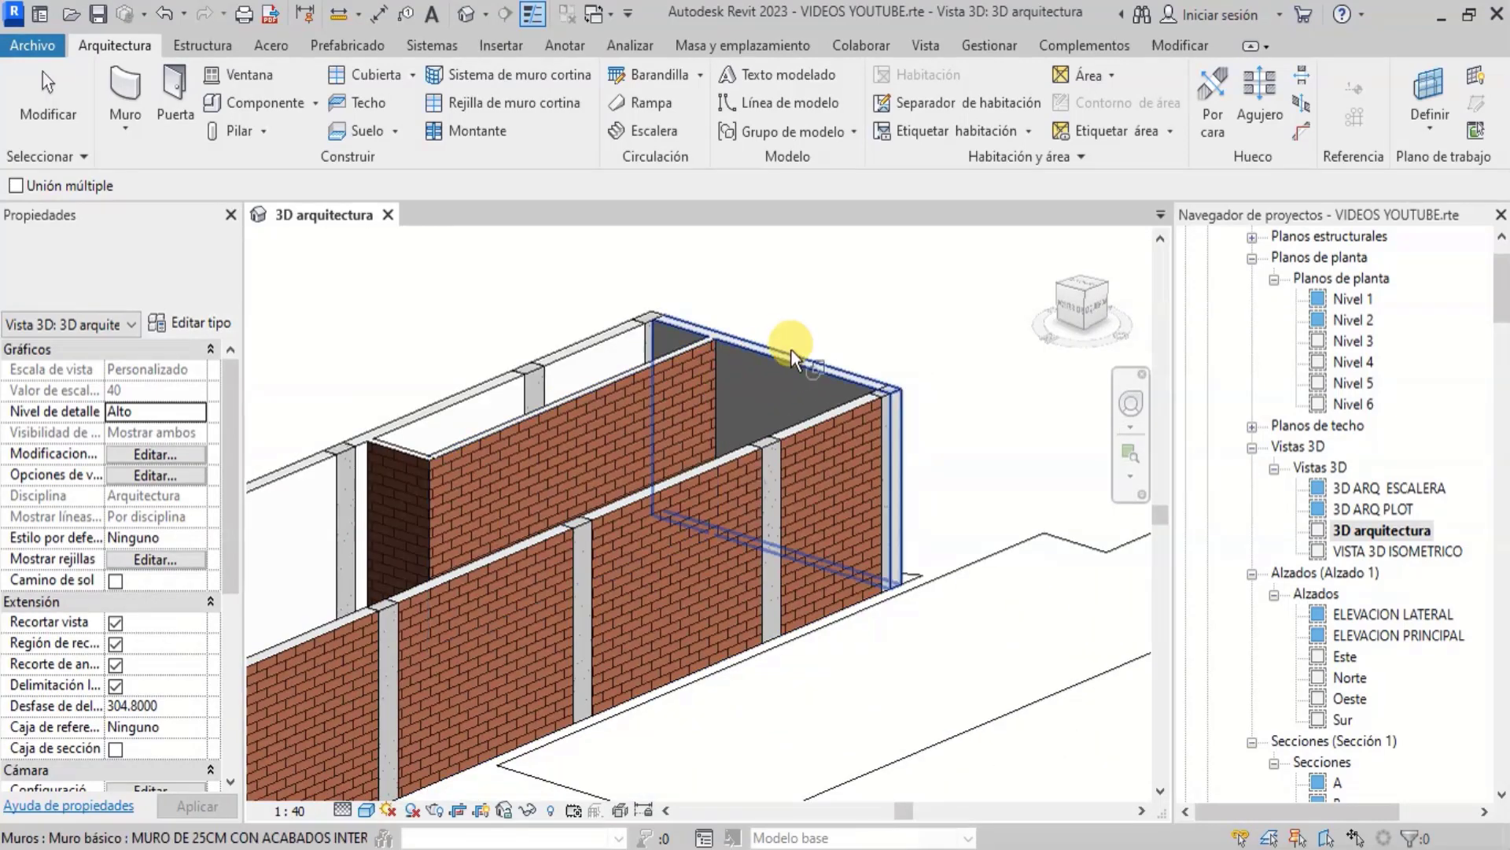
Join the short 25 cm end wall on the stair side with the corner column it still overlaps
scroll(845, 510, up, 2)
click(1130, 407)
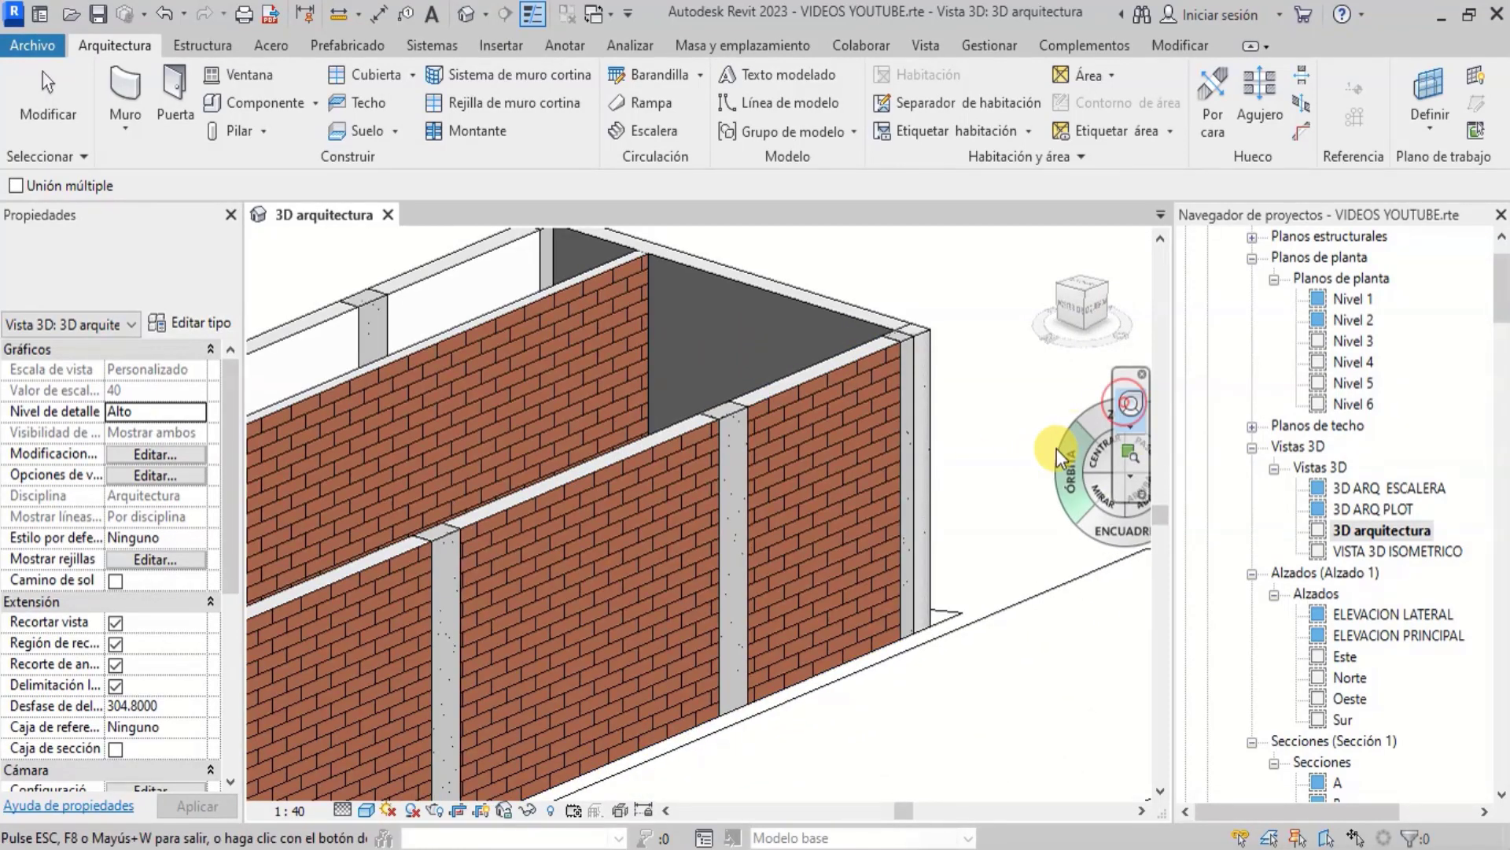
drag(1067, 472, 677, 539)
scroll(1015, 602, up, 5)
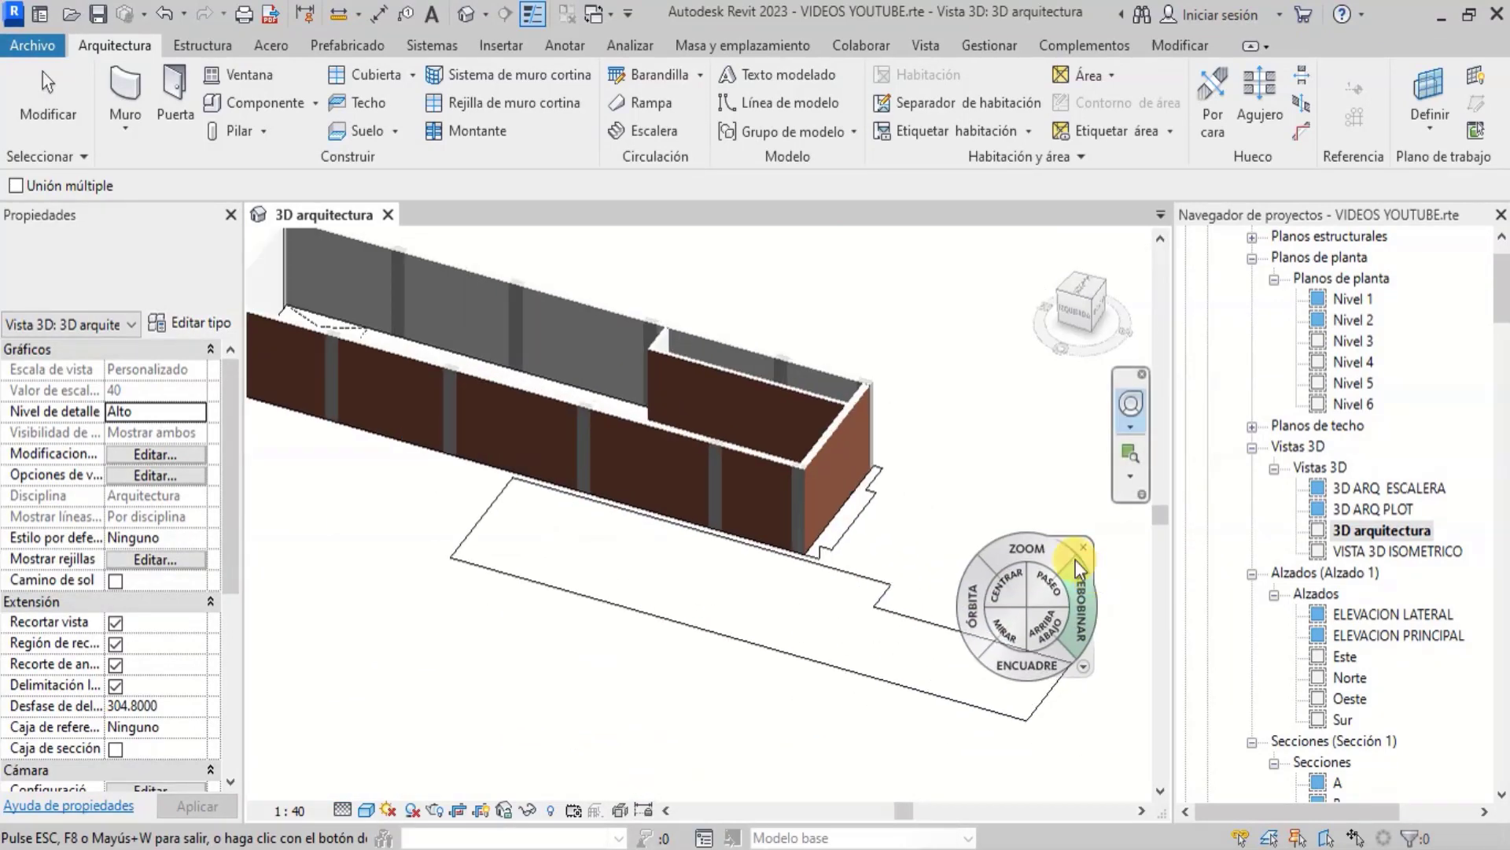
scroll(763, 464, down, 2)
drag(755, 463, 660, 451)
scroll(877, 464, down, 2)
scroll(755, 622, up, 3)
scroll(700, 543, up, 2)
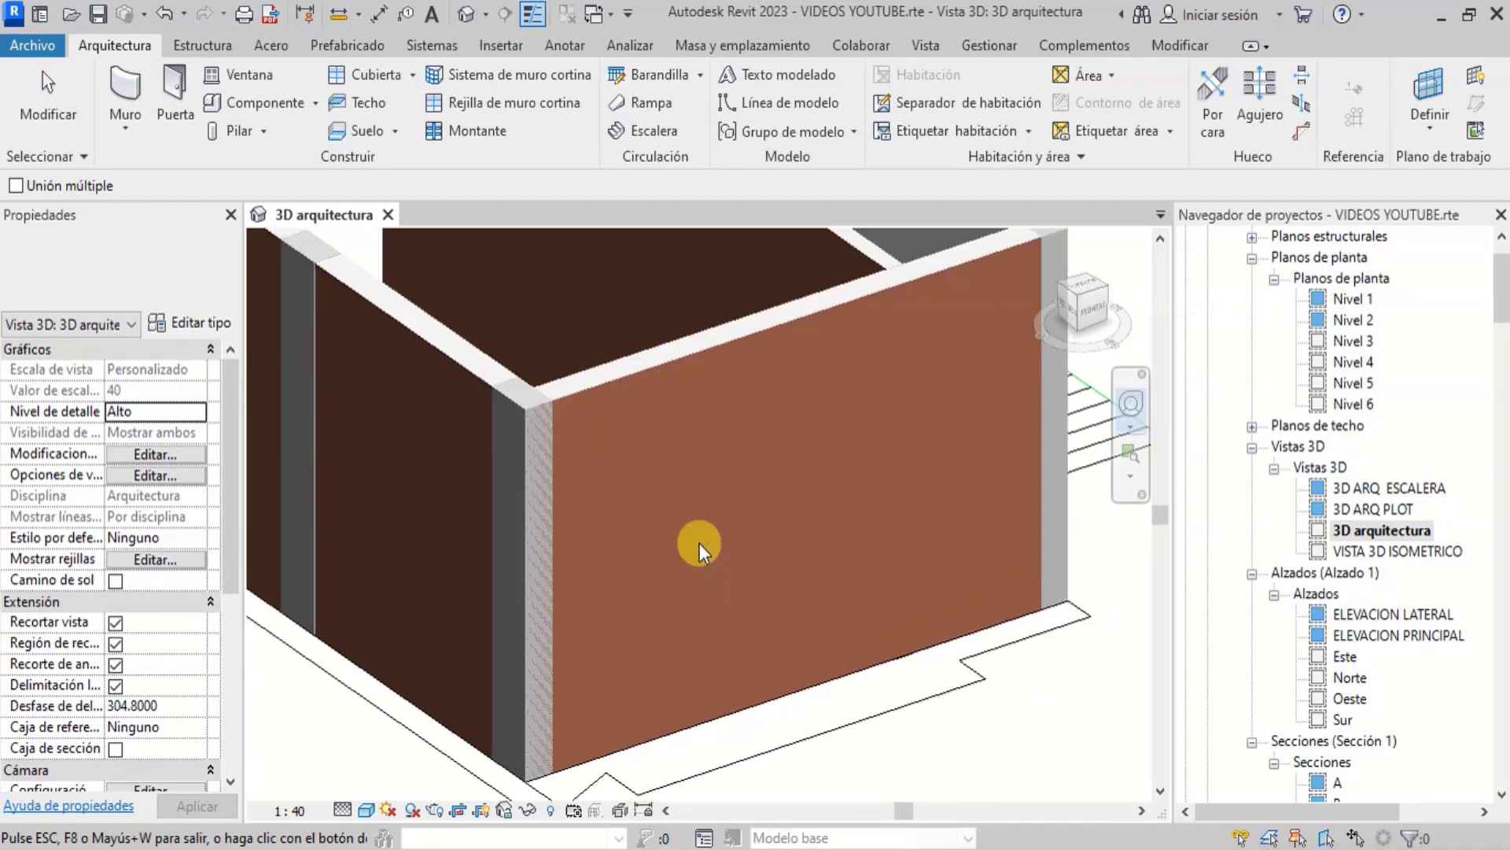
key(Escape)
scroll(704, 594, up, 3)
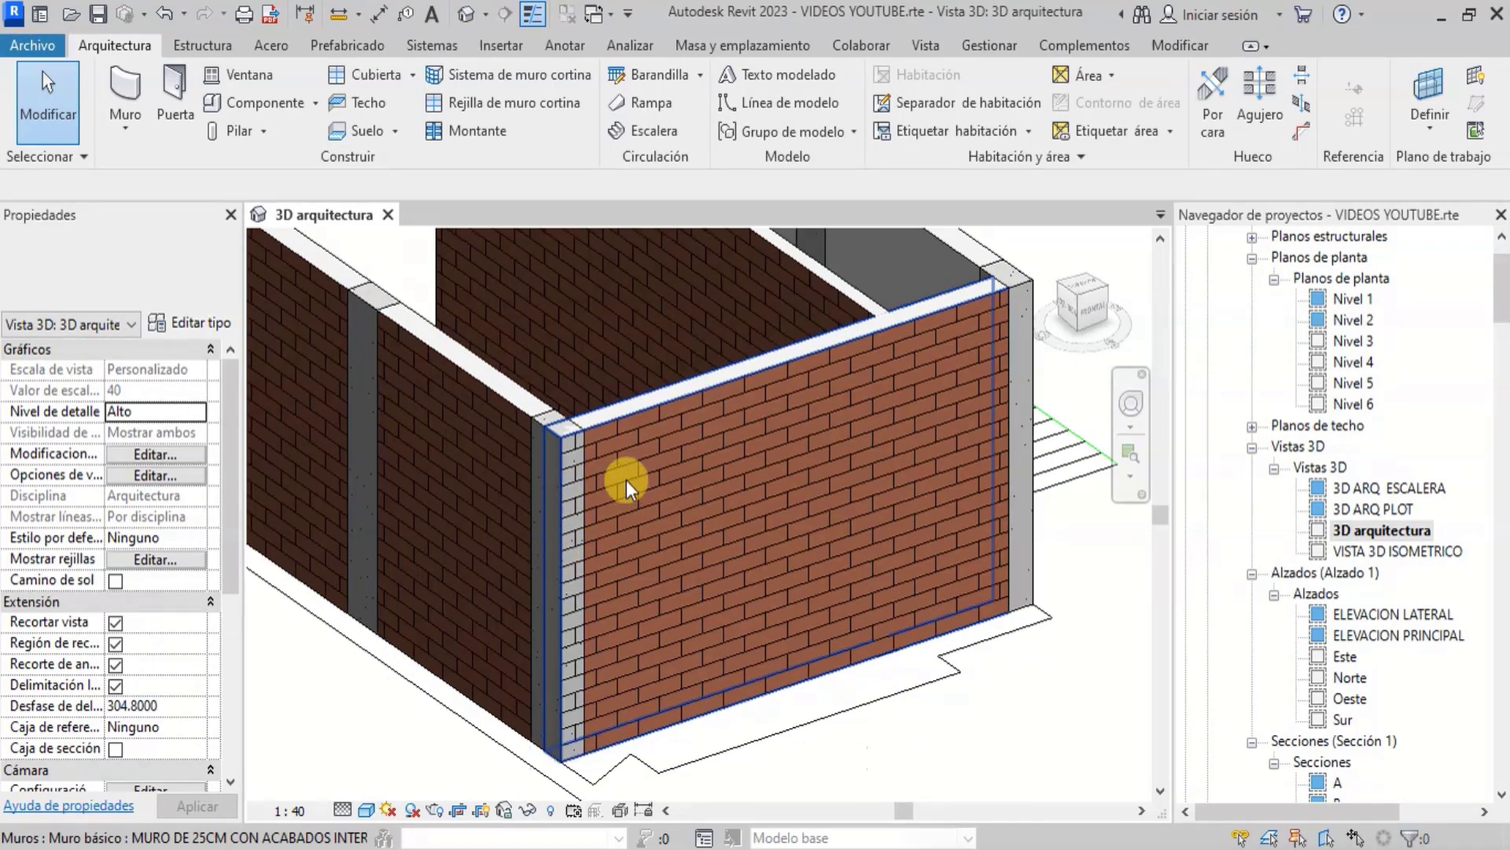
click(674, 423)
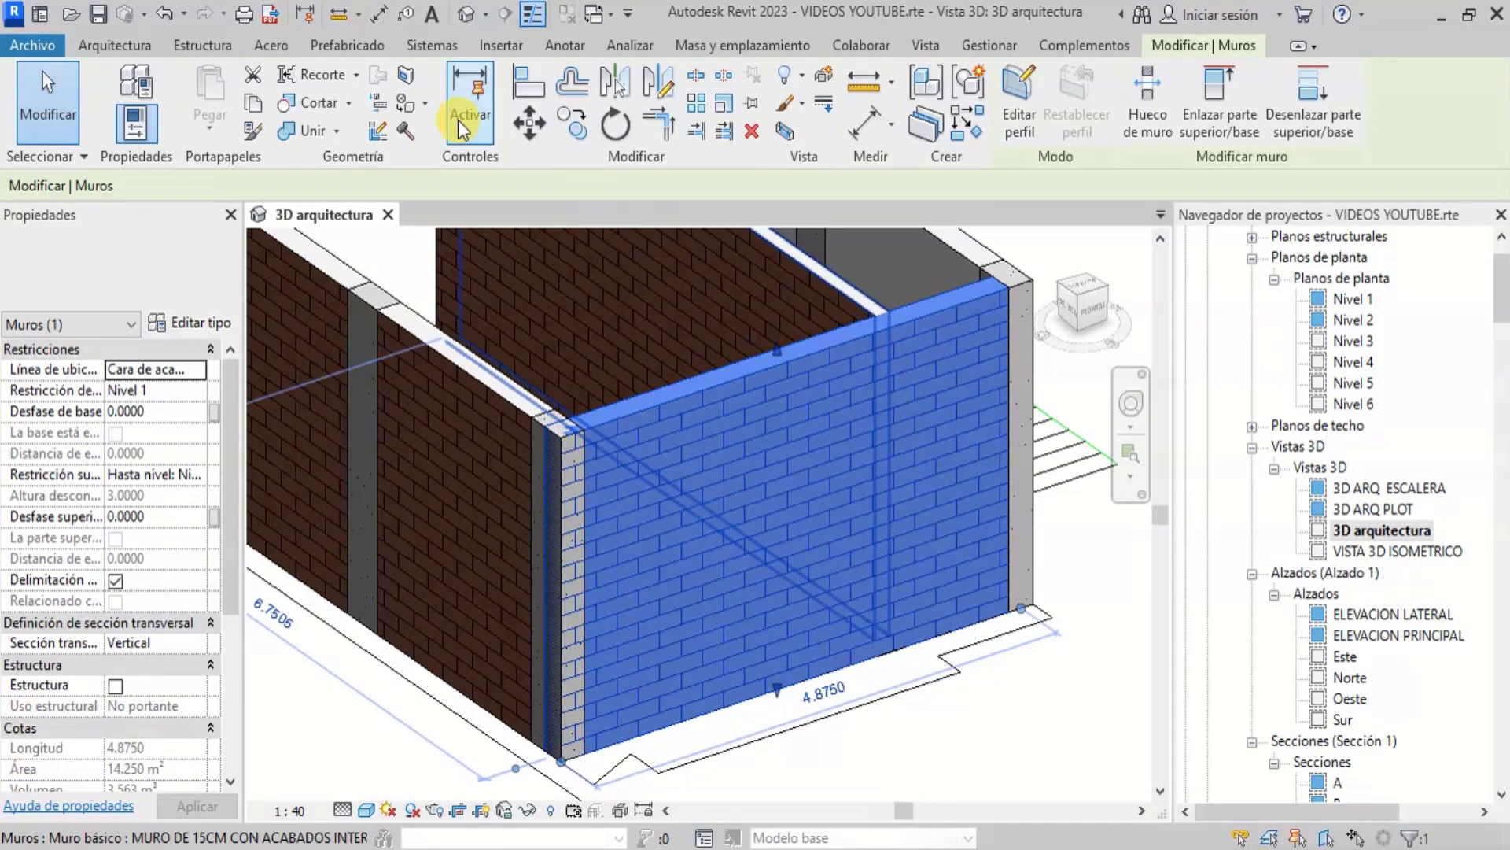
click(291, 130)
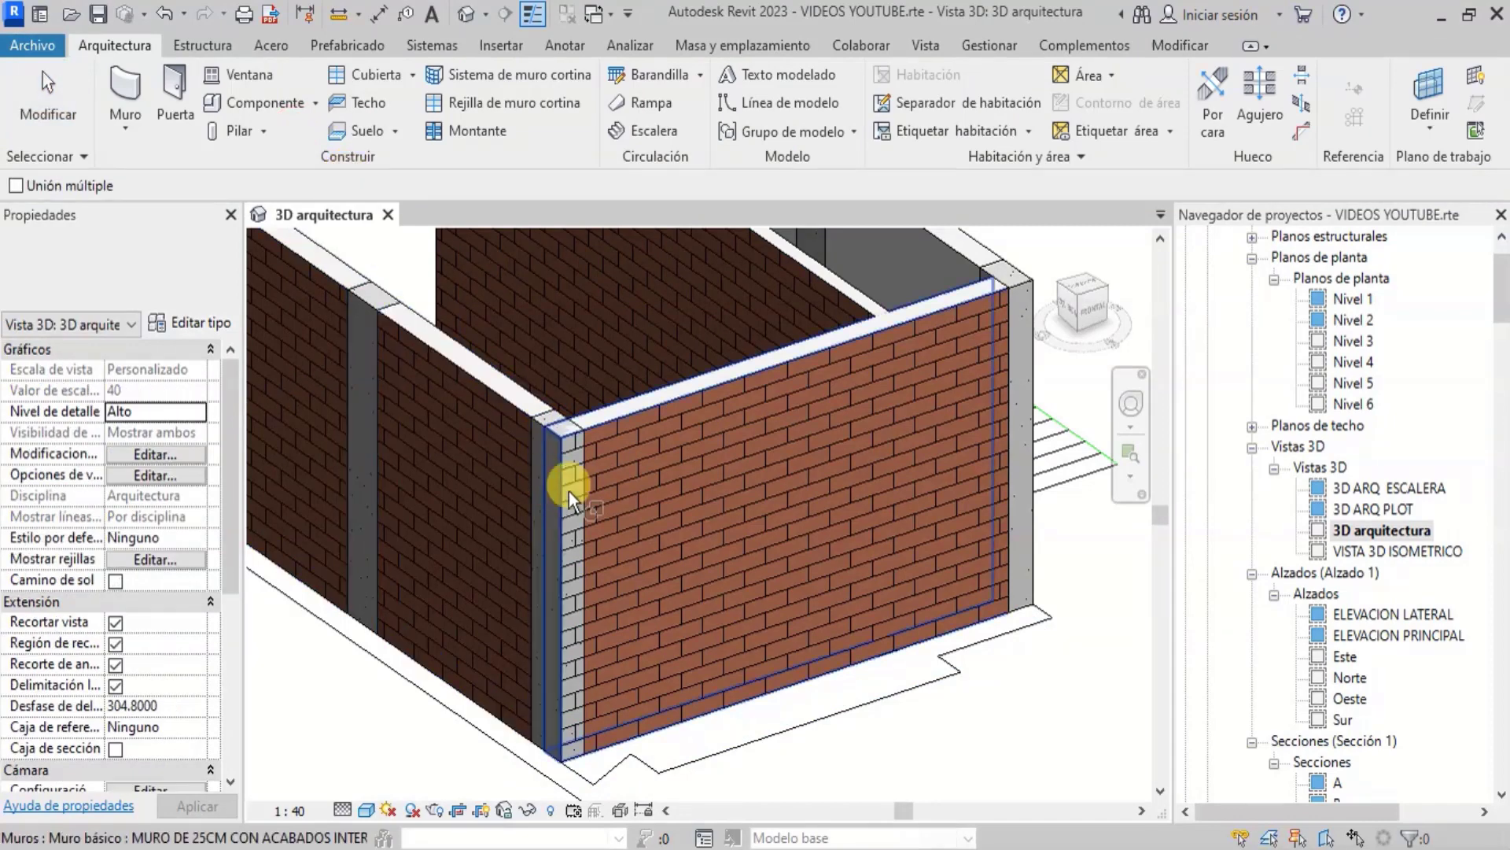
scroll(613, 441, up, 2)
click(637, 389)
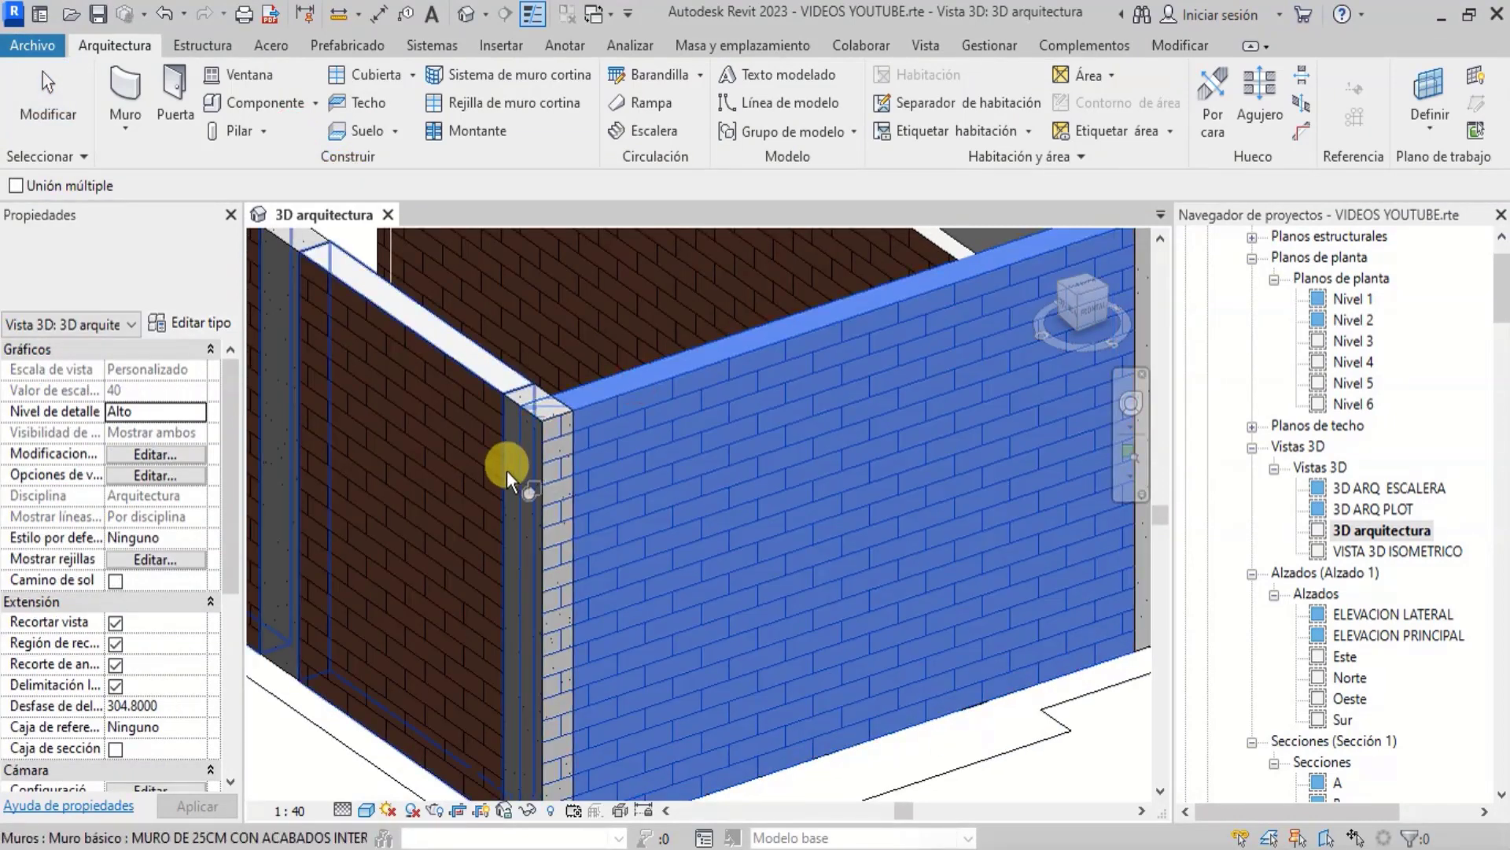
click(546, 497)
scroll(814, 522, down, 5)
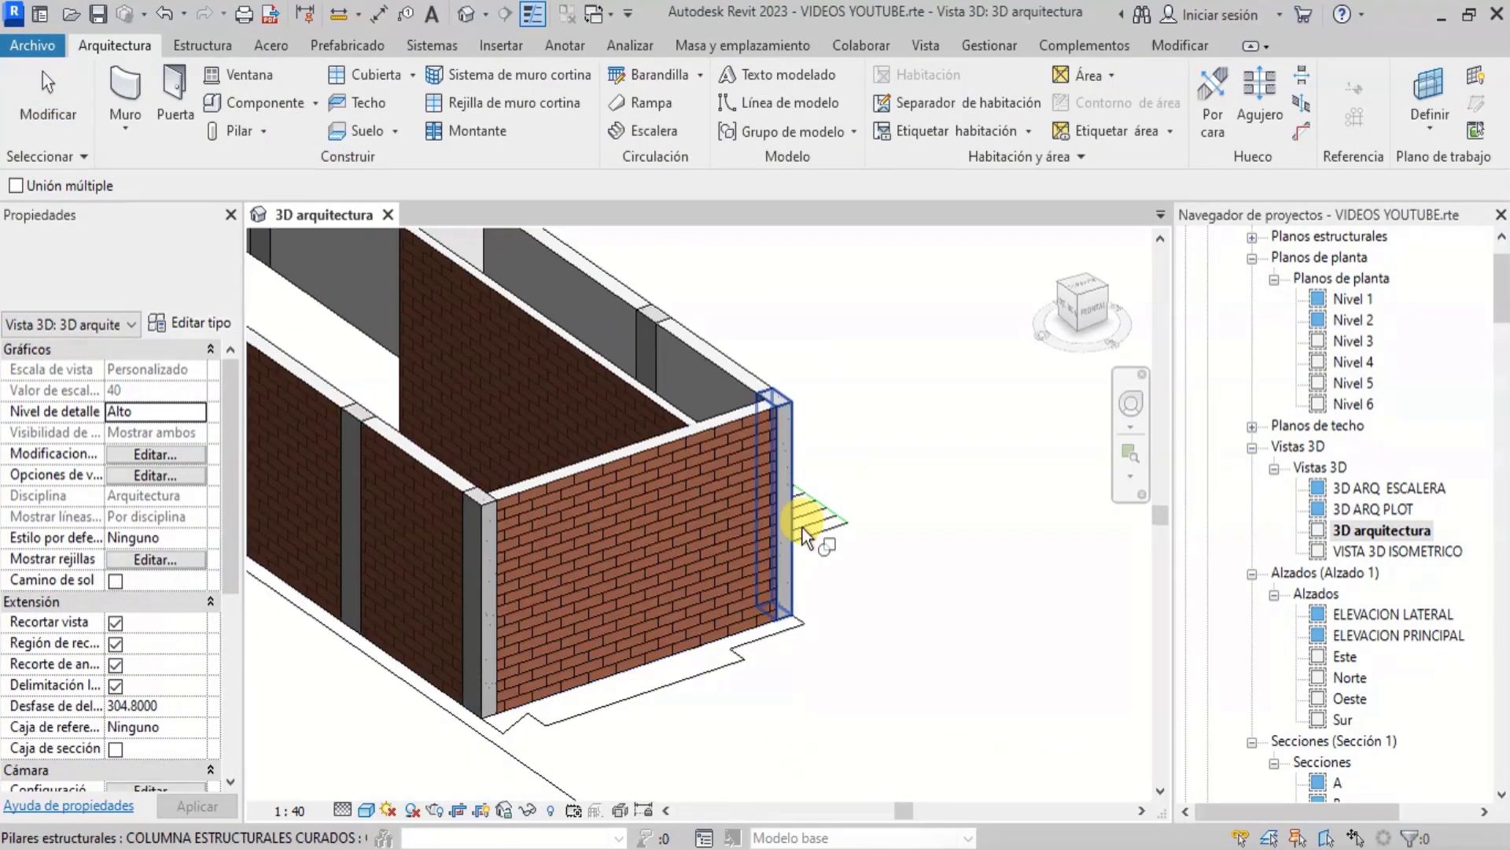
Check the short end wall on axis 6 in the Nivel 1 floor plan, close that plan and return to the 3D view
scroll(849, 425, up, 8)
scroll(850, 425, down, 3)
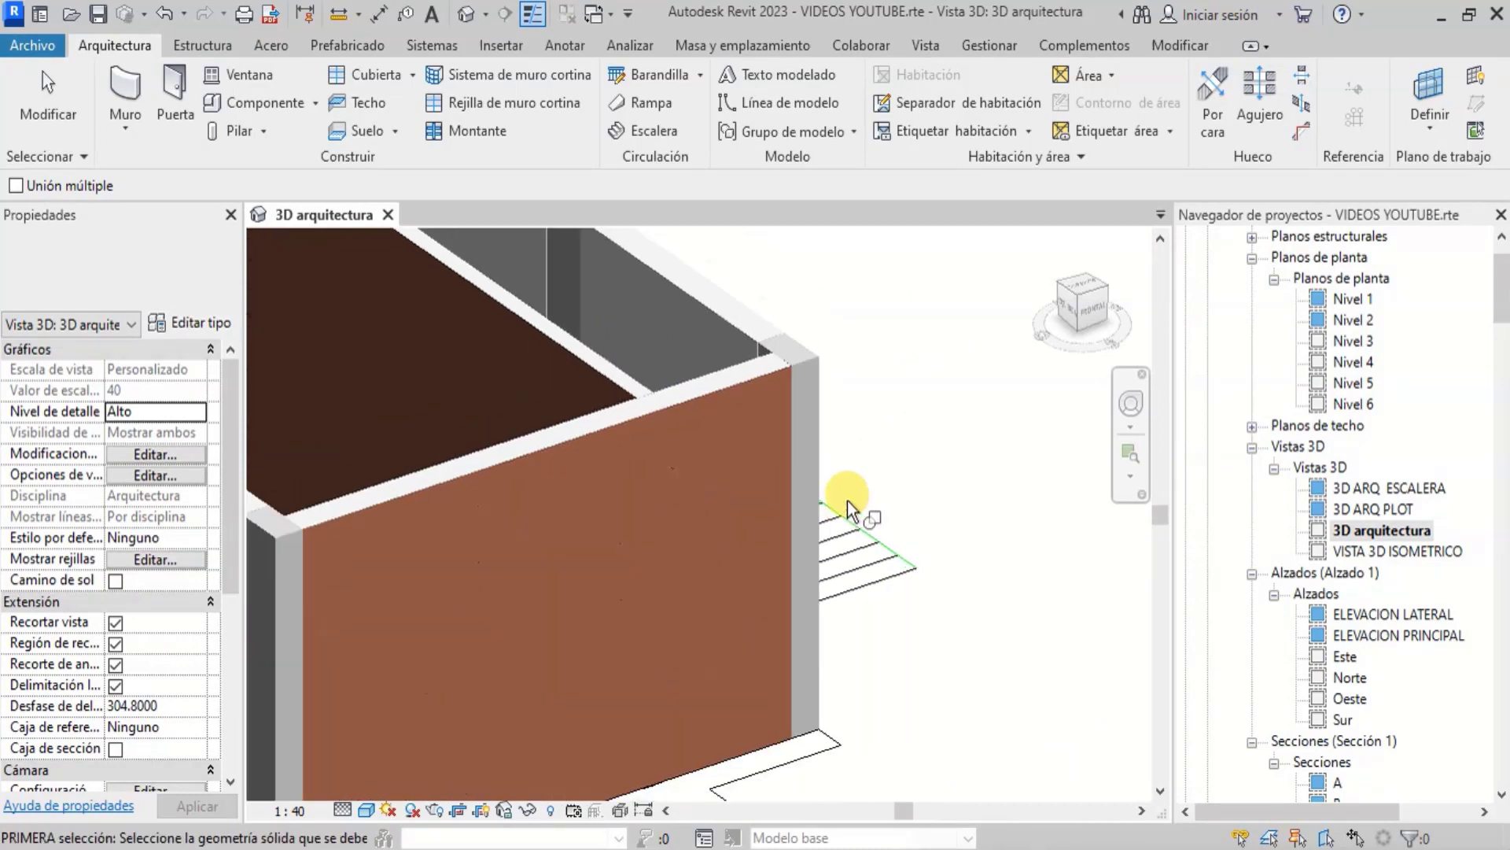
click(649, 494)
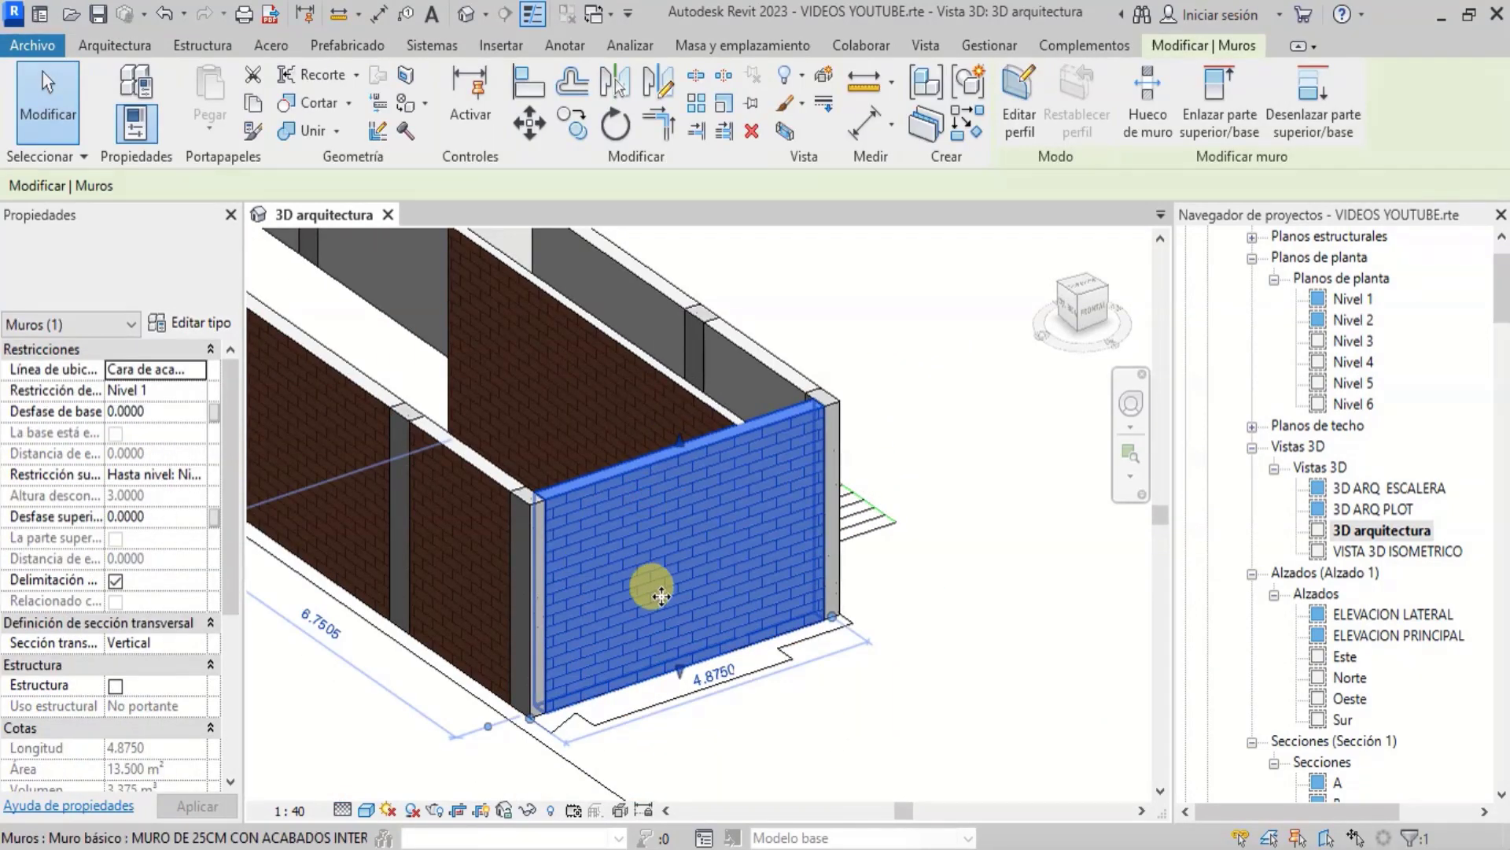
double_click(1354, 299)
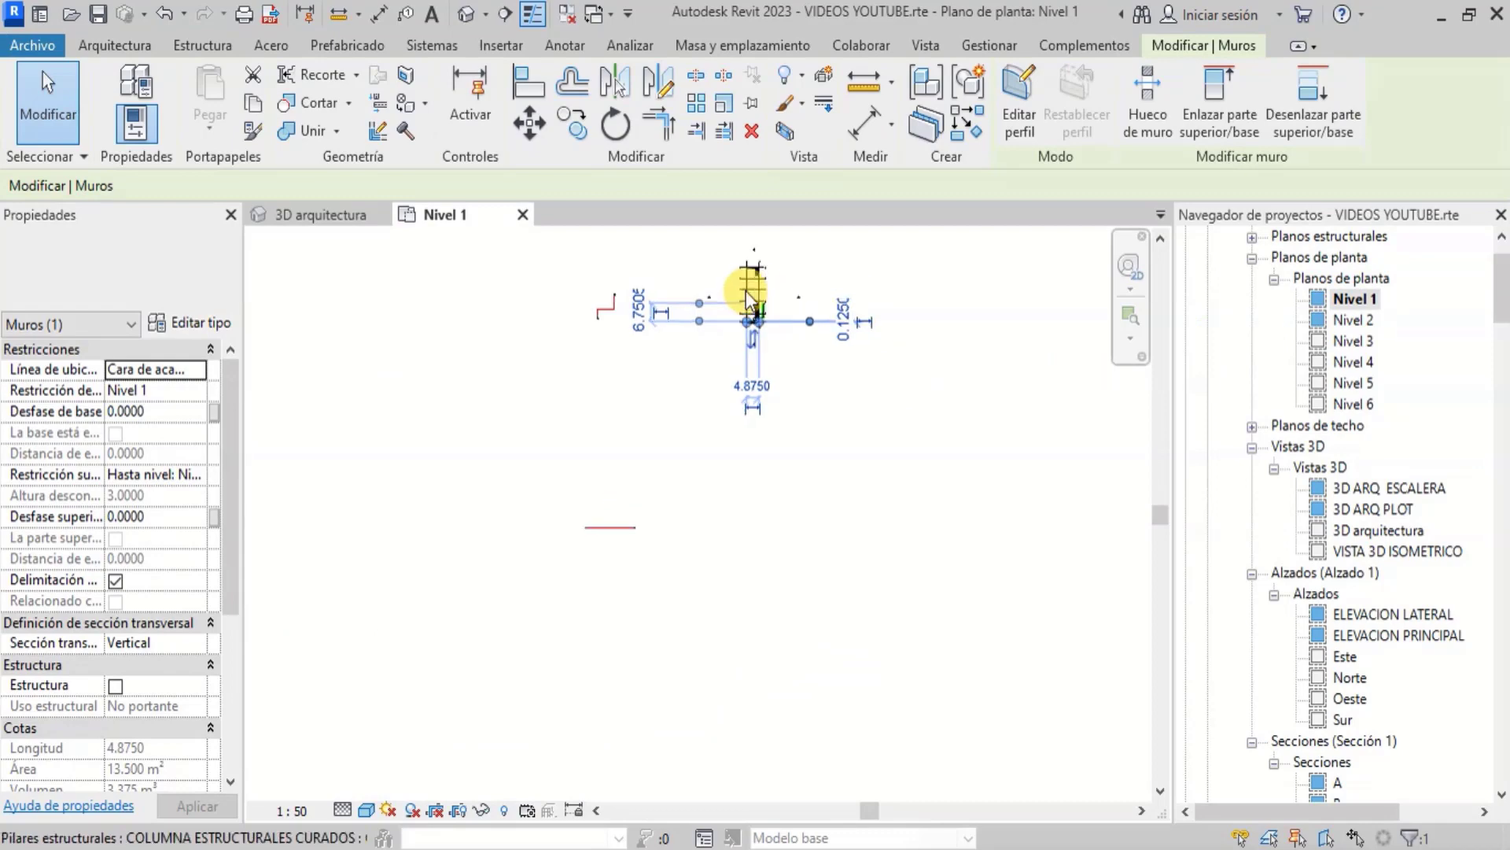
scroll(751, 302, up, 7)
click(721, 518)
scroll(729, 535, up, 5)
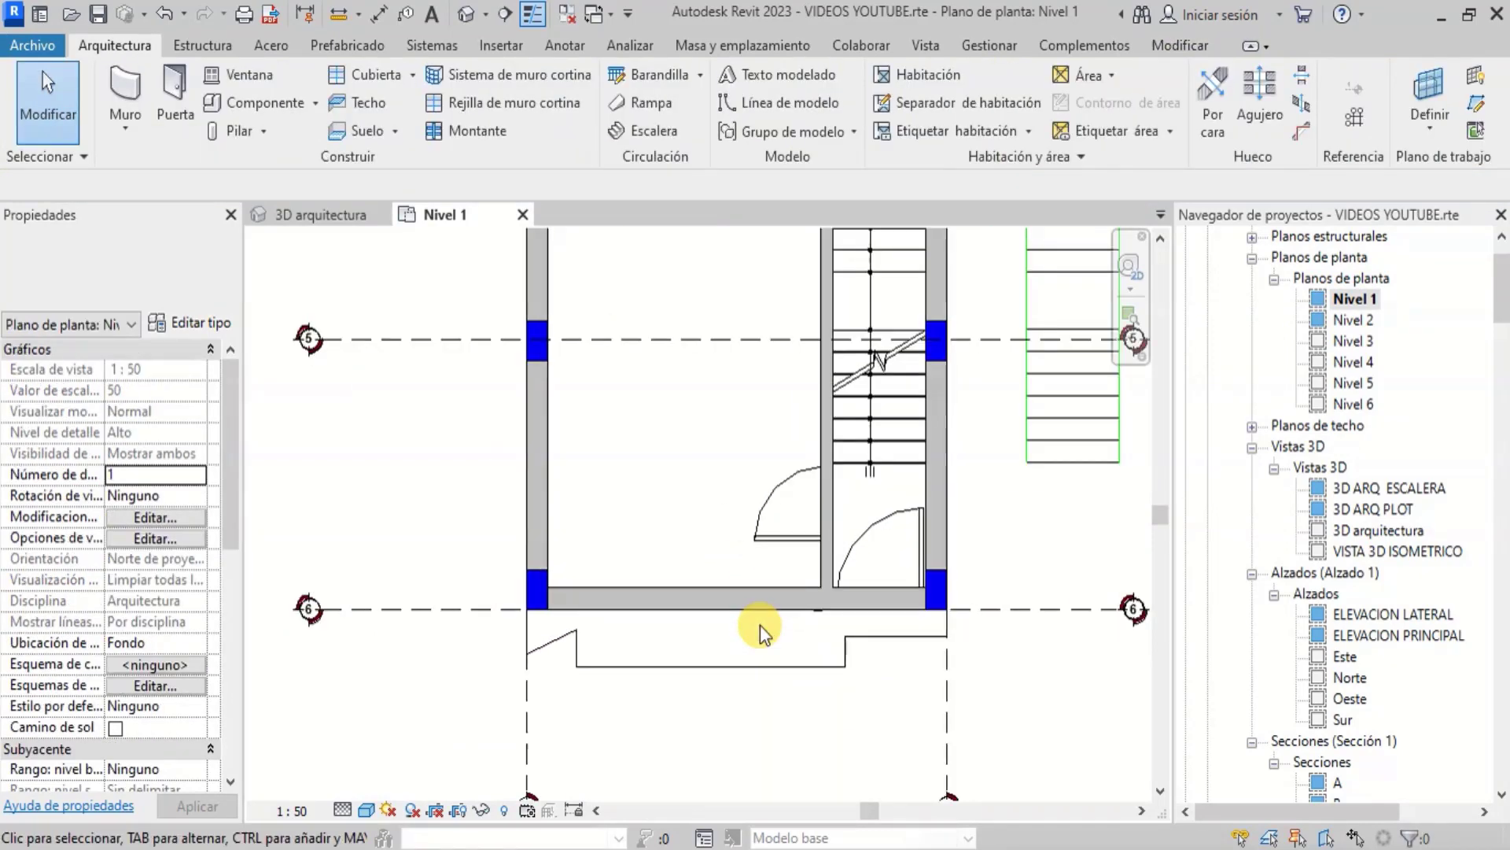
scroll(683, 601, down, 3)
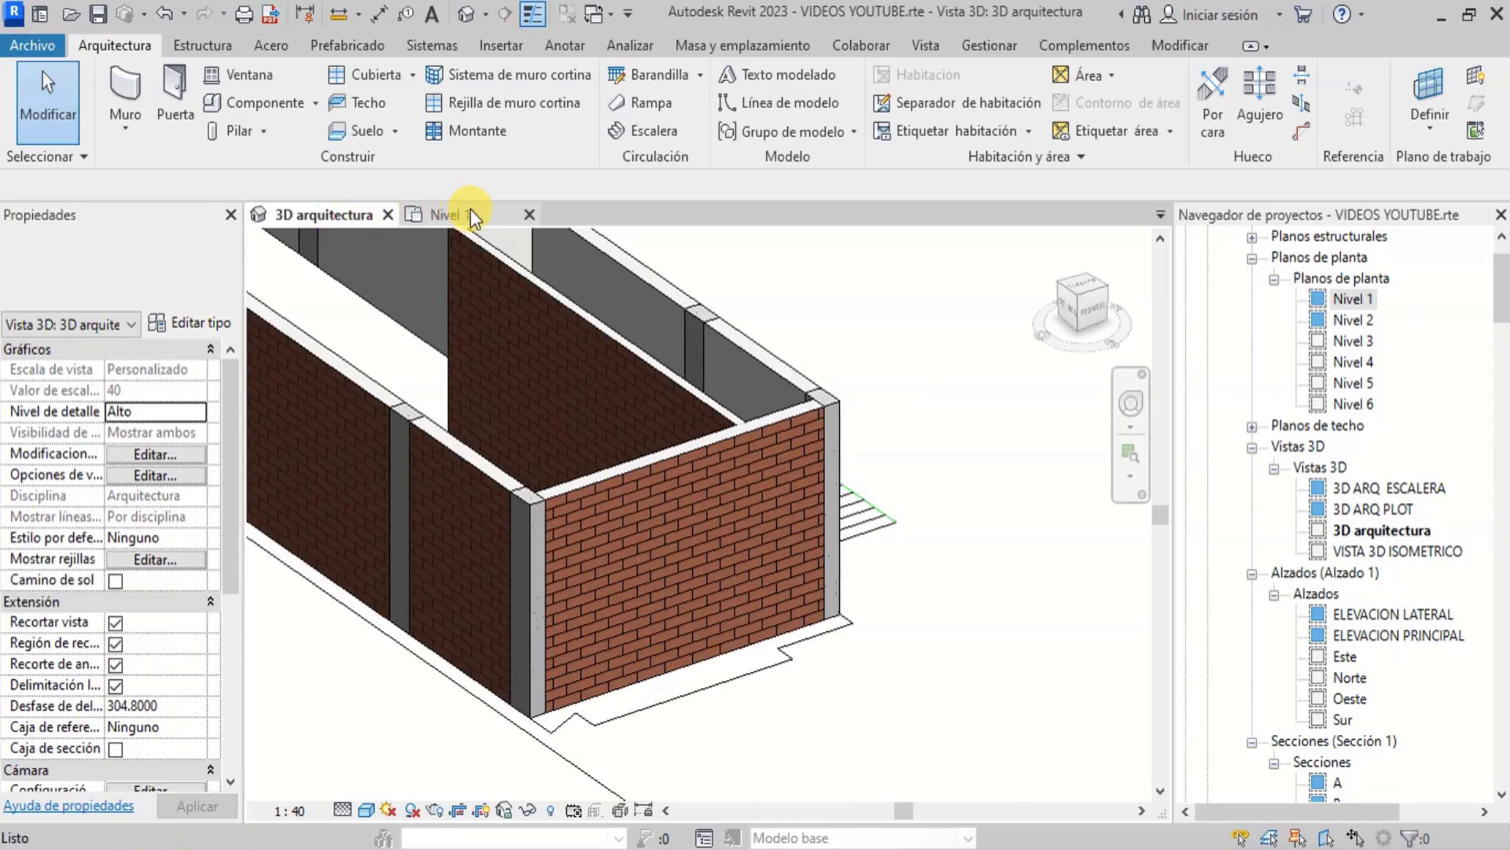
click(525, 212)
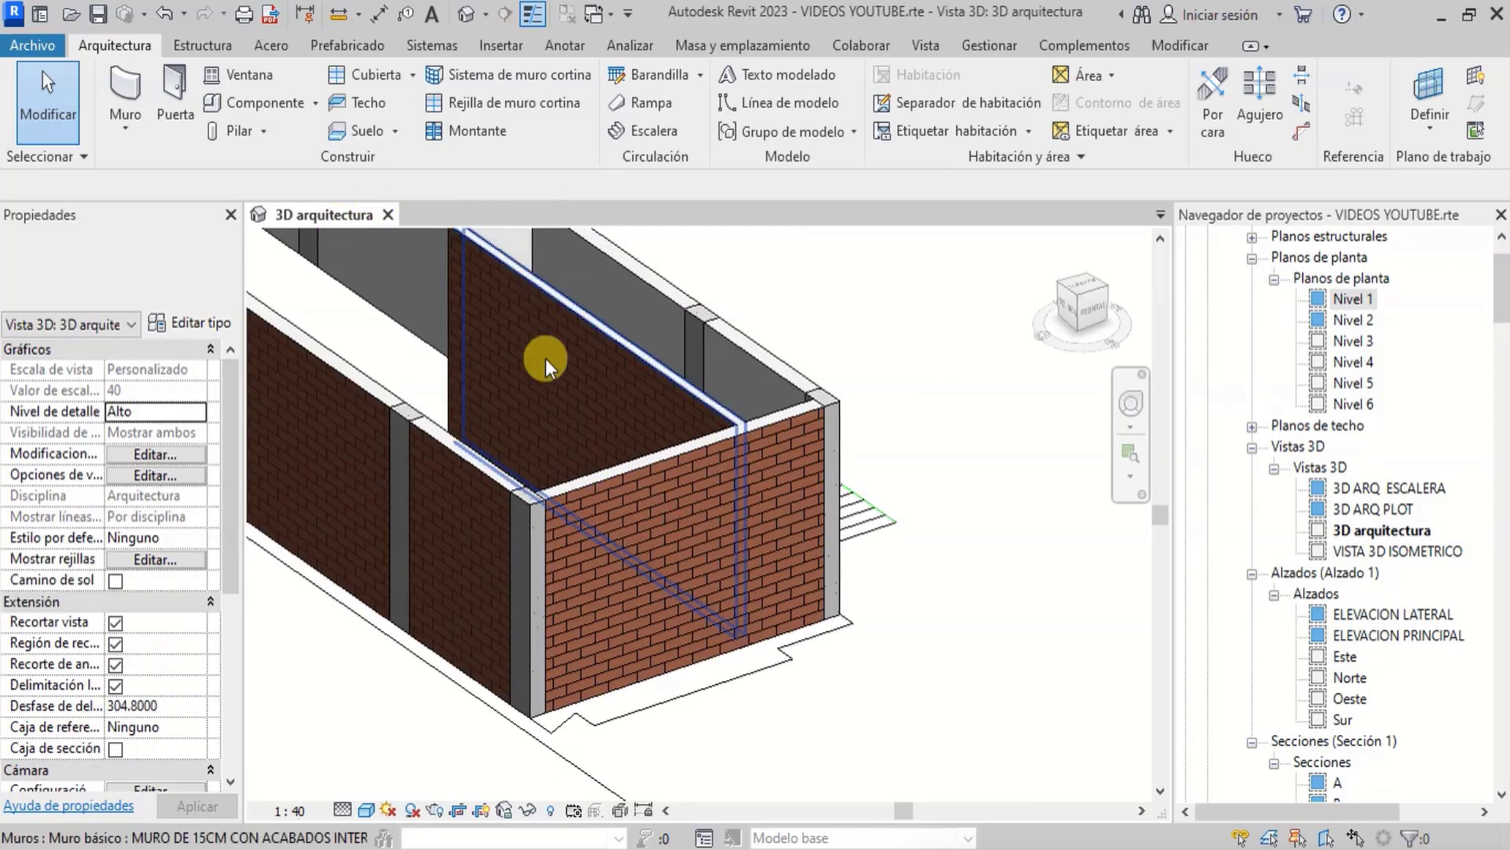
Change the short end wall on the stair side to the type MURO DE 25CM CON ACABADOS
click(603, 546)
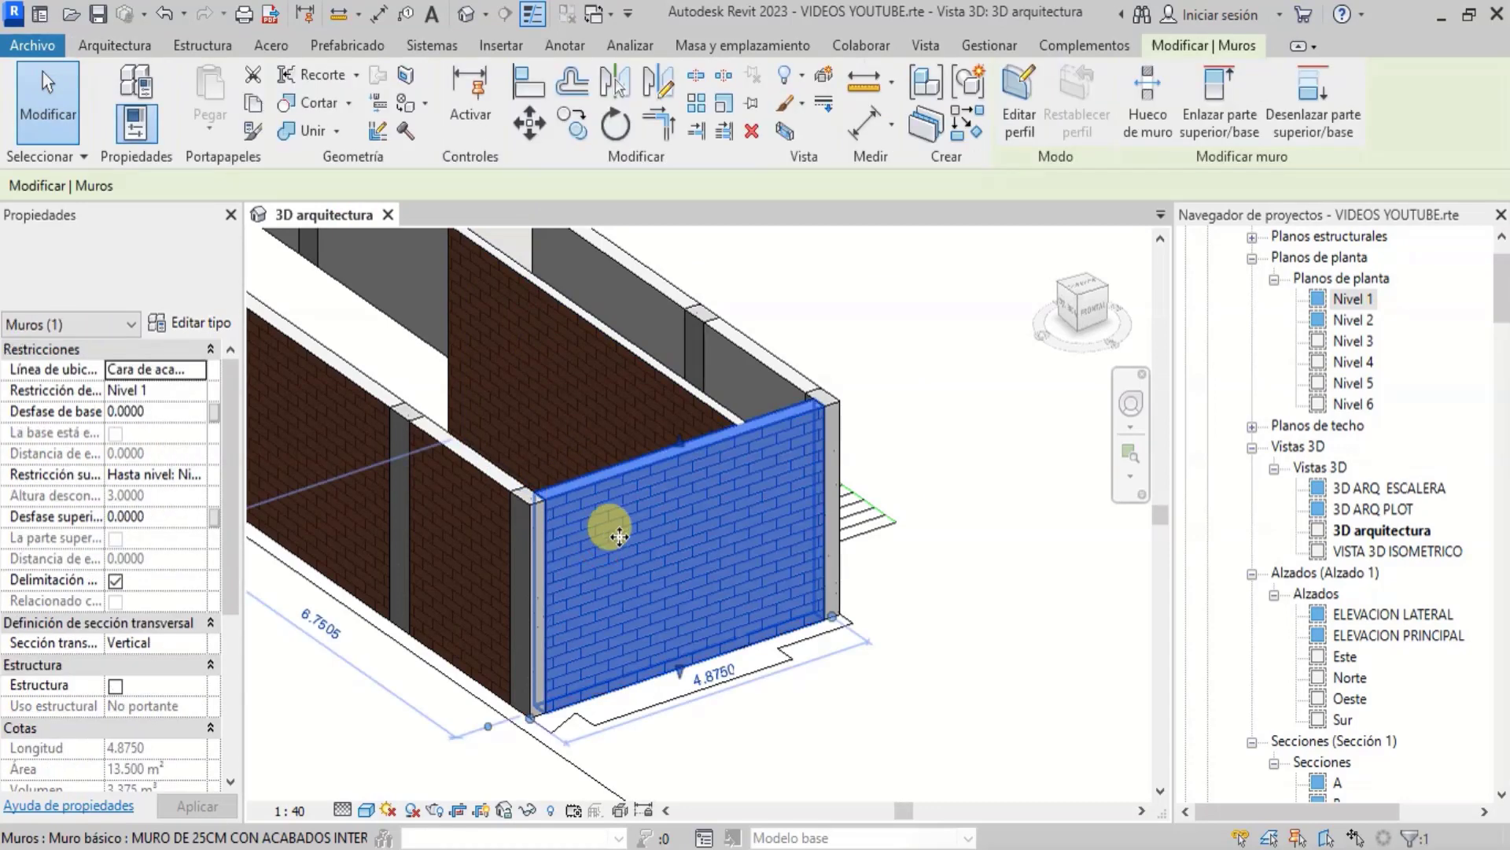
click(209, 285)
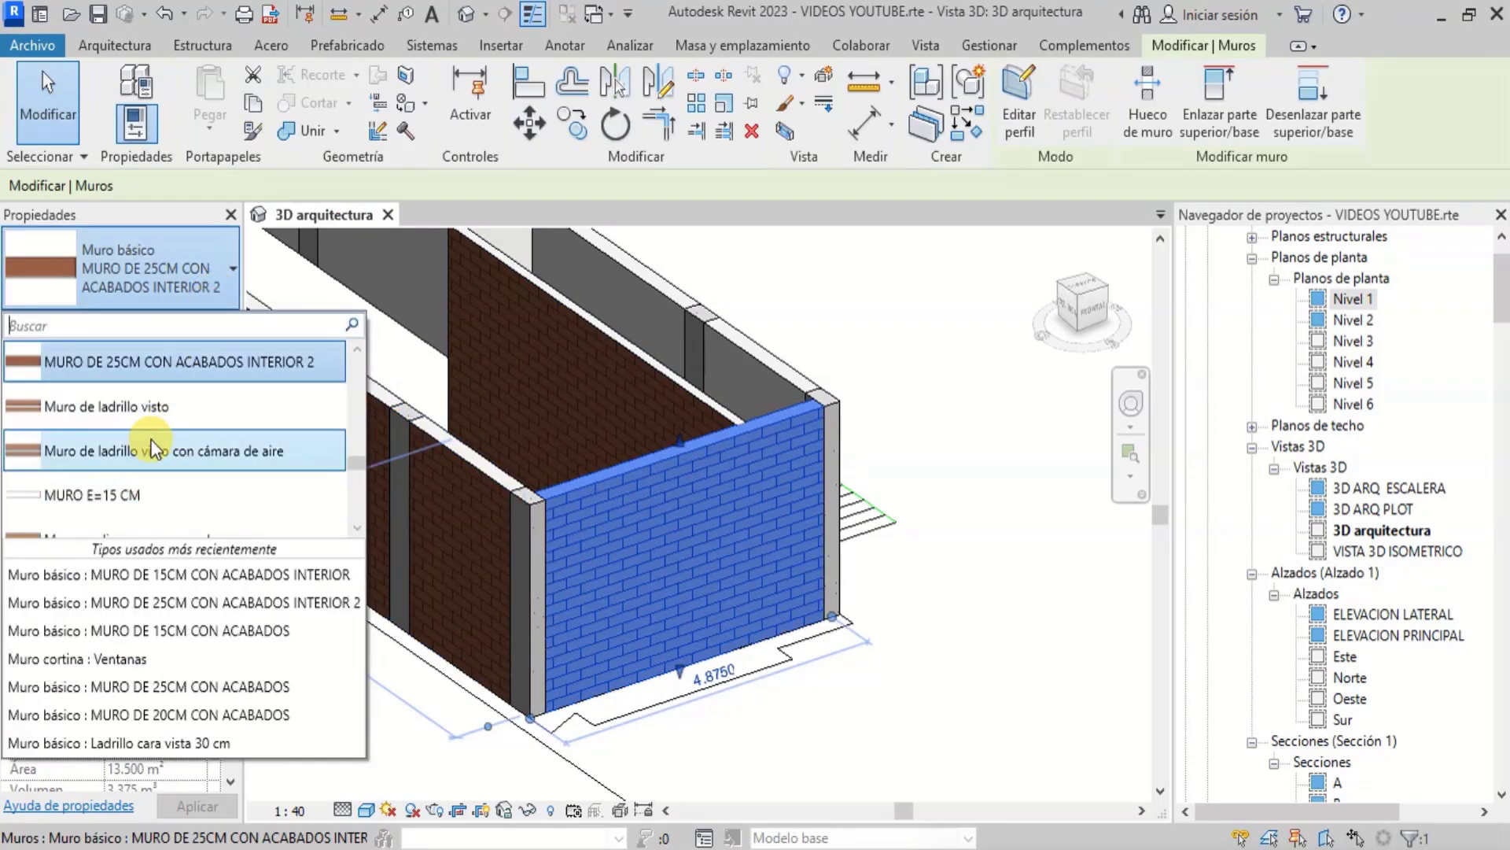
scroll(152, 422, up, 1)
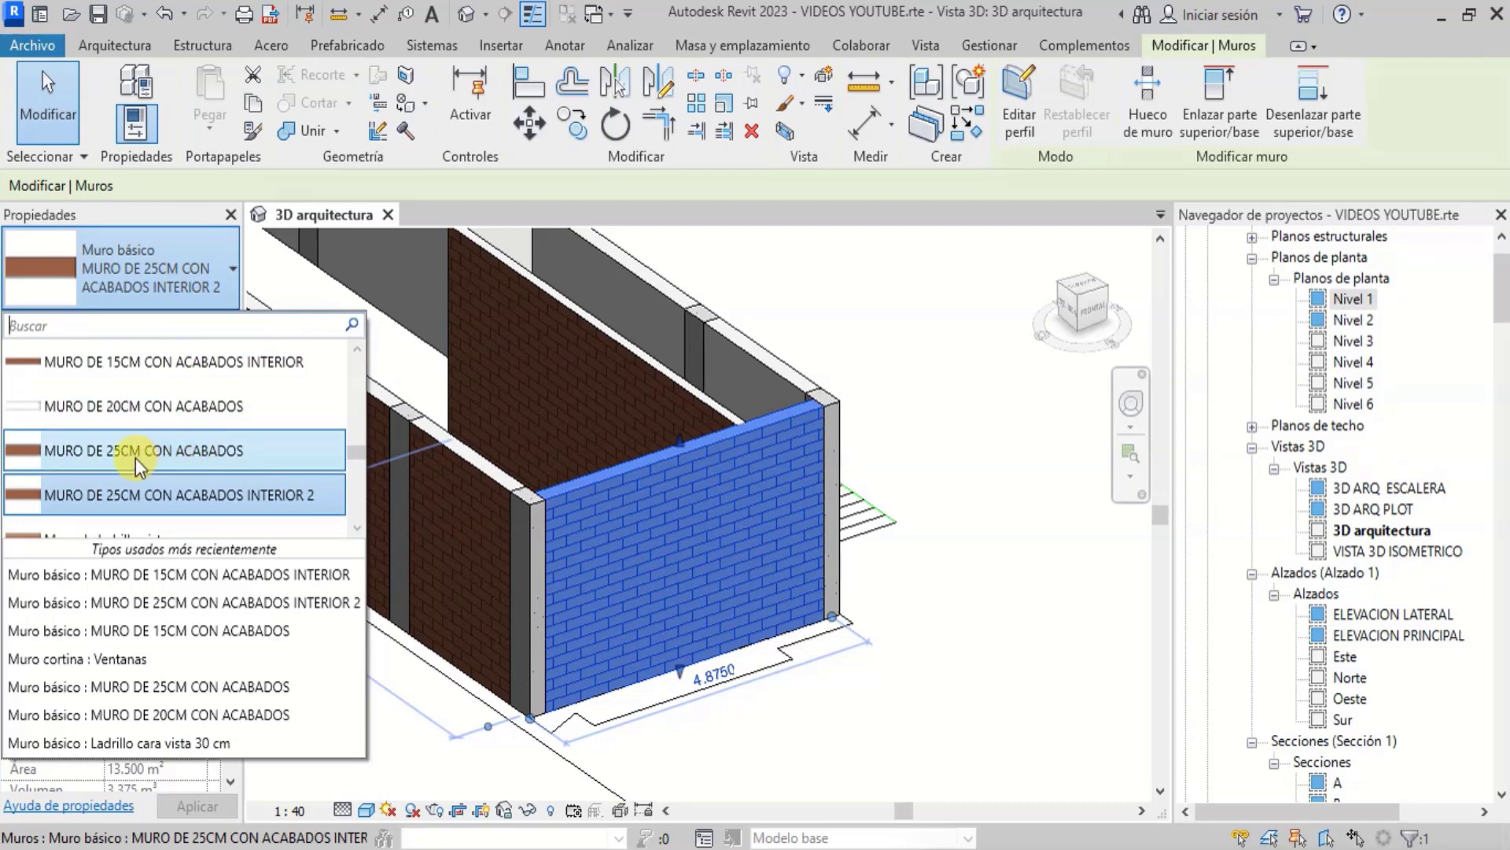
click(153, 460)
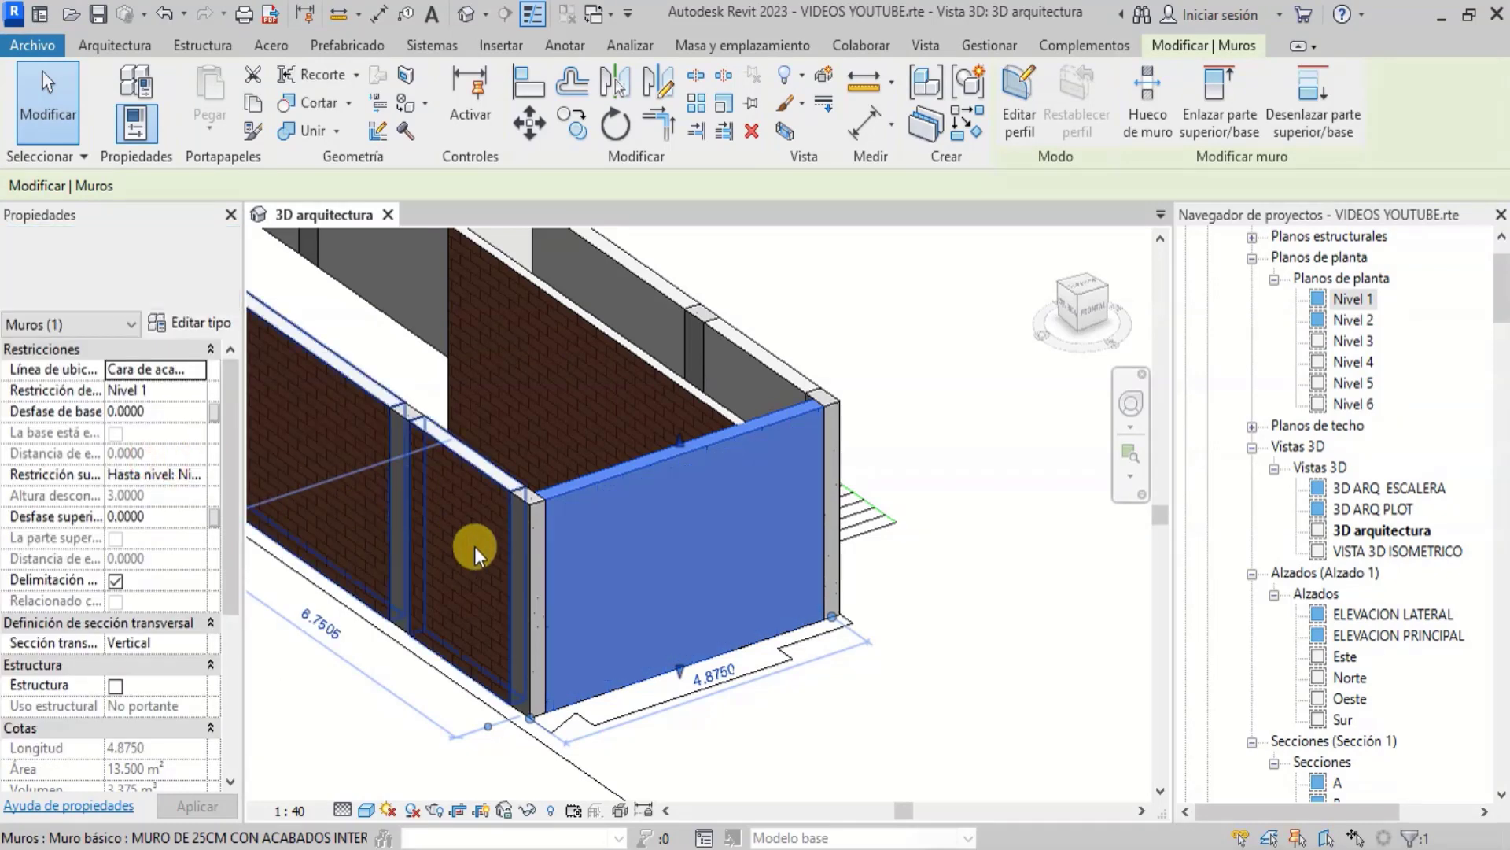
key(Escape)
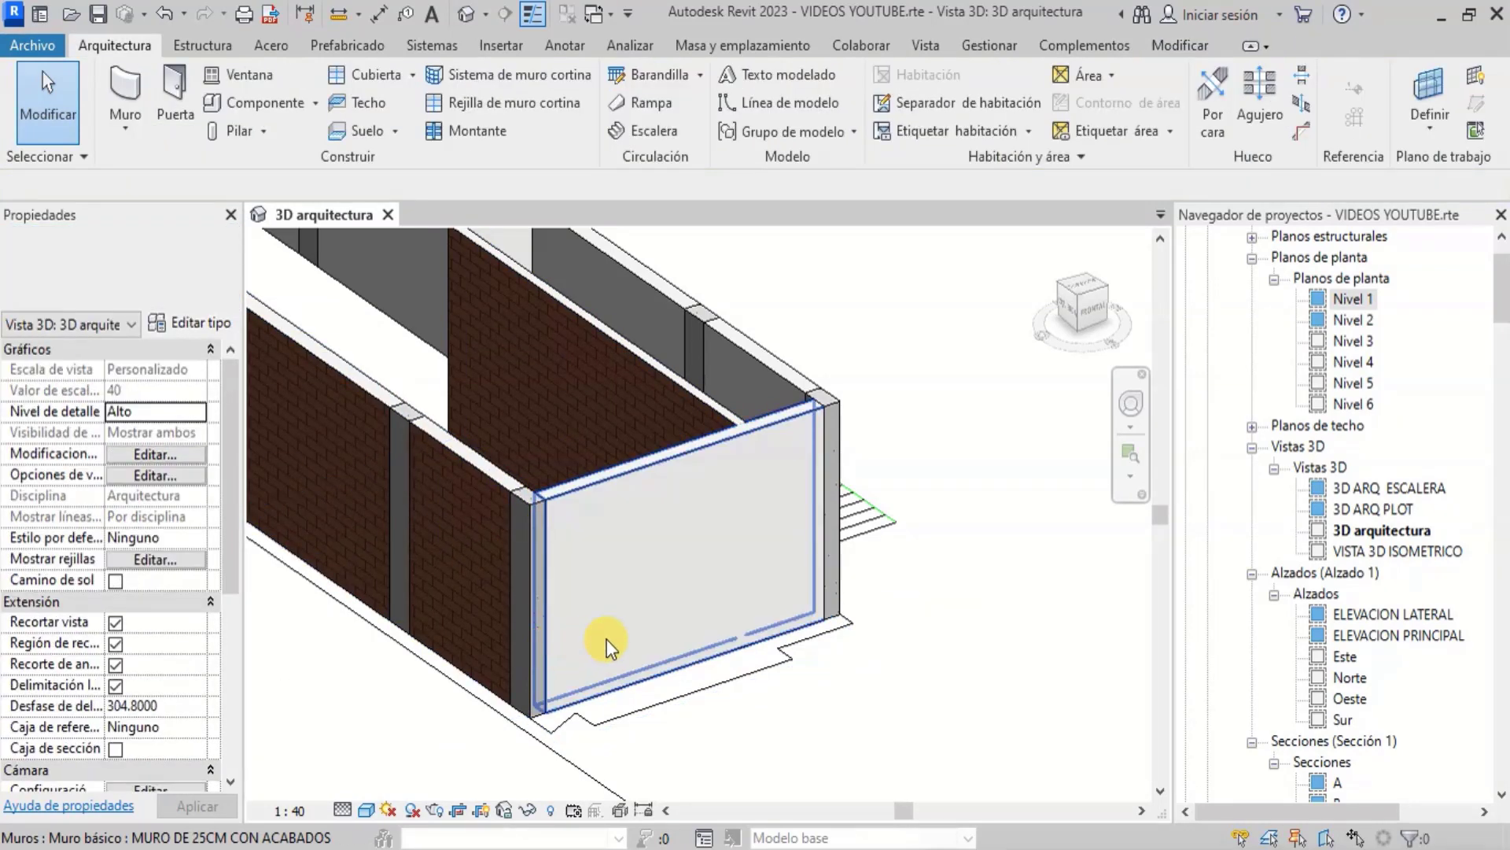
Inspect the perimeter walls, columns and stair enclosure from all sides of the building in 3D
shift+middle_drag(607, 638, 1068, 508)
click(1132, 400)
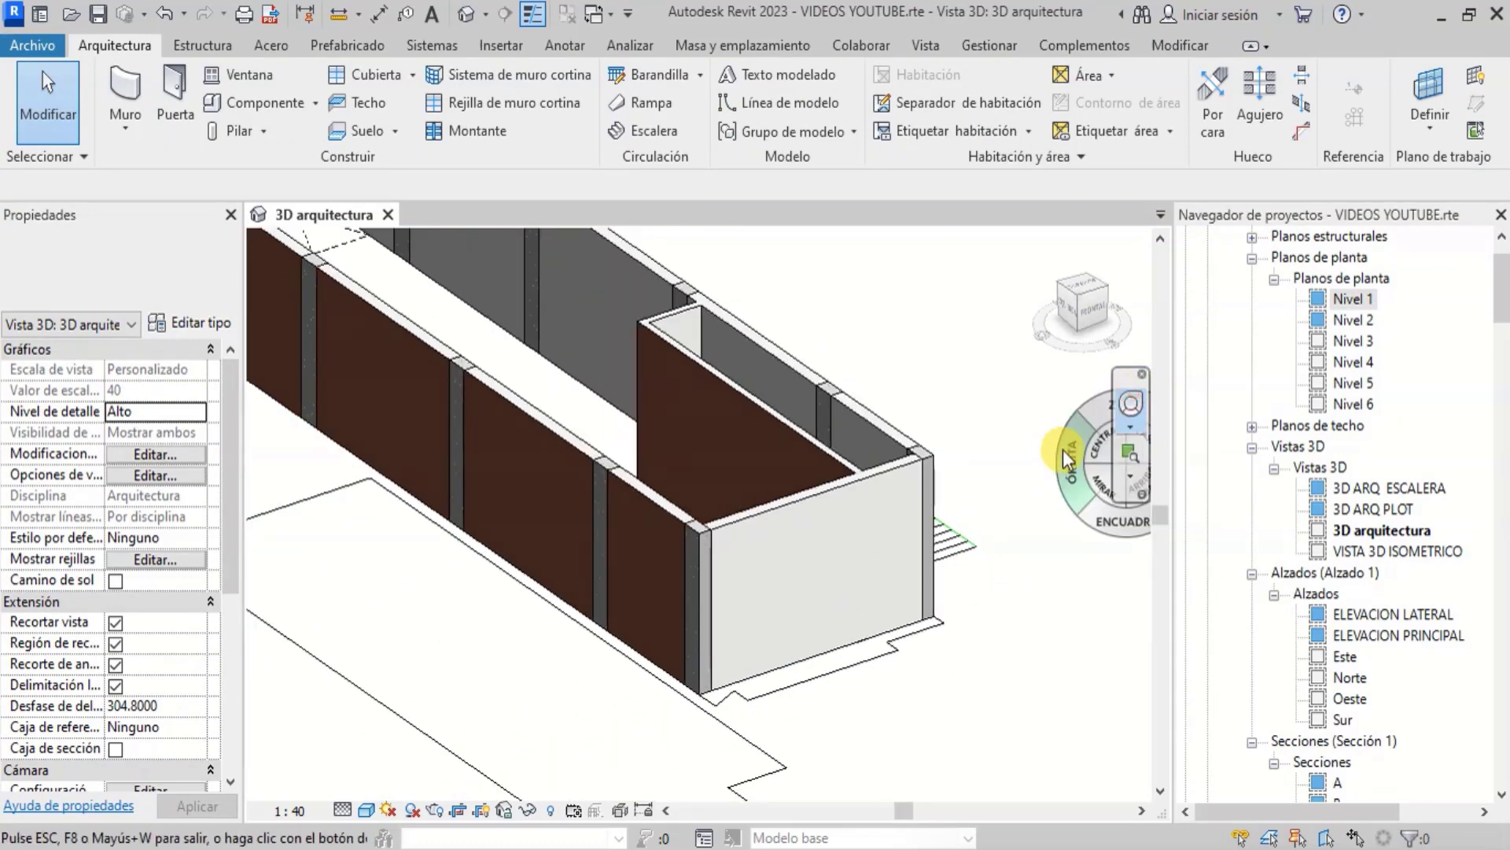
drag(1052, 460, 853, 428)
scroll(924, 441, down, 3)
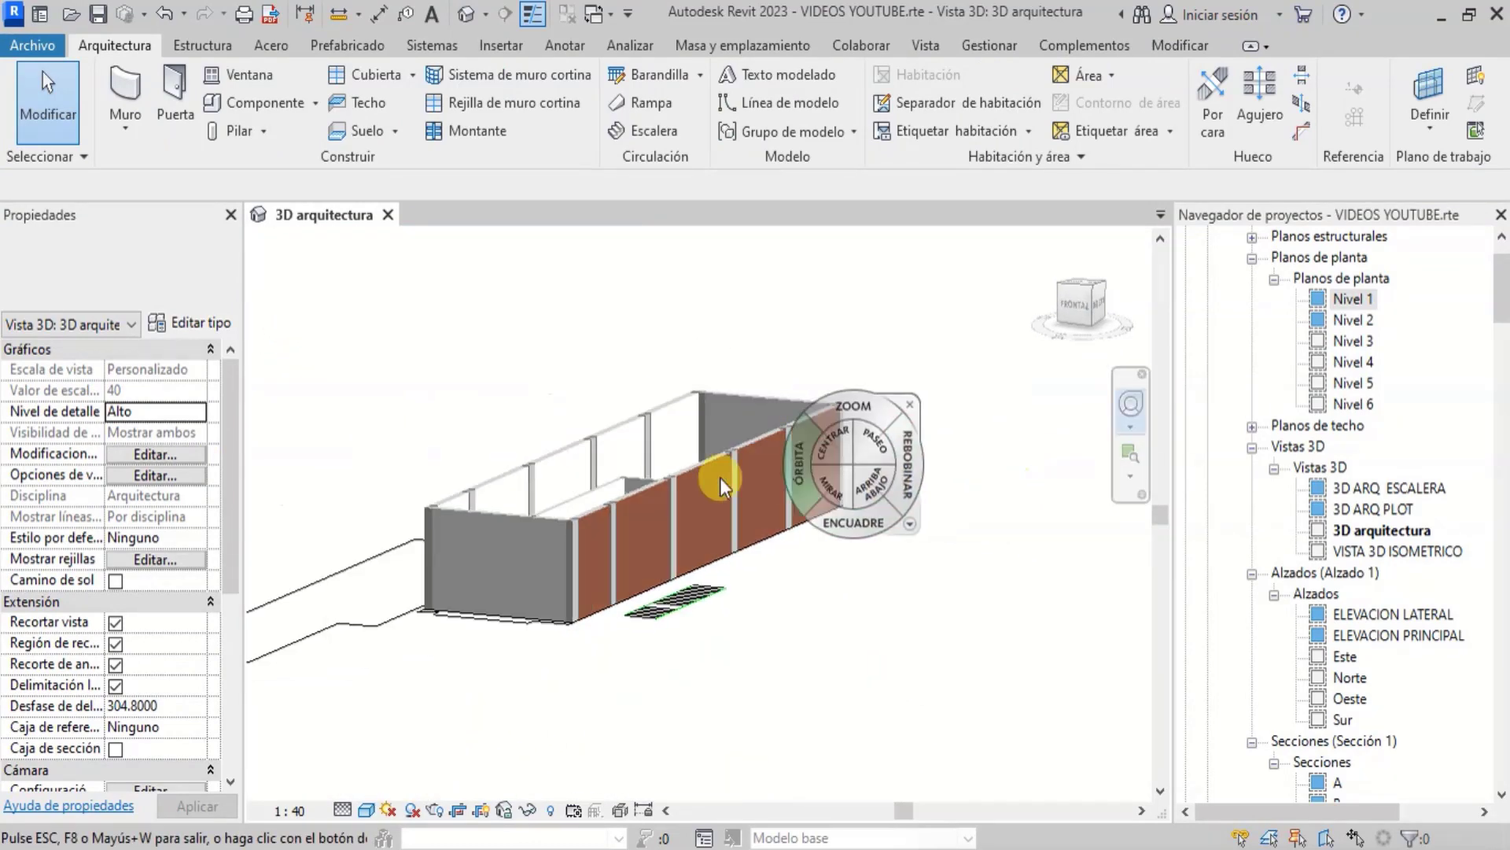
scroll(525, 574, up, 5)
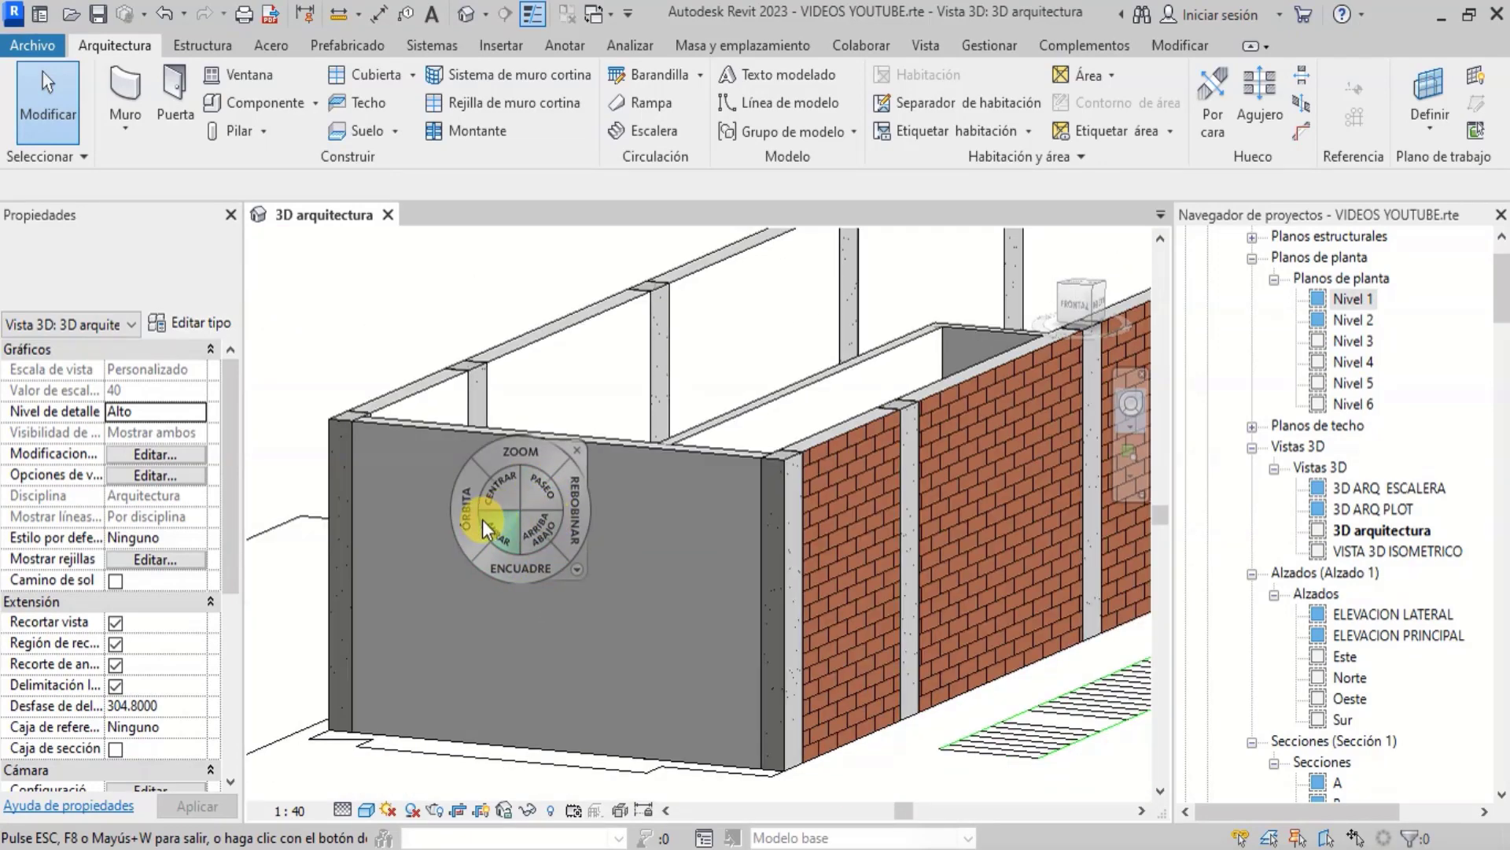
drag(469, 526, 455, 493)
scroll(535, 472, down, 3)
scroll(605, 535, up, 5)
scroll(454, 480, down, 5)
scroll(1037, 500, up, 3)
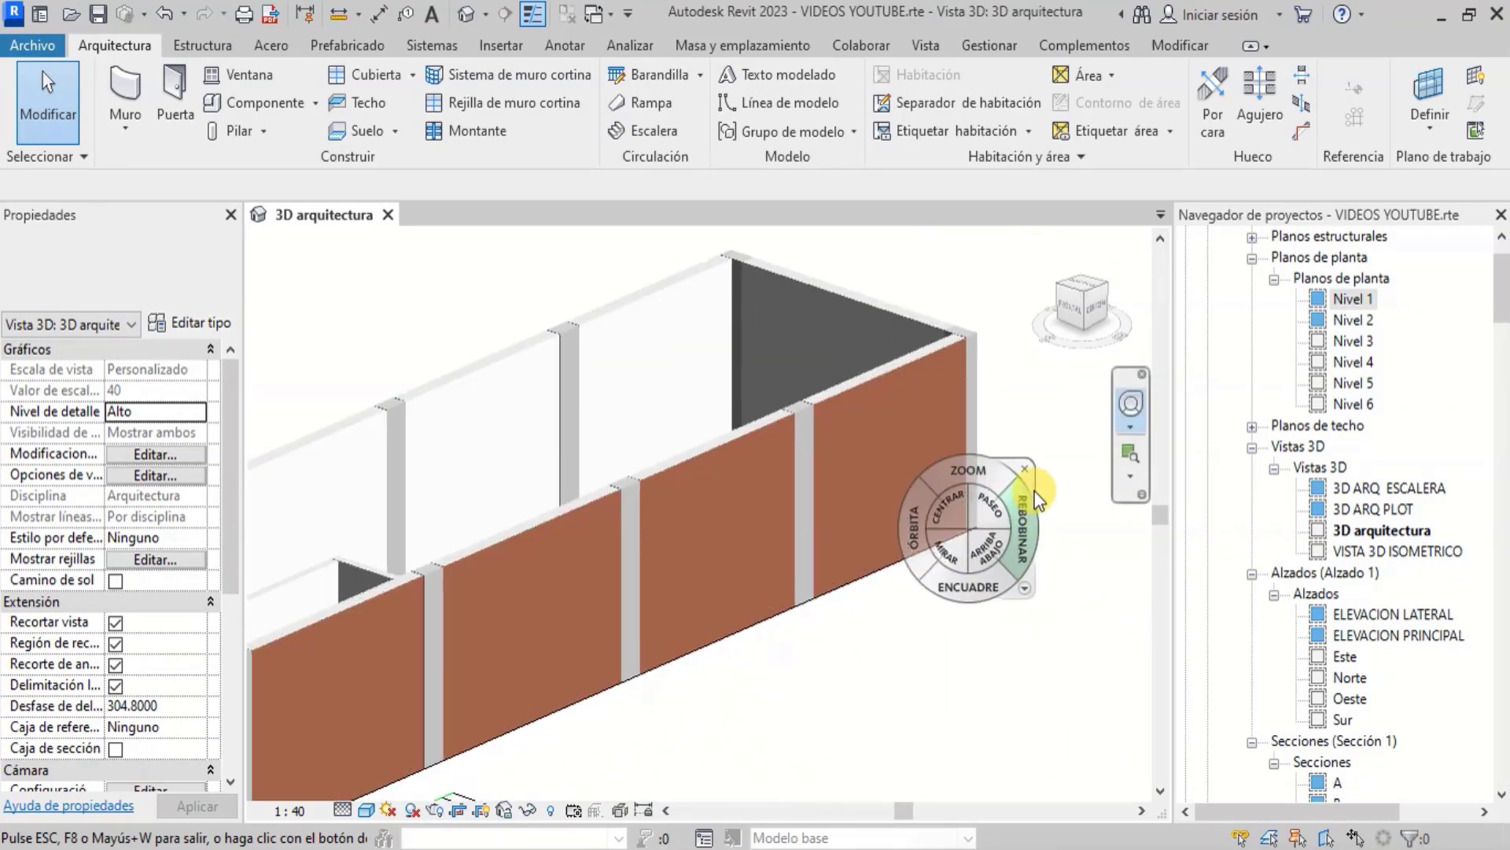
scroll(967, 375, up, 4)
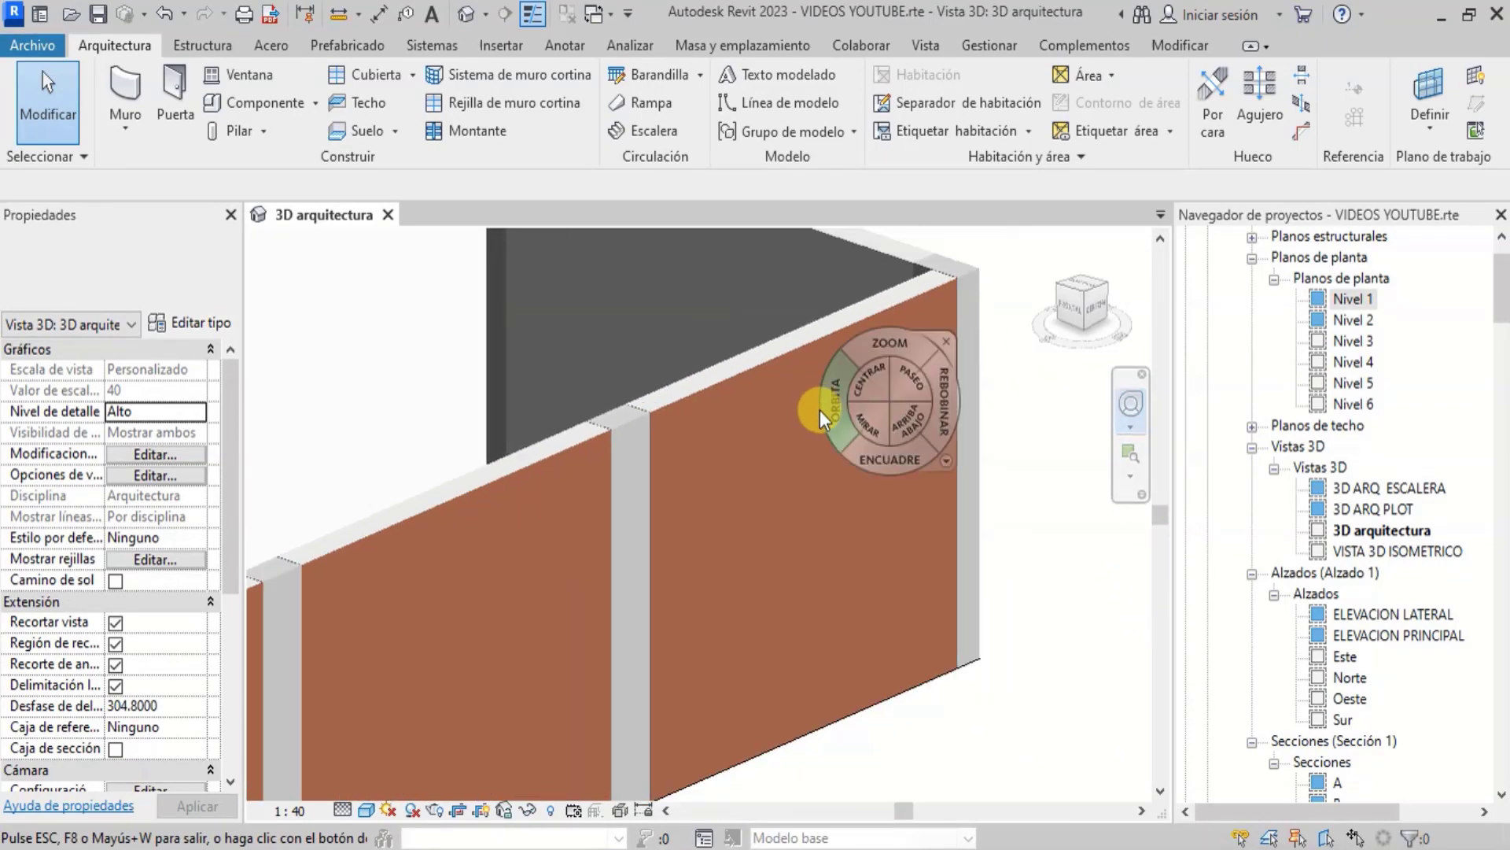
drag(828, 414, 798, 407)
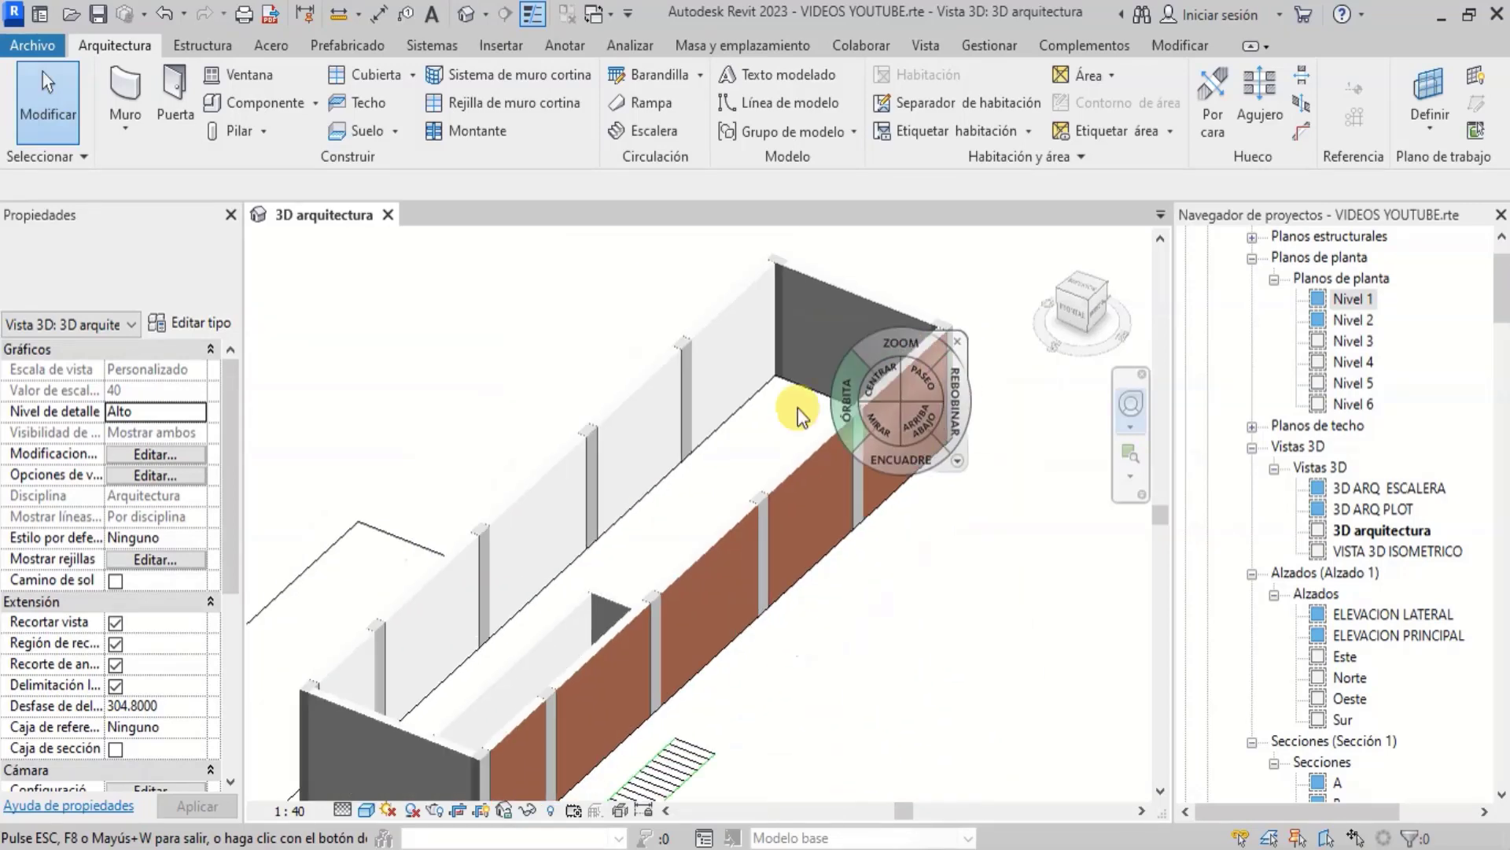
scroll(474, 748, up, 4)
drag(456, 664, 541, 670)
scroll(532, 666, down, 4)
scroll(753, 667, up, 4)
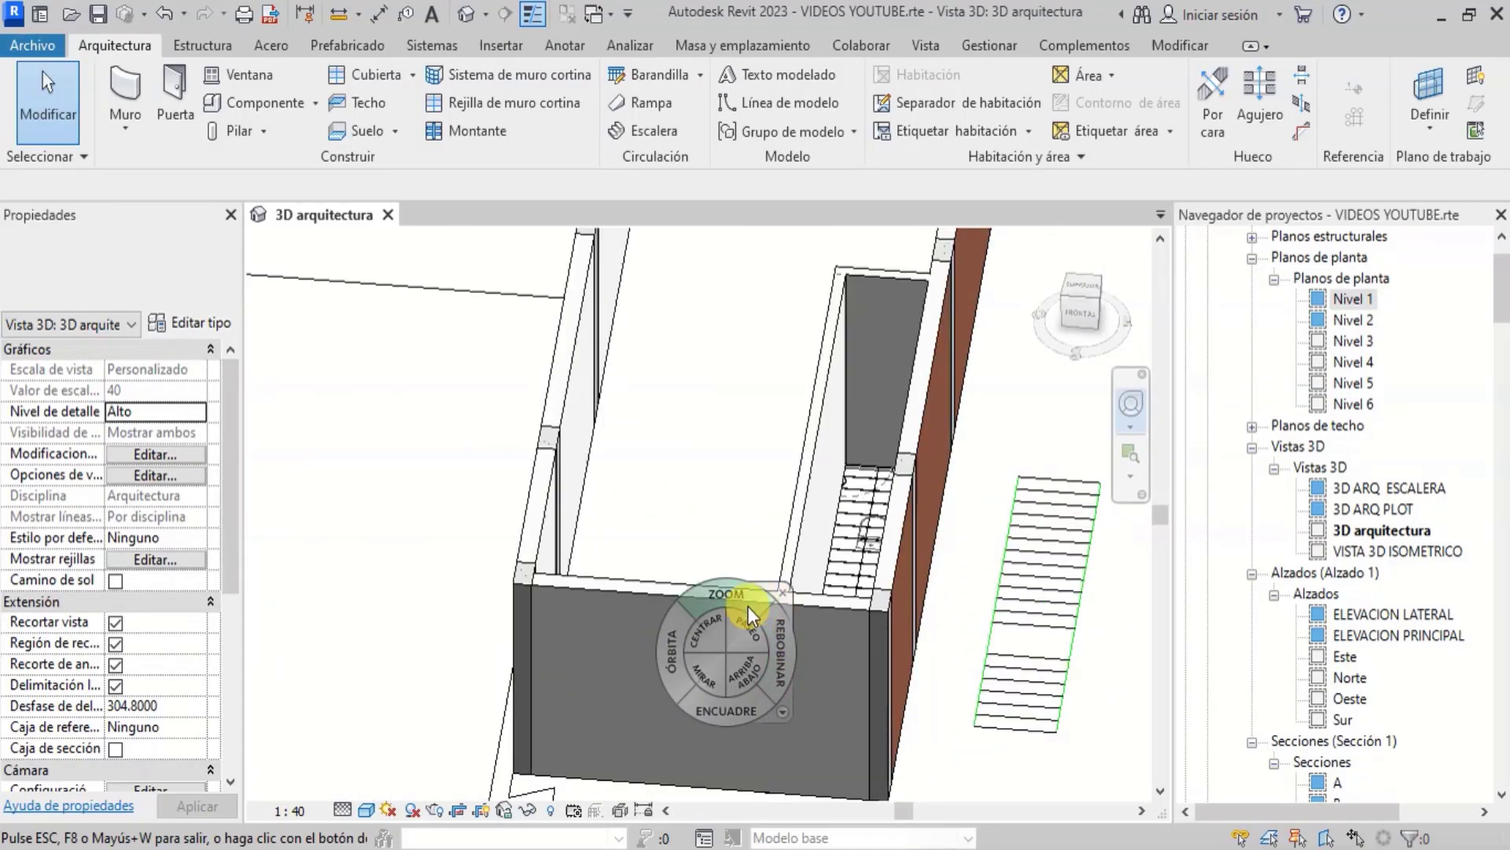
drag(686, 626, 755, 659)
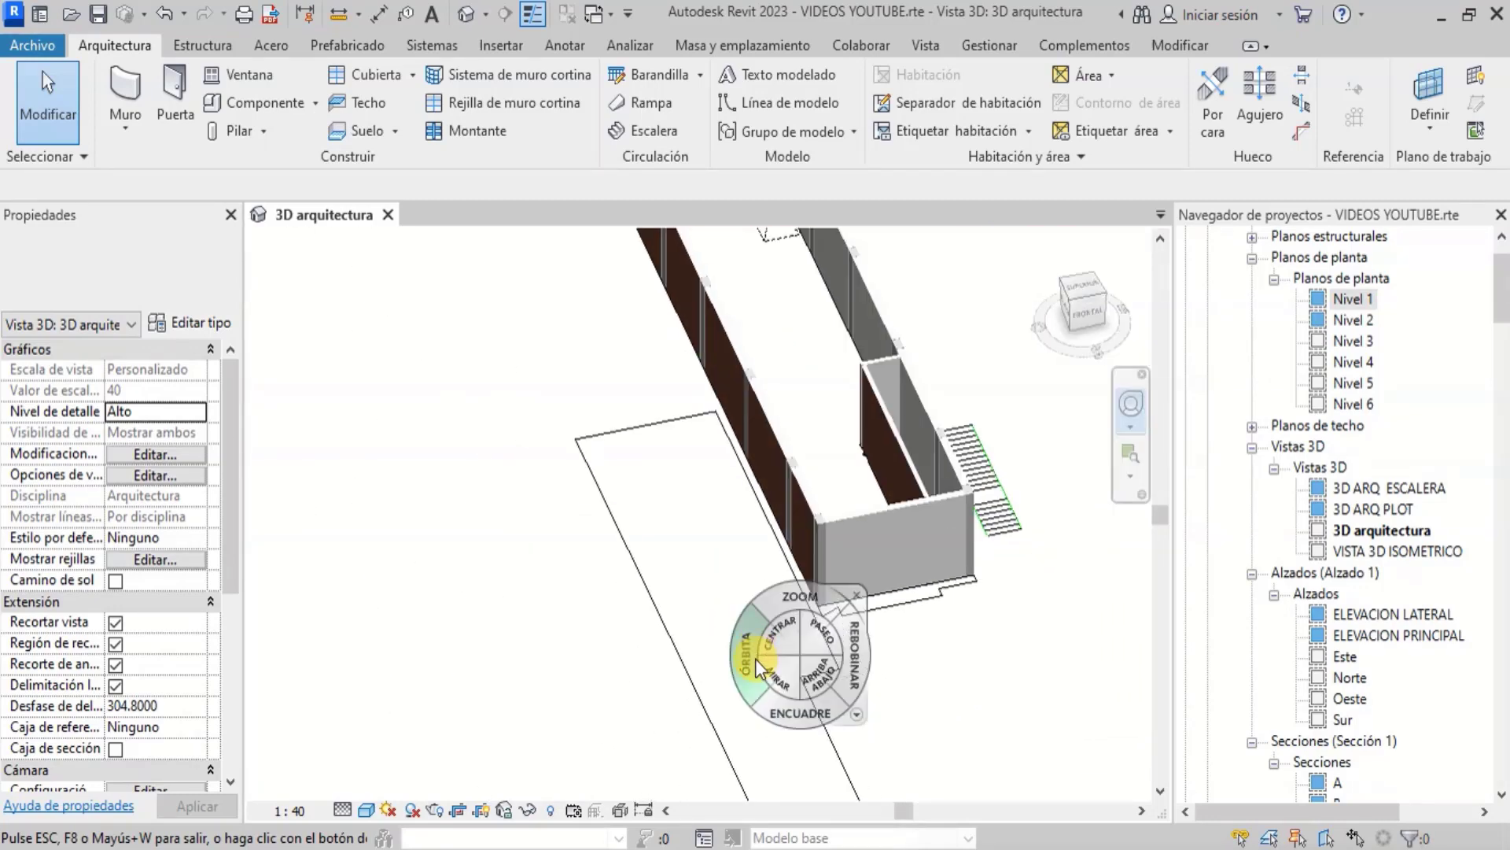
Examine the long wall opposite the stairs, its columns and the stair enclosure partitions in the 3D view
scroll(811, 507, up, 3)
scroll(818, 677, down, 3)
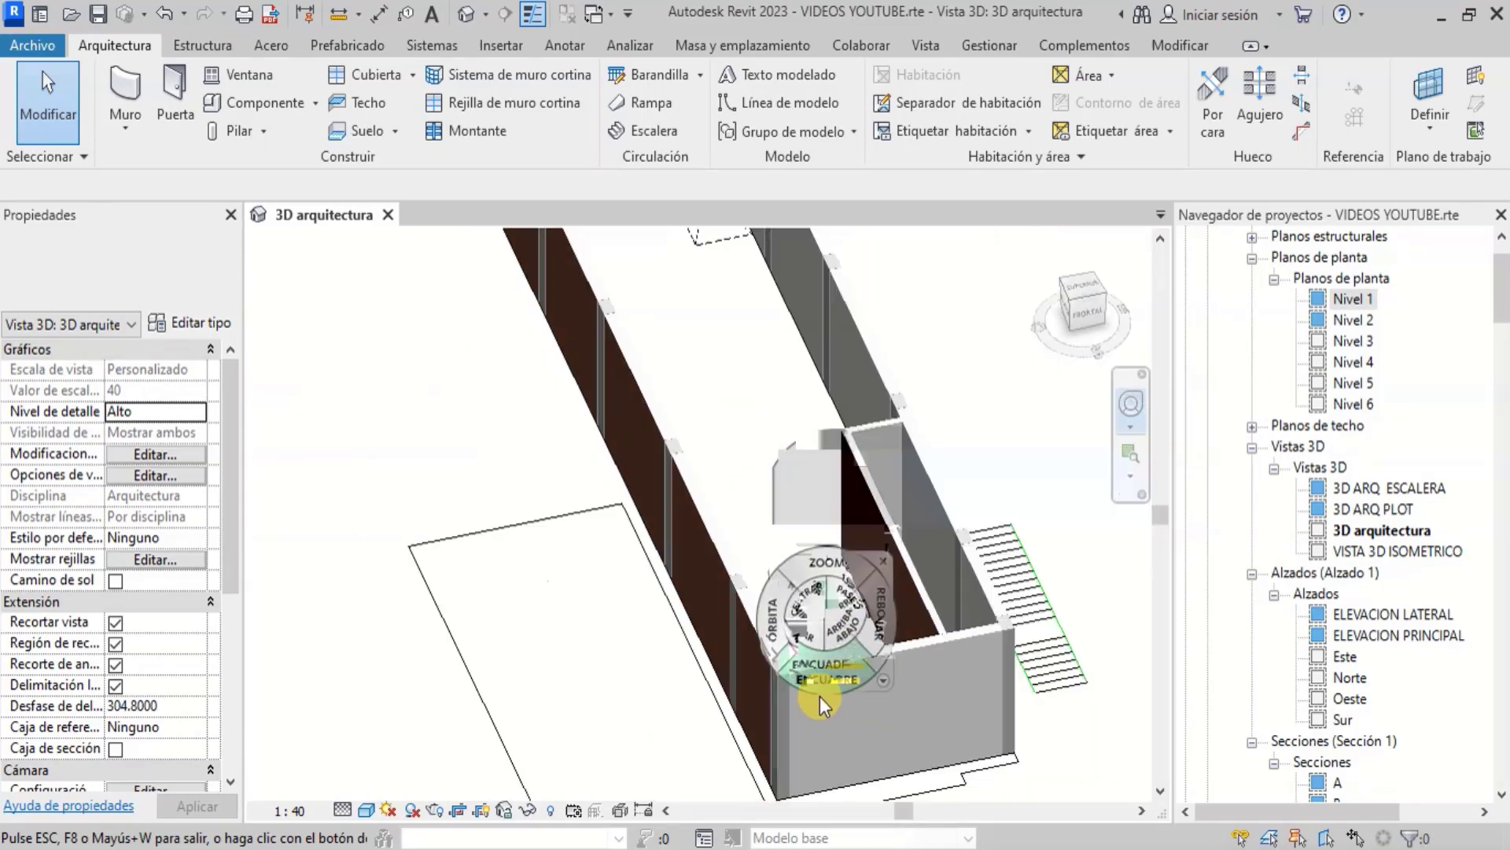
scroll(790, 504, up, 2)
scroll(790, 498, up, 3)
scroll(780, 596, down, 3)
scroll(554, 298, up, 4)
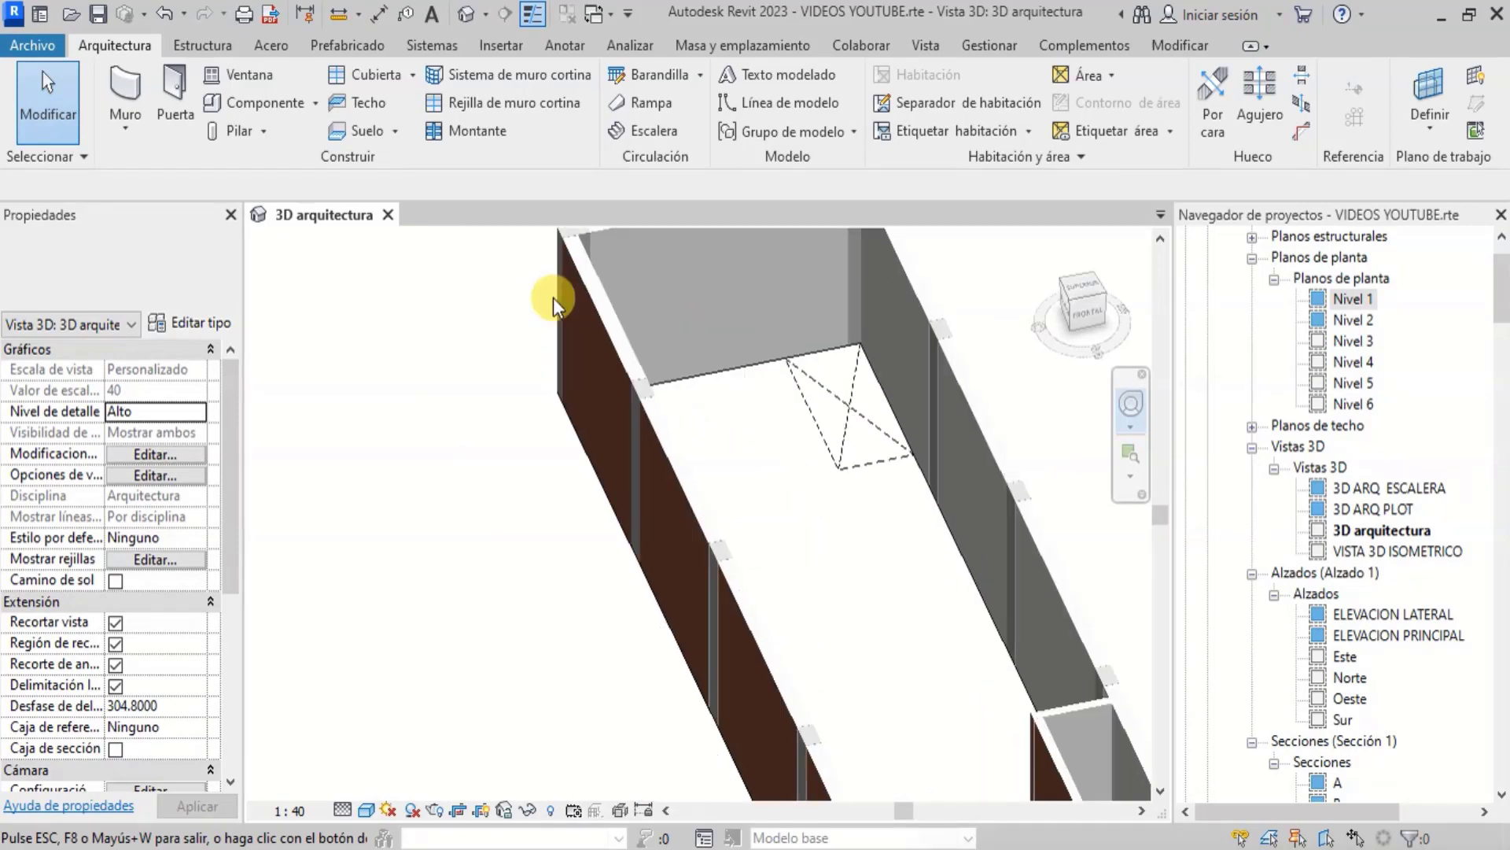
drag(560, 358, 828, 307)
scroll(883, 338, down, 3)
scroll(596, 356, up, 3)
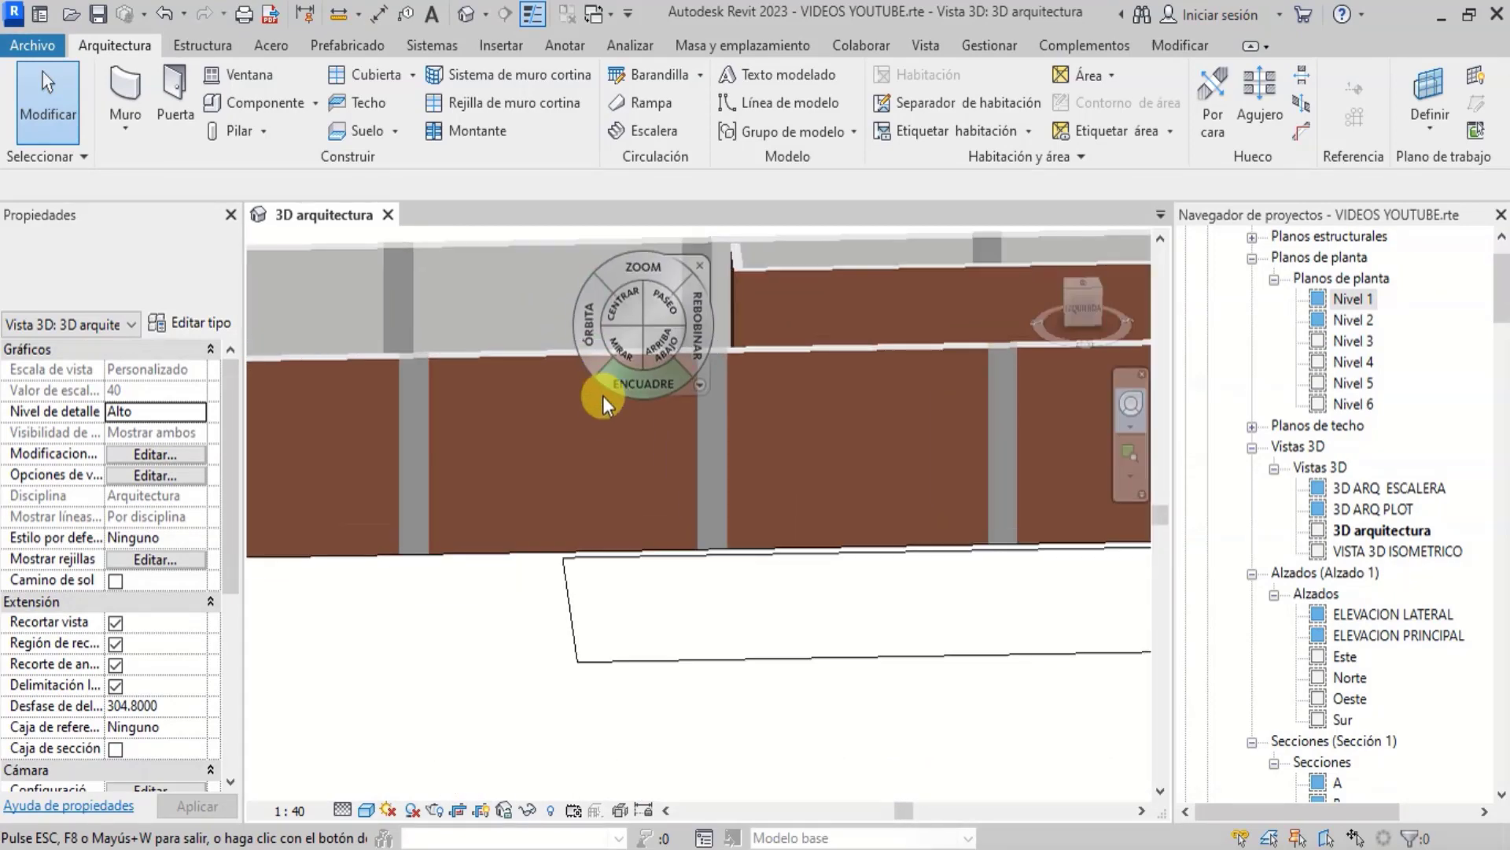
drag(588, 356, 315, 313)
scroll(936, 579, up, 3)
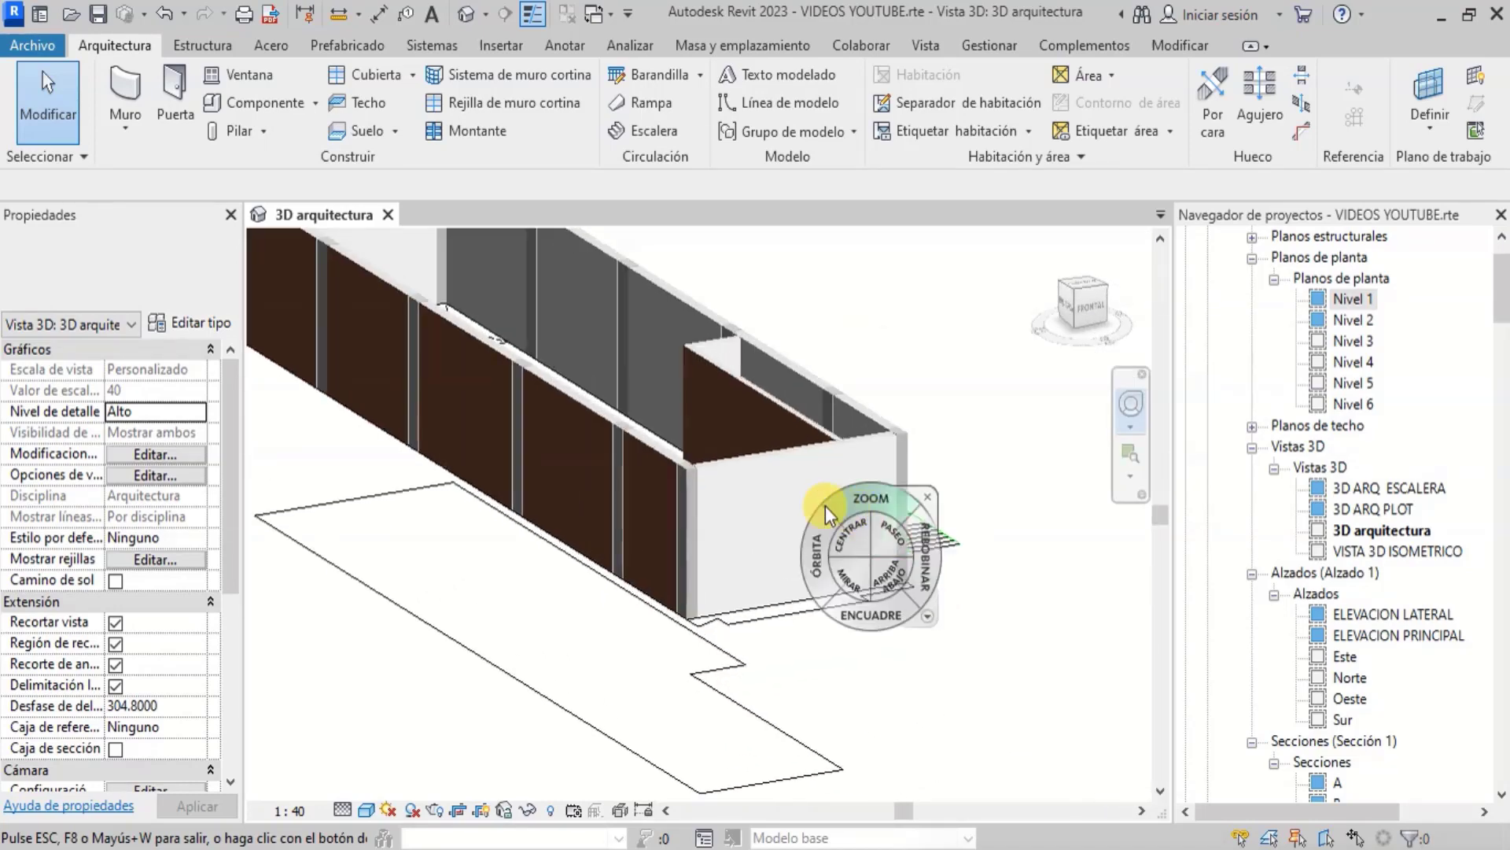
Examine the brick-finished long wall on the stair side, its columns and the adjoining short end wall in 3D
drag(813, 520, 736, 397)
scroll(603, 670, up, 3)
drag(582, 614, 559, 620)
scroll(575, 586, down, 3)
scroll(616, 501, up, 5)
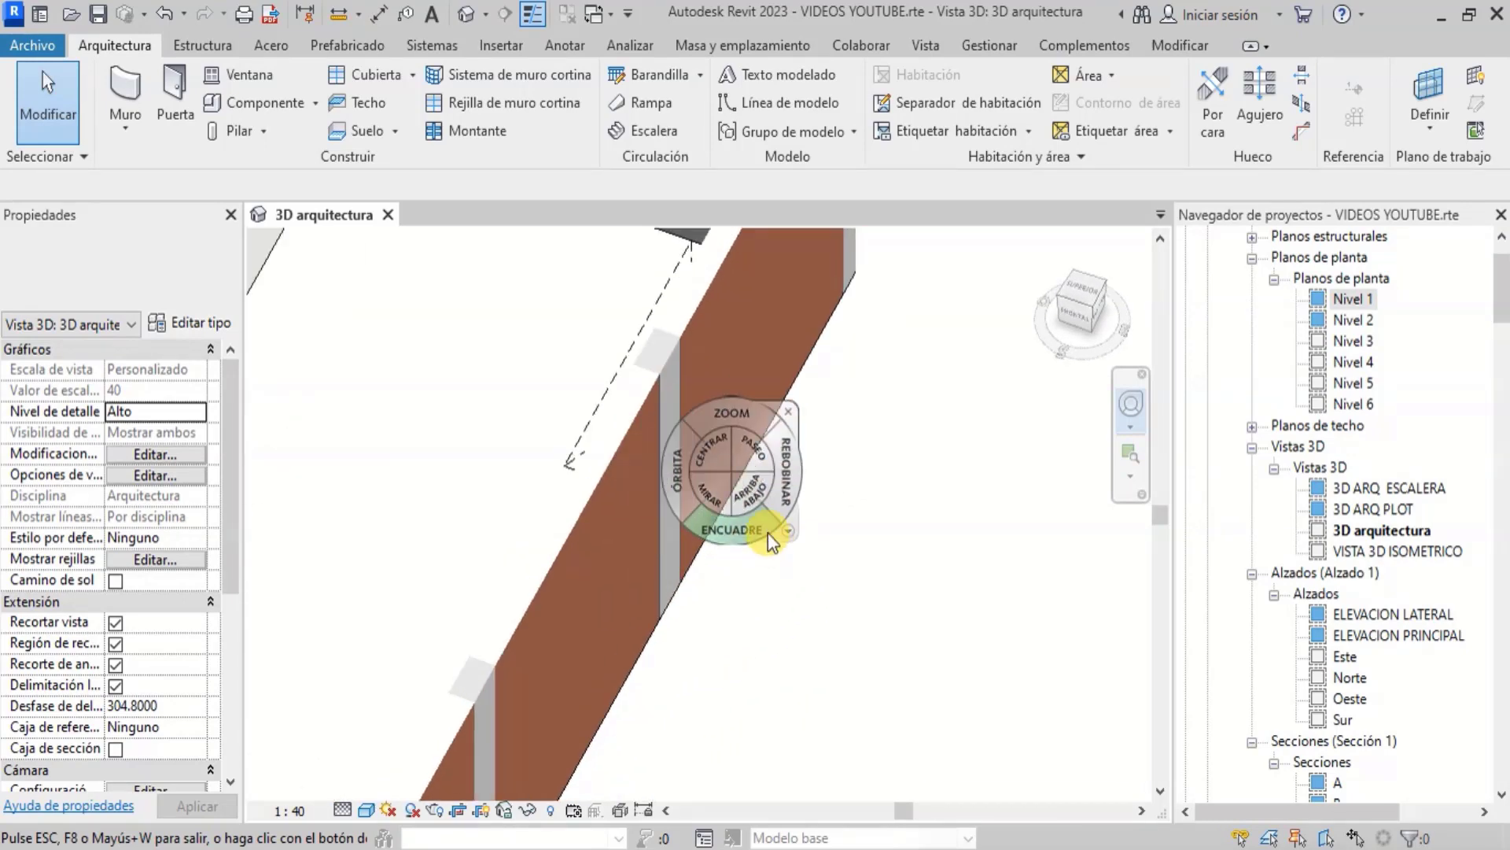
drag(673, 496, 663, 421)
scroll(847, 472, down, 3)
scroll(585, 447, up, 2)
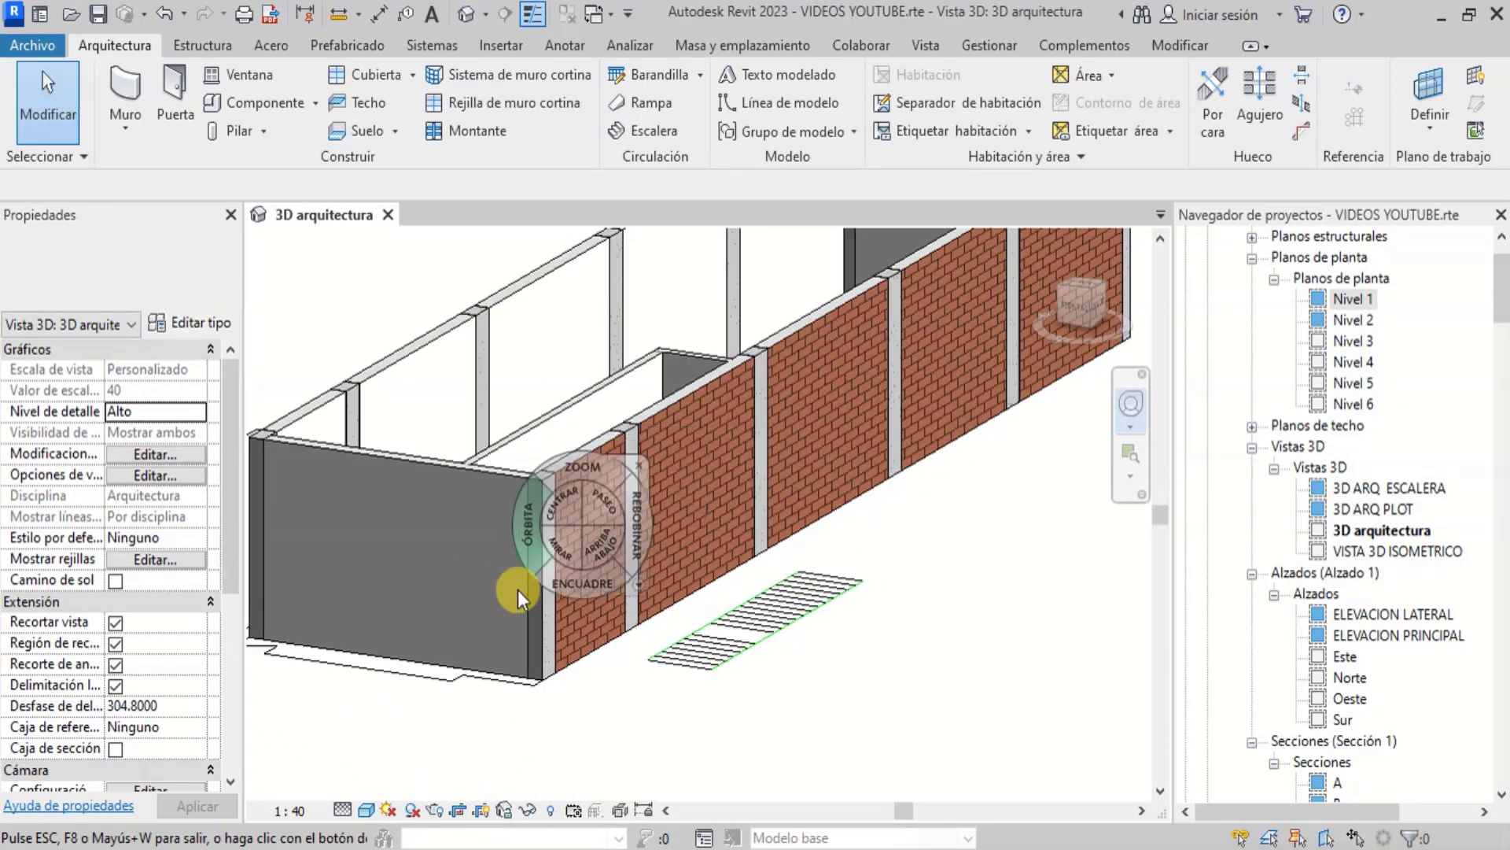